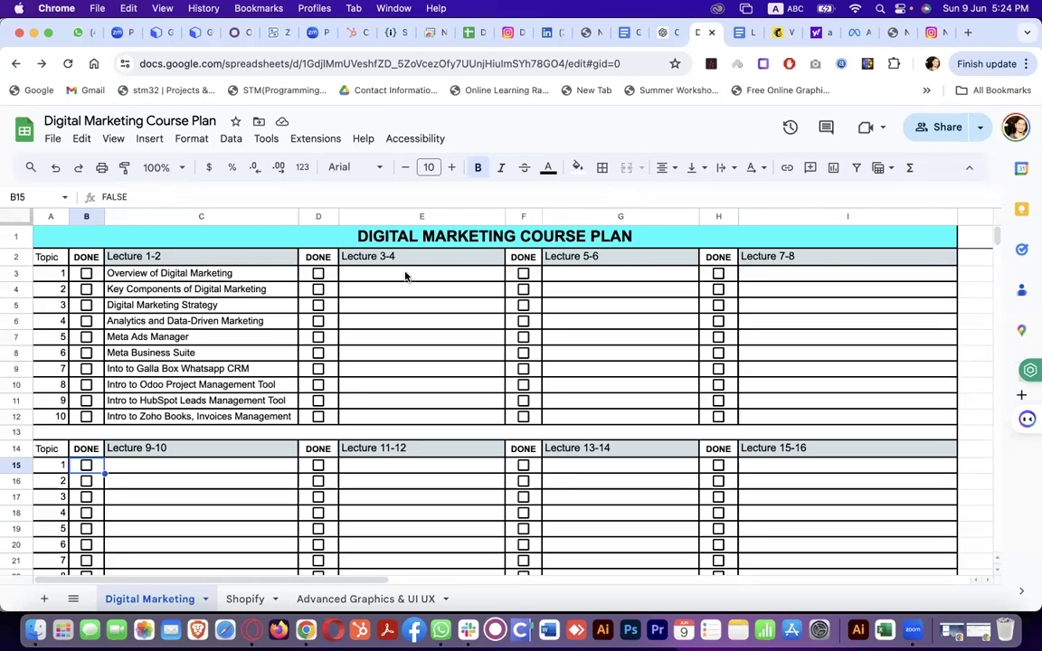
Bring up the 'Links for Digital Marketing' document and dismiss its link preview
click(246, 270)
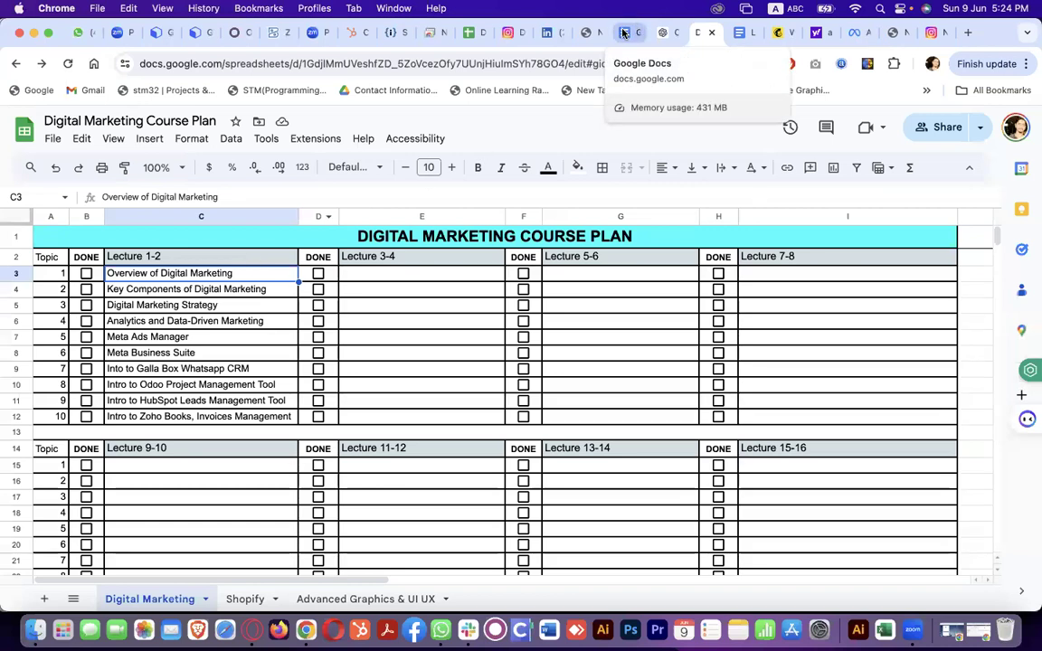
click(740, 37)
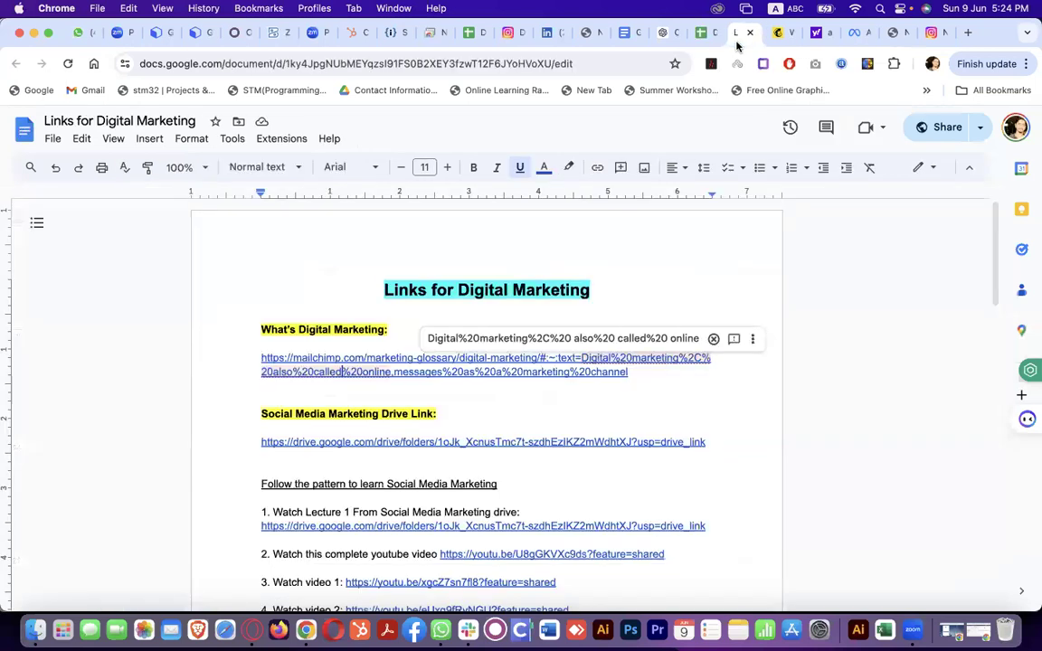
click(511, 301)
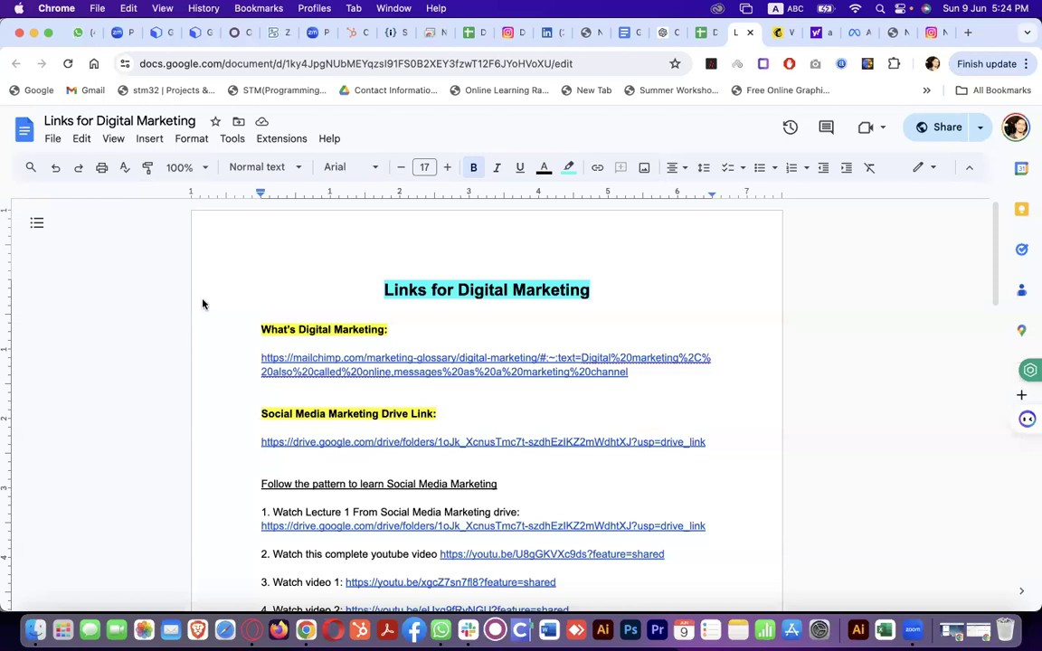
Replace the Yahoo results with nsmarketing.ae via the 'ns' address suggestion
click(802, 34)
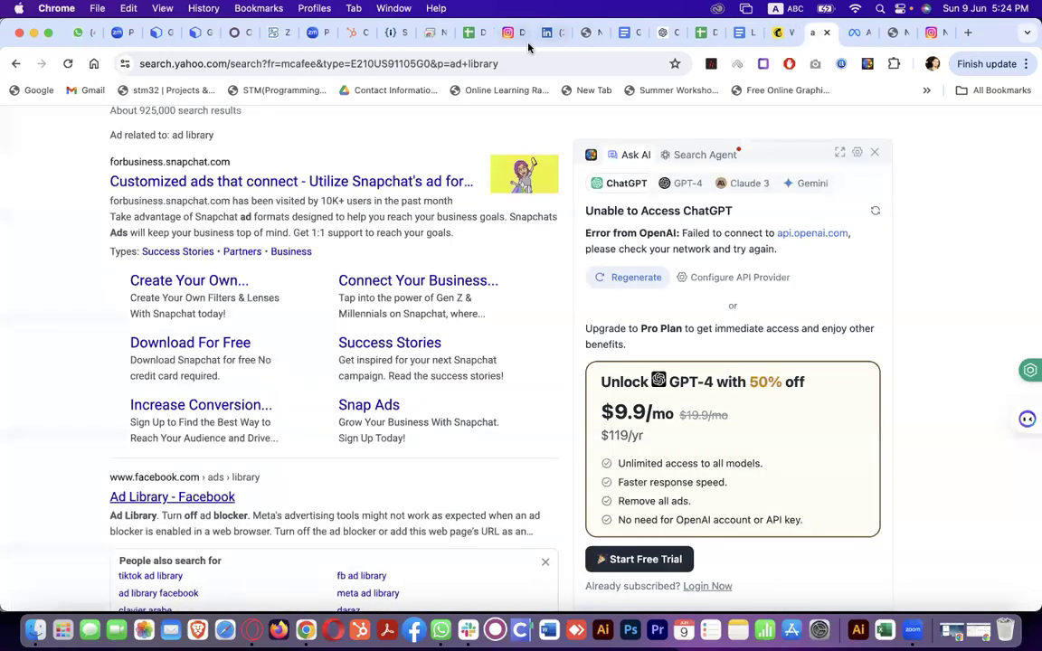
click(533, 57)
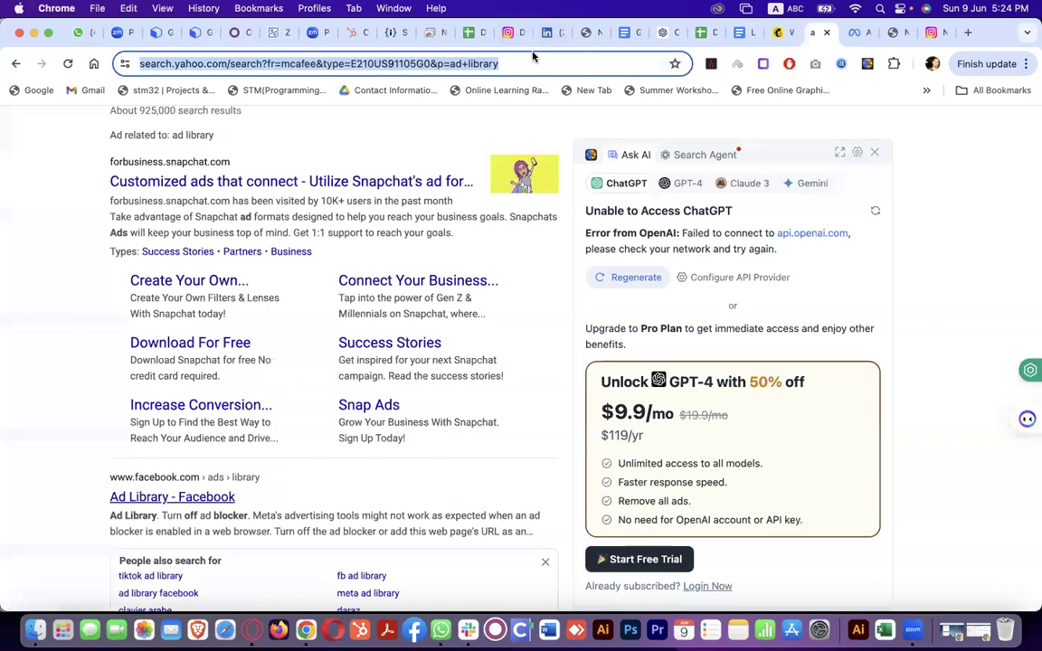
text(ns)
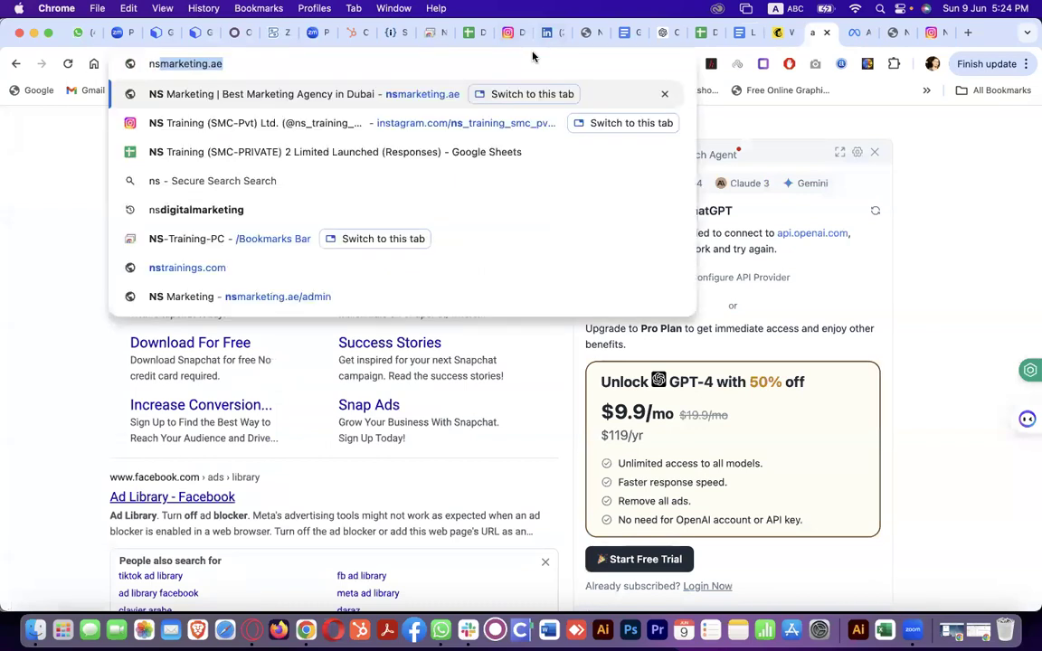
key(Return)
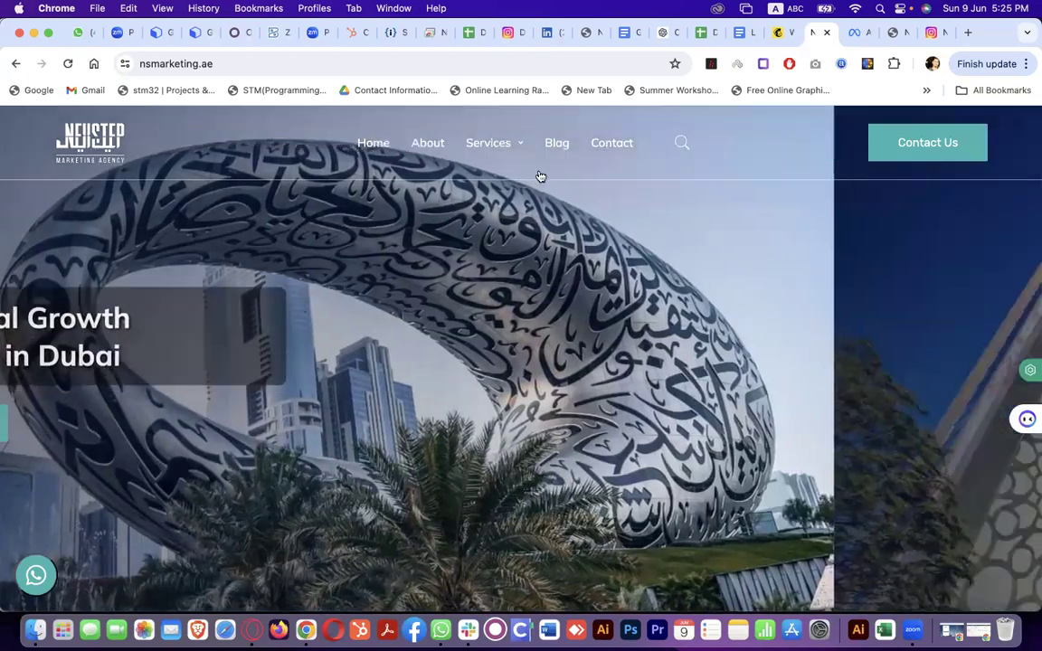
Scroll through the NS Marketing homepage's service cards
mouse_move(520, 142)
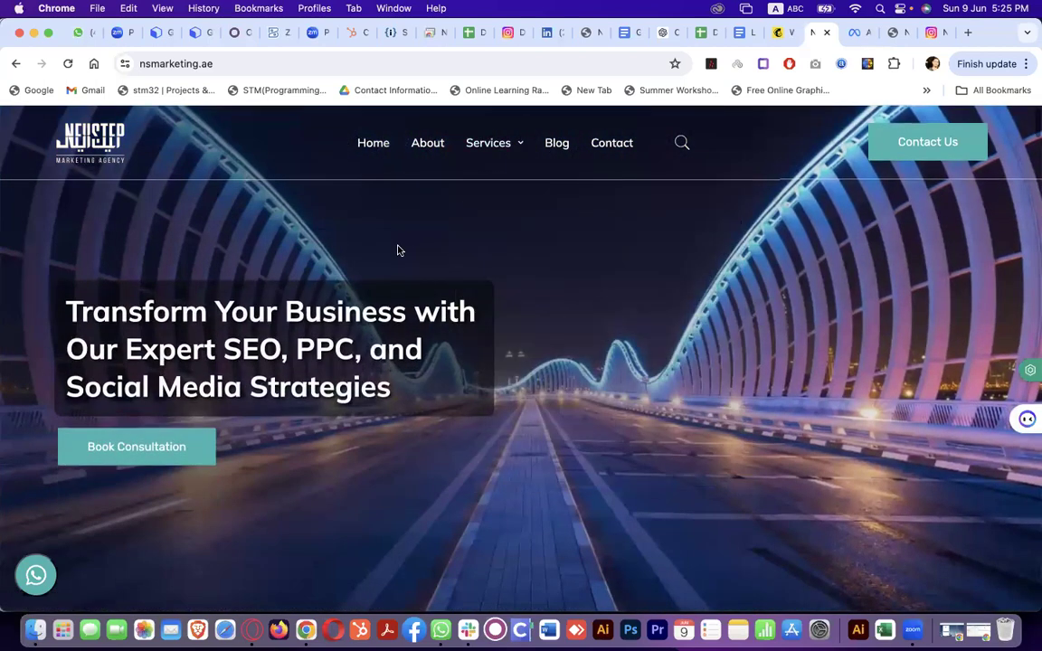
scroll(398, 250, down, 5)
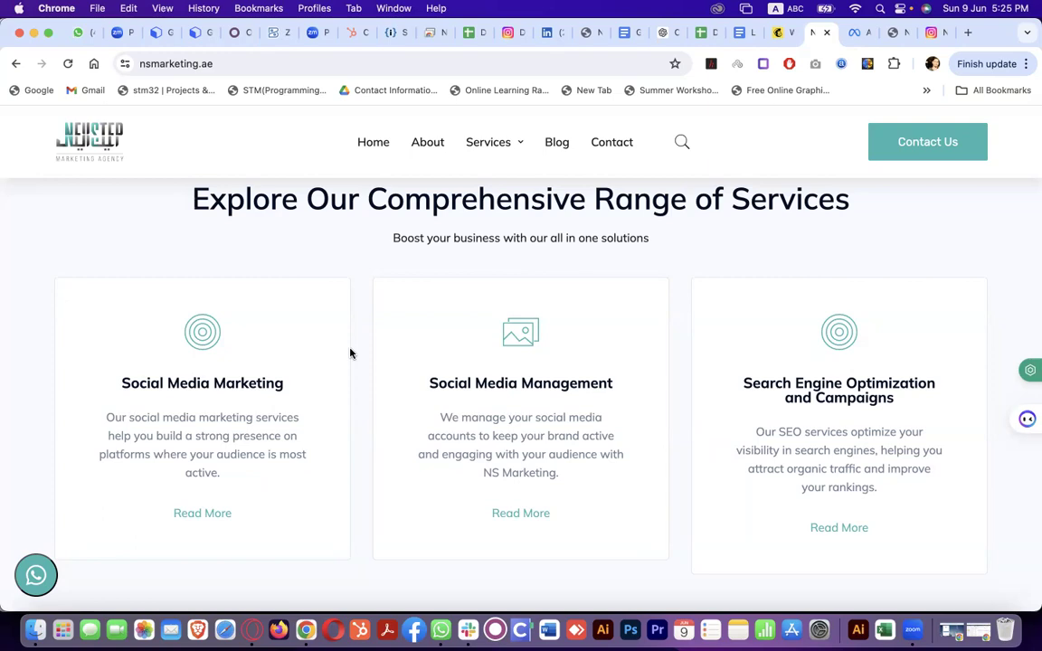
scroll(351, 354, down, 10)
scroll(351, 353, up, 10)
Return to the Mailchimp article at its 'What is digital marketing?' definition
click(777, 32)
scroll(598, 351, up, 20)
scroll(598, 351, up, 15)
scroll(598, 351, down, 5)
scroll(598, 351, down, 3)
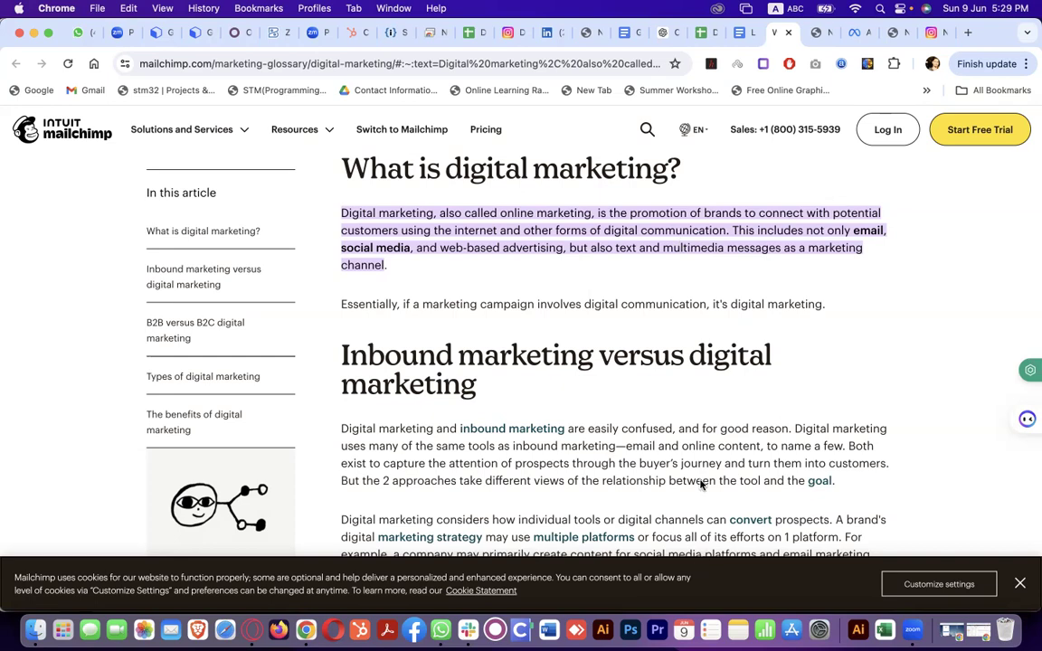
Scroll to 'Why is digital marketing important?' and close the Mailchimp cookie banner
scroll(706, 461, down, 15)
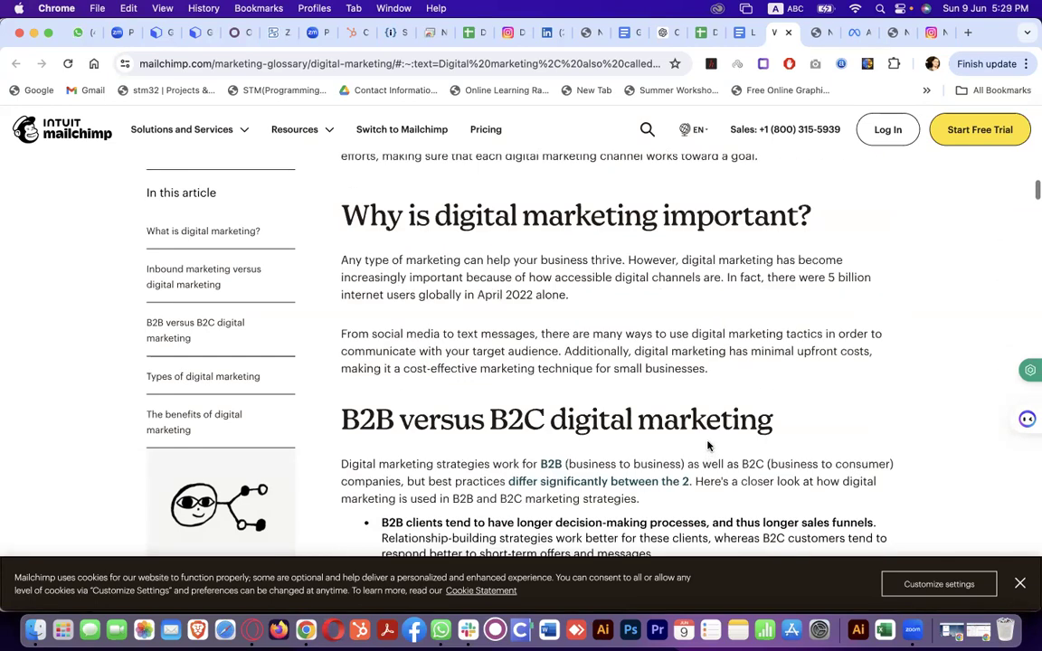
scroll(850, 396, down, 1)
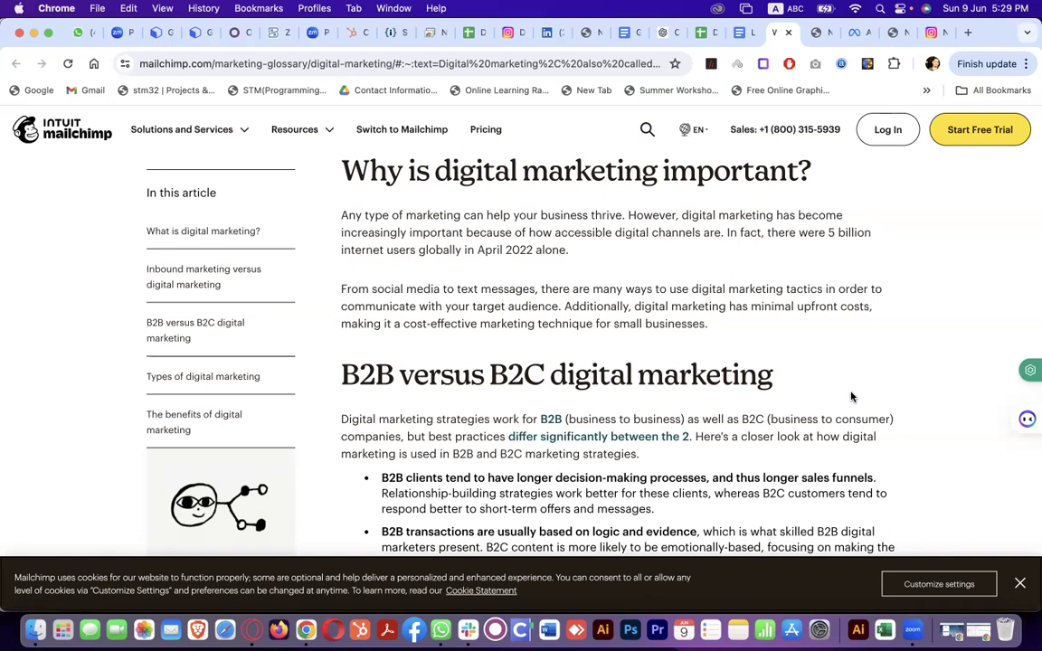
click(1018, 580)
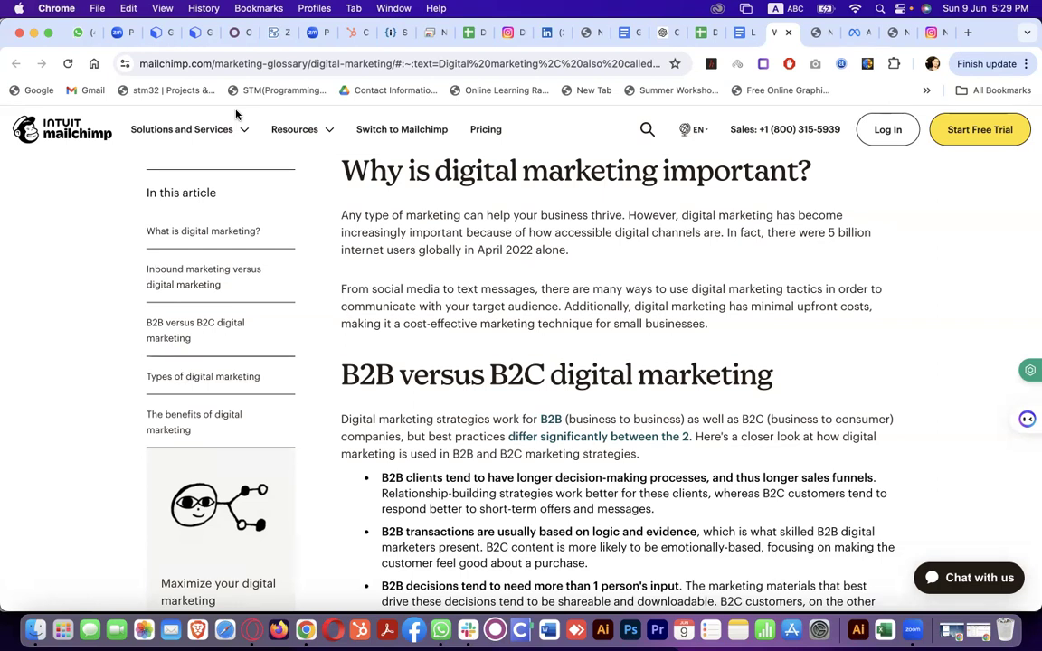
Open google.com in a new tab
key(super+t)
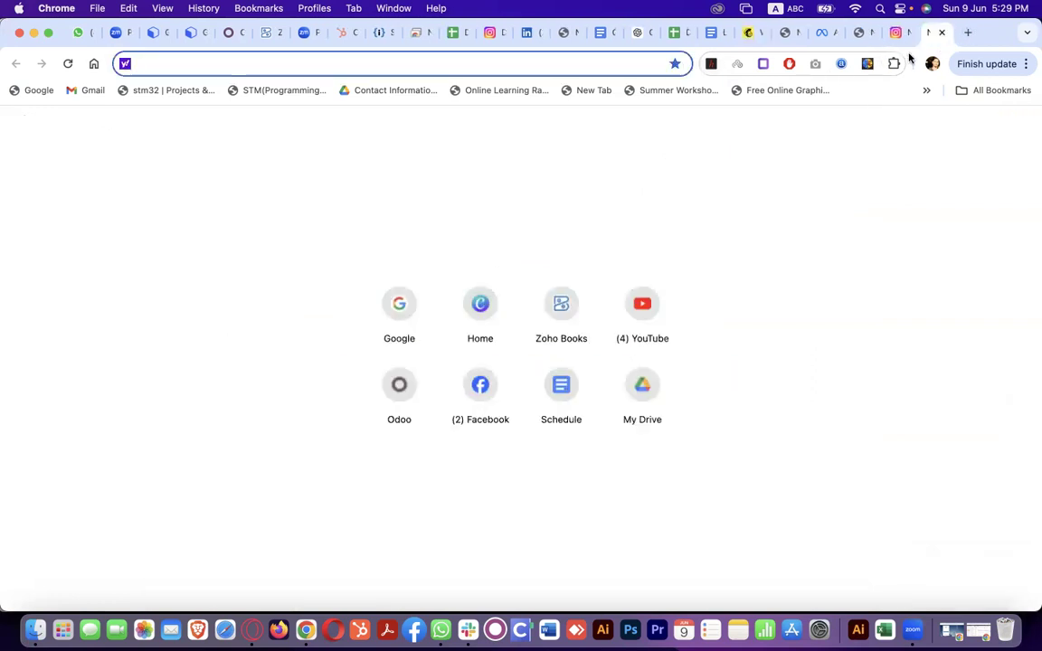
text(ba)
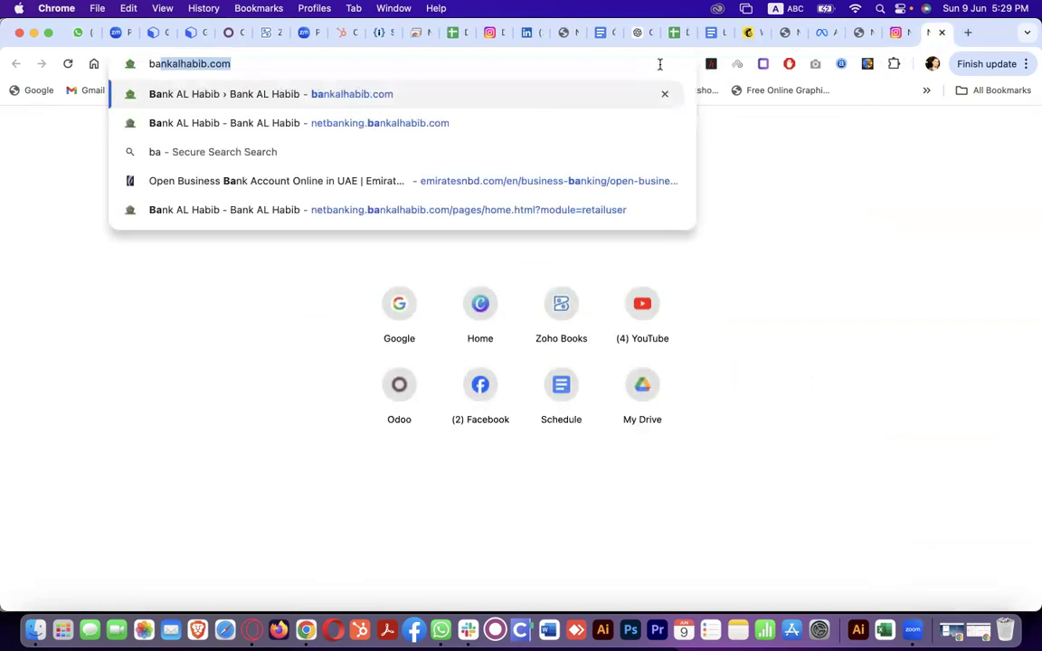
text(ttery)
key(super+a)
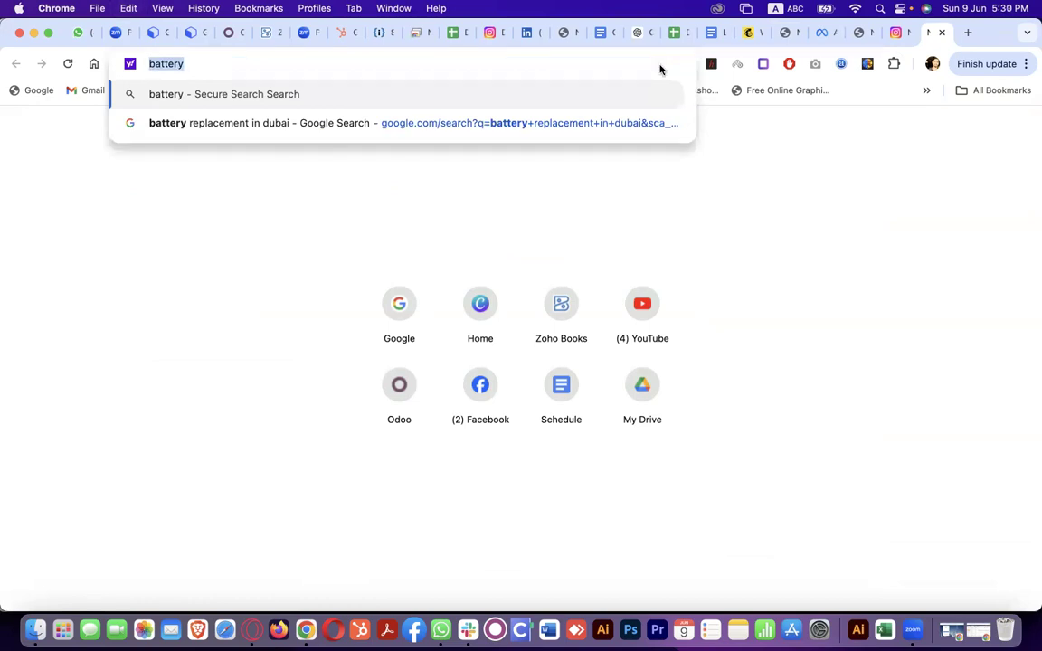
key(Right)
key(super+a)
key(BackSpace)
text(goo)
key(Return)
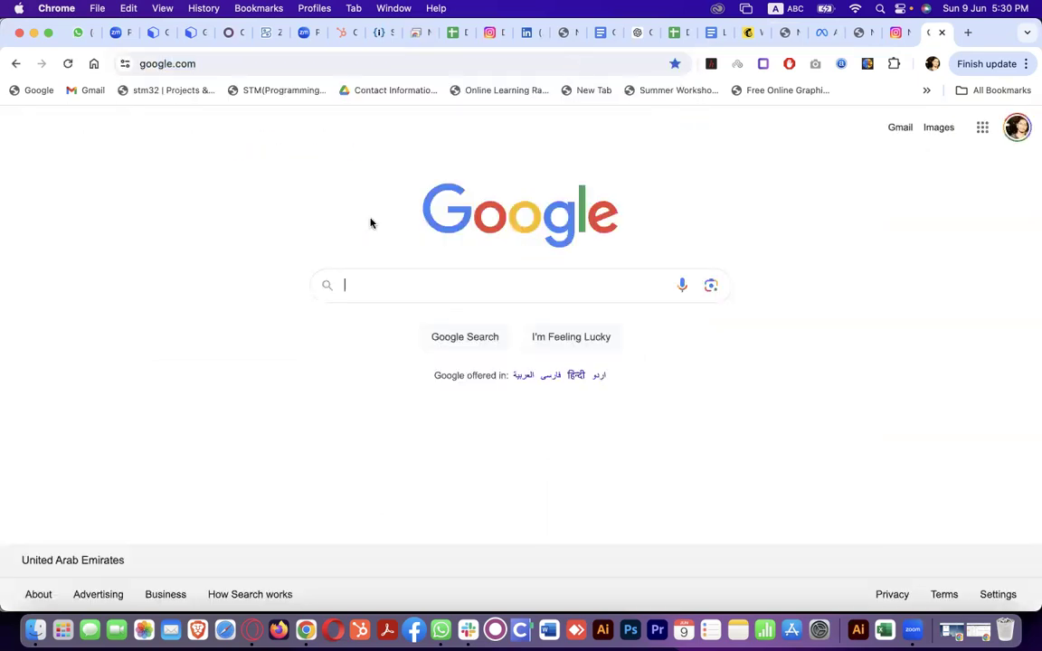
Search Google for 'battery replacement' and scroll through the results
click(354, 296)
text(battery)
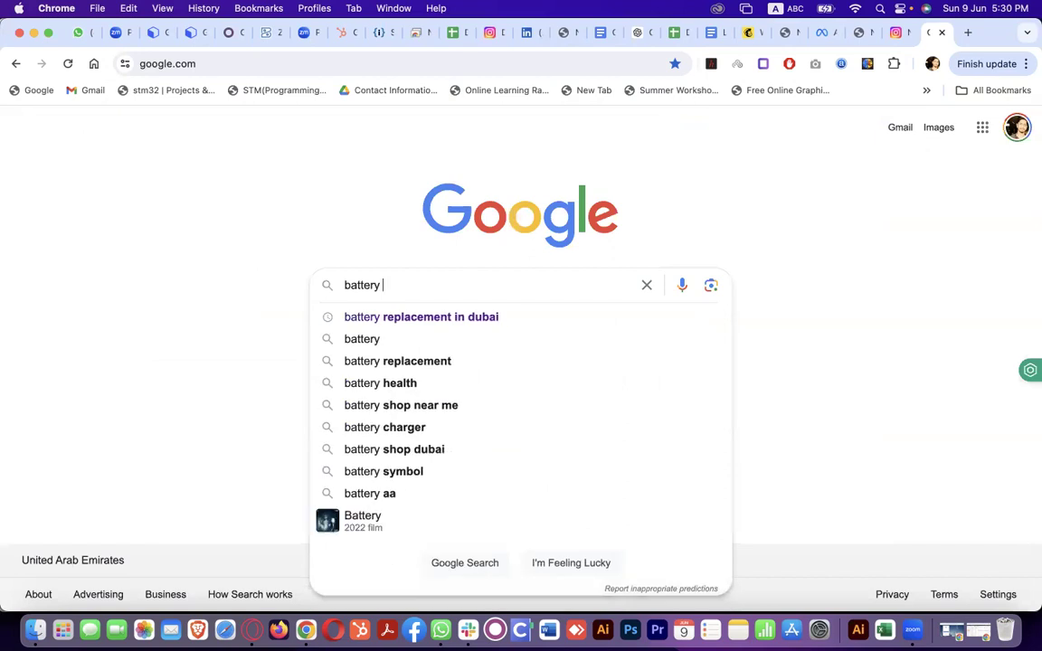
key(Down)
key(Down)
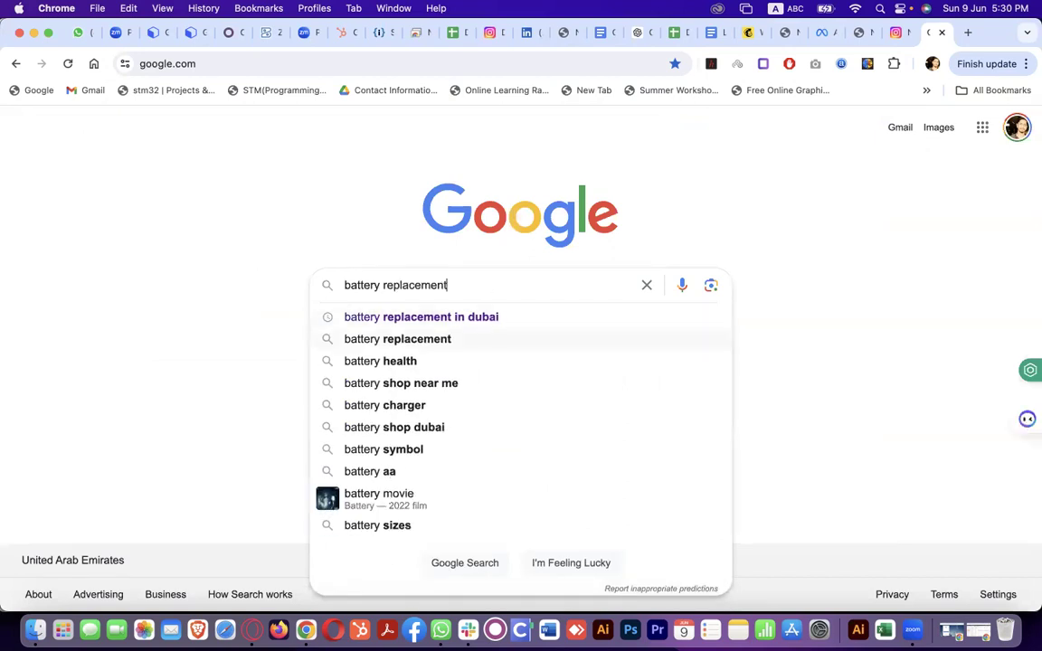
key(Return)
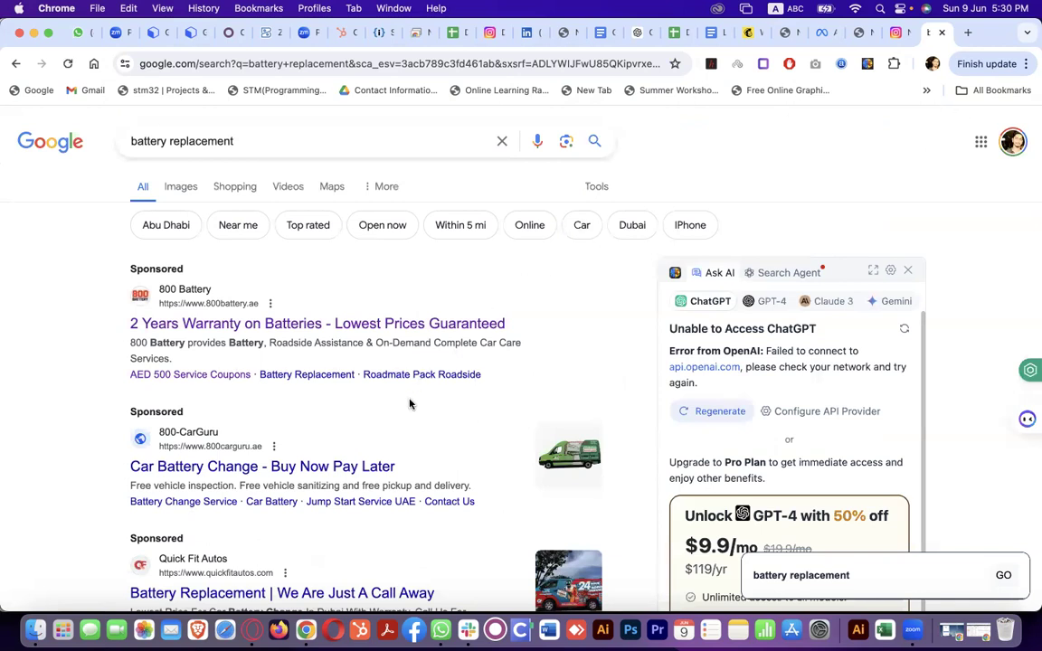
scroll(409, 403, down, 5)
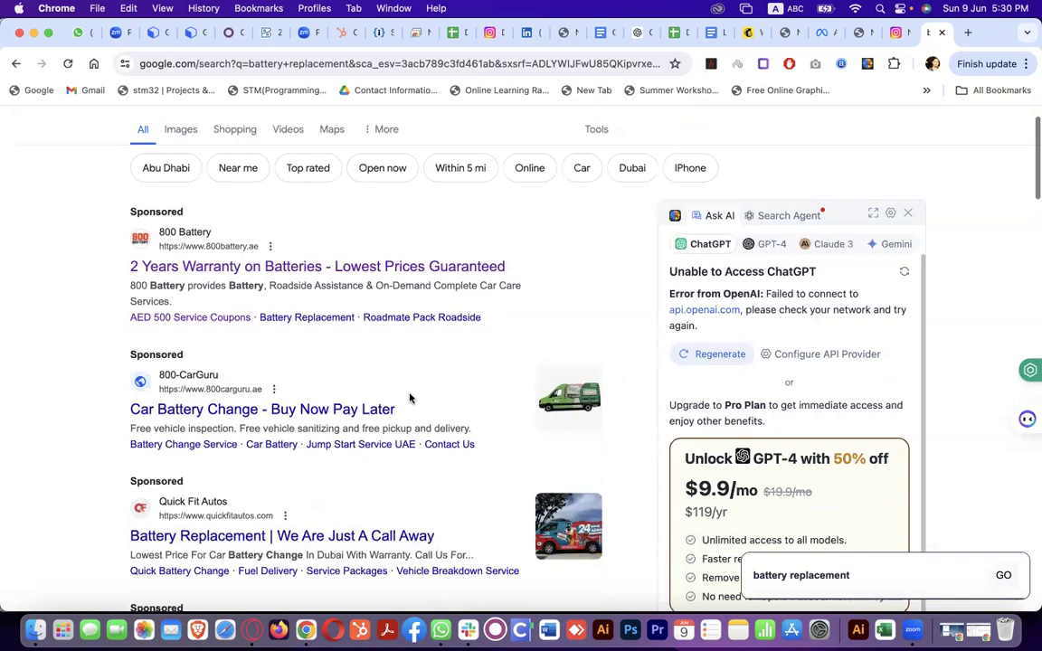
scroll(412, 399, down, 12)
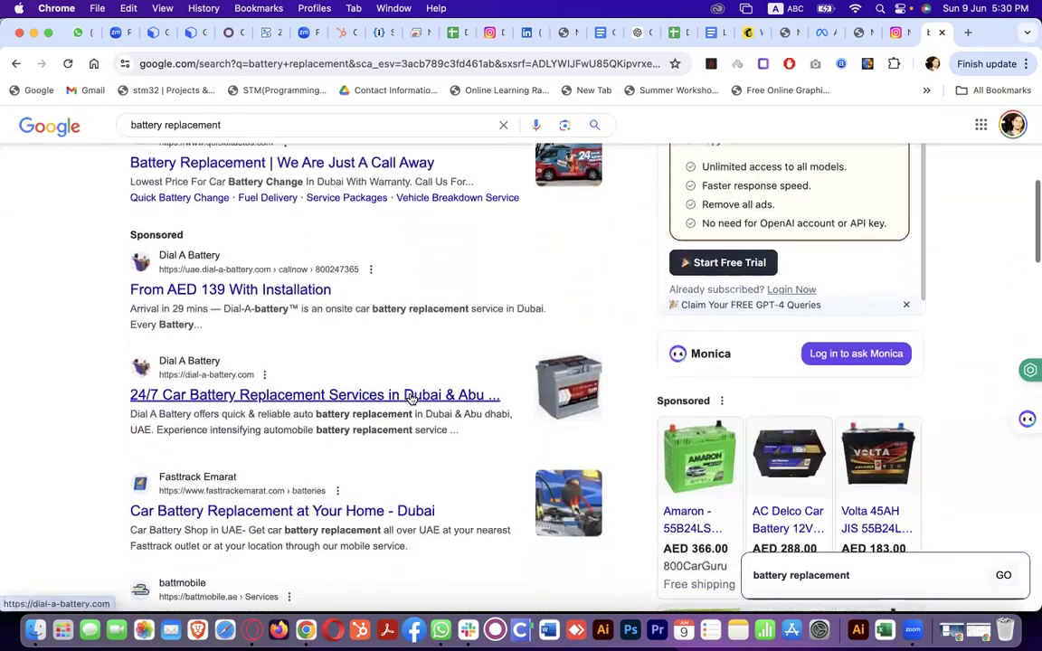
scroll(409, 398, down, 13)
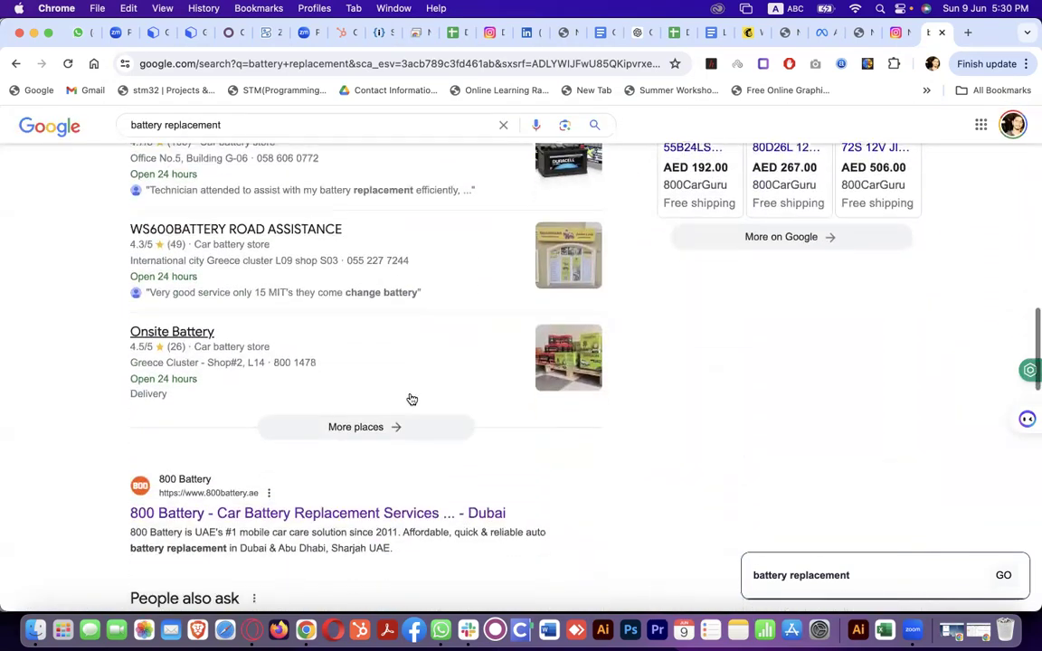
scroll(409, 398, down, 3)
scroll(410, 403, up, 20)
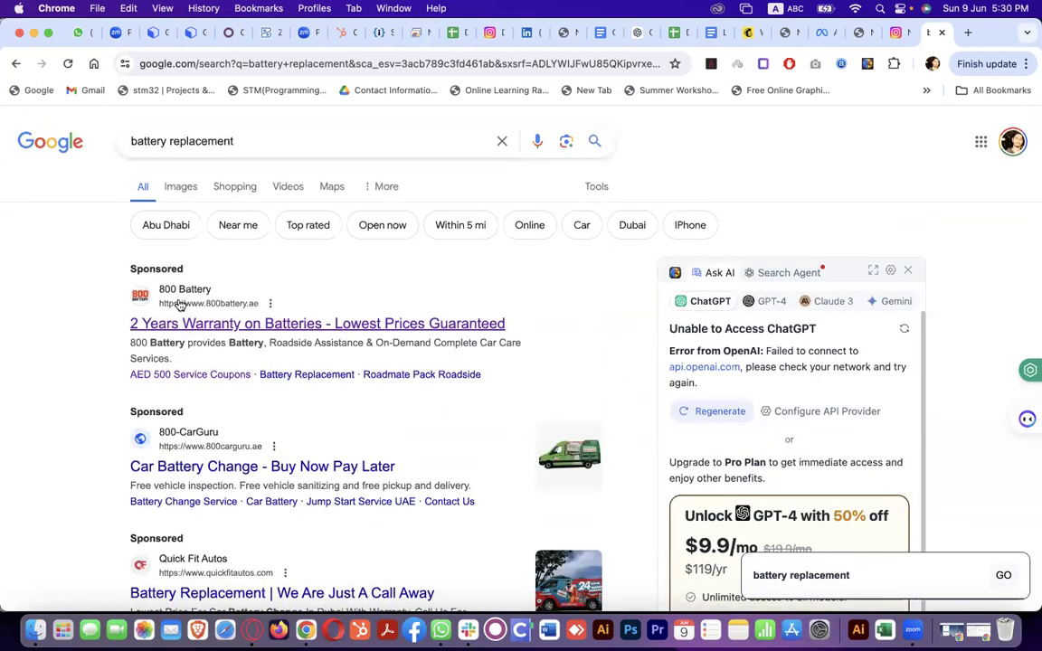
Highlight the Sponsored labels on the top two ads and the search query
drag(129, 274, 185, 271)
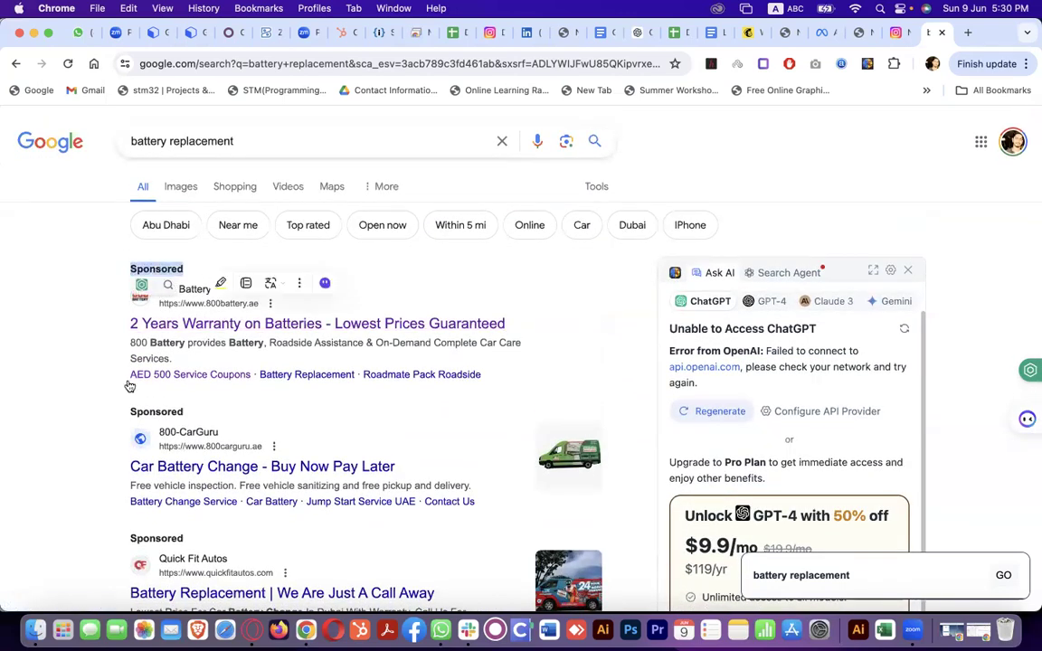
drag(123, 413, 190, 419)
click(98, 499)
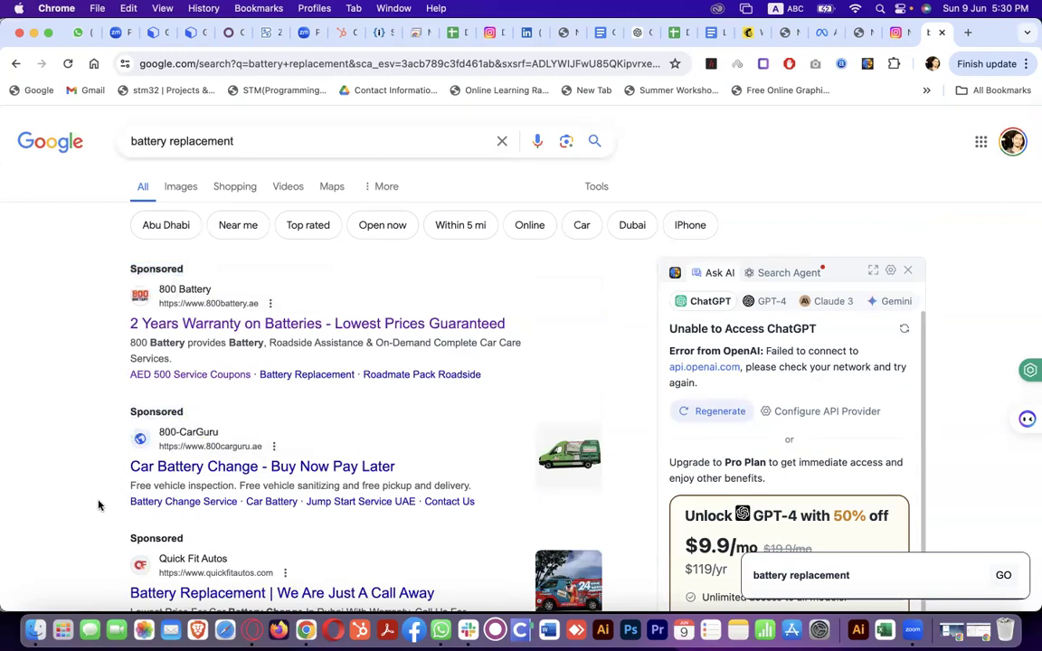
scroll(128, 534, down, 2)
scroll(128, 538, down, 5)
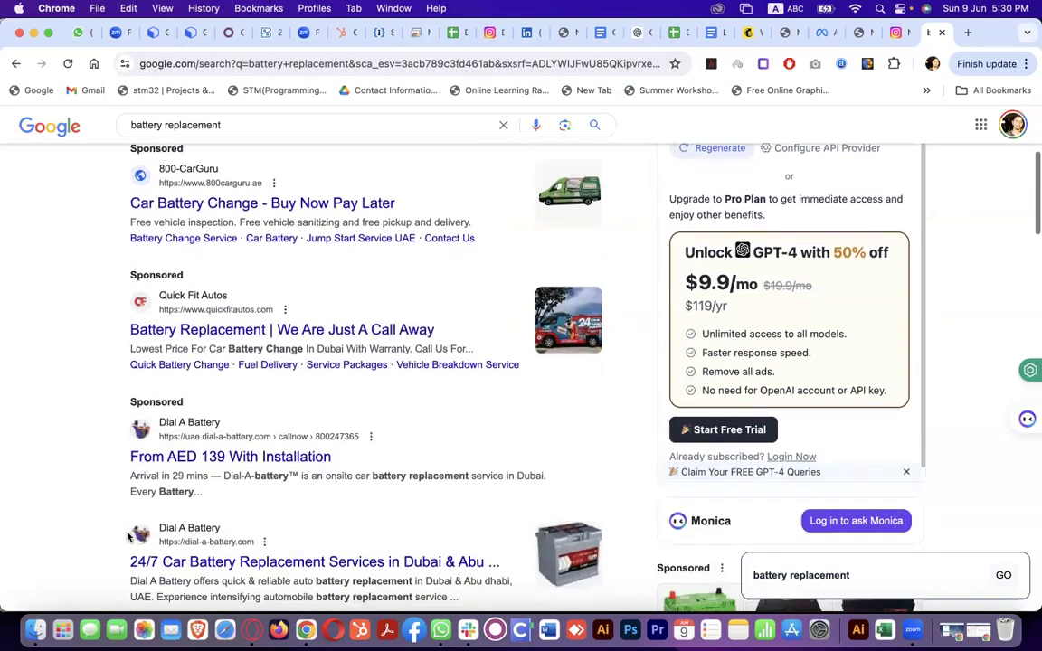
scroll(176, 367, up, 1)
scroll(184, 364, up, 4)
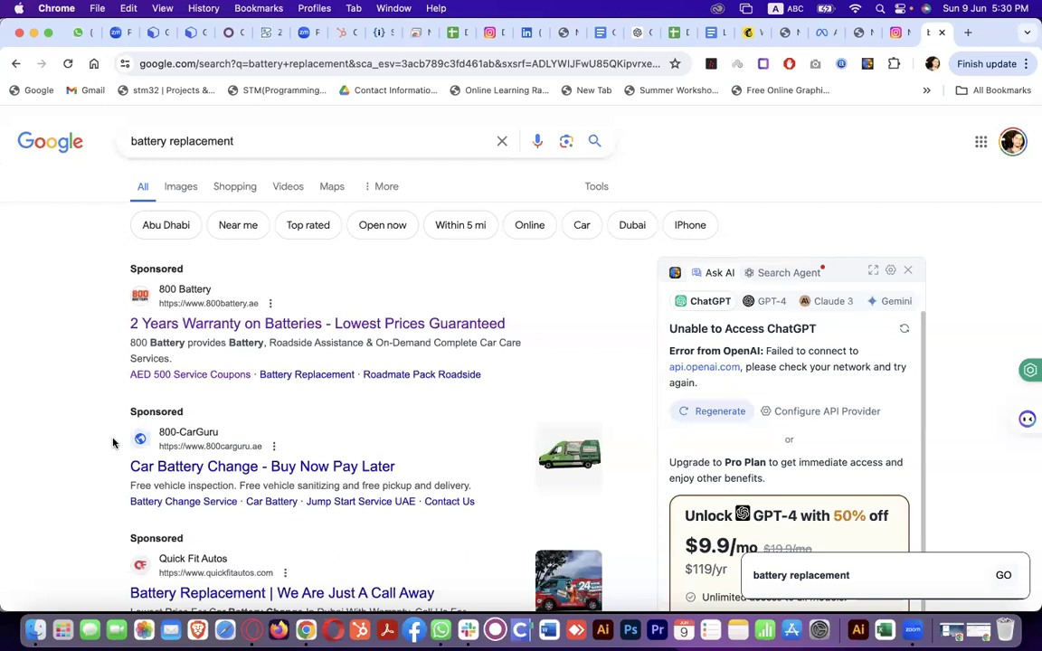
drag(235, 141, 117, 144)
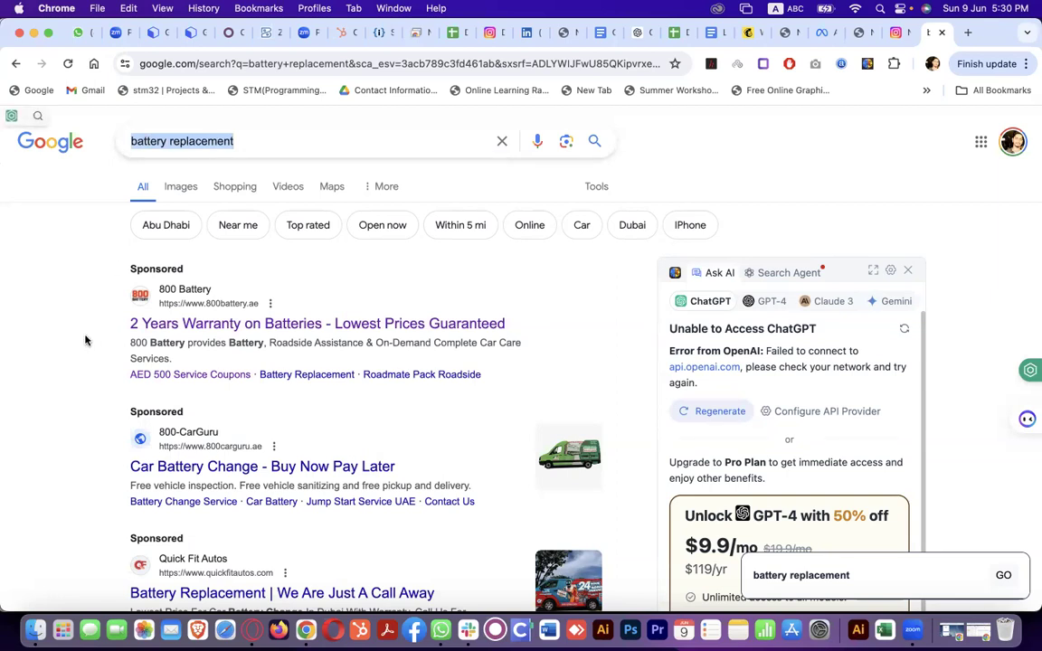
click(85, 340)
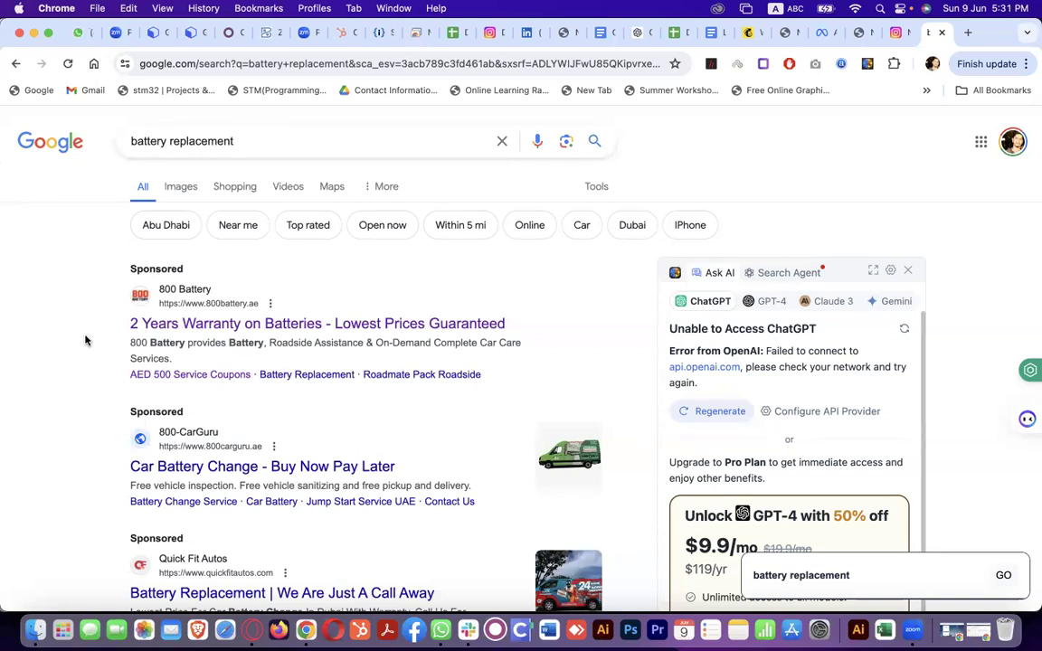
Open the battmobile 24/7 Car Battery Replacement Dubai result in a new tab
scroll(86, 340, down, 2)
scroll(86, 341, up, 1)
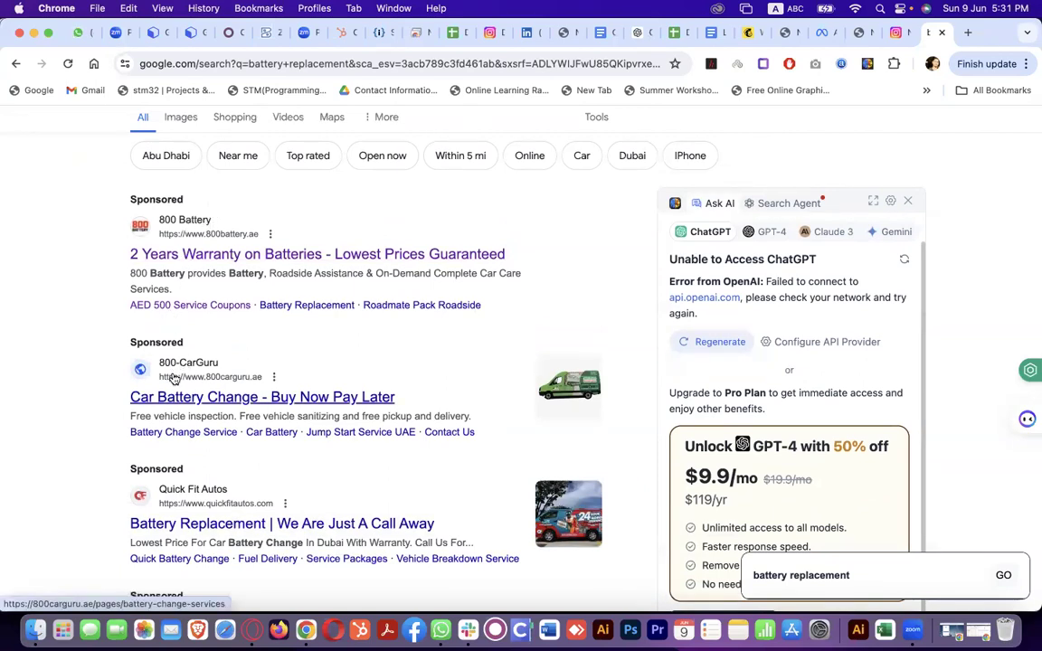
scroll(172, 425, down, 1)
scroll(221, 424, down, 2)
scroll(221, 424, down, 6)
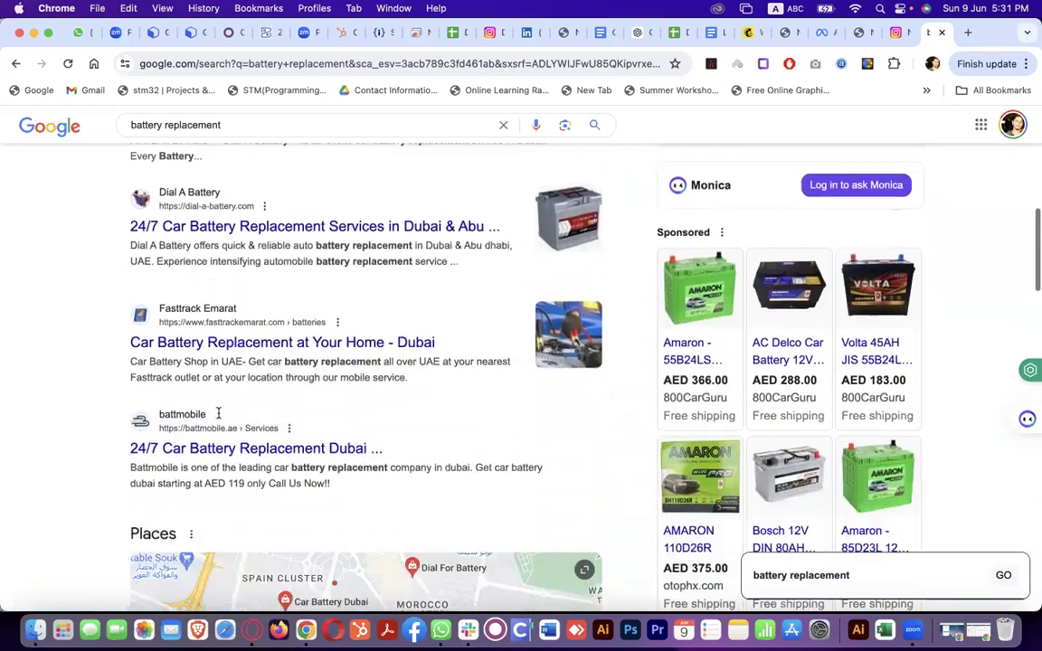
scroll(218, 414, down, 2)
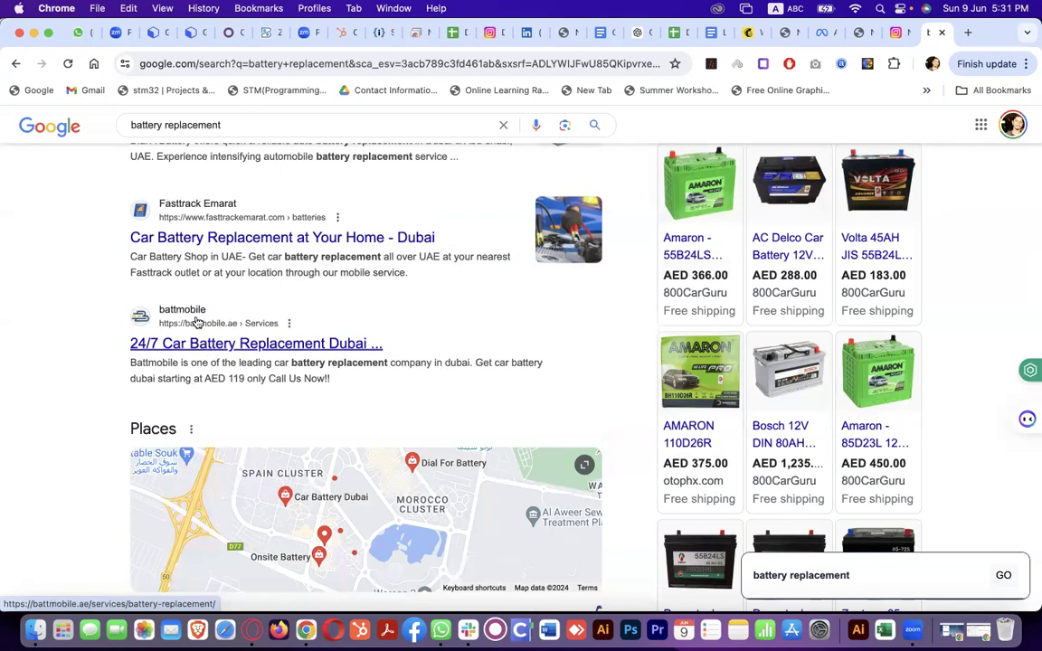
right_click(136, 343)
click(253, 285)
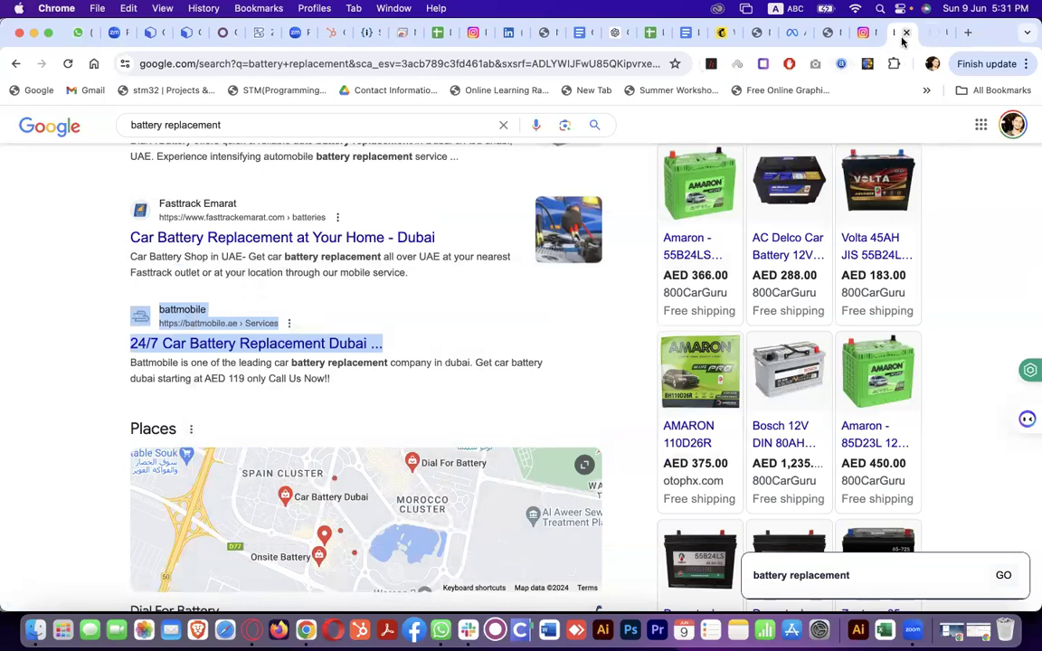
click(925, 39)
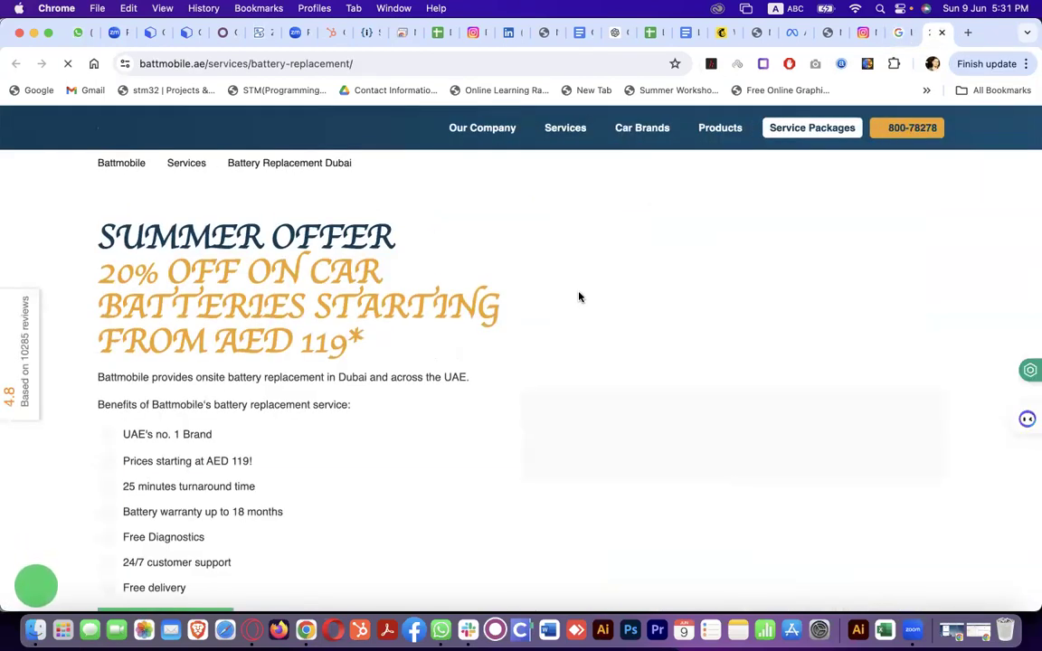
scroll(580, 297, down, 10)
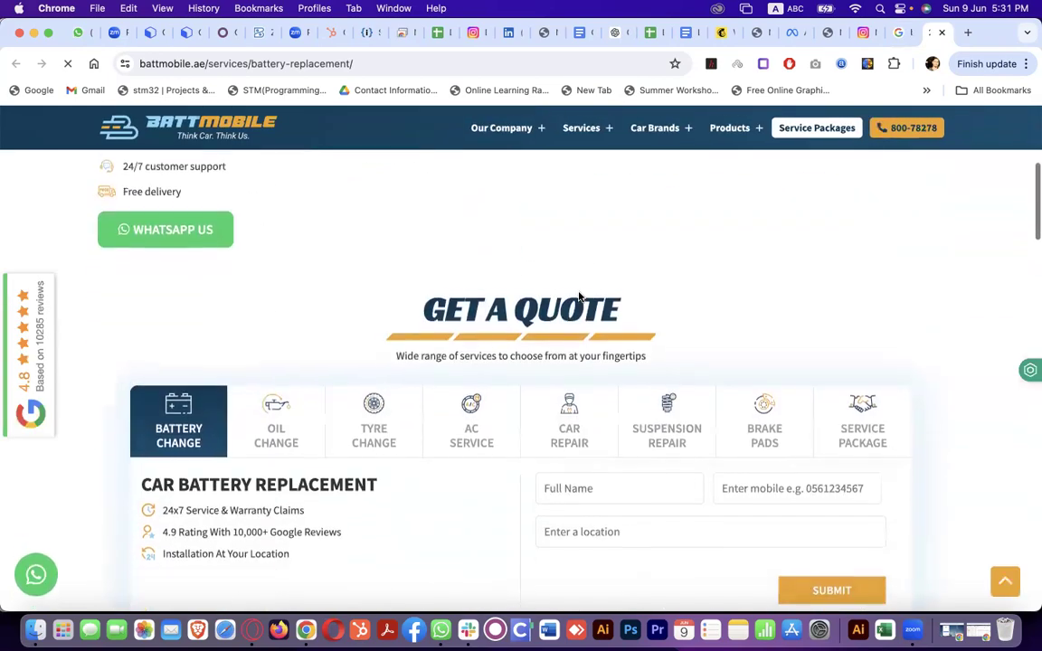
scroll(580, 297, down, 15)
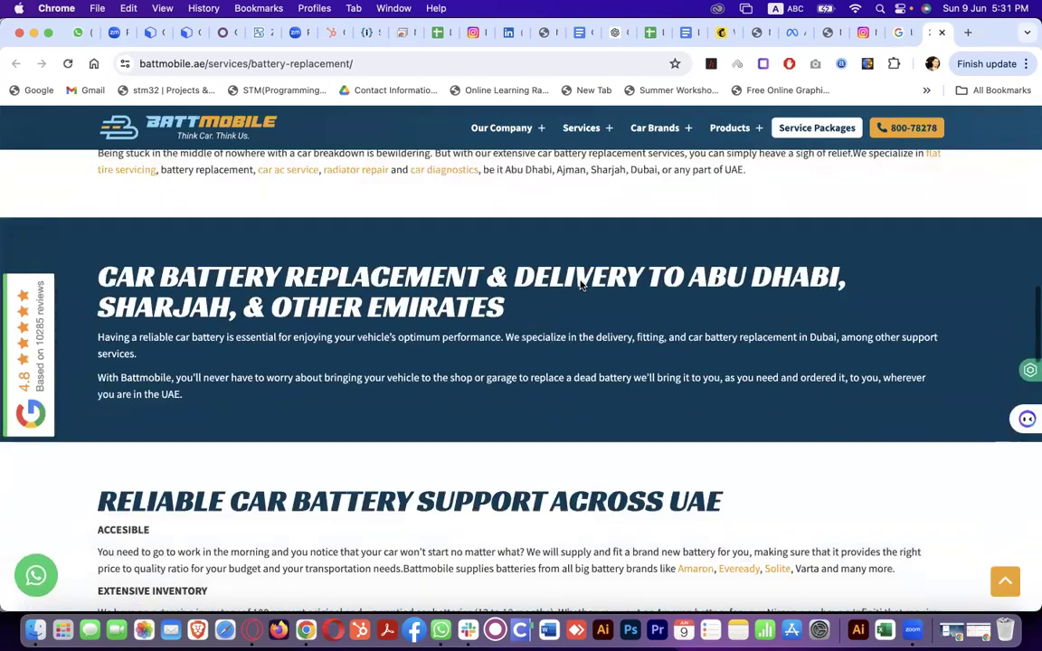
scroll(580, 281, down, 15)
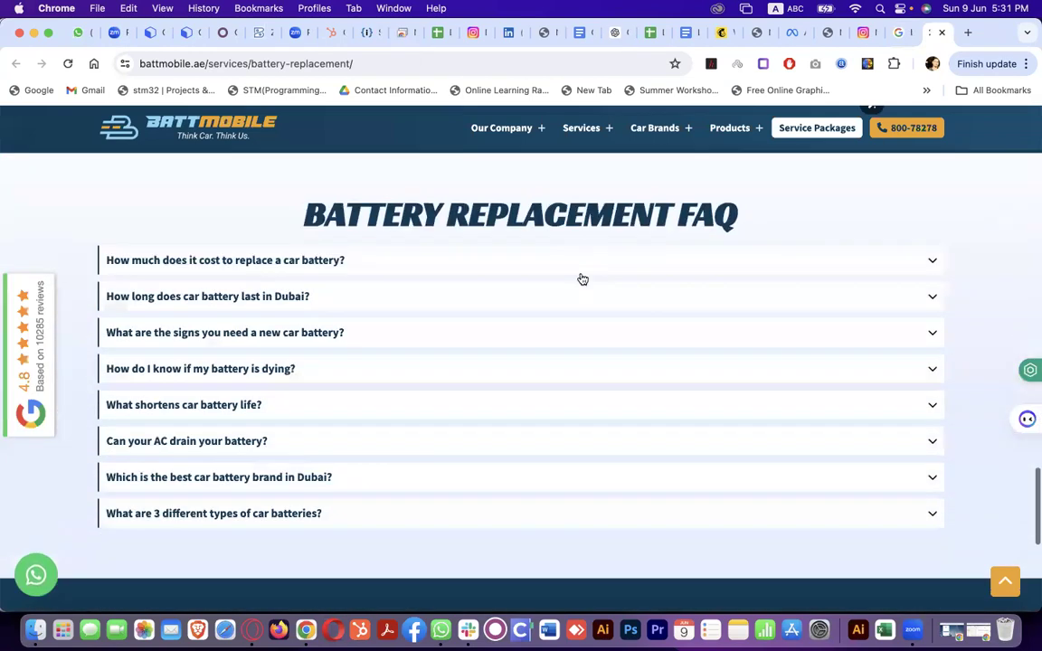
scroll(583, 272, down, 5)
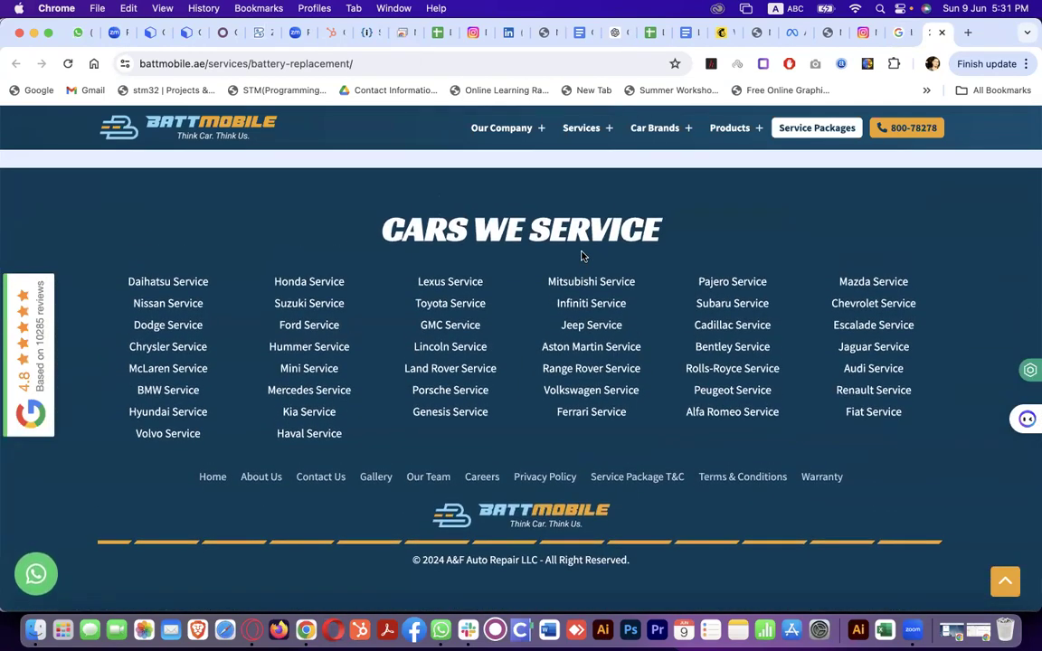
scroll(582, 256, up, 15)
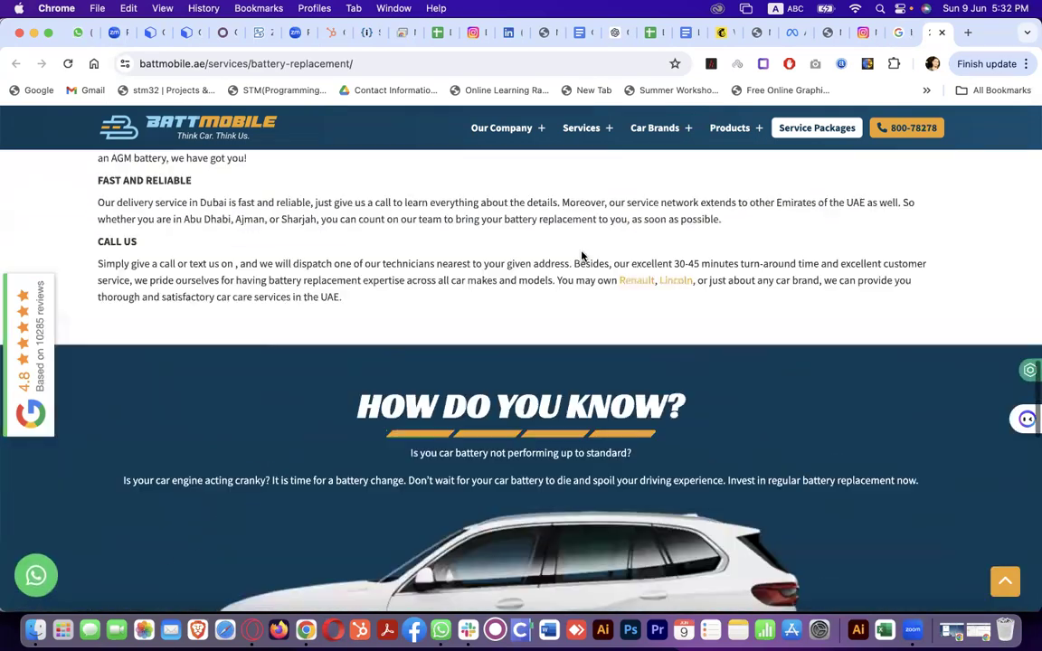
scroll(582, 256, up, 15)
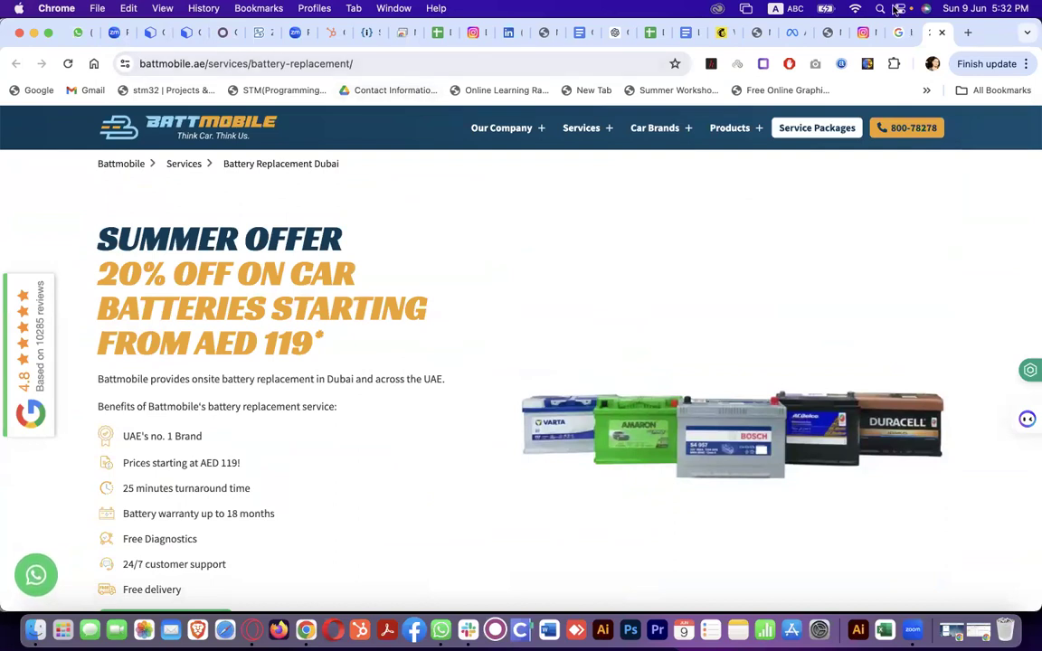
click(901, 32)
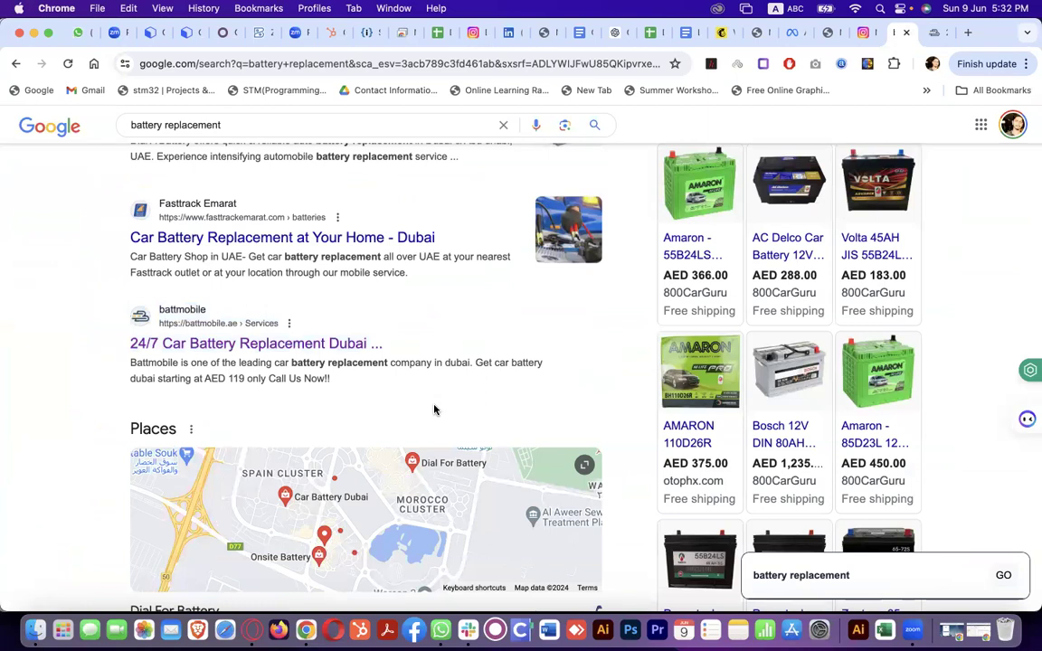
scroll(435, 410, down, 5)
scroll(434, 410, up, 3)
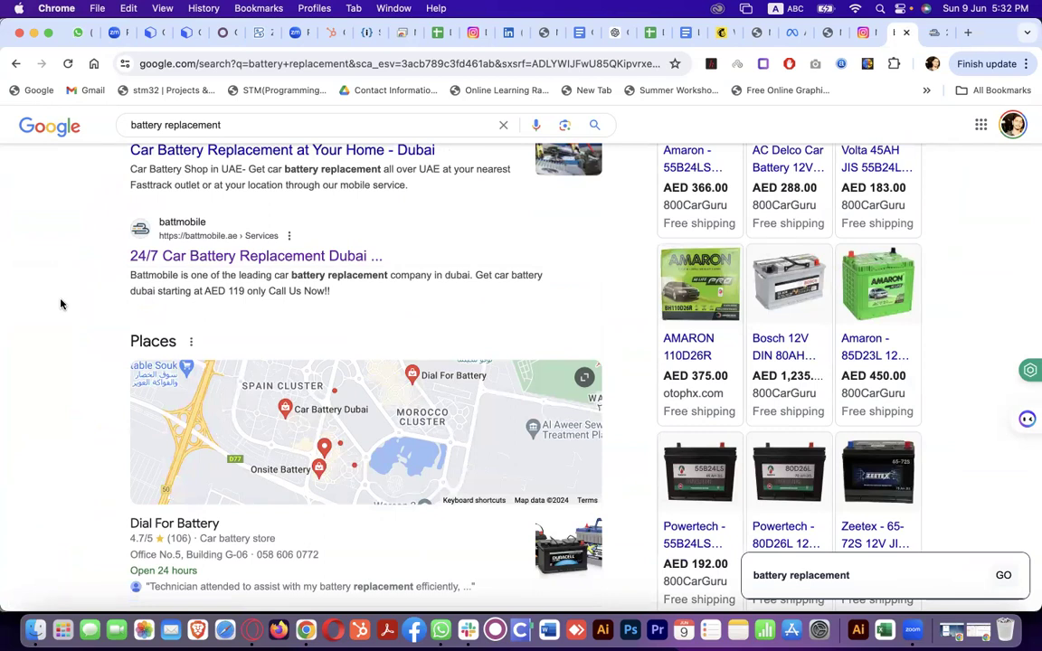
scroll(61, 304, down, 3)
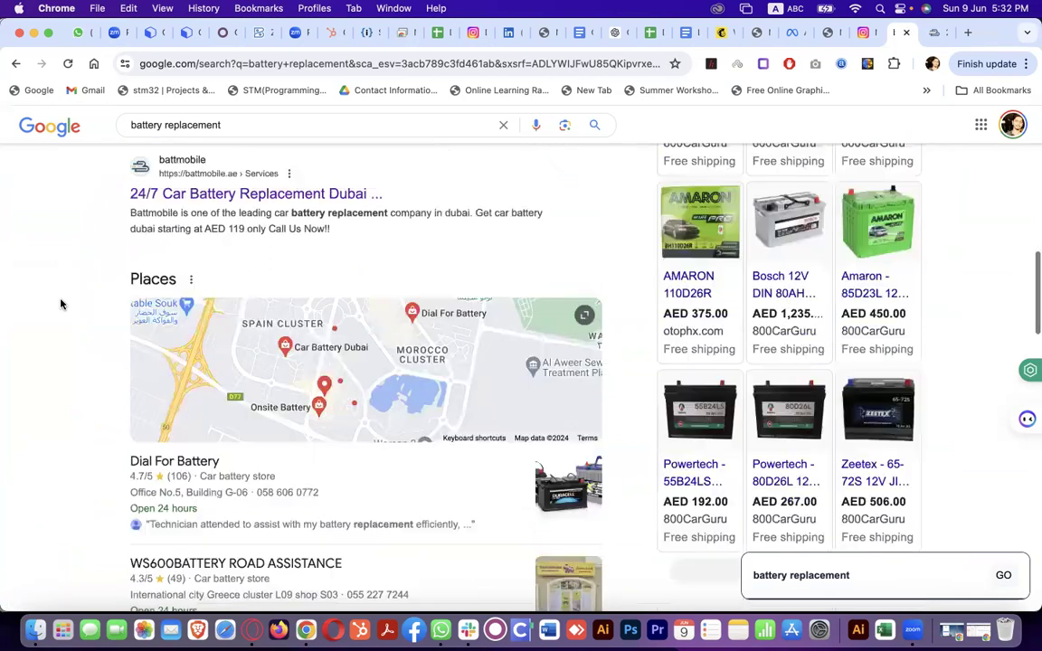
scroll(60, 304, up, 3)
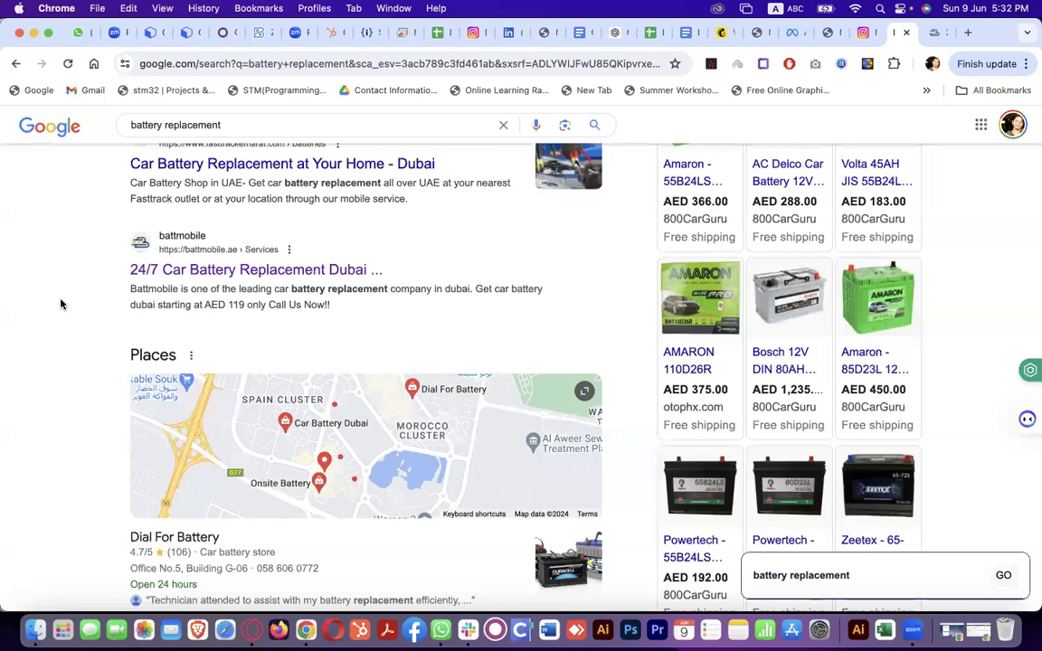
scroll(60, 304, down, 6)
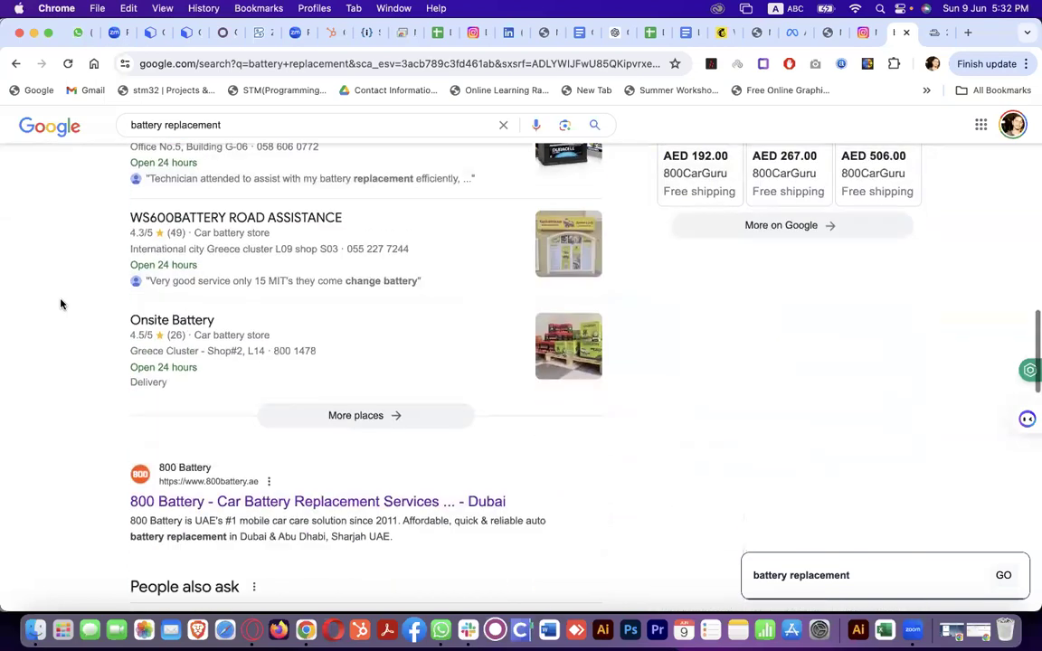
scroll(61, 304, down, 5)
scroll(61, 304, up, 4)
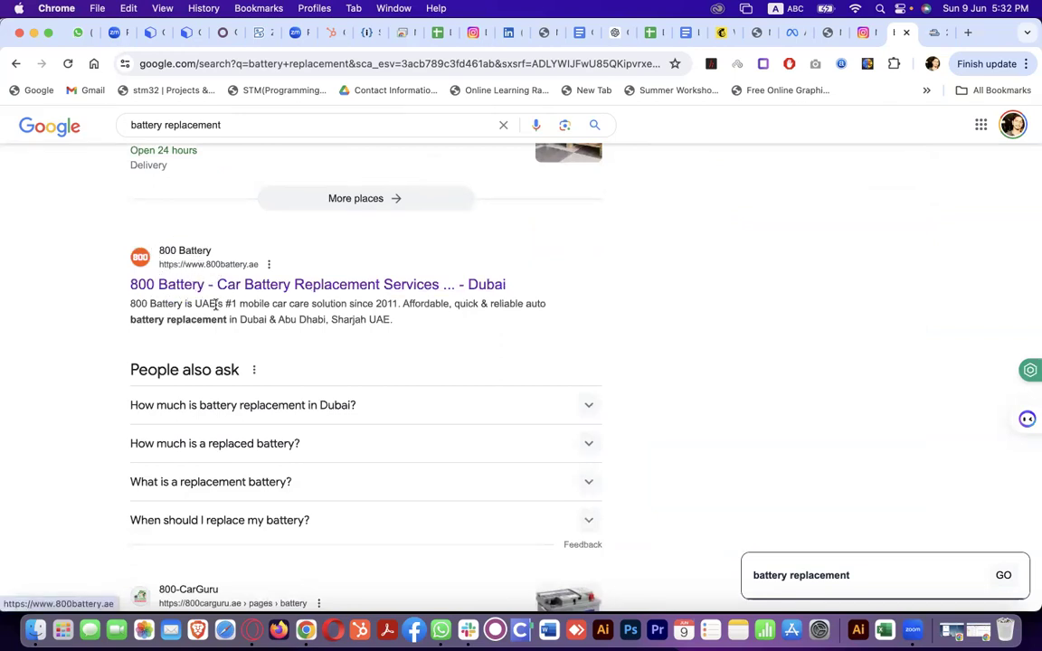
scroll(215, 302, up, 10)
scroll(217, 309, up, 3)
scroll(179, 380, down, 12)
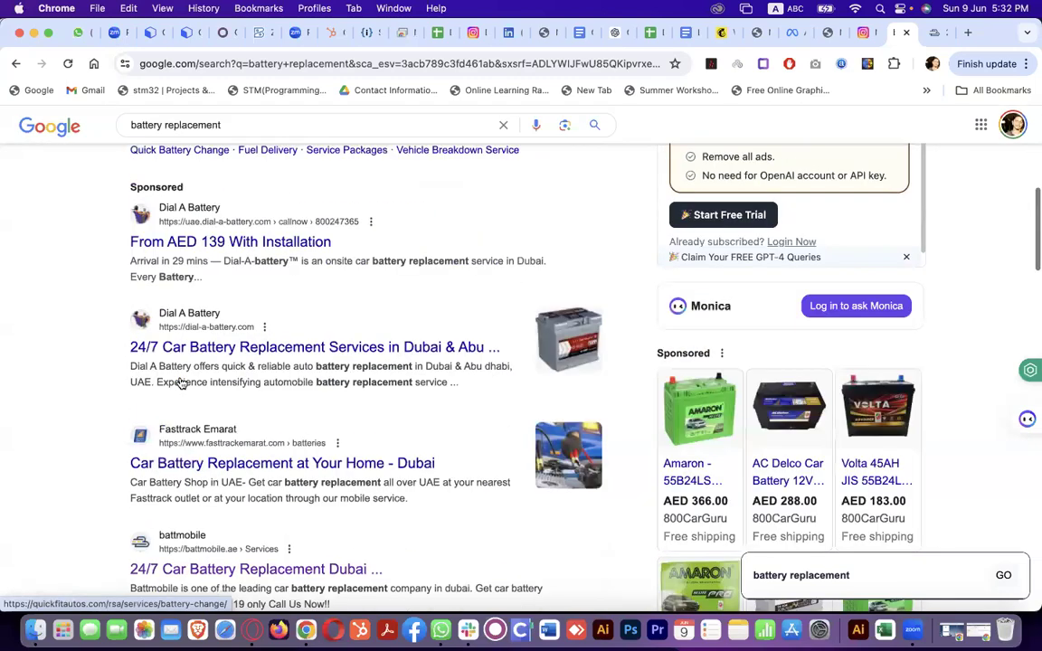
scroll(181, 385, down, 10)
scroll(181, 378, up, 12)
scroll(181, 379, up, 10)
scroll(181, 371, down, 5)
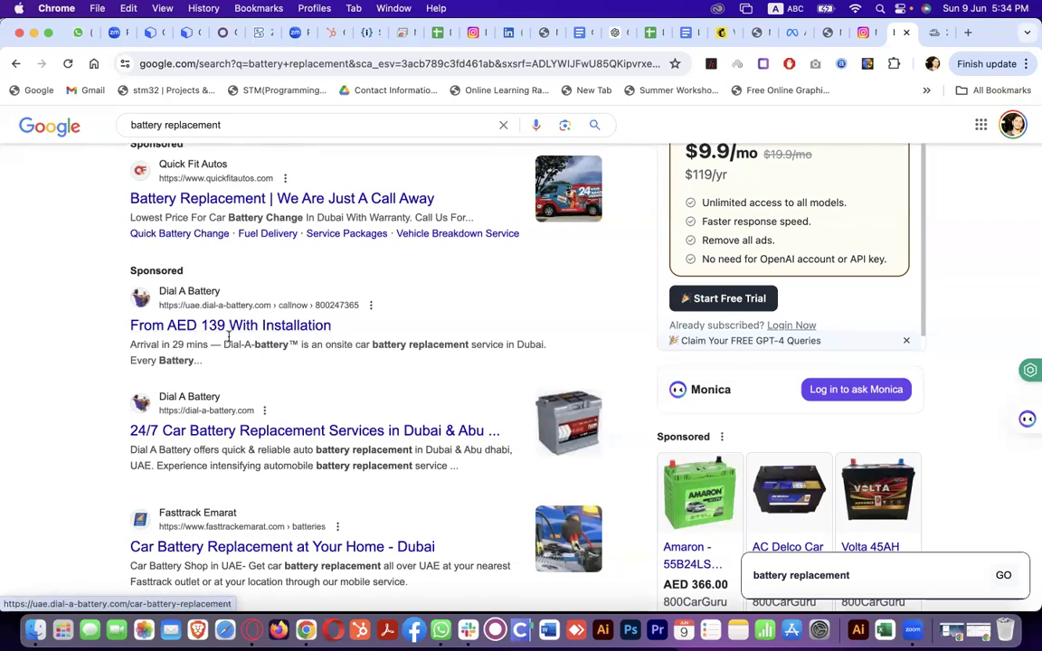
scroll(218, 336, up, 5)
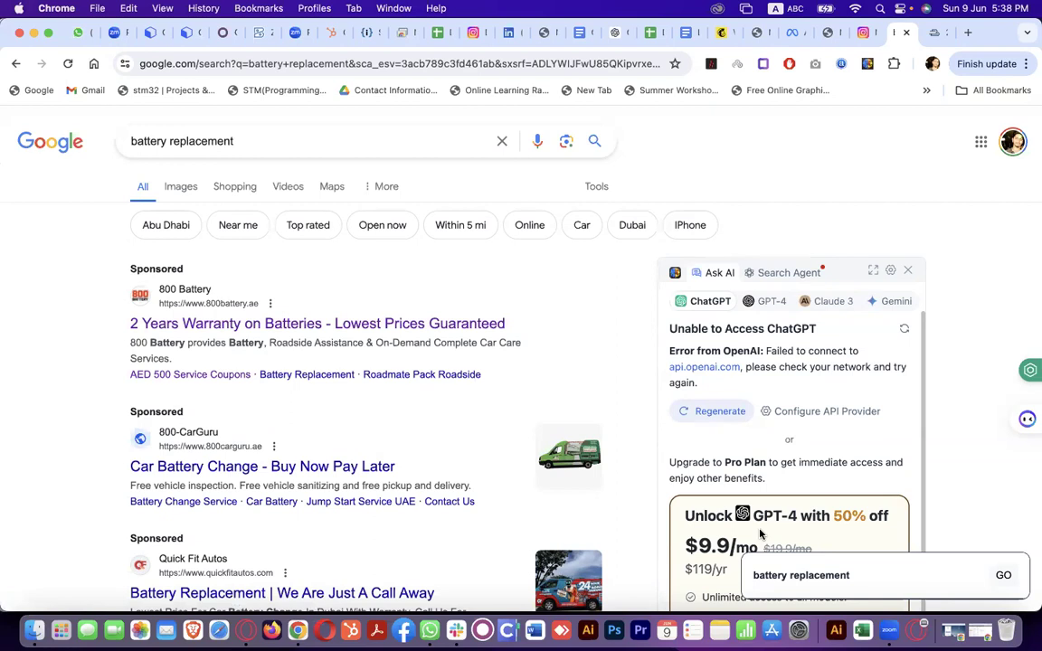
Load nsmarketing.ae in a new tab from the 'ns' suggestion
click(826, 36)
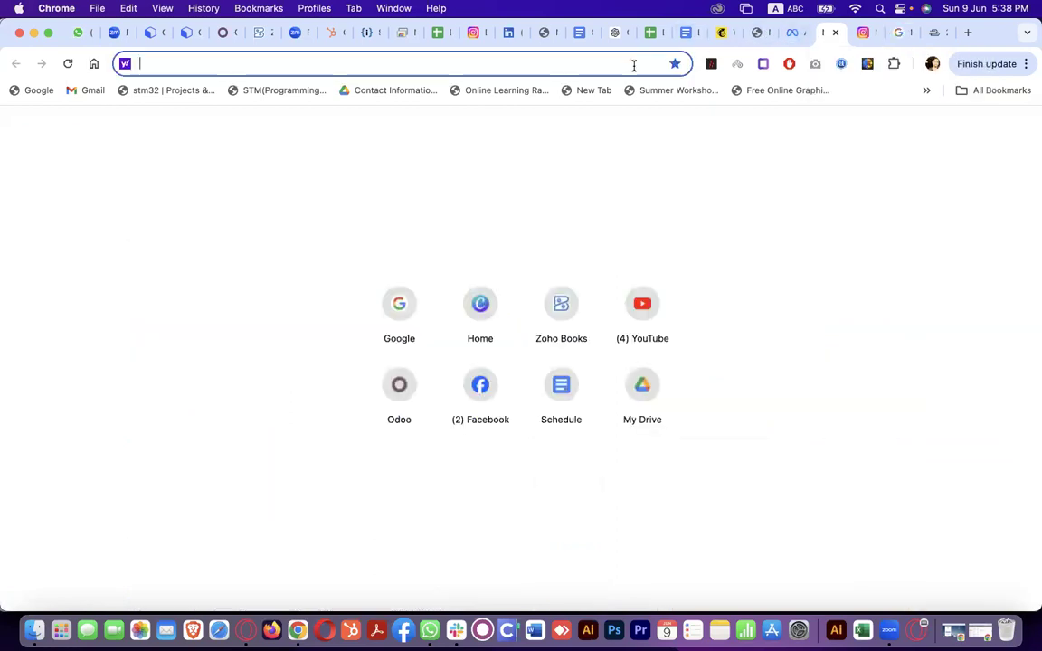
text(ns)
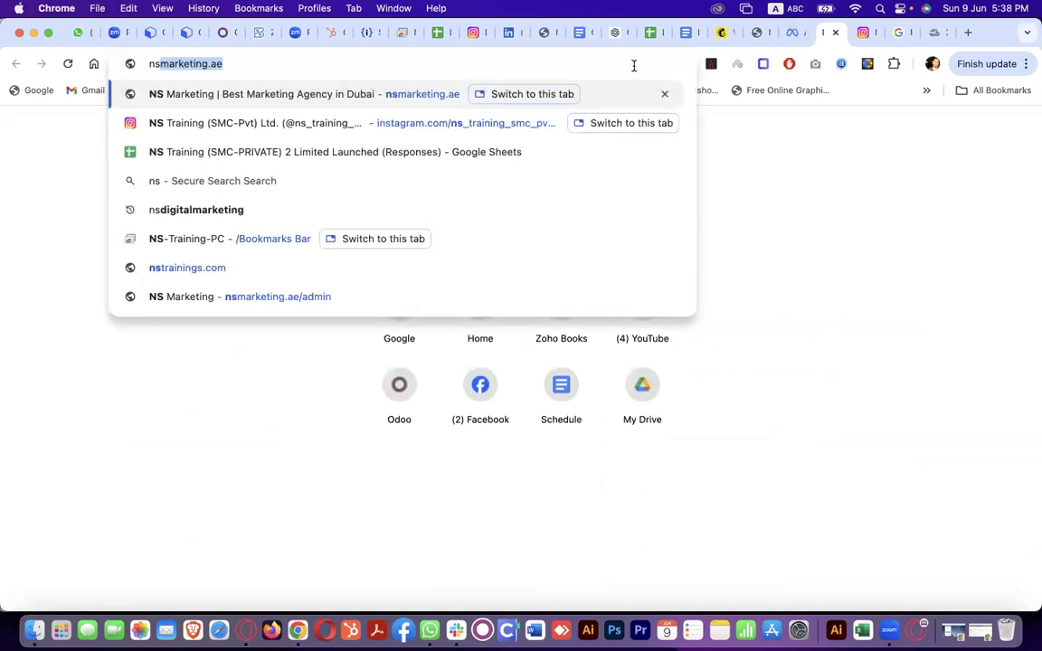
key(Return)
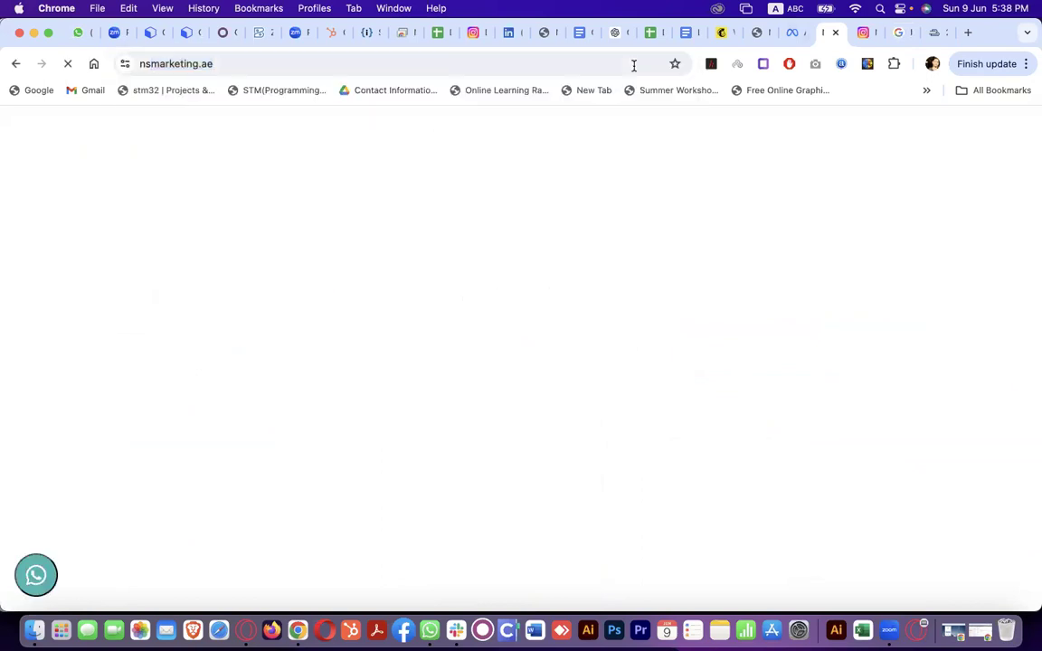
Scroll through the services grid down to Graphic Designing and Video Editing
scroll(471, 418, down, 7)
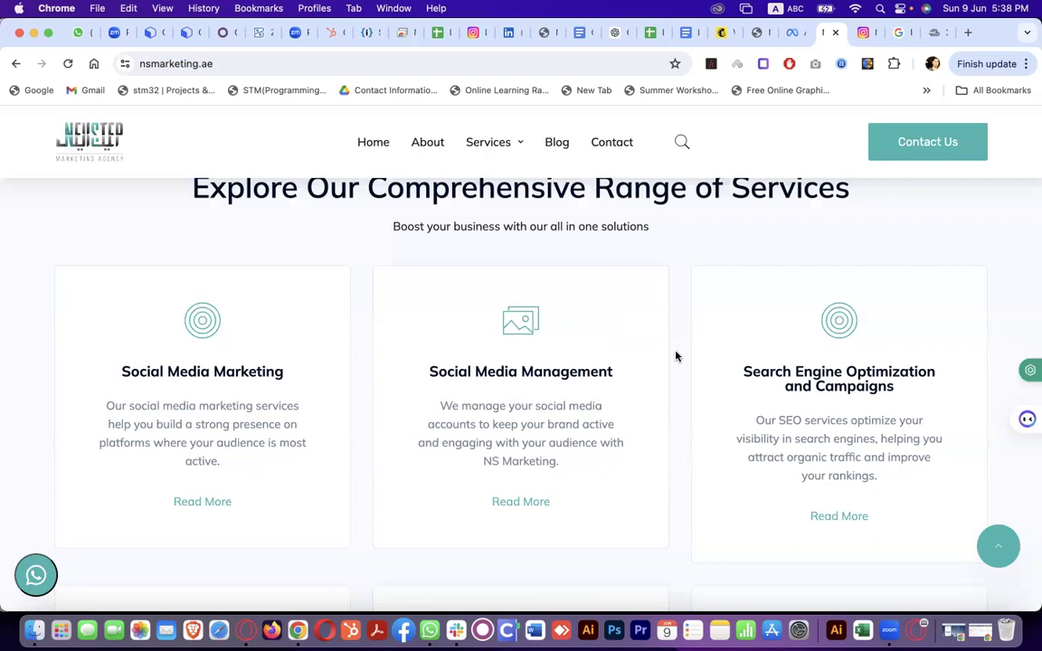
scroll(676, 356, down, 5)
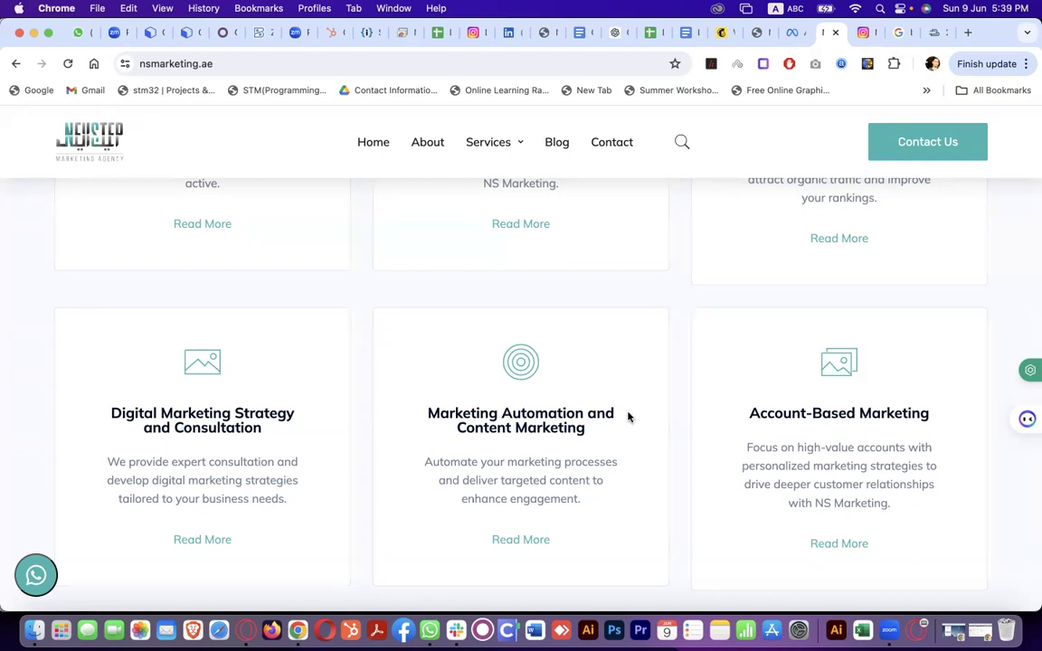
scroll(674, 517, down, 5)
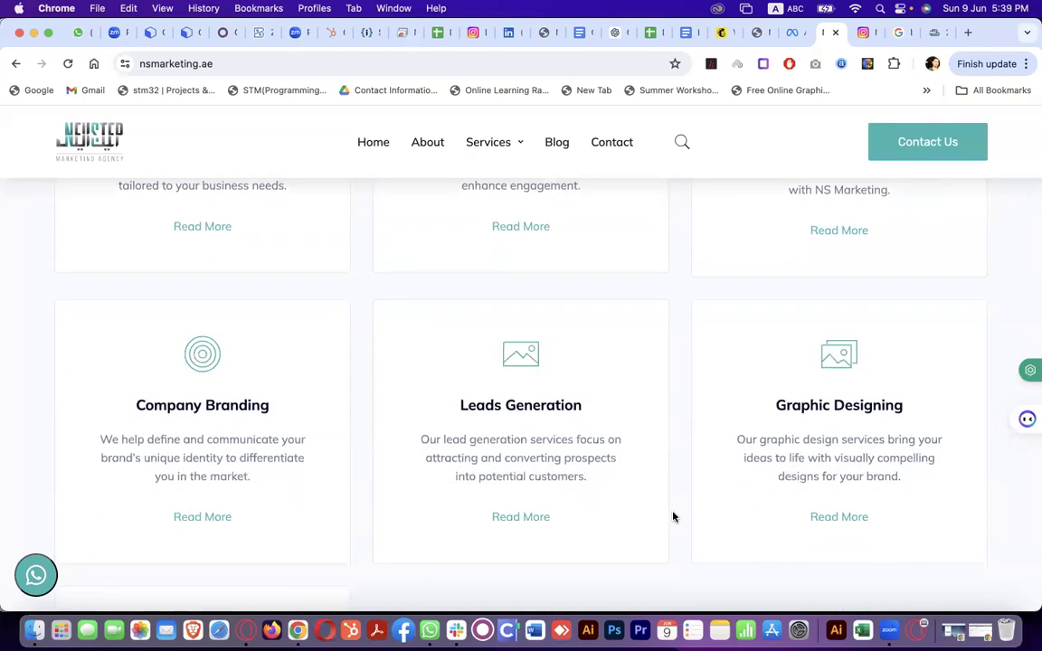
scroll(673, 516, down, 5)
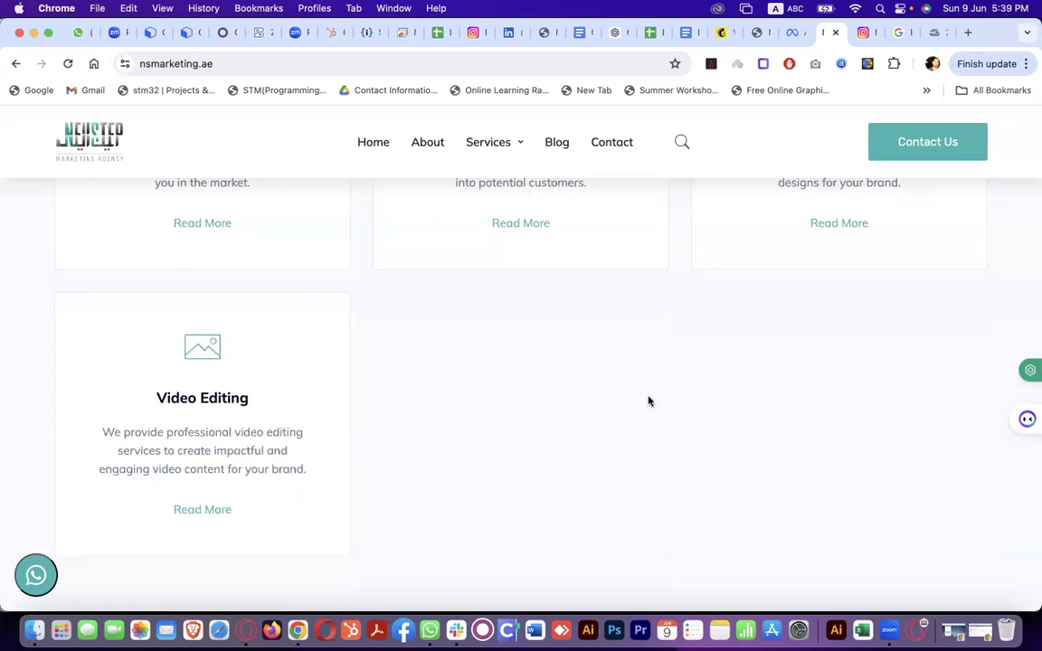
scroll(649, 399, up, 15)
Choose Social Media Marketing from the site's Services dropdown
scroll(649, 400, down, 5)
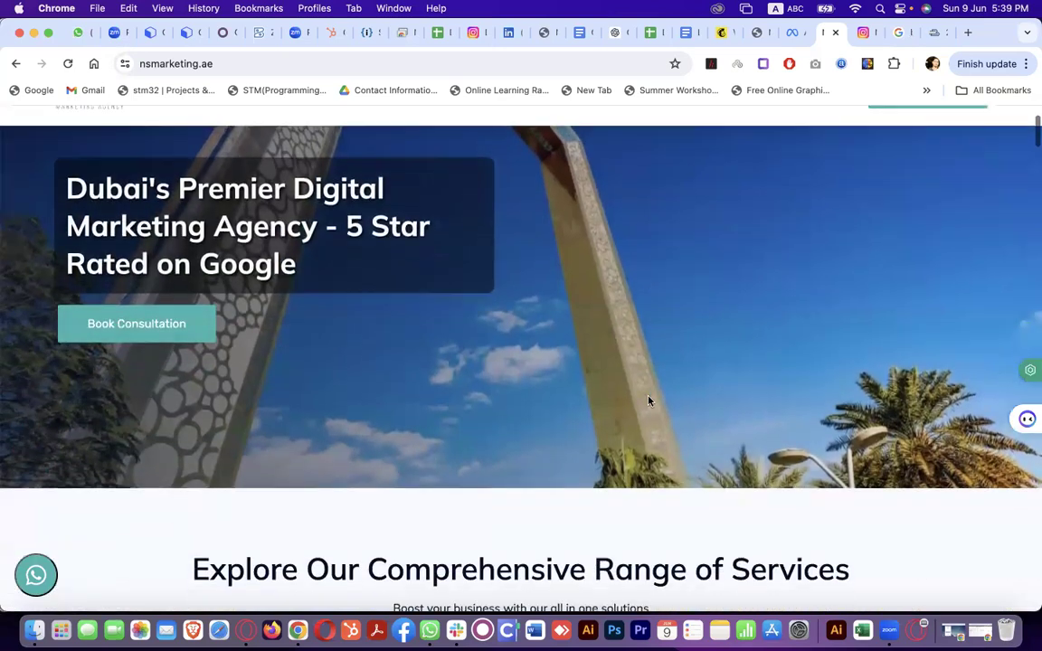
scroll(649, 400, up, 5)
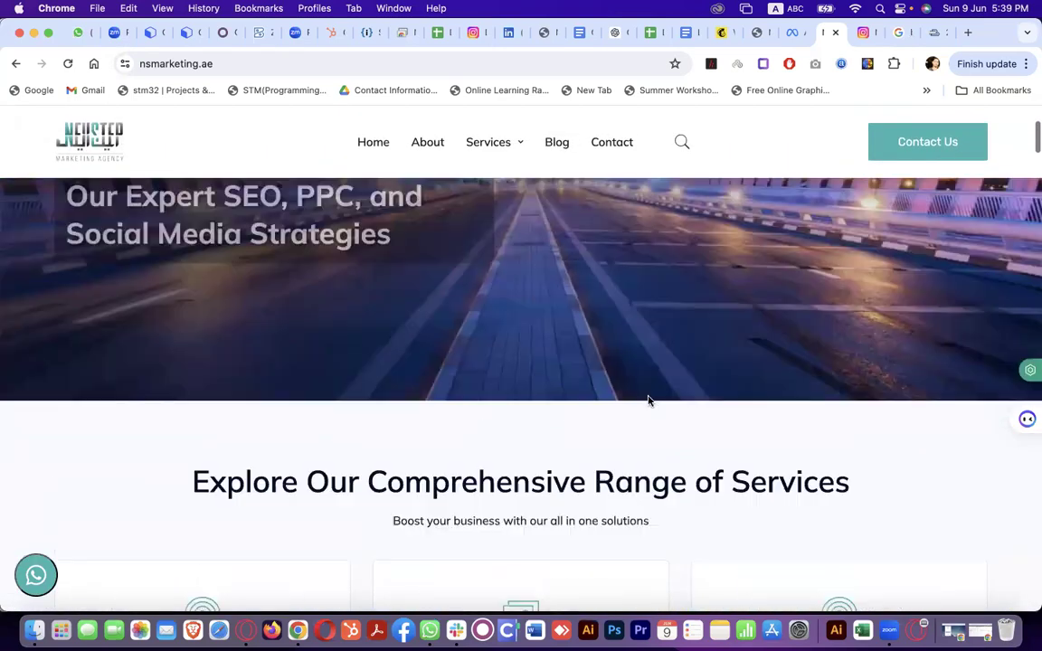
mouse_move(510, 145)
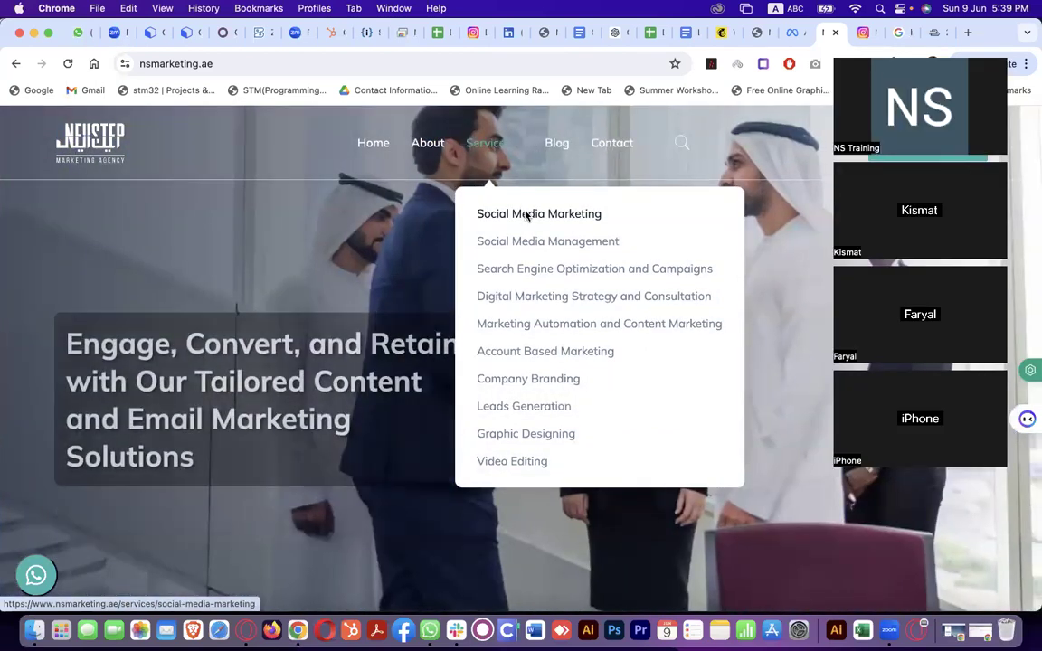
click(526, 215)
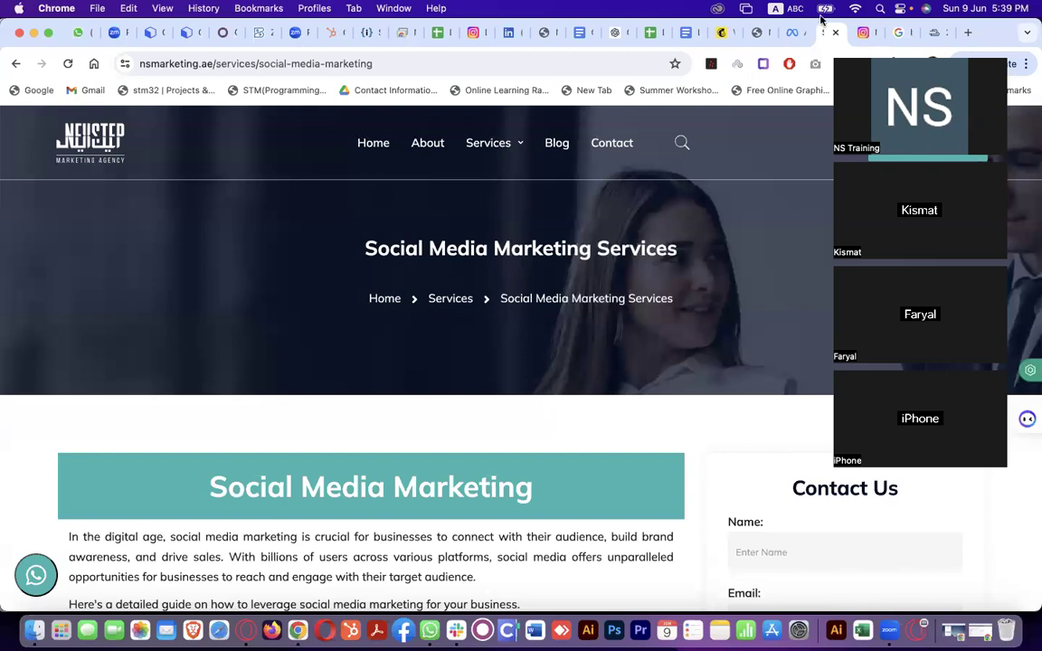
Tick 'Overview of Digital Marketing' as DONE in the Course Plan sheet and select the Meta Ads Manager topic
click(653, 33)
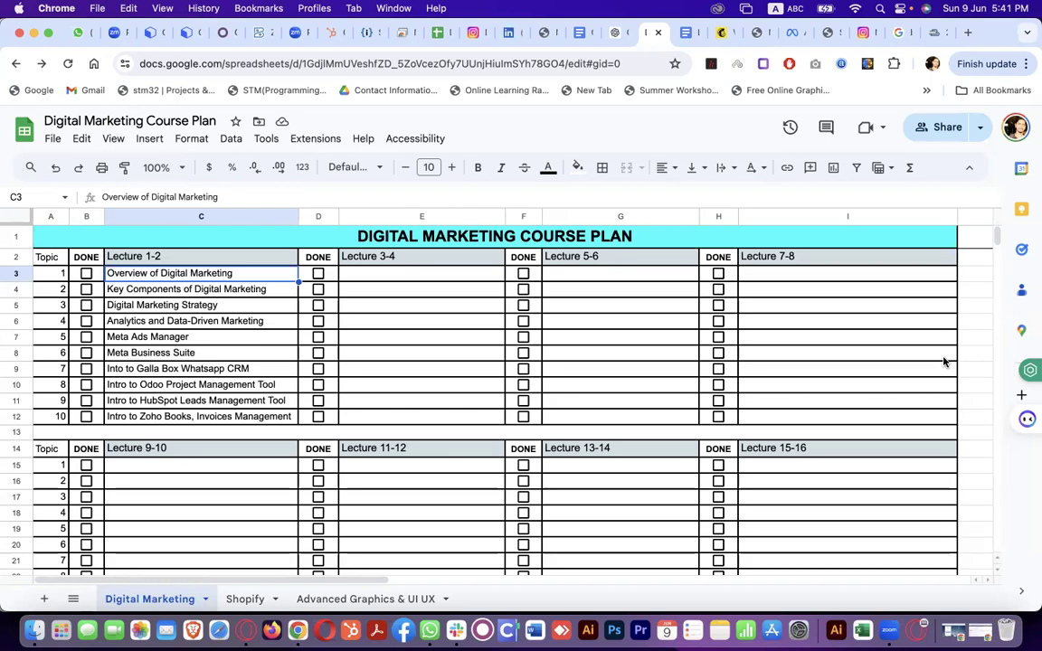
click(86, 274)
click(261, 338)
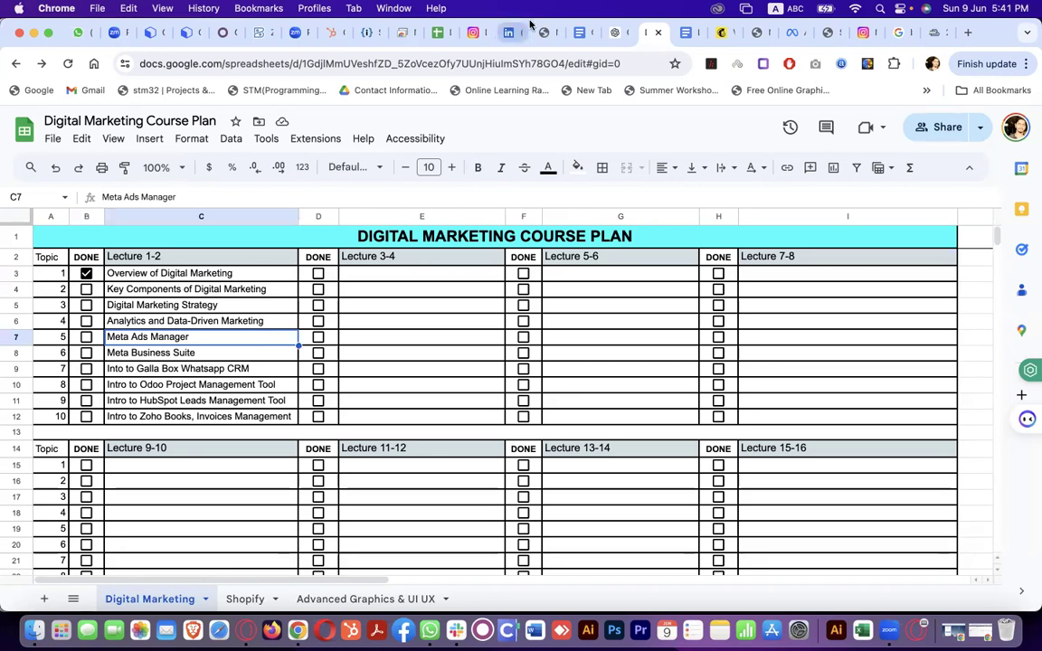
click(753, 33)
Open Social Media Marketing from the Services menu and scroll into its introduction
scroll(633, 367, down, 1)
scroll(633, 366, down, 4)
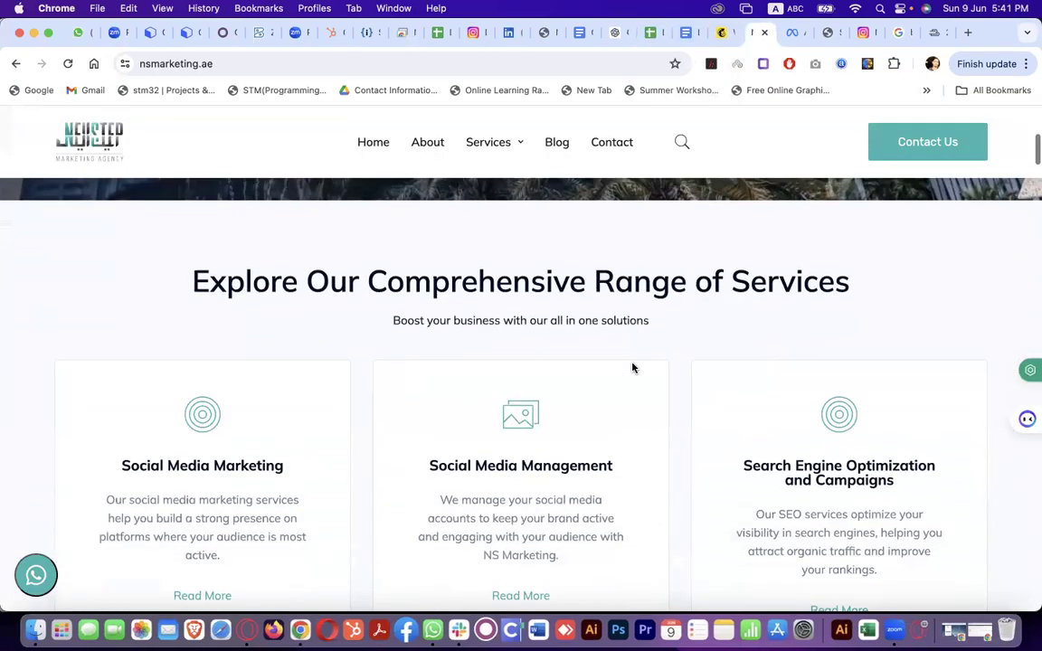
mouse_move(505, 142)
click(517, 211)
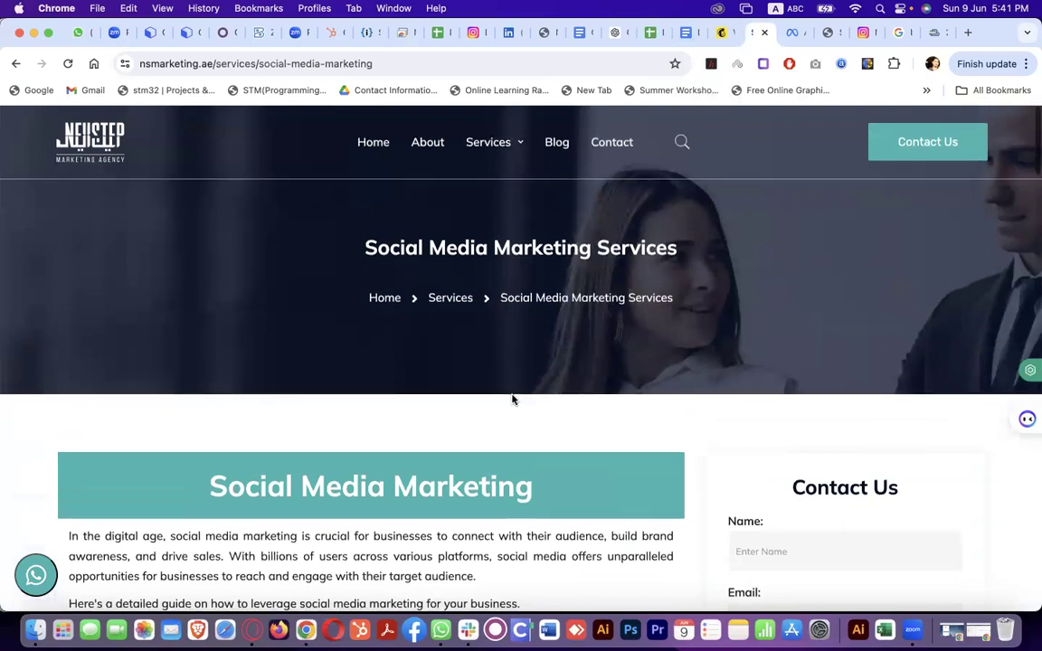
scroll(512, 400, down, 3)
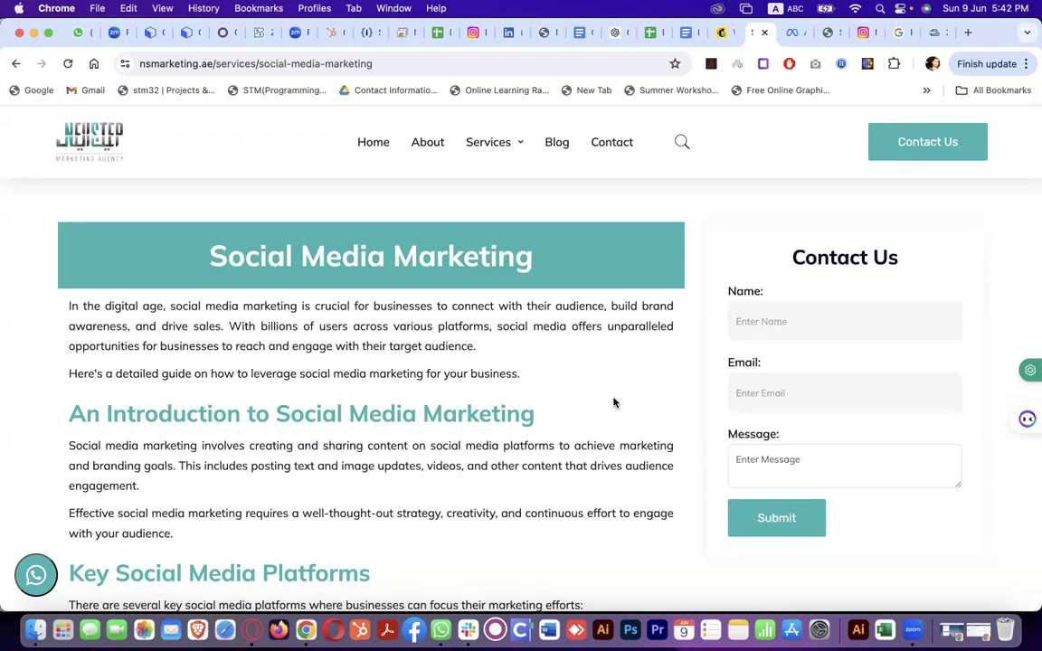
Read the Social Media Marketing article's key platforms section, then move to the Chrome Remote Desktop session
scroll(614, 403, down, 3)
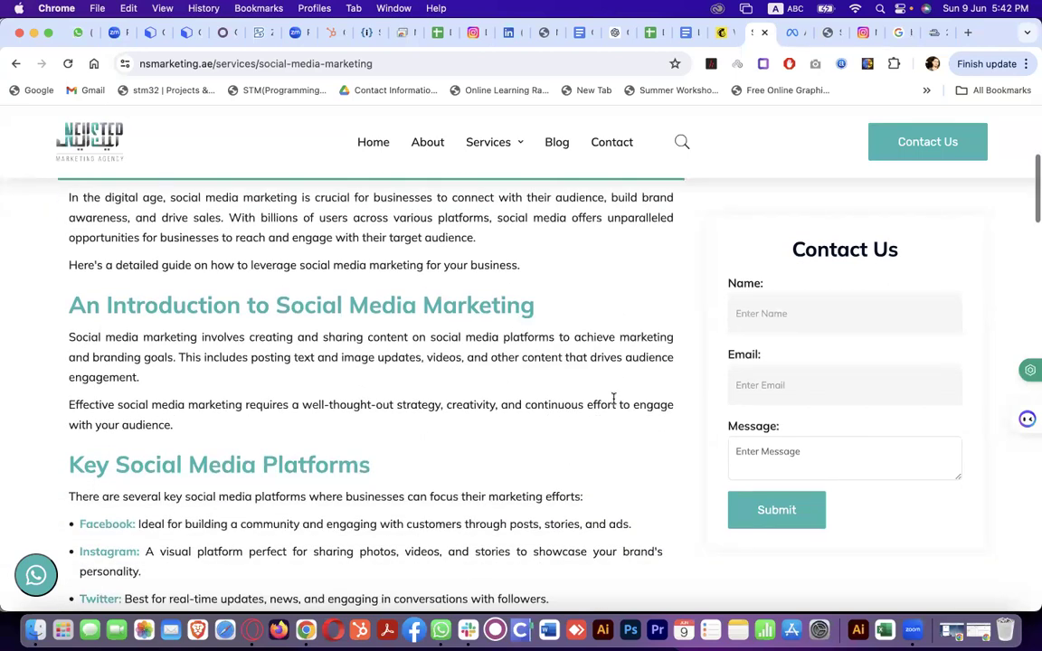
scroll(614, 403, down, 2)
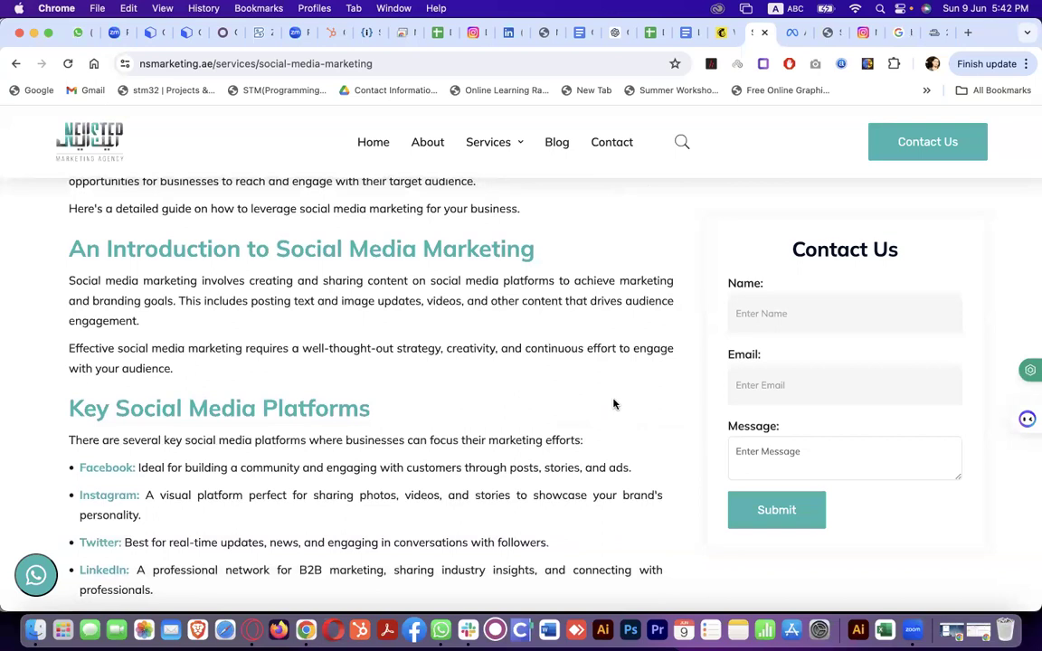
scroll(613, 403, down, 2)
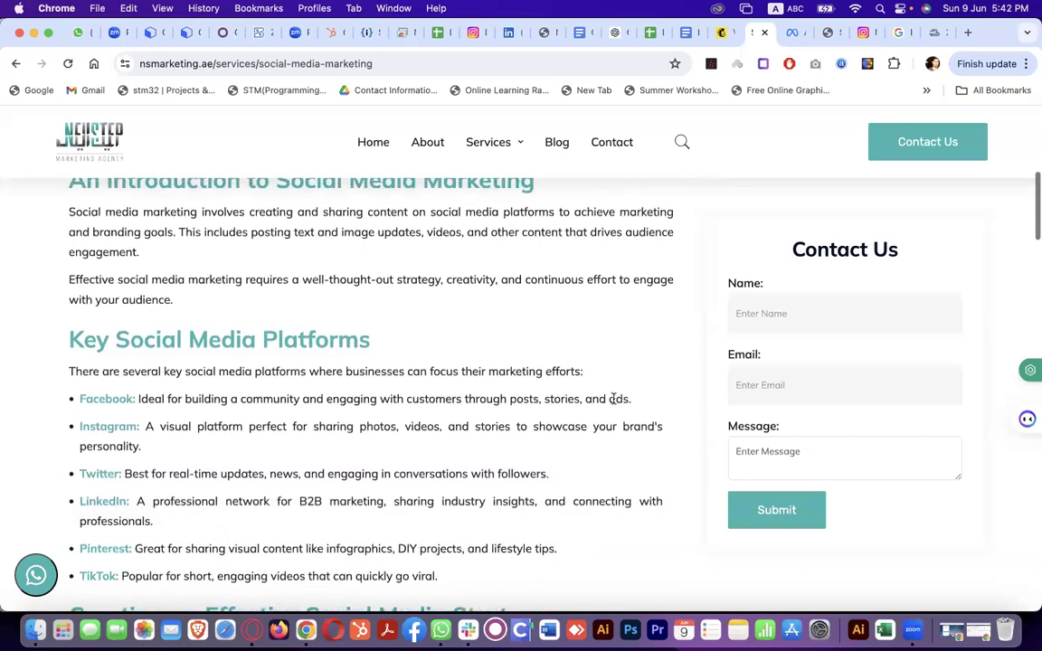
scroll(613, 404, up, 2)
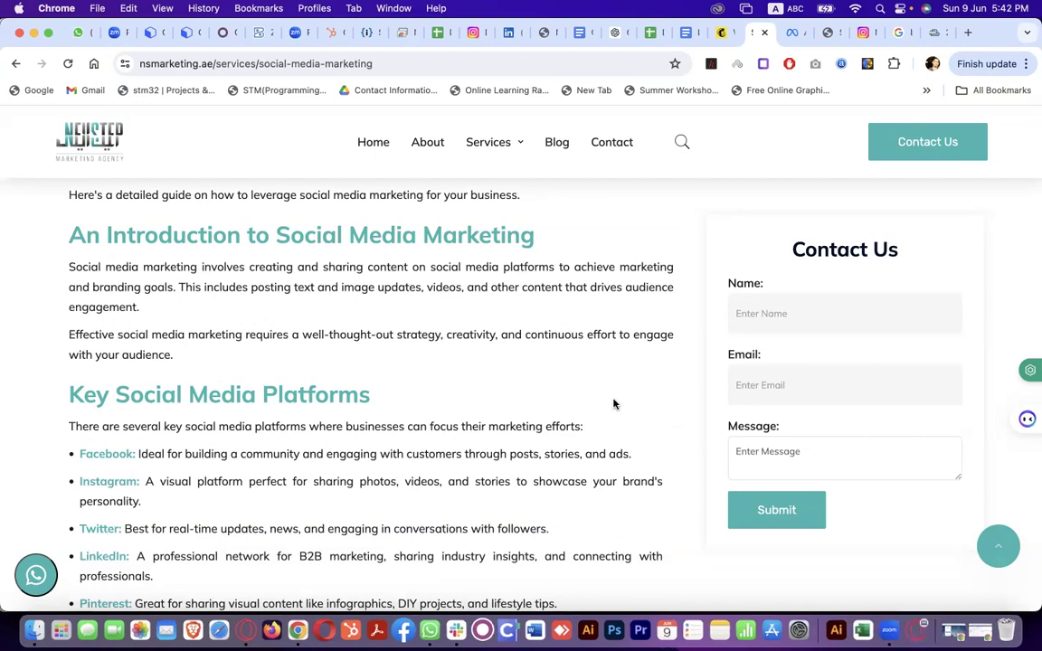
scroll(614, 404, down, 2)
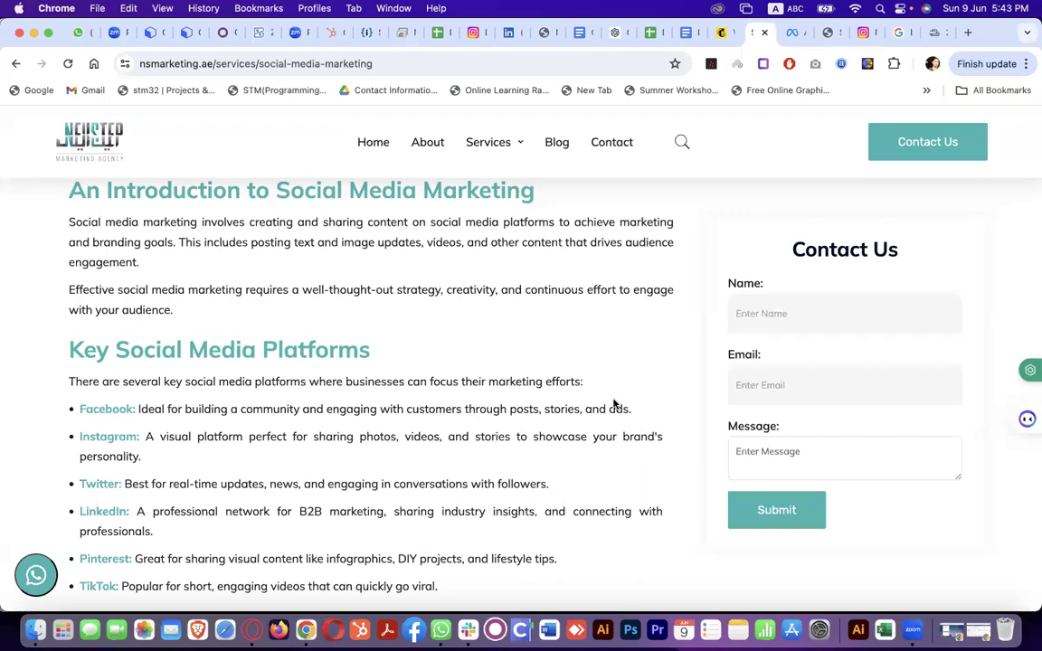
scroll(613, 404, down, 3)
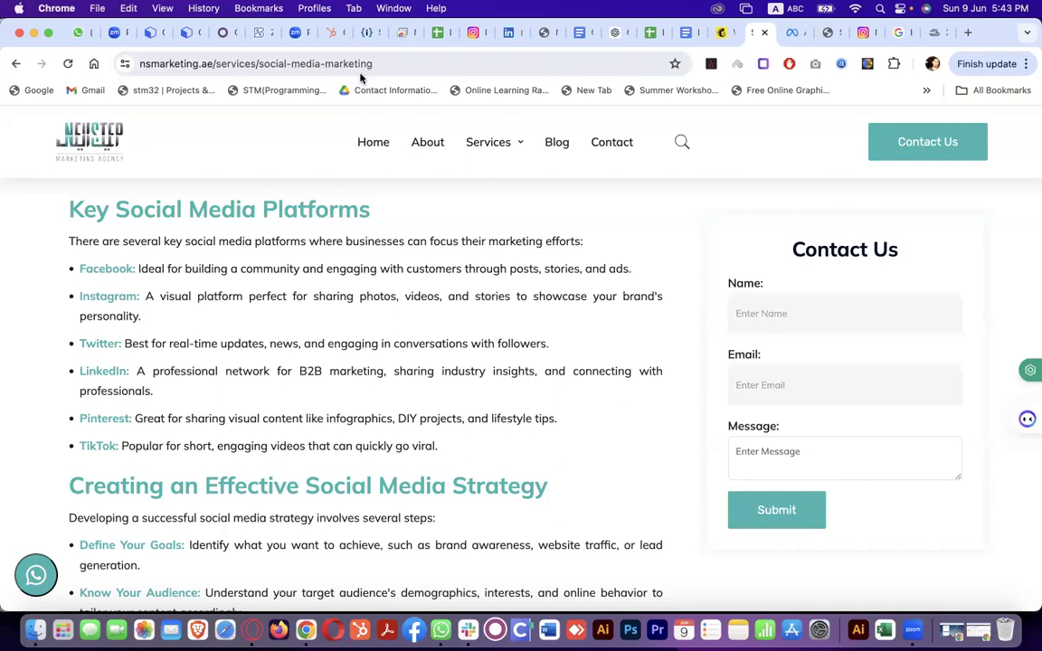
click(396, 36)
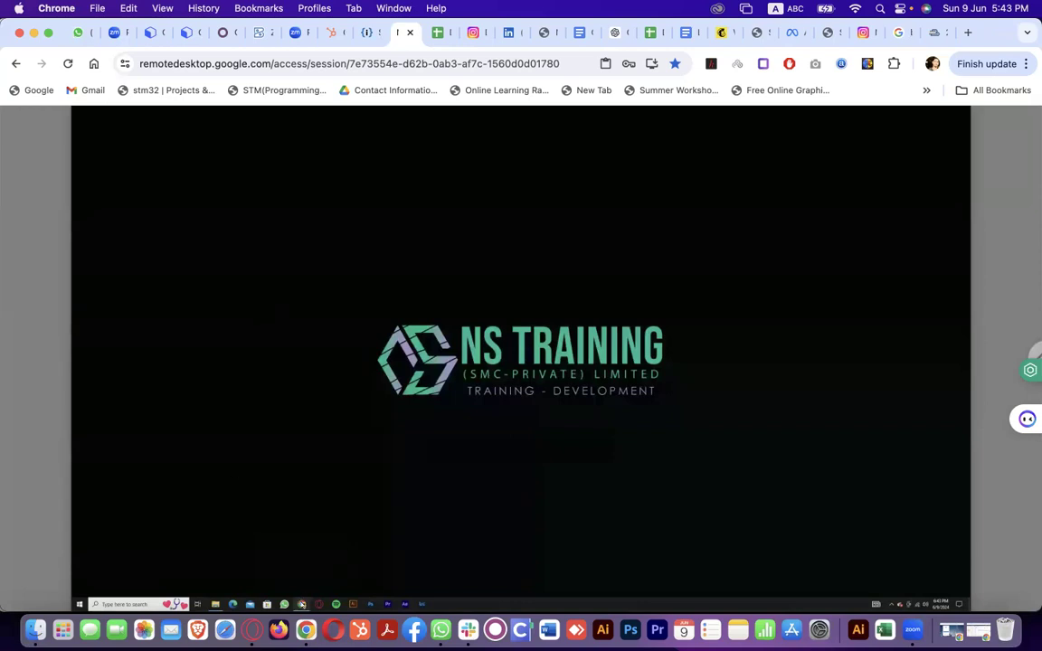
In the remote browser, view NS Training's Meta Business Suite and then its Facebook page
click(302, 604)
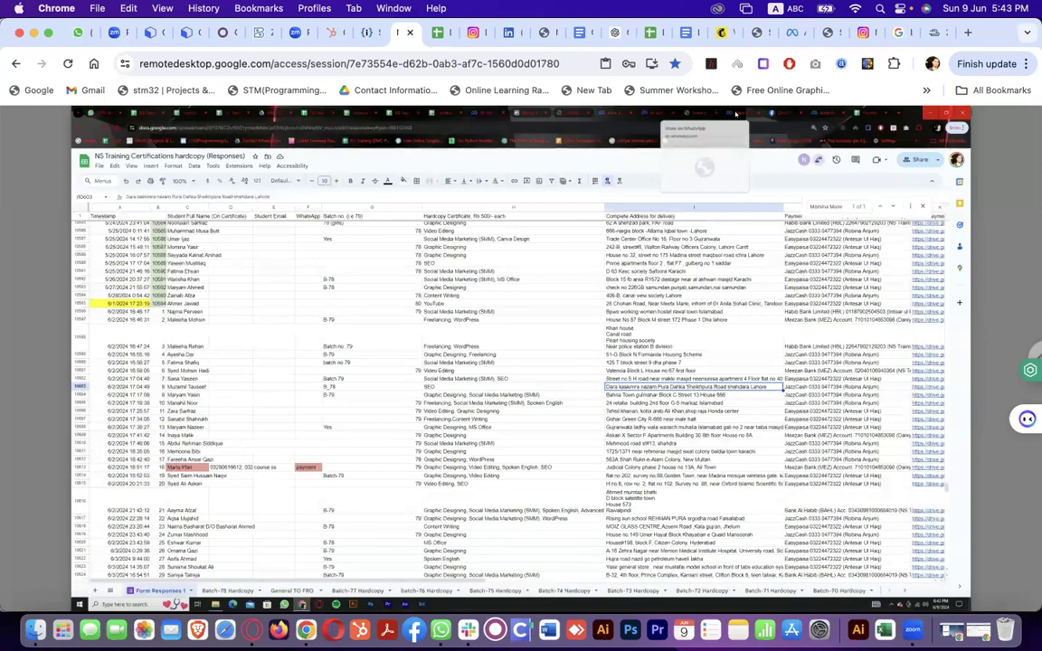
click(737, 114)
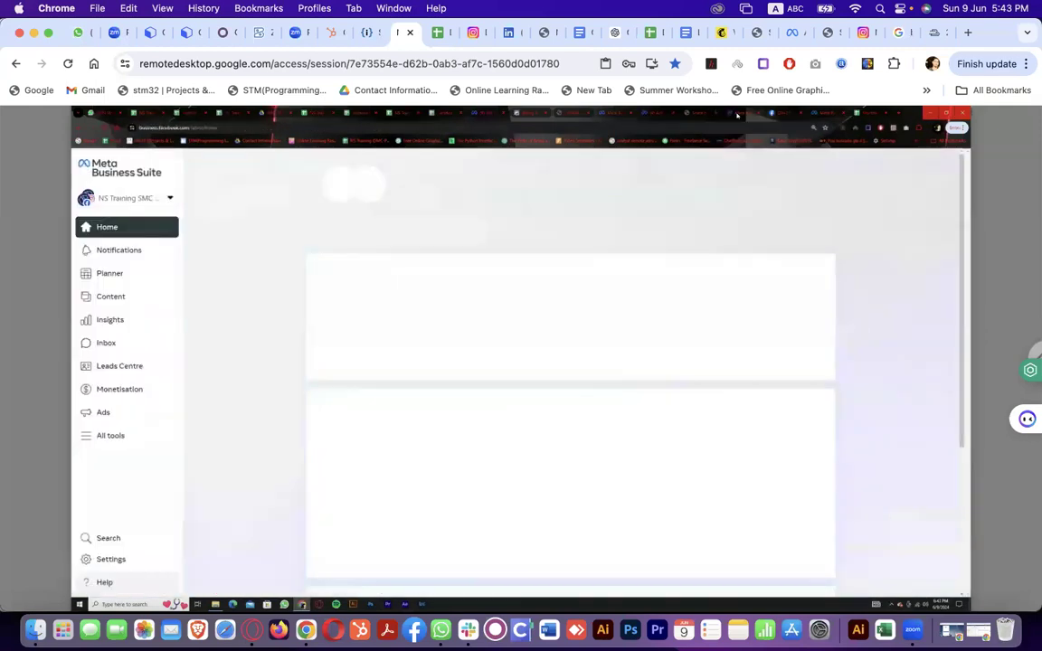
click(783, 114)
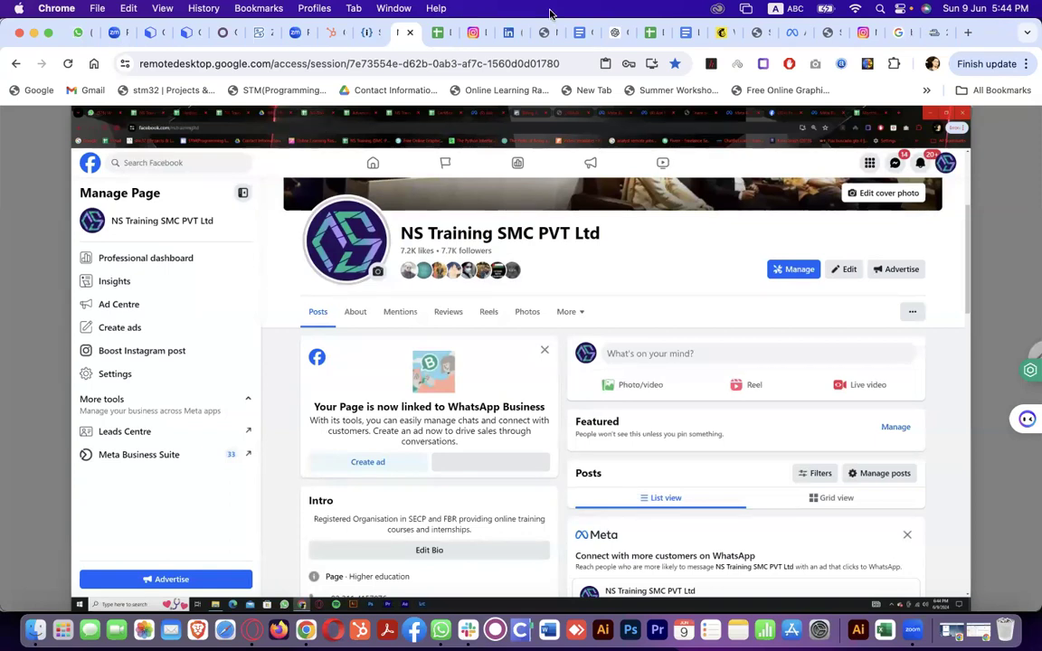
Return to the 'Links for Digital Marketing' Google Doc and scroll down its links
click(583, 33)
click(685, 33)
scroll(517, 491, down, 4)
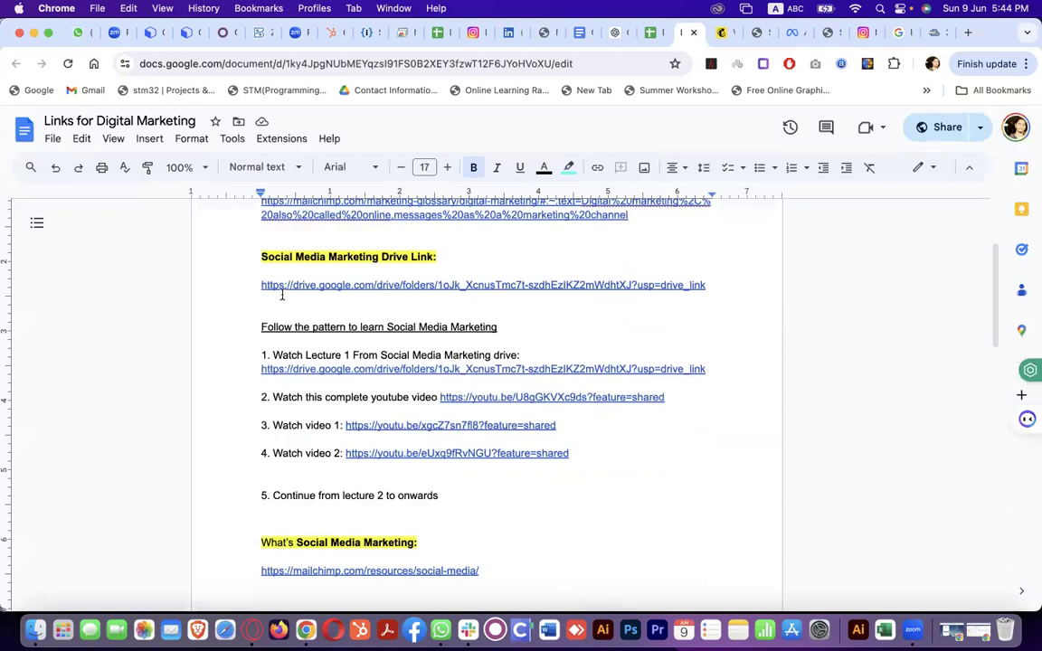
Open the 'Social Media Marketing Drive Link' from its link preview in a new tab
drag(257, 284, 712, 282)
key(Left)
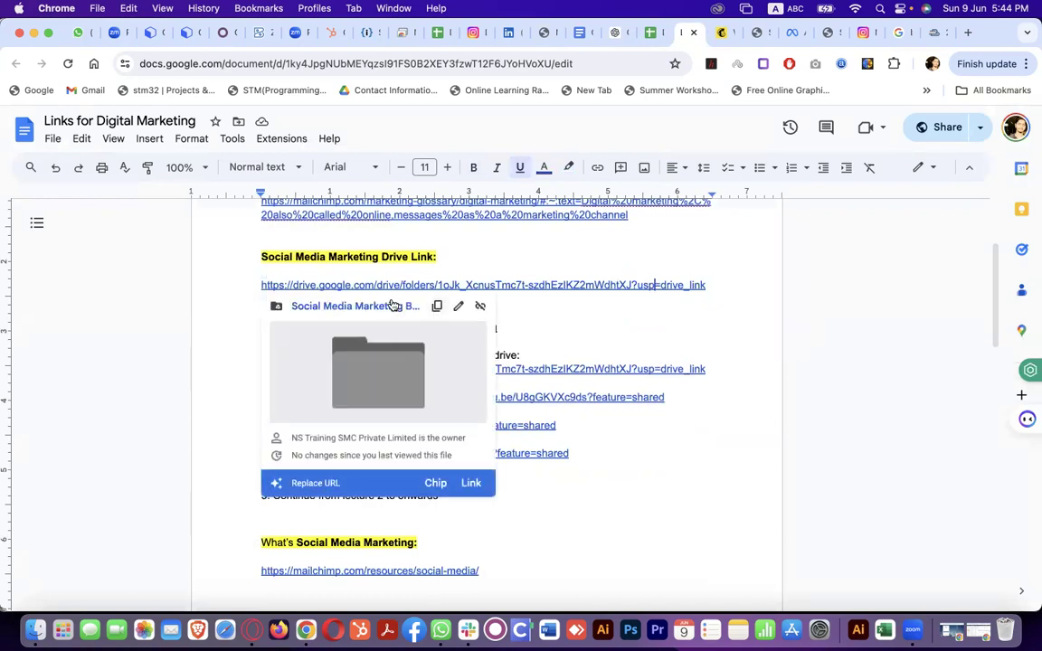
click(393, 305)
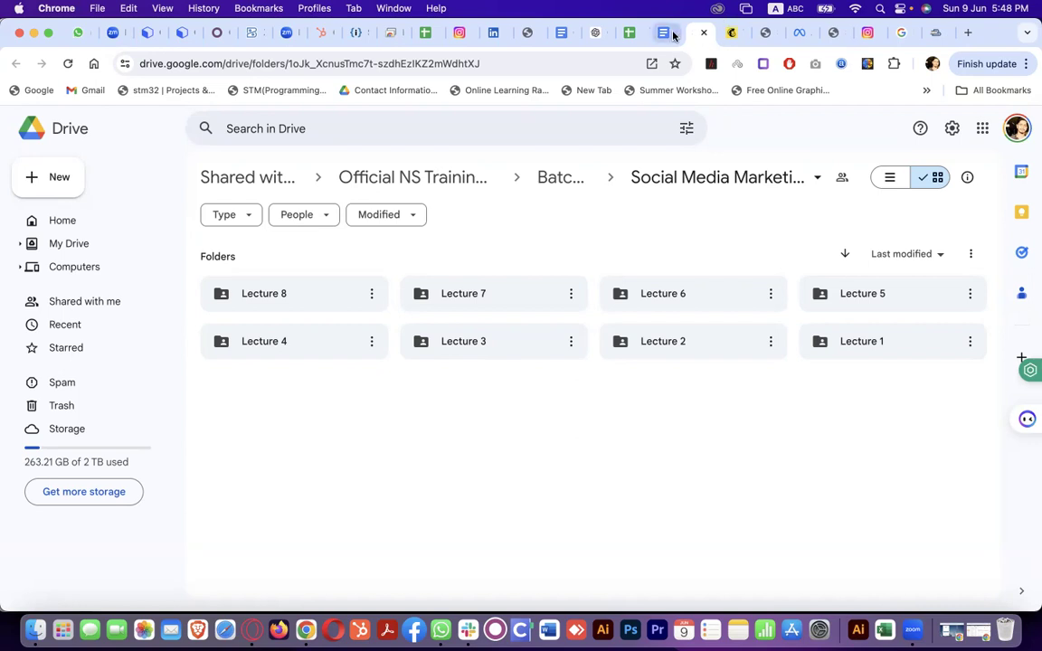
Go back to the nsmarketing.ae Social Media Marketing page and scroll down to its platforms section
click(766, 33)
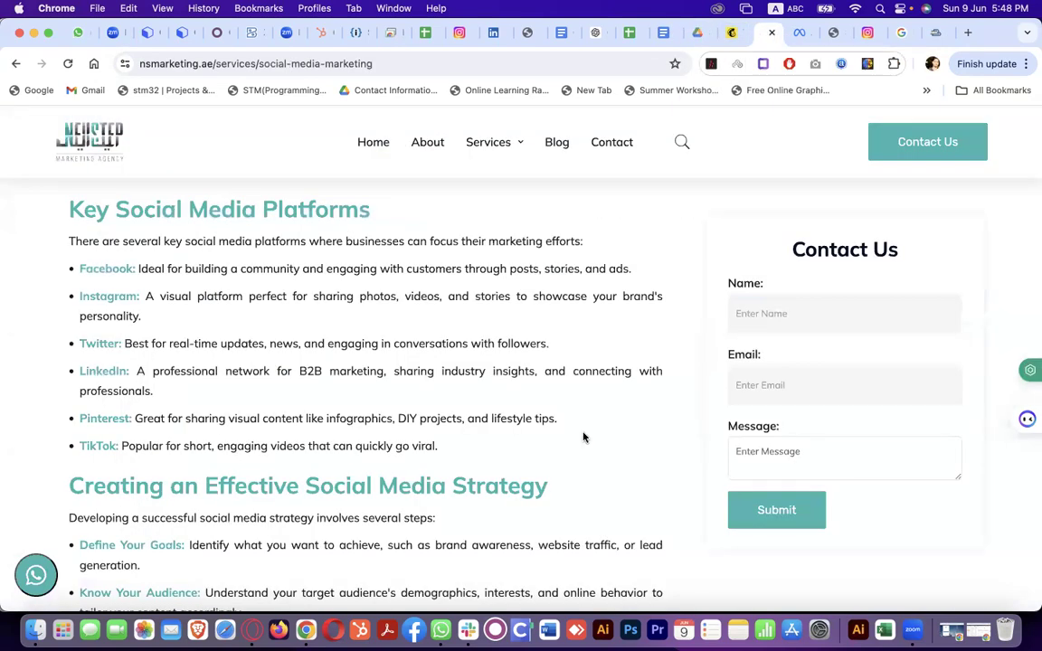
scroll(584, 438, down, 6)
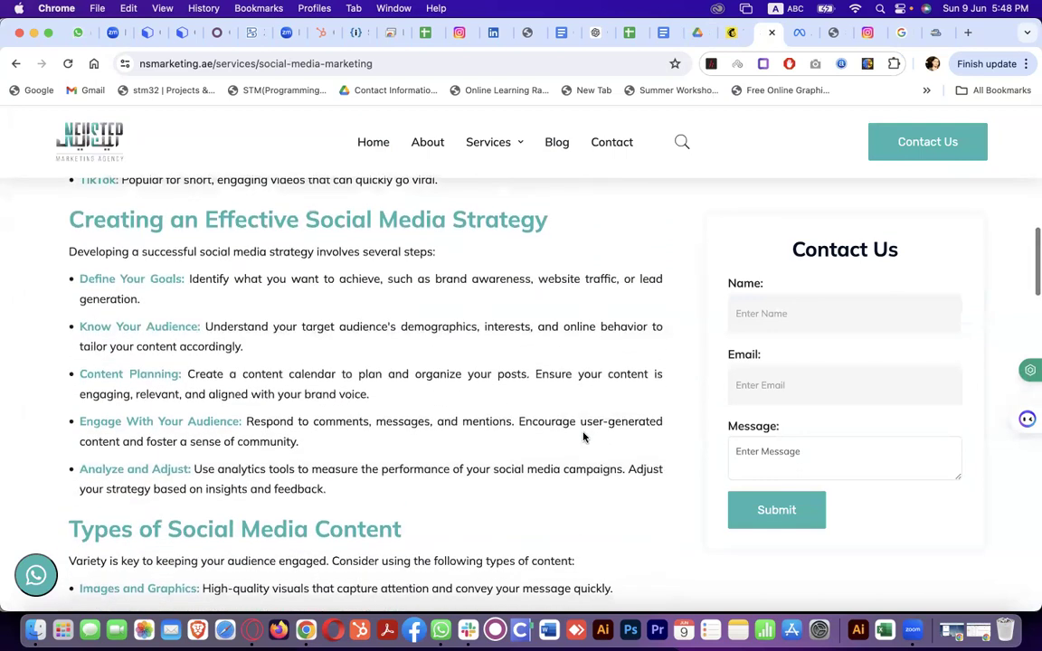
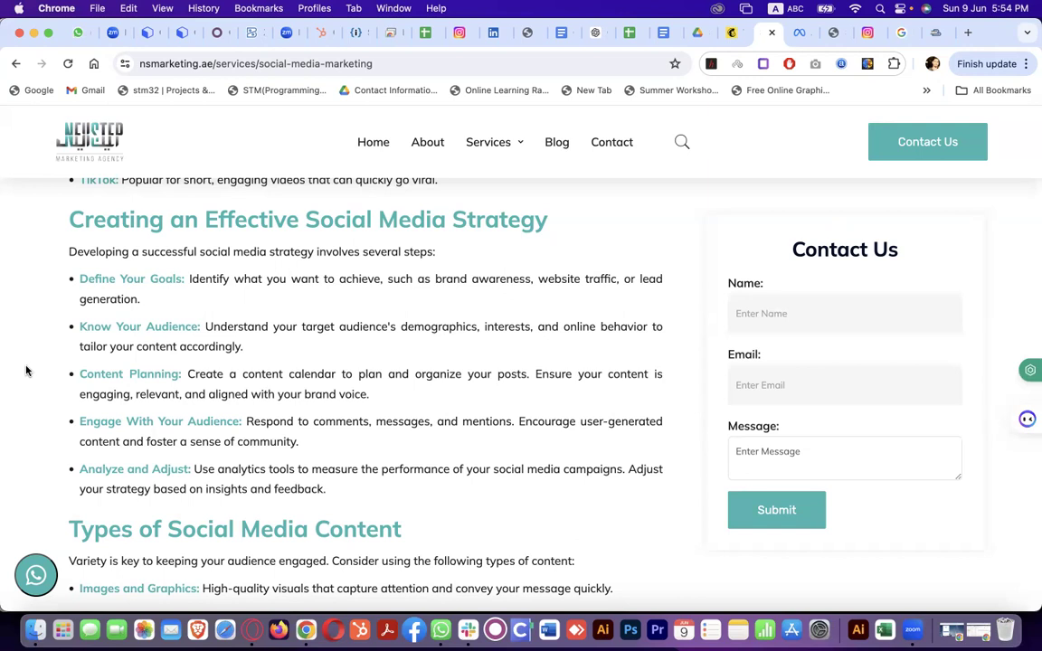
Leave the nsmarketing.ae article for the Chrome Remote Desktop tab showing NS Training's Facebook page
scroll(453, 420, down, 5)
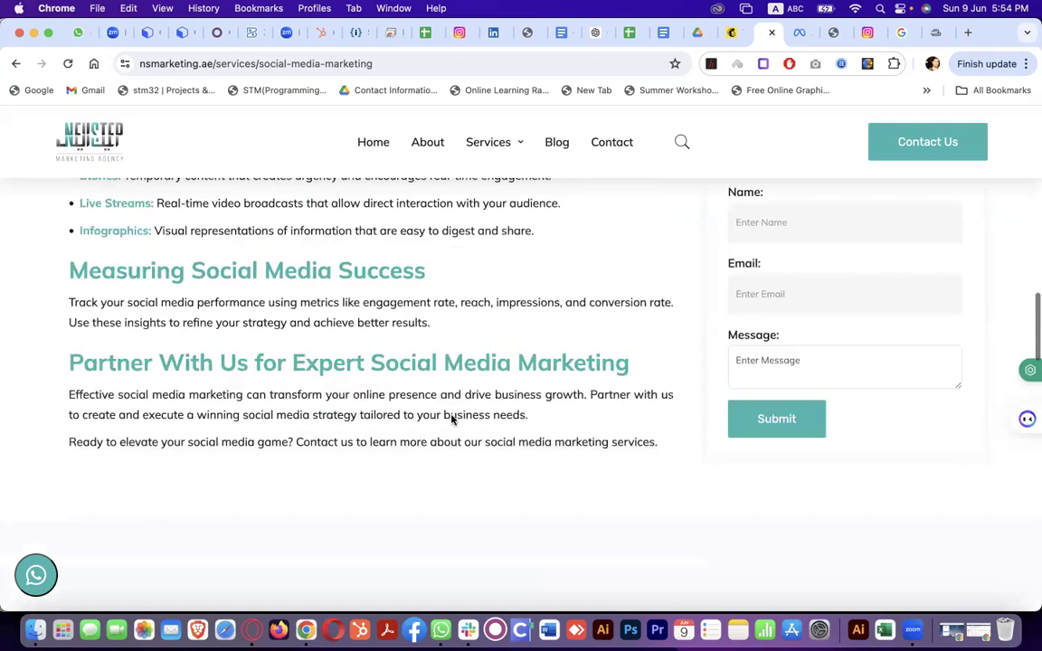
scroll(453, 419, up, 10)
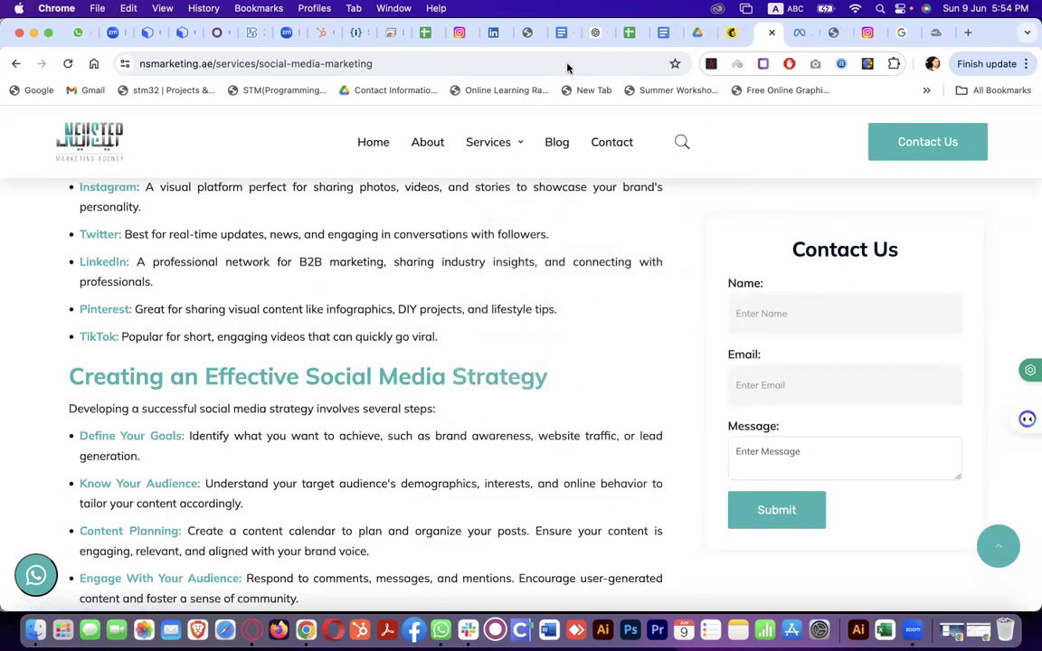
click(387, 33)
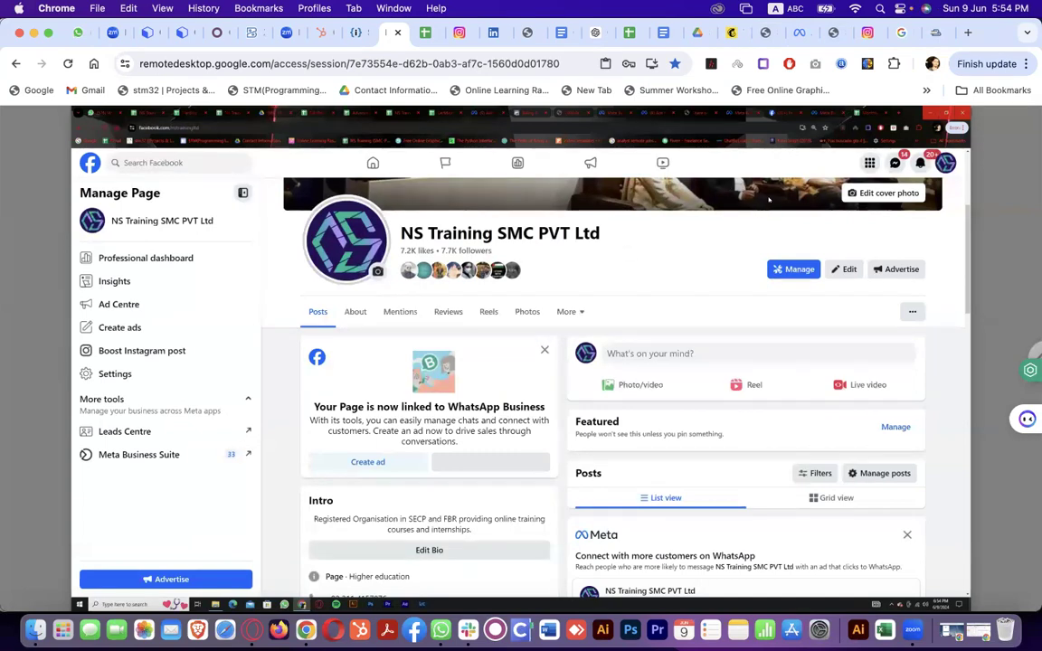
In the remote browser, go to Meta Ads Manager by entering 'ads' in the address bar
click(528, 115)
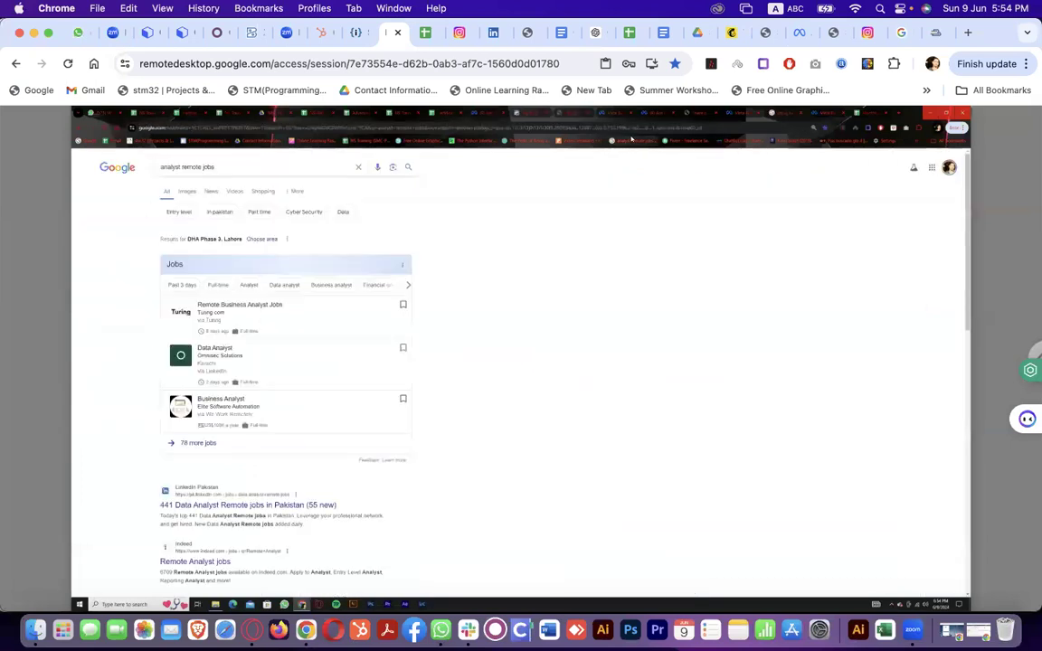
click(630, 131)
text(ads)
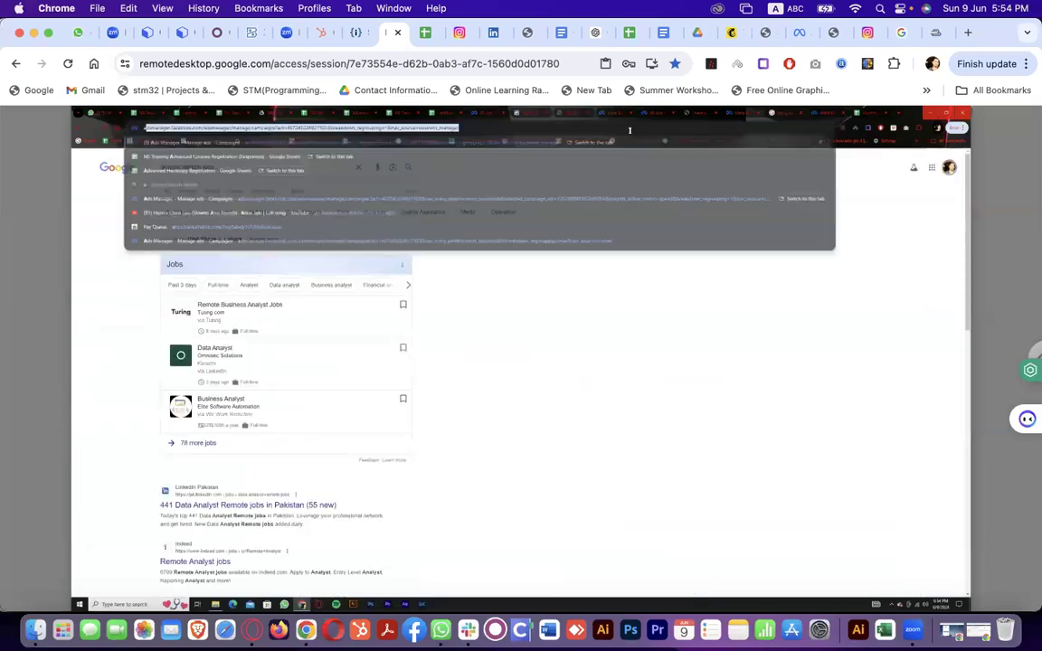
key(Return)
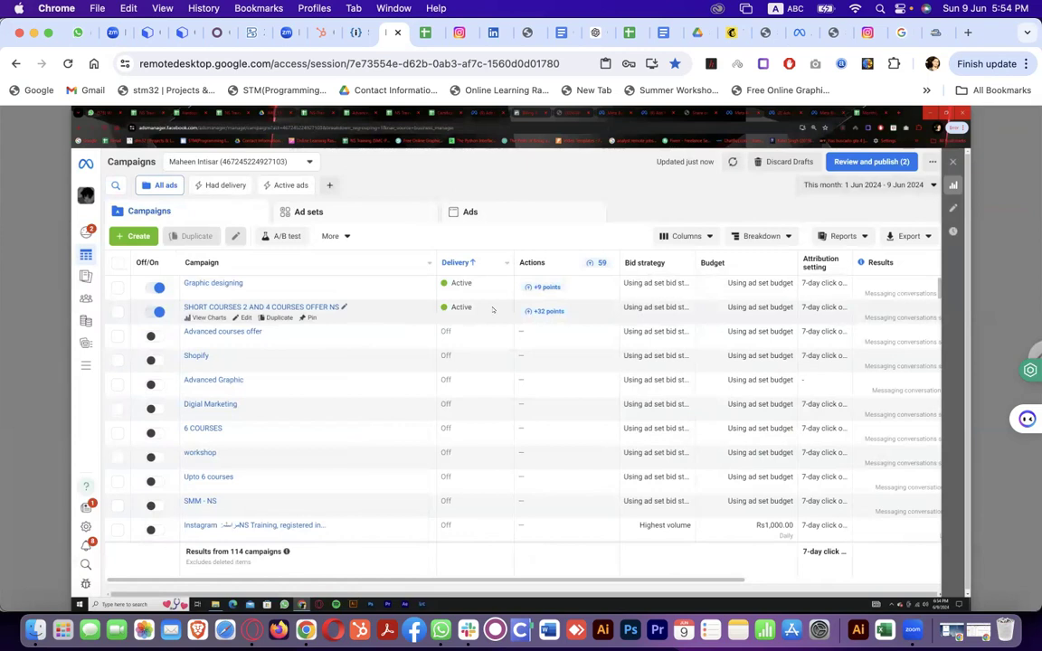
Set the campaigns report date range from 16 April to 9 June 2024
scroll(522, 442, down, 1)
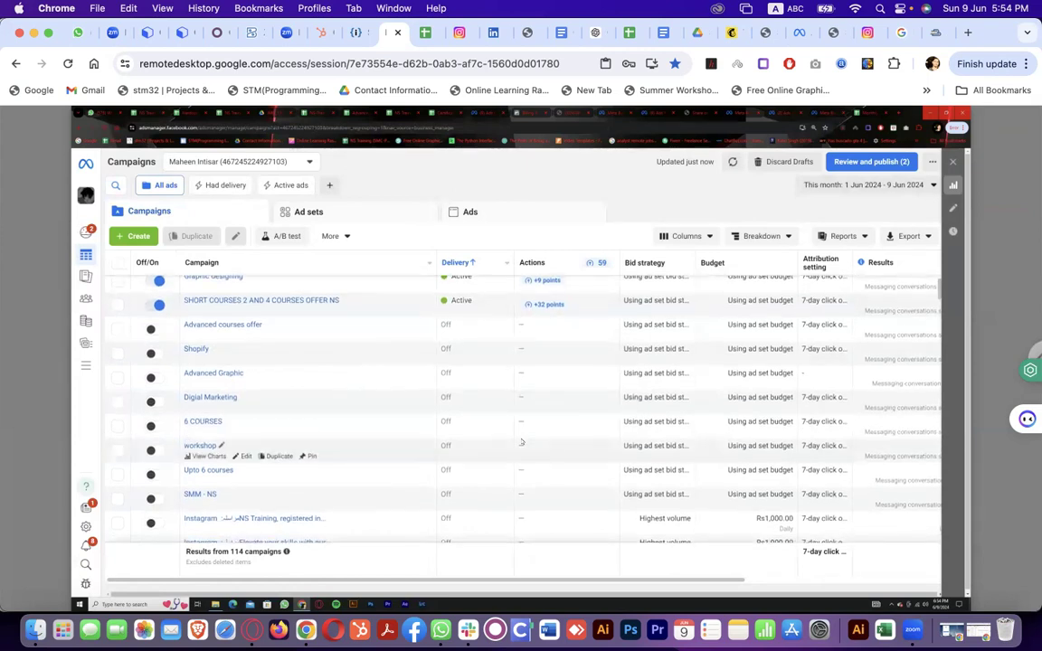
scroll(522, 435, up, 1)
scroll(729, 567, right, 2)
scroll(729, 567, right, 3)
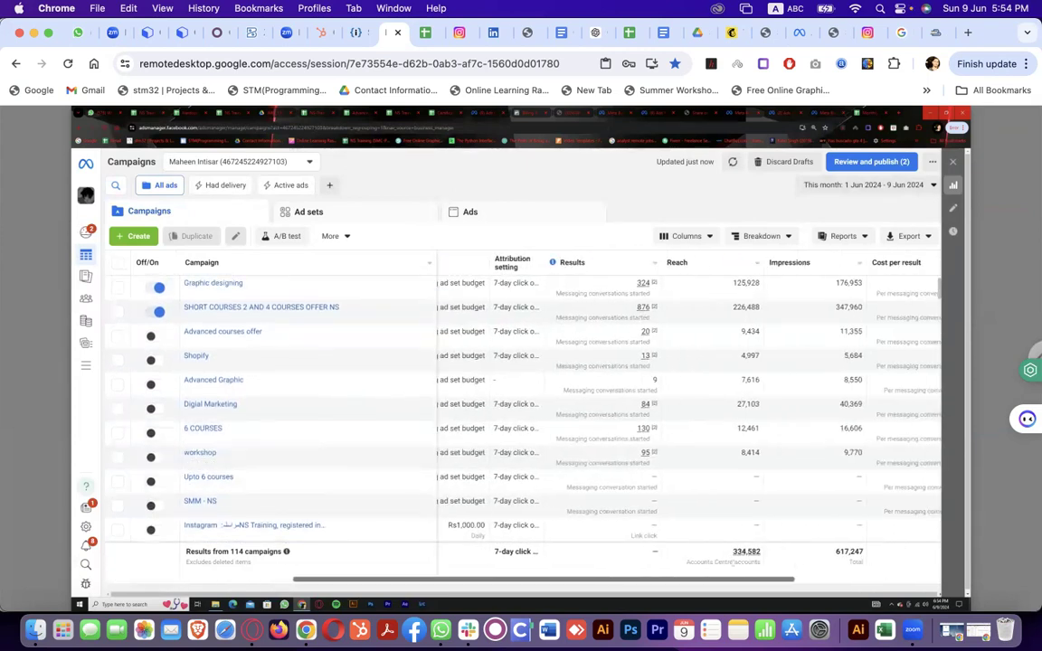
click(870, 185)
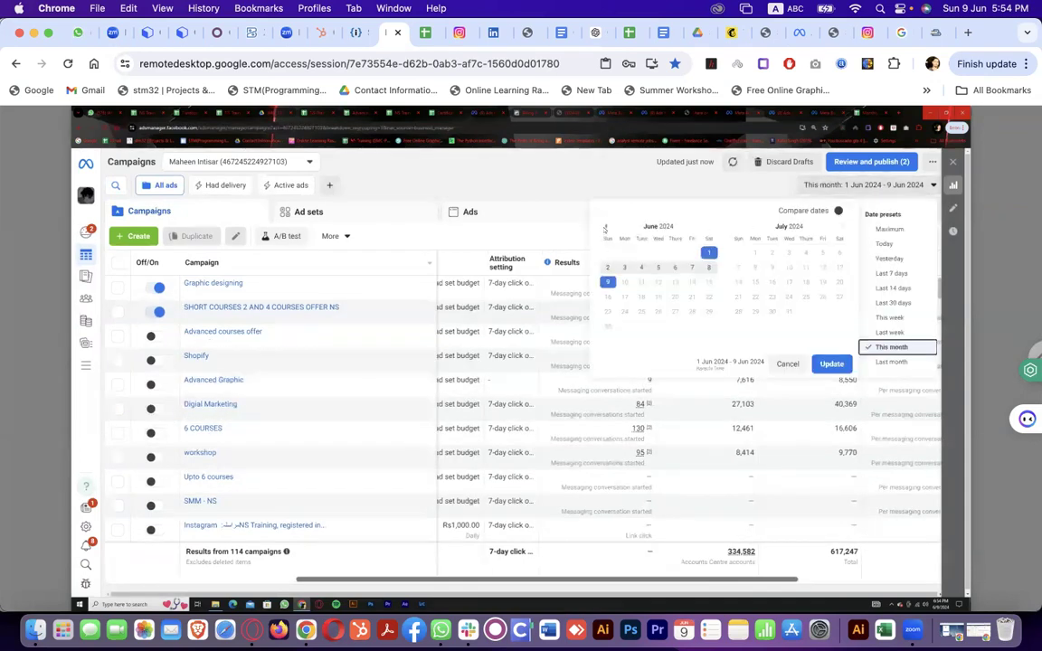
click(605, 227)
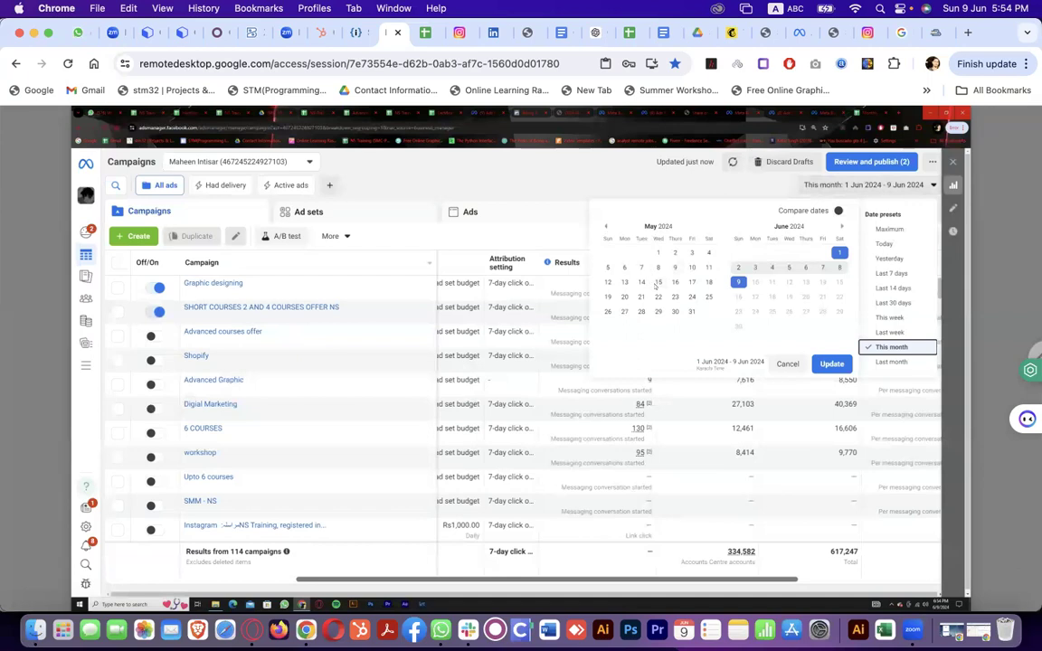
click(605, 227)
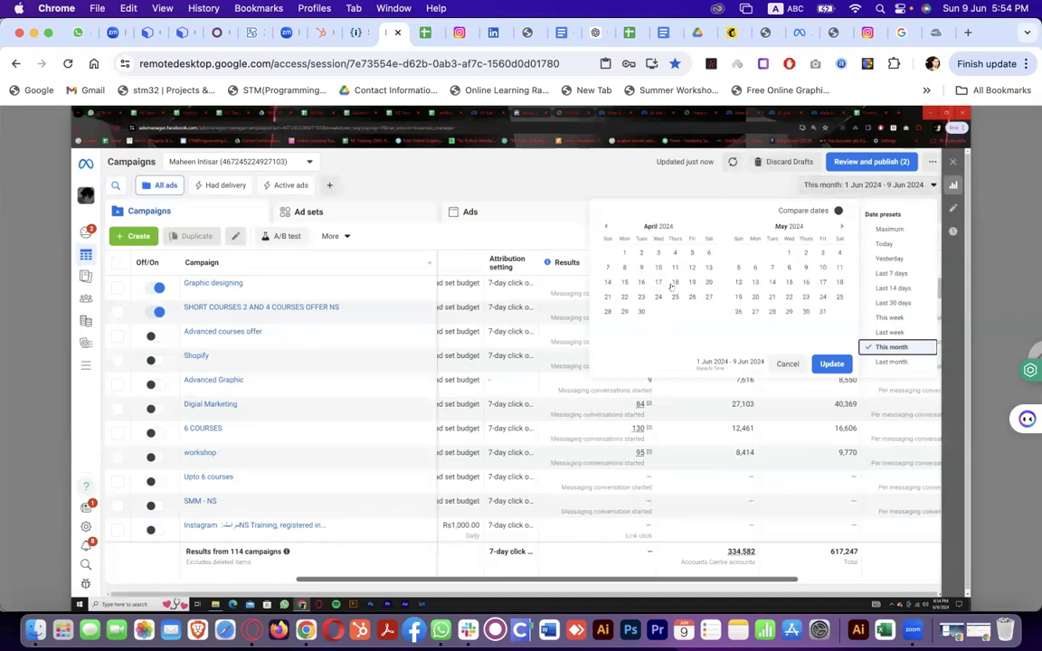
click(641, 282)
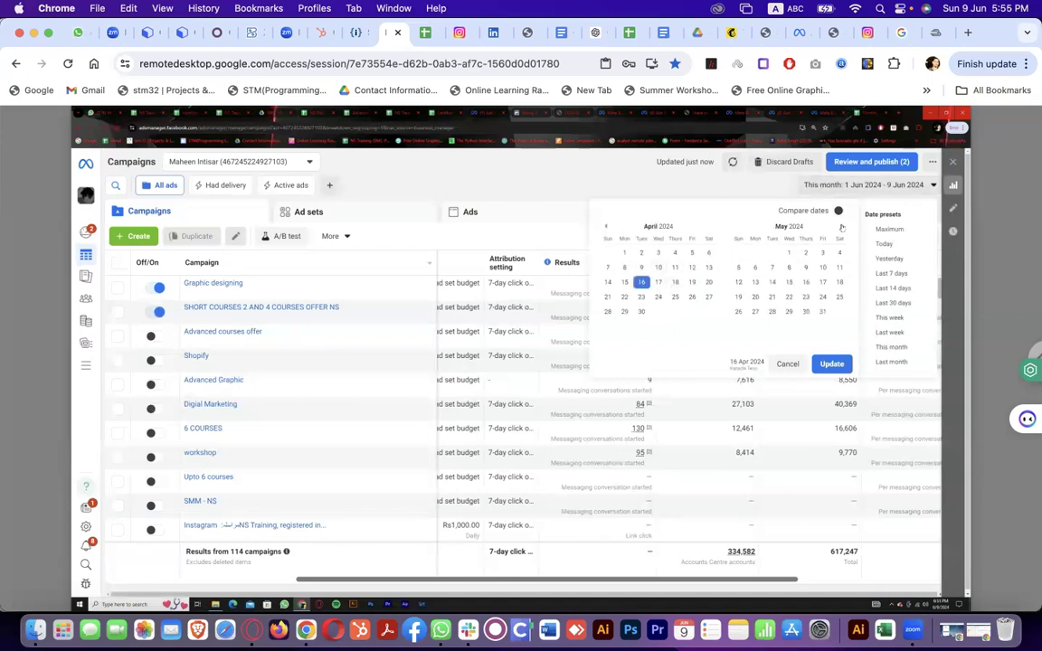
click(842, 227)
click(739, 282)
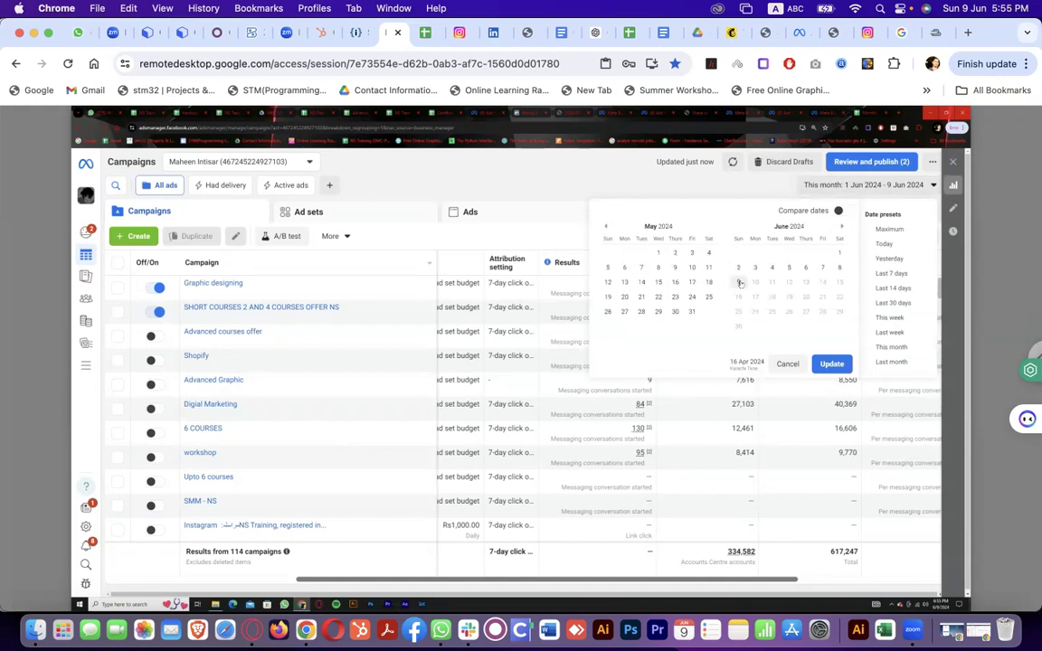
click(832, 364)
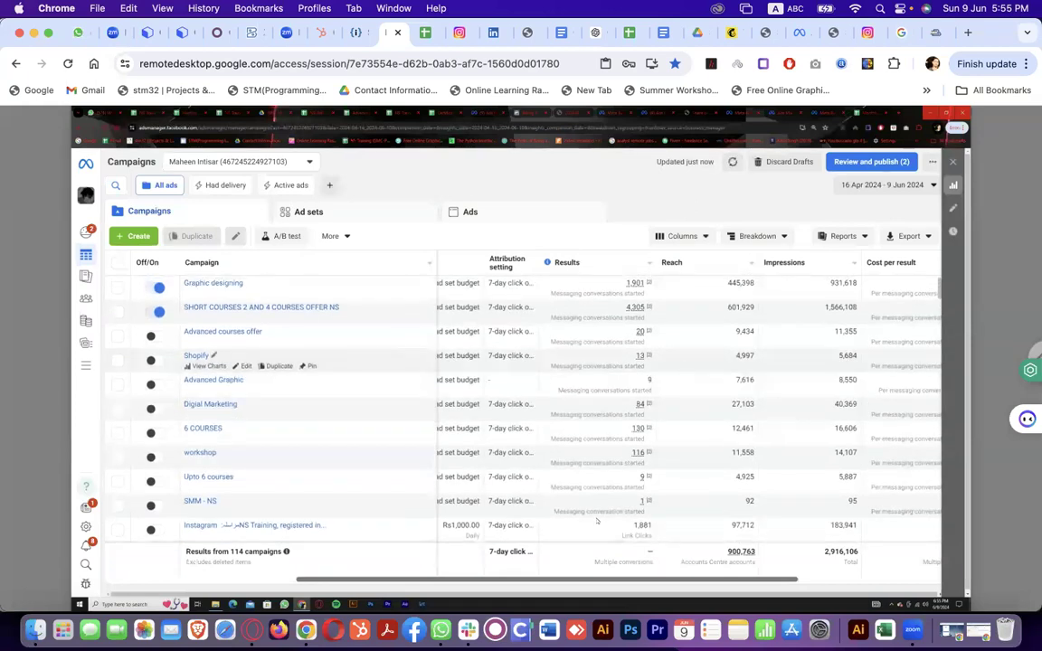
scroll(562, 581, left, 5)
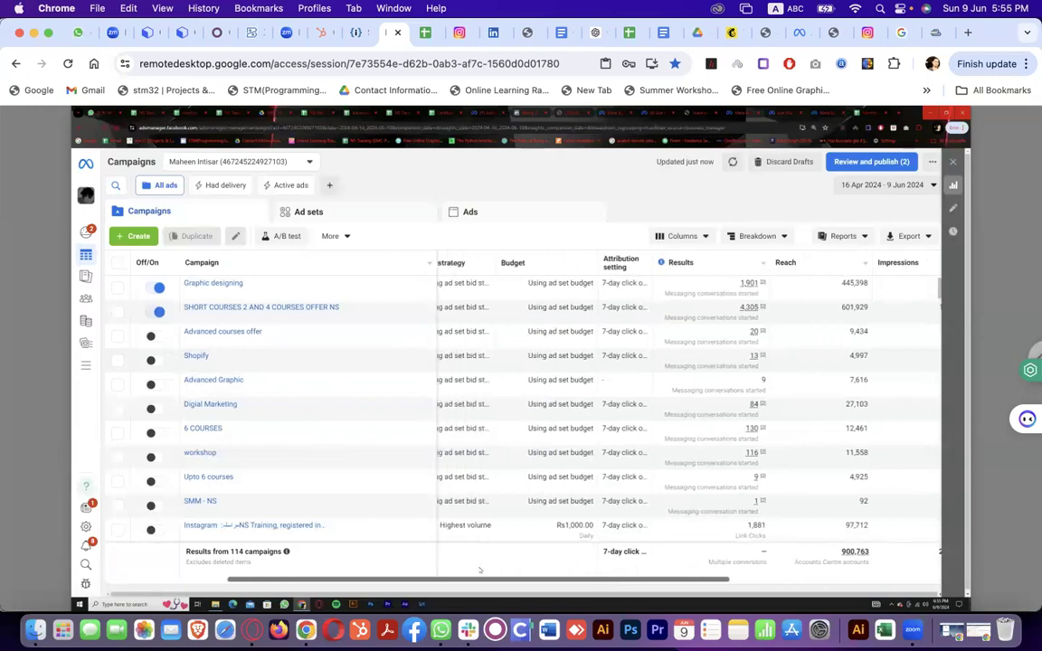
scroll(454, 567, left, 3)
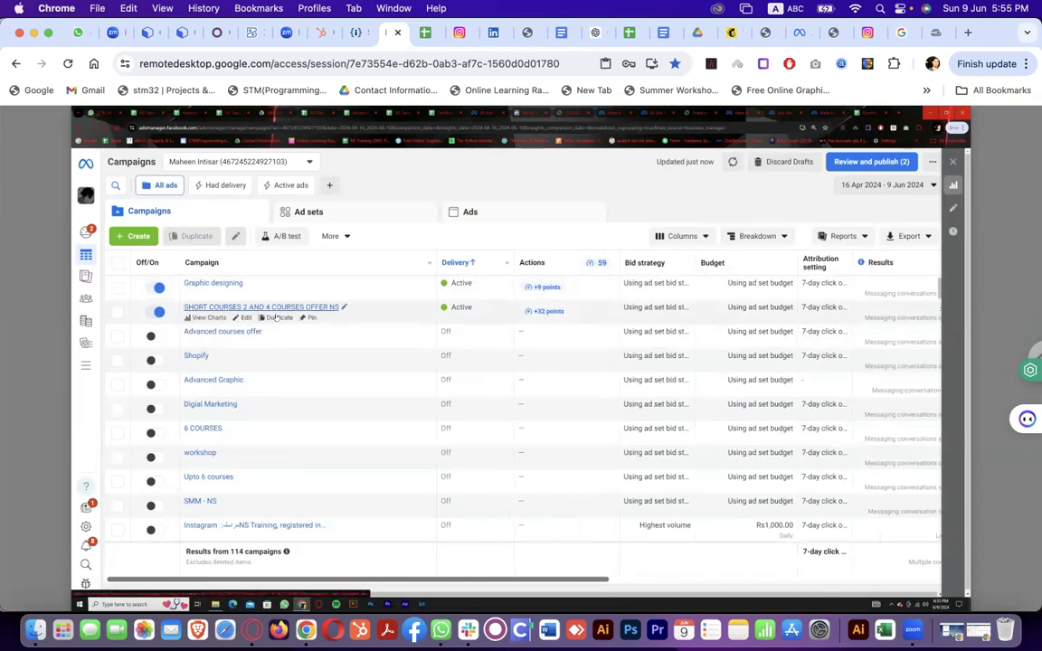
Open the SHORT COURSES 2 AND 4 COURSES OFFER NS charts and replace Amount spent with Reach
click(208, 319)
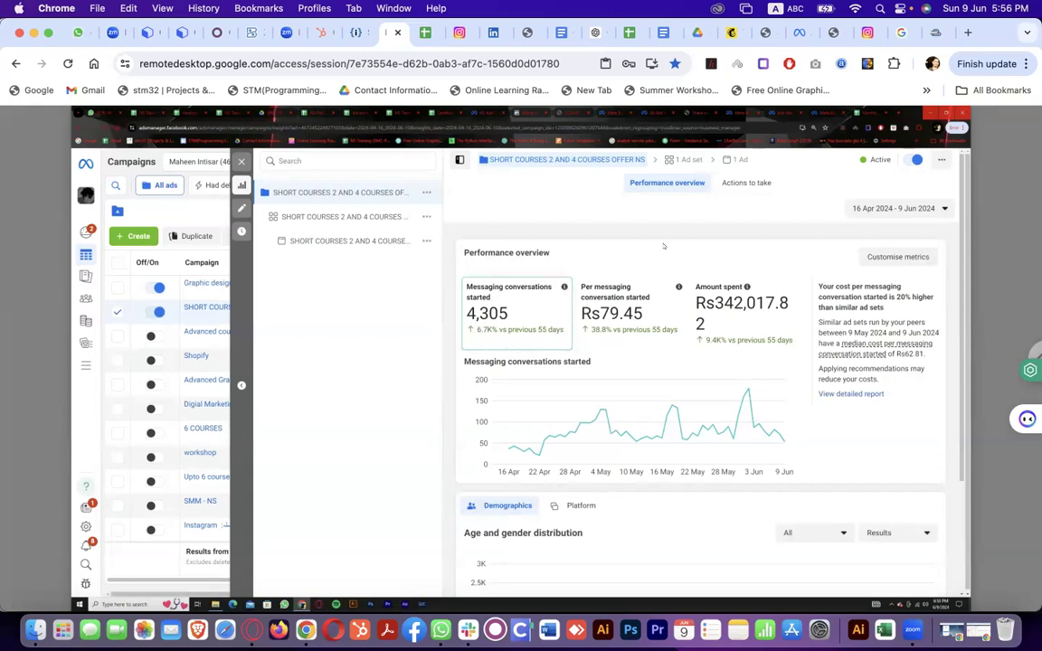
click(884, 258)
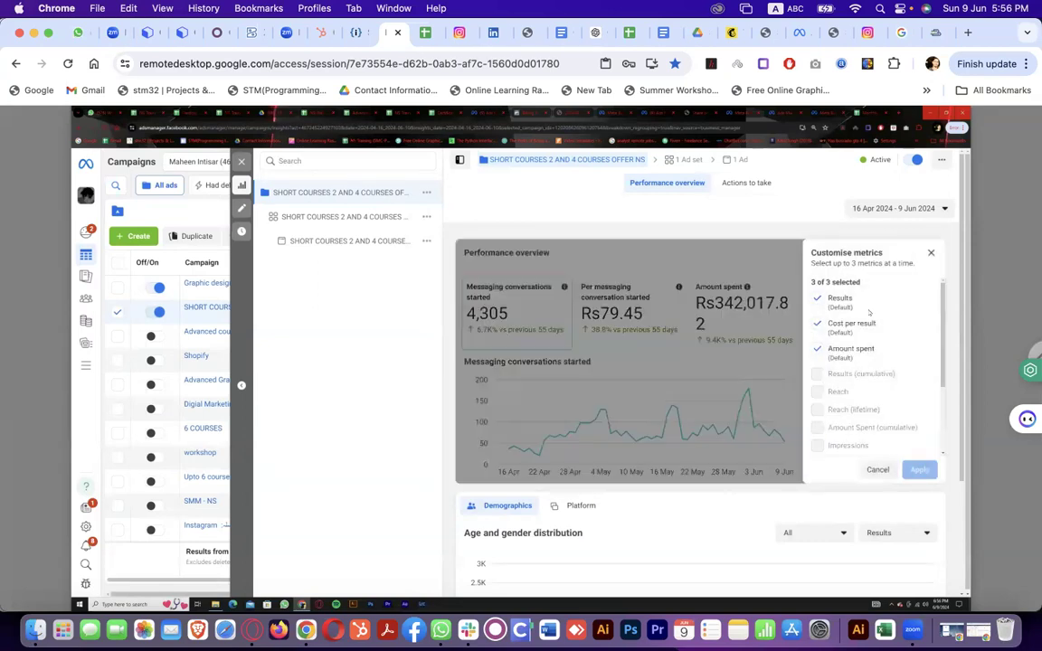
click(819, 348)
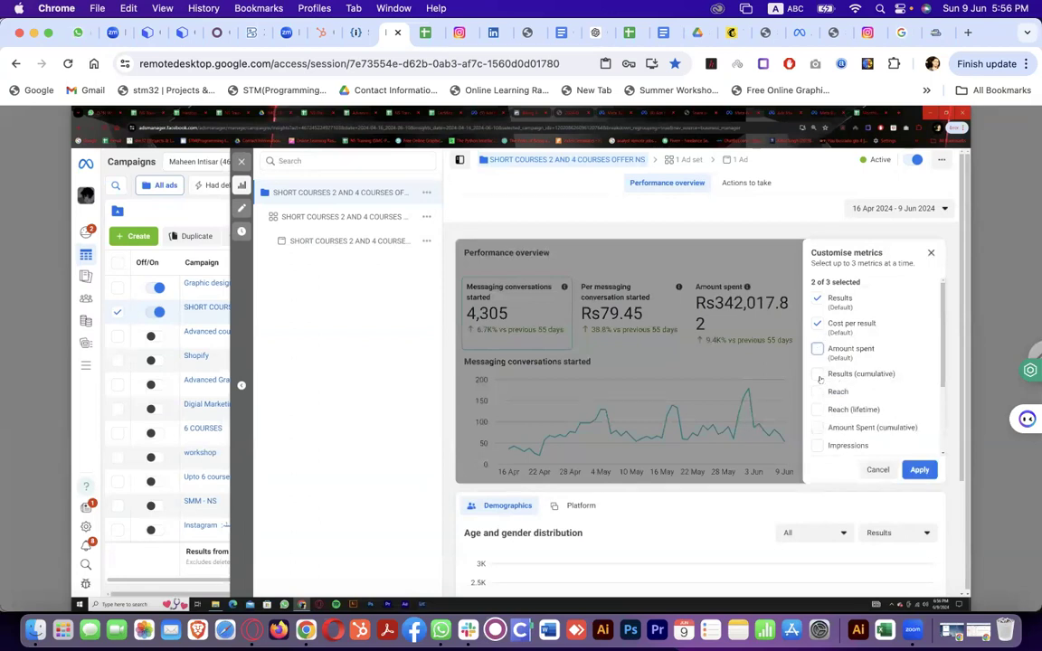
click(818, 391)
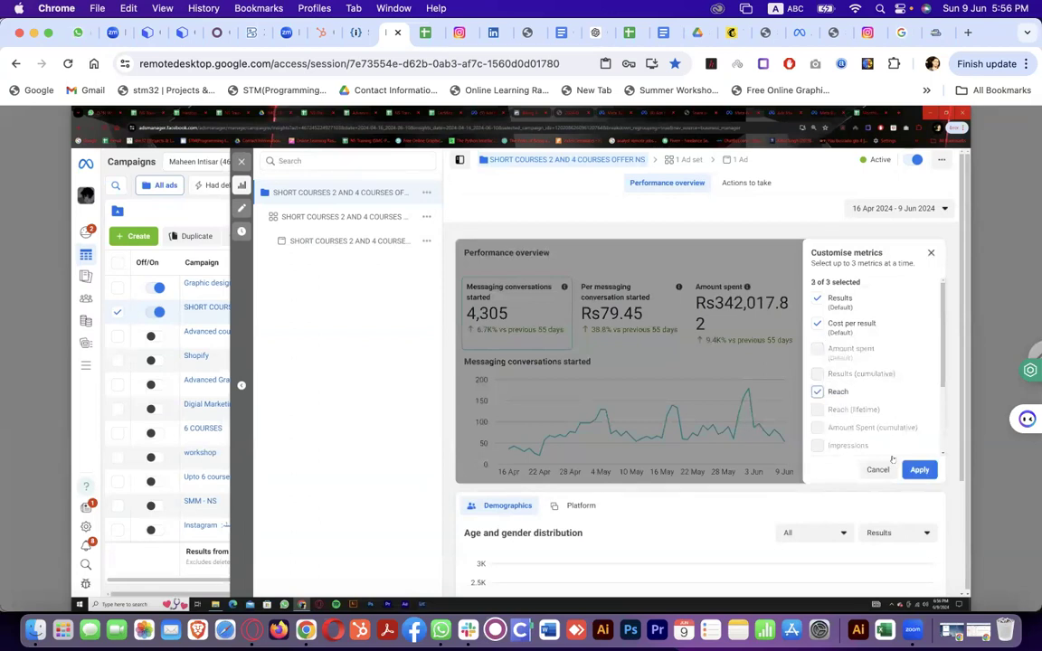
click(915, 470)
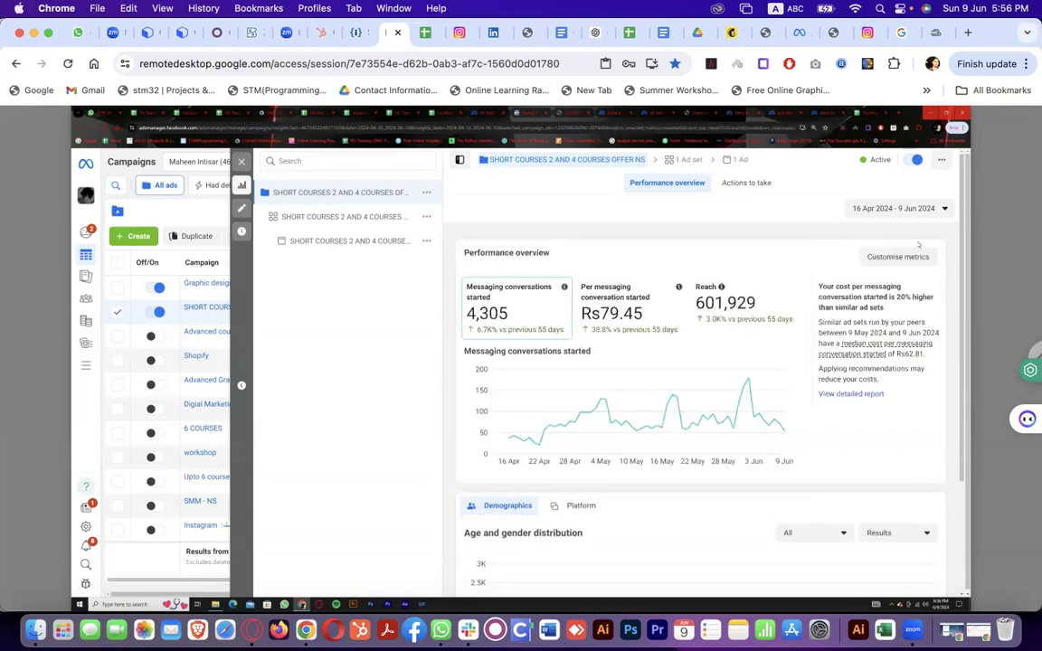
Replace Cost per result with Impressions in the overview metrics
click(907, 258)
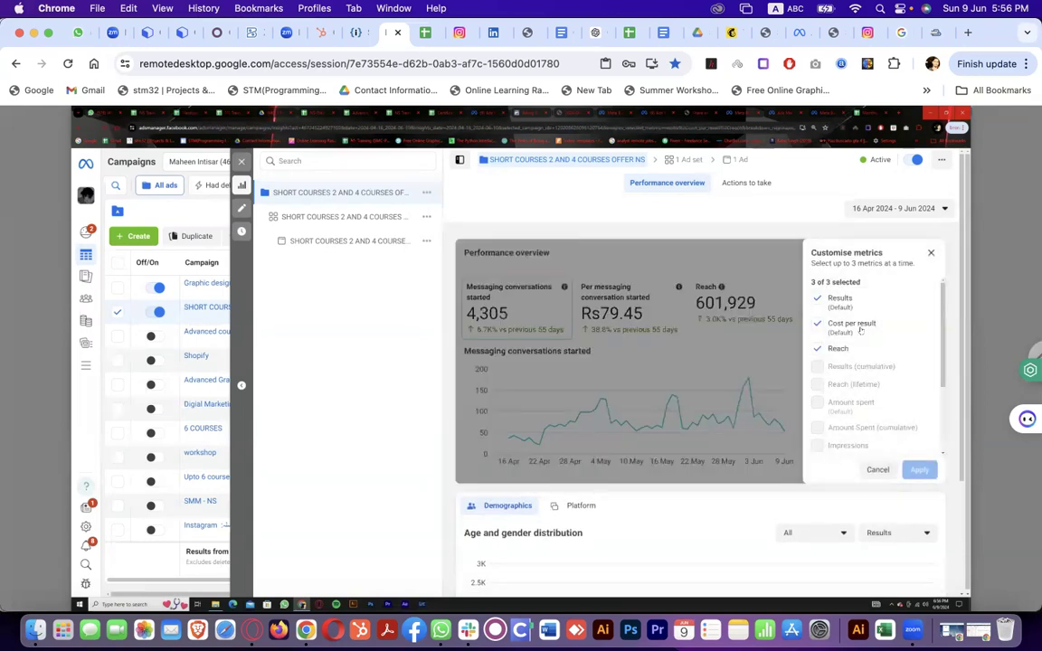
click(818, 323)
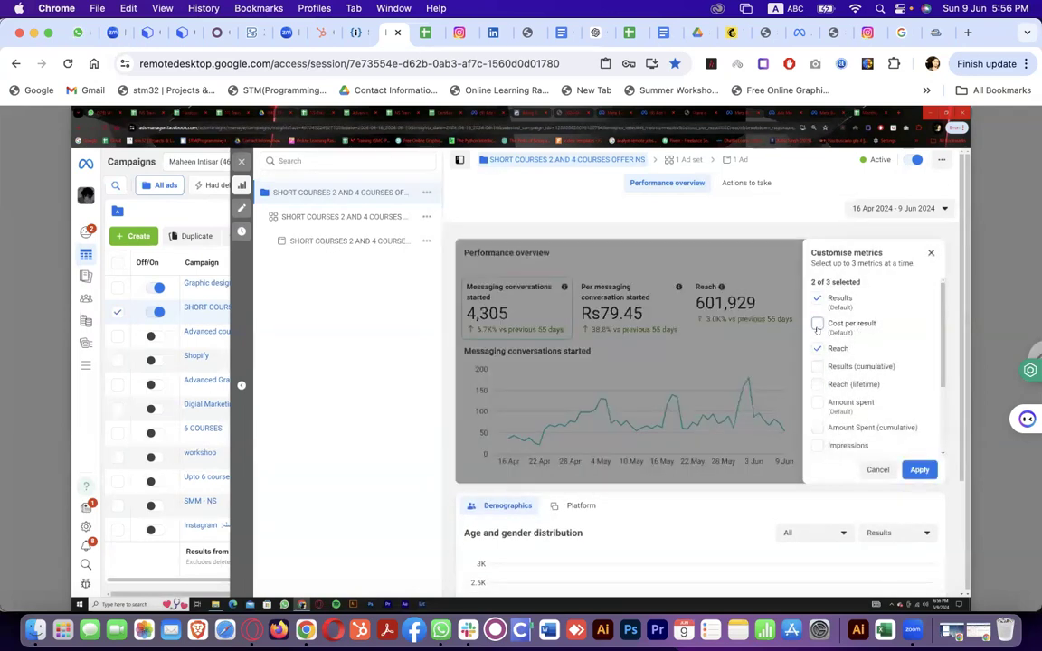
click(818, 446)
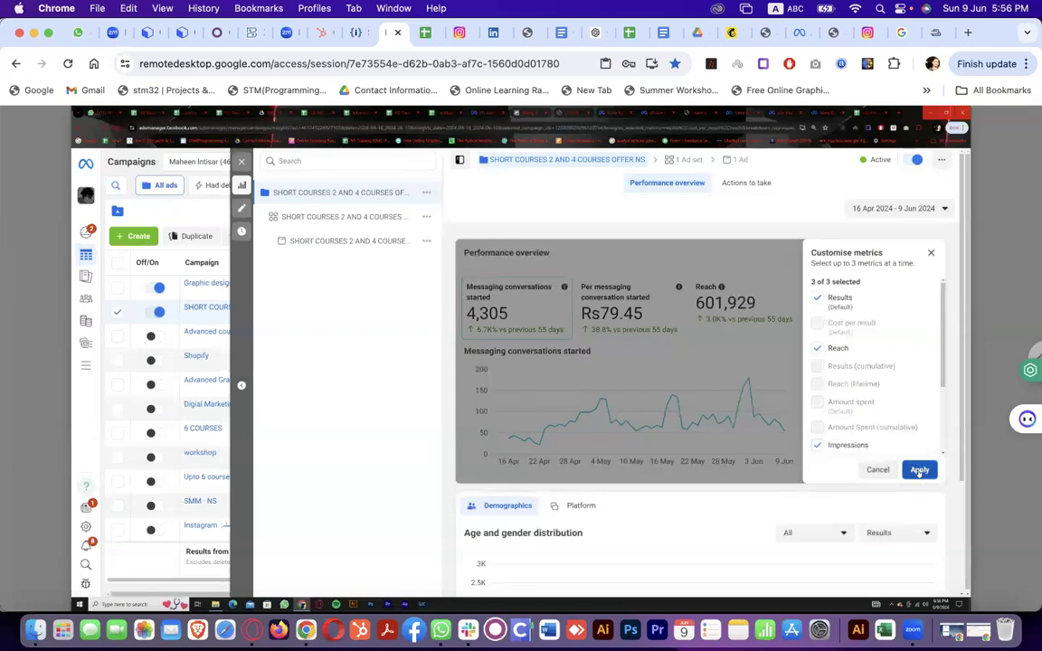
click(918, 470)
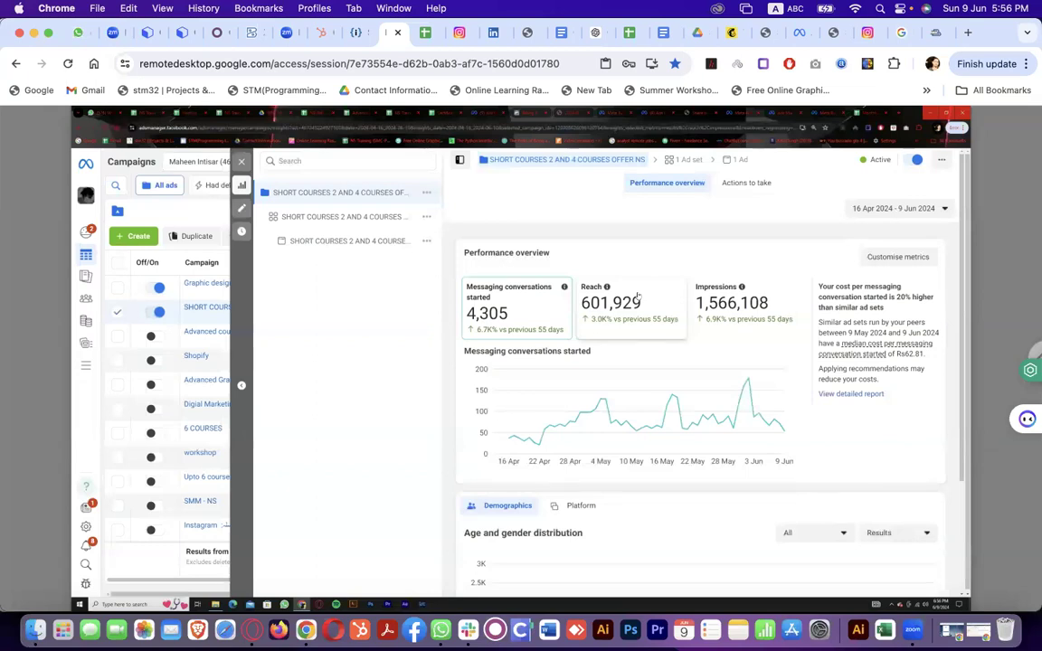
Plot Impressions over time in the performance overview chart
click(785, 302)
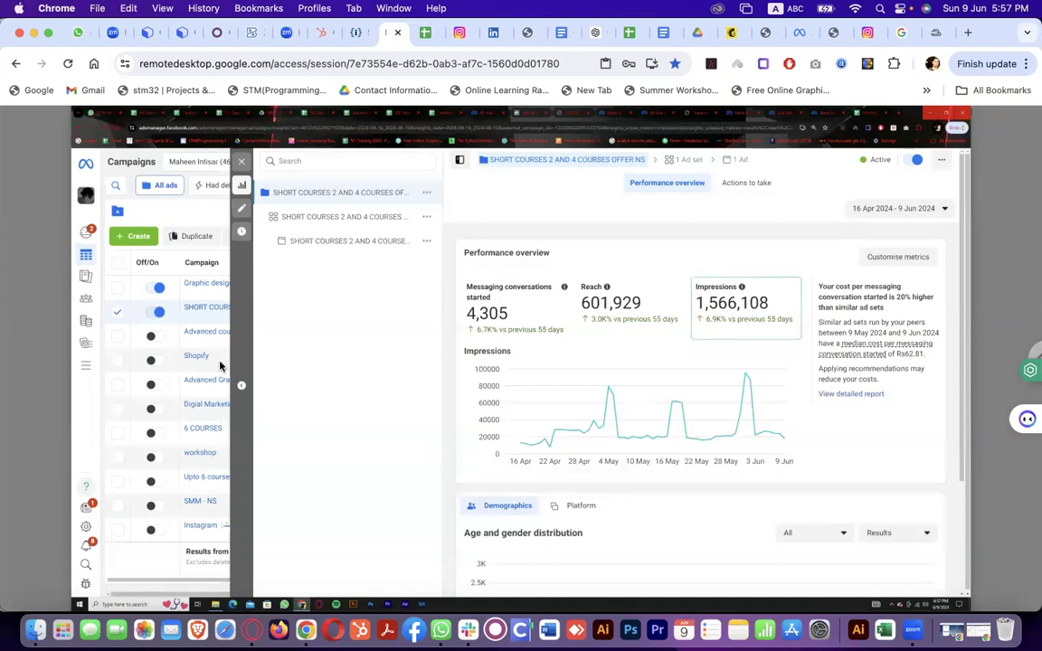
Switch the performance overview chart to plot Reach
click(615, 303)
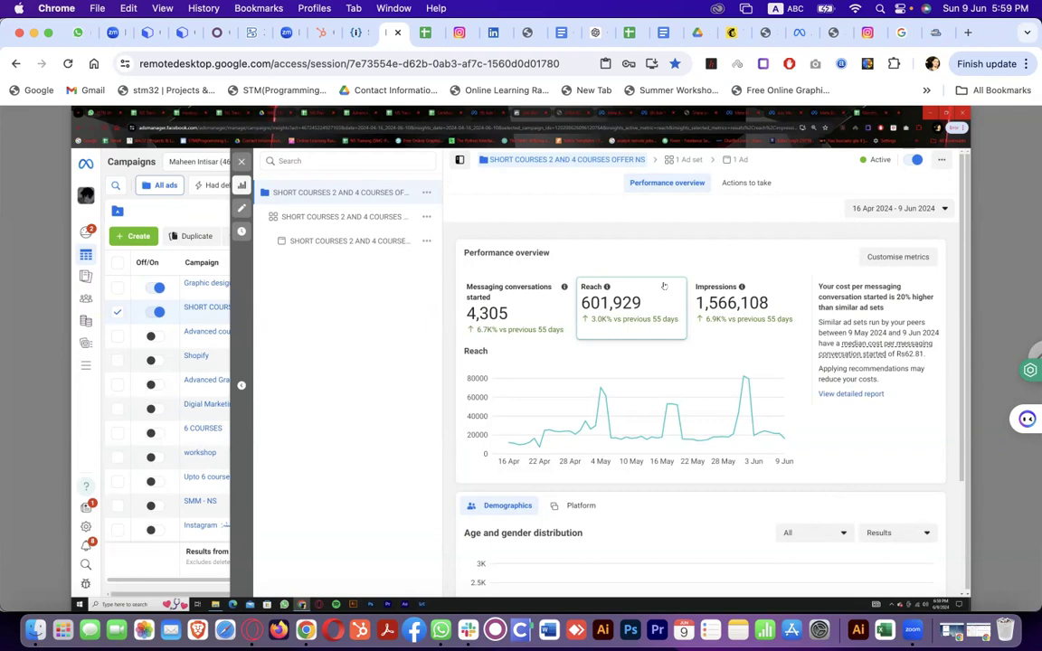
Cycle the chart through Impressions and Reach, then plot messaging conversations started
click(720, 309)
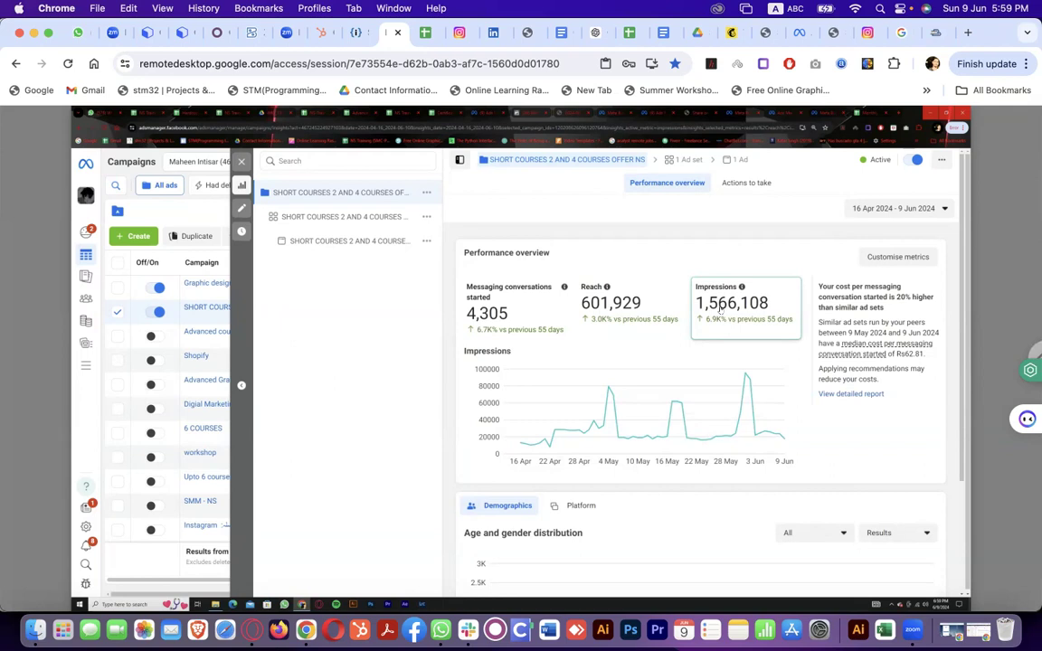
click(653, 305)
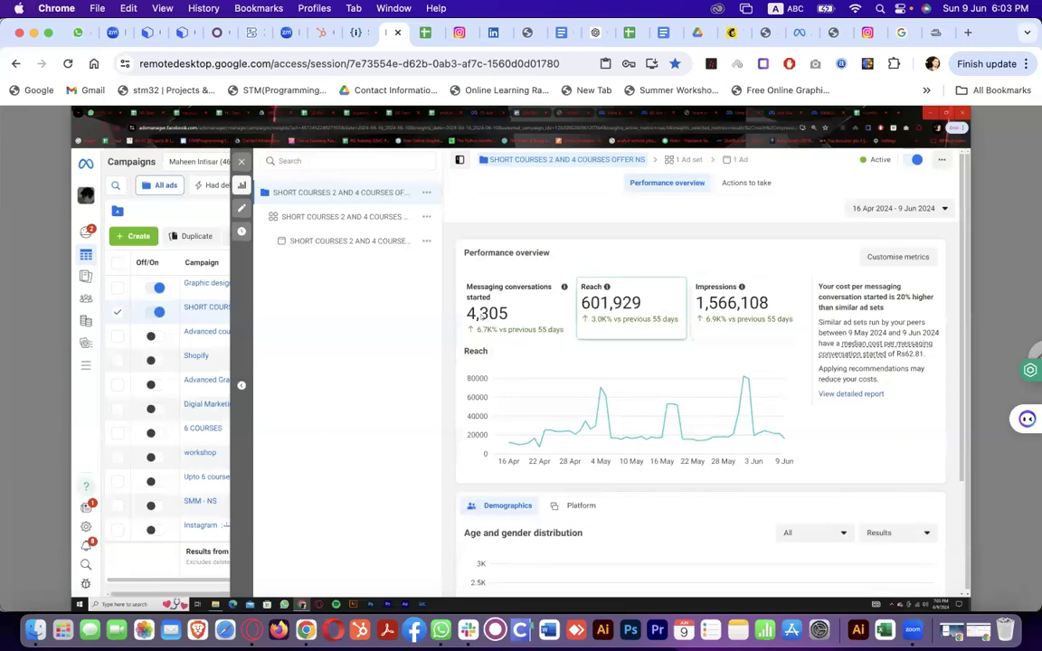
click(493, 298)
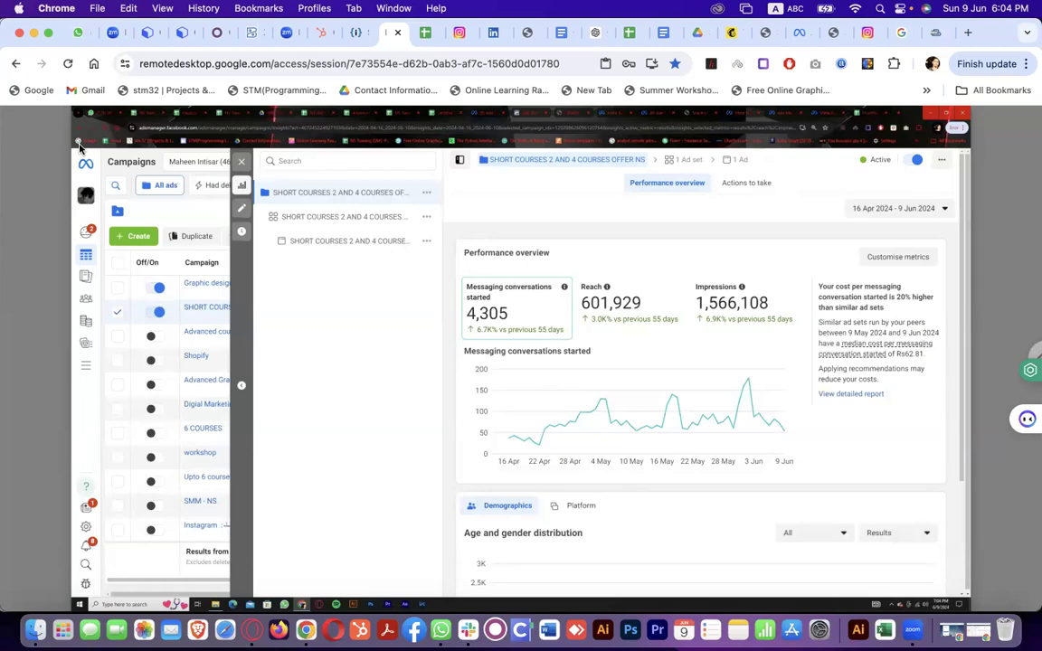
click(898, 257)
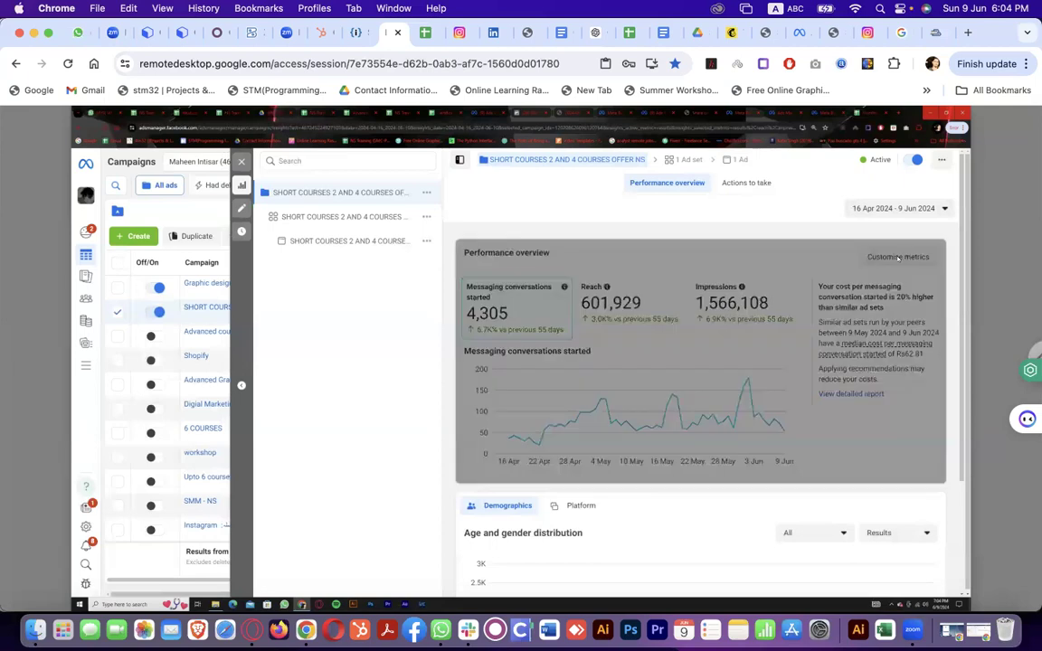
Replace Reach and Impressions with Amount spent and Results in the overview metrics
click(817, 341)
click(818, 324)
click(818, 395)
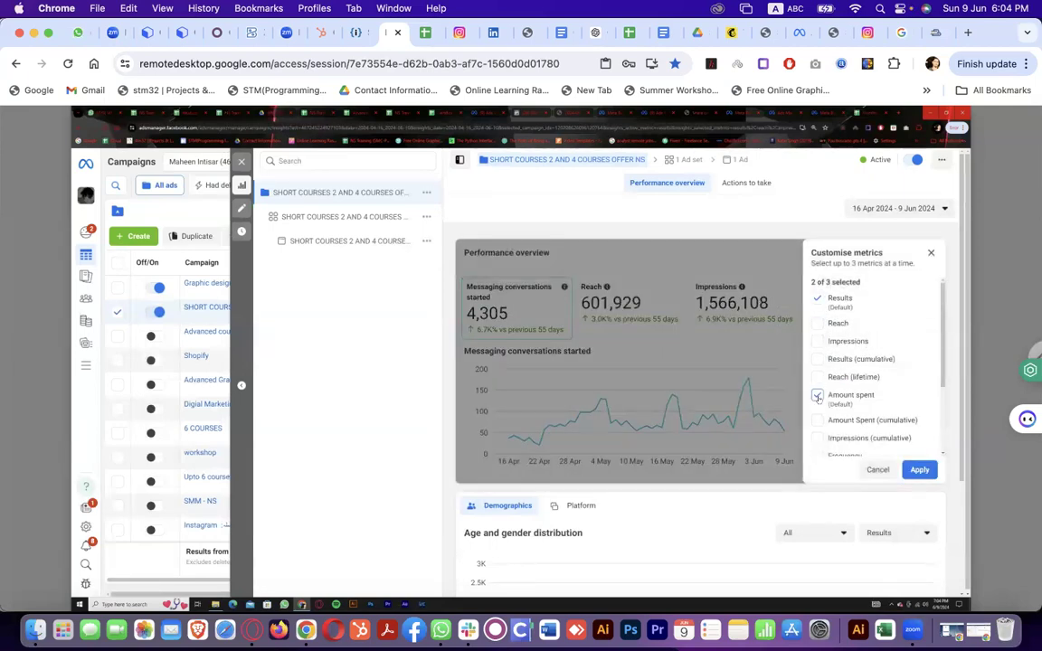
scroll(819, 399, down, 1)
scroll(818, 399, up, 1)
click(818, 360)
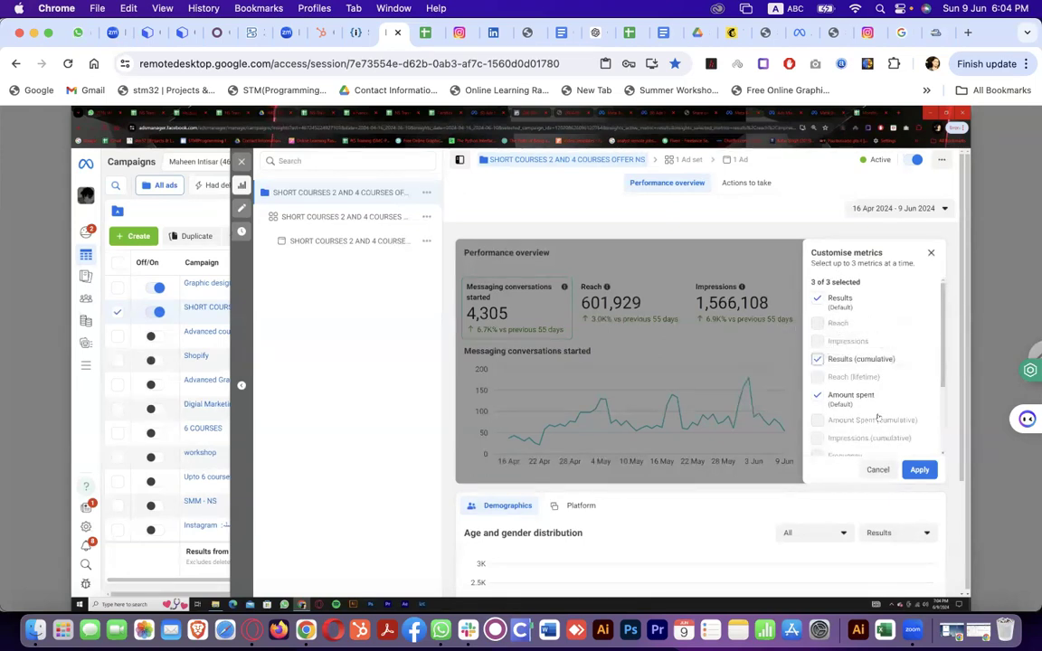
click(918, 469)
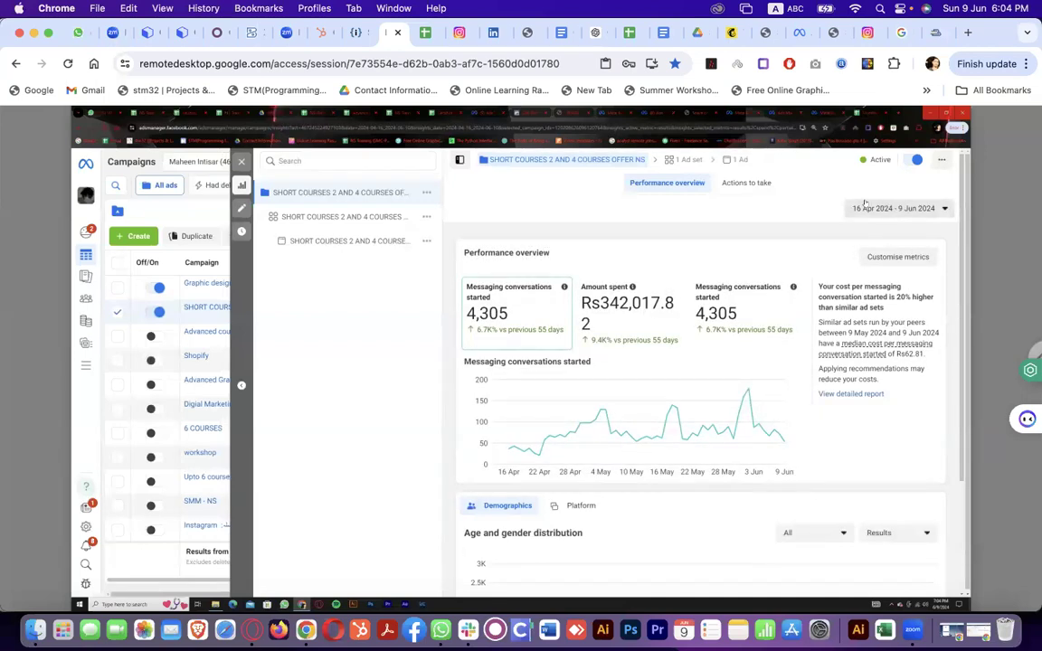
Make cost per result the third metric, then chart Amount spent and messaging conversations
click(911, 209)
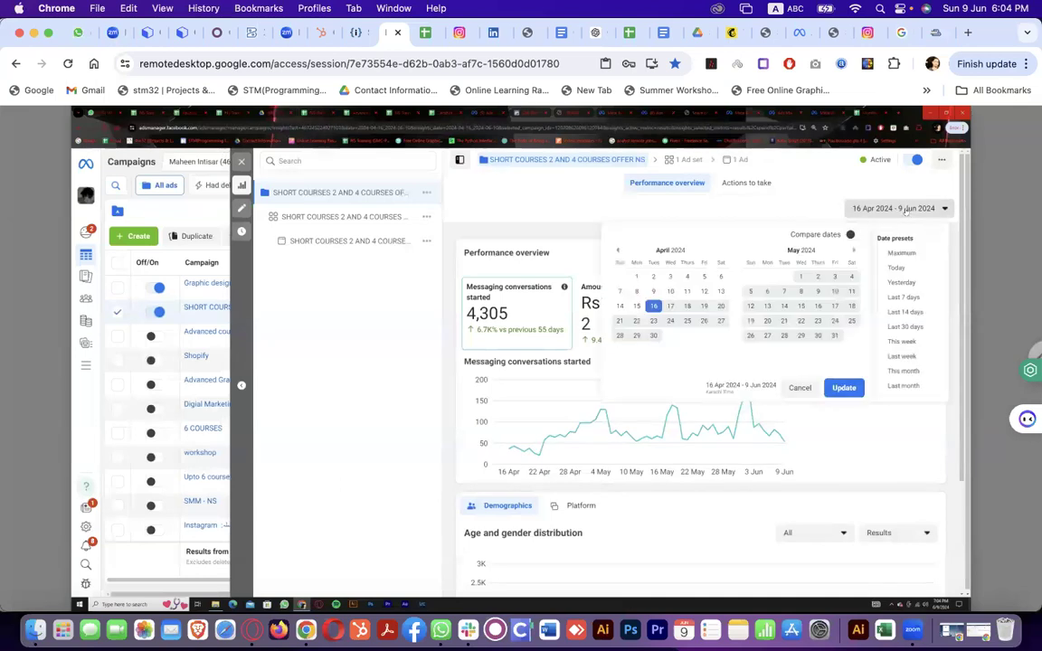
click(910, 209)
click(887, 258)
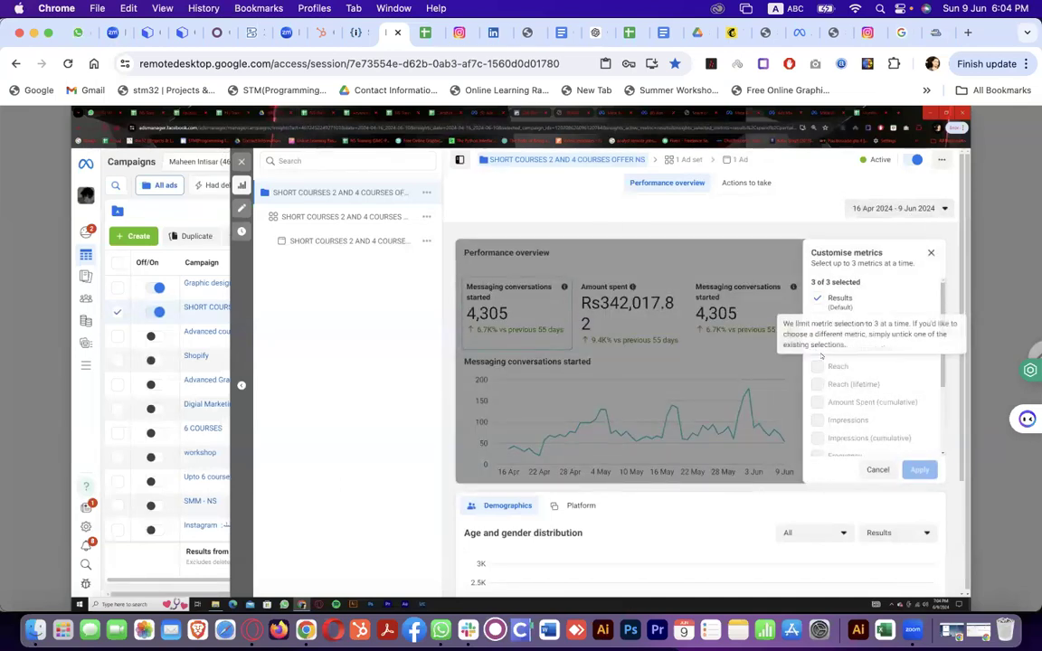
scroll(828, 402, down, 5)
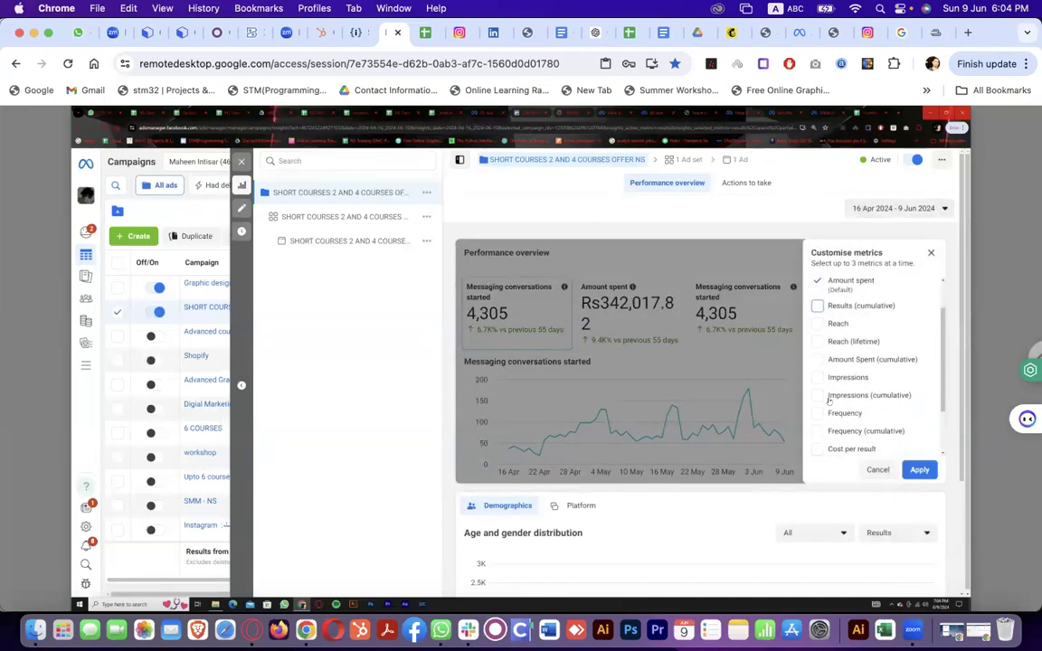
click(818, 392)
click(918, 470)
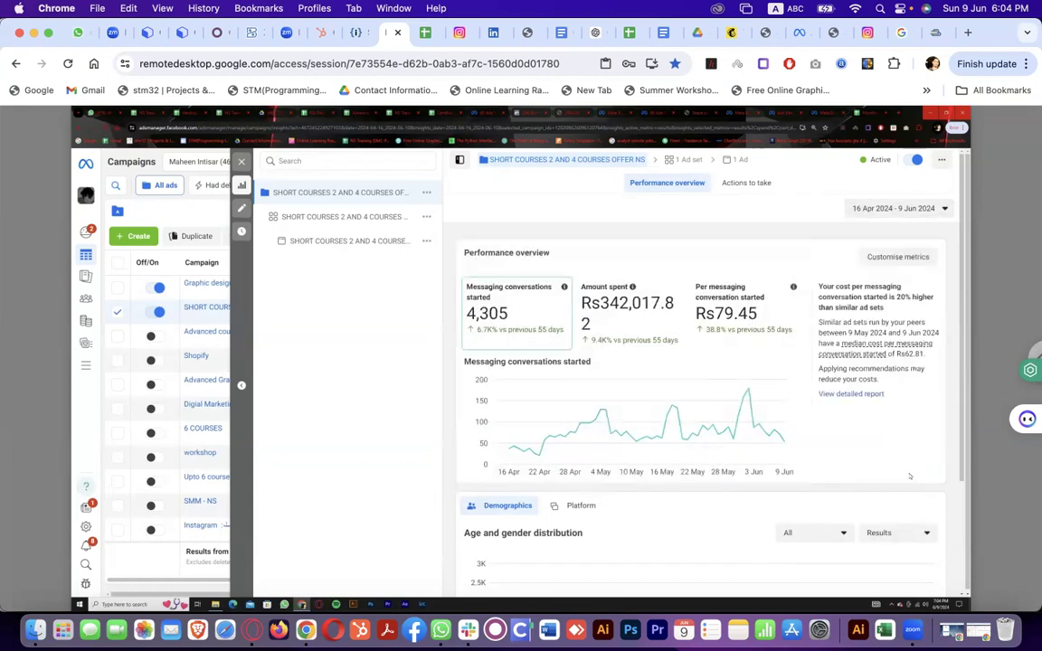
click(638, 335)
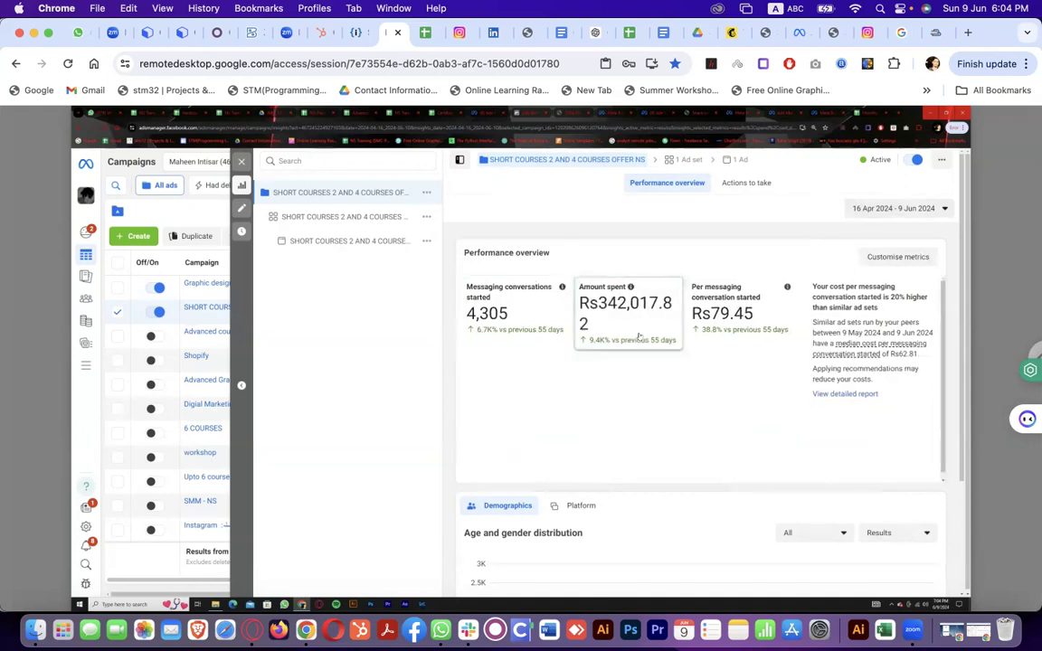
click(531, 316)
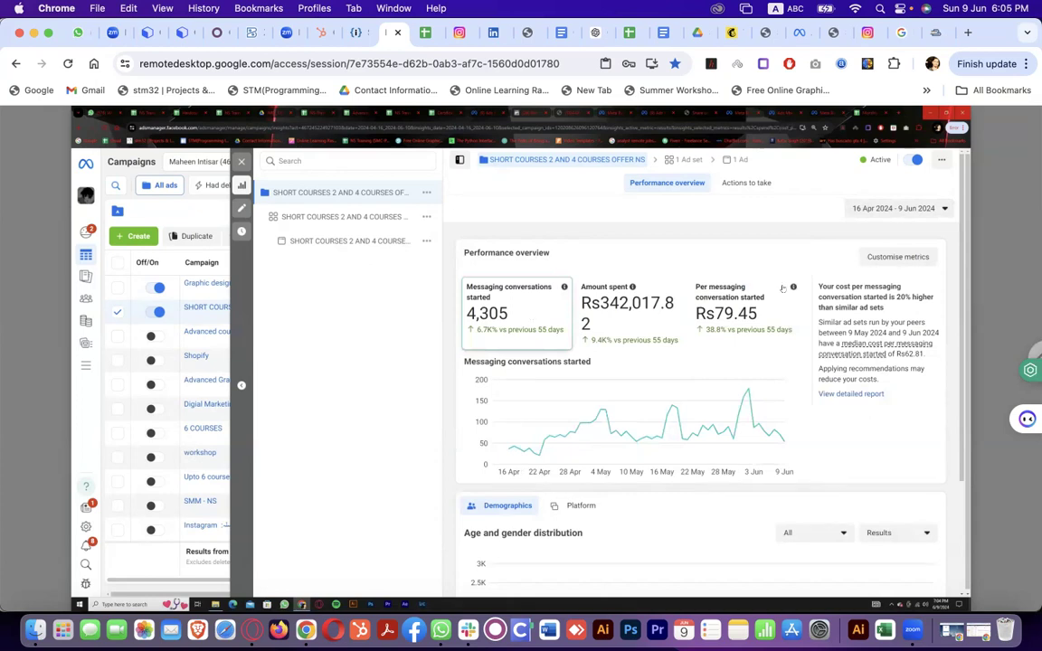
Chart cost per messaging conversation, check the age and gender distribution, and open the detailed report
click(743, 300)
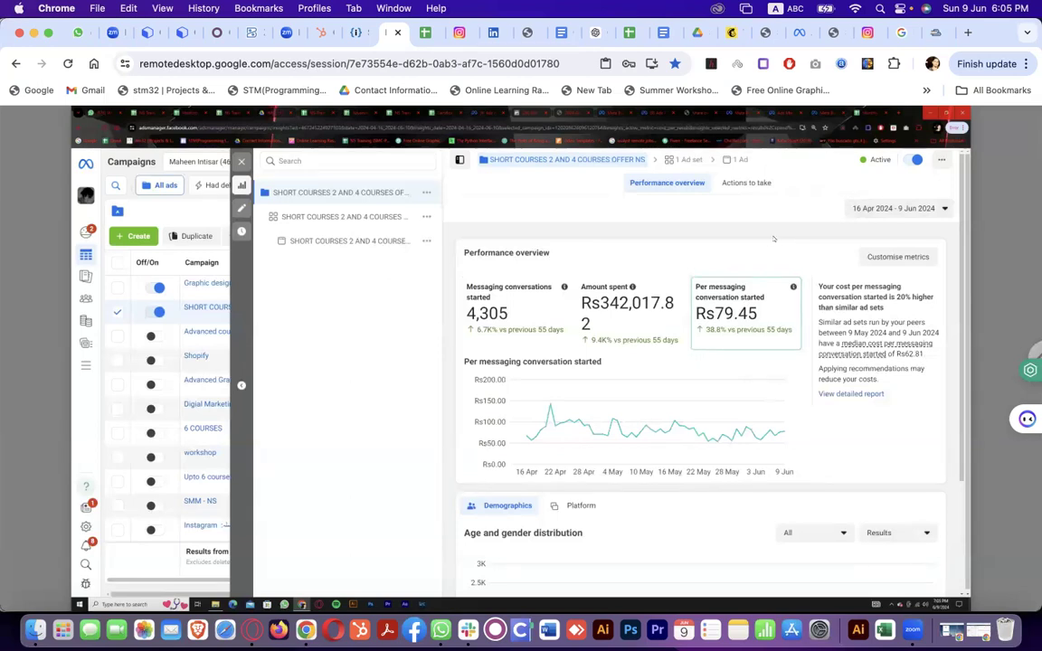
scroll(724, 459, down, 3)
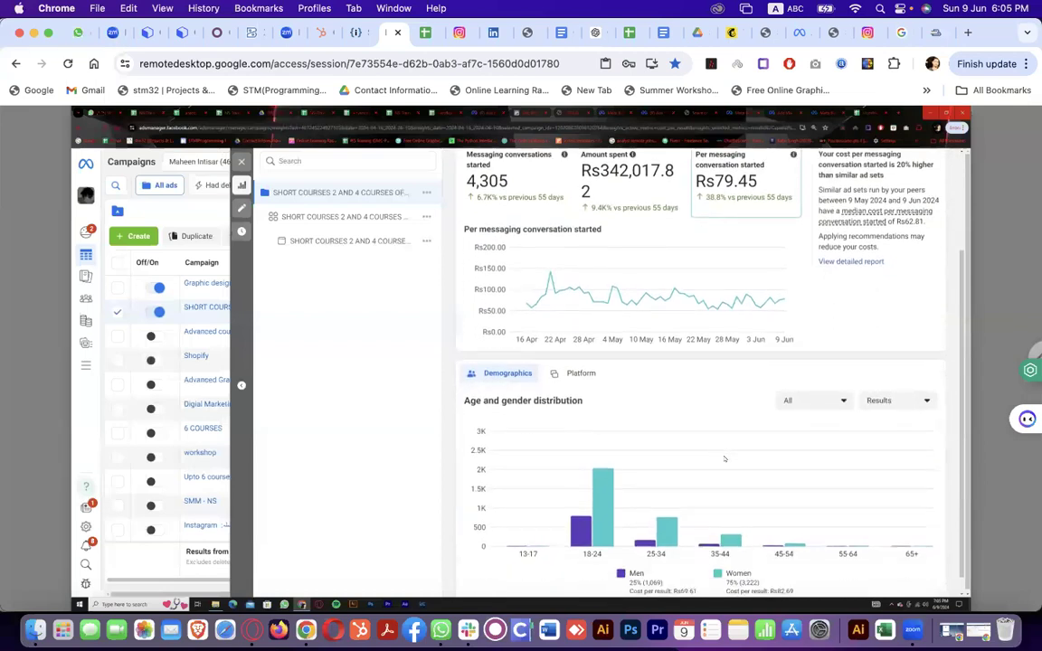
mouse_move(604, 486)
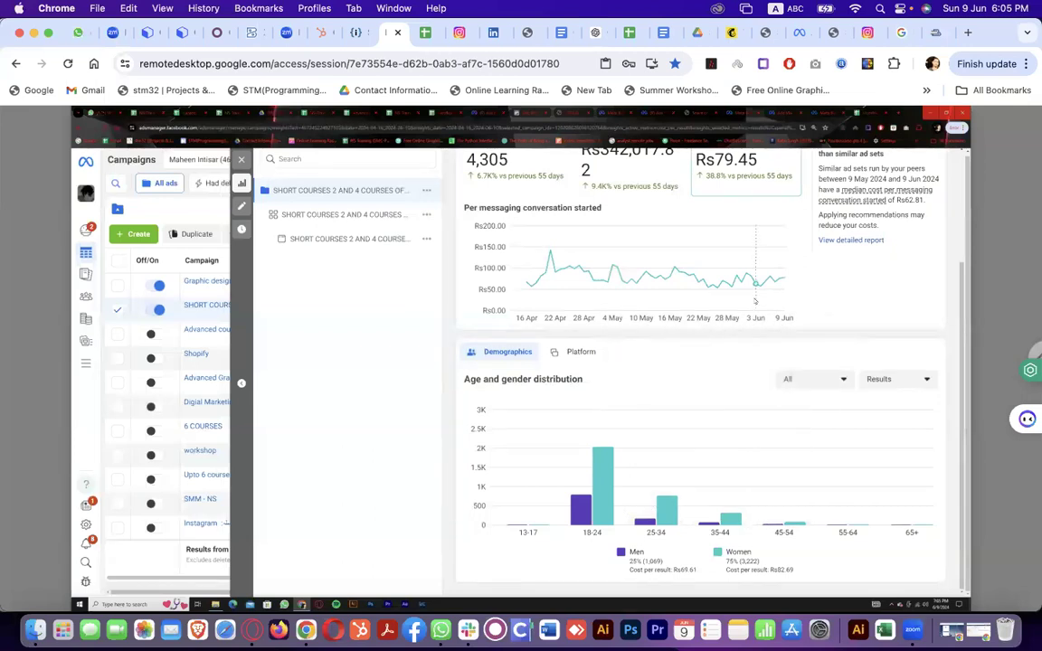
click(856, 241)
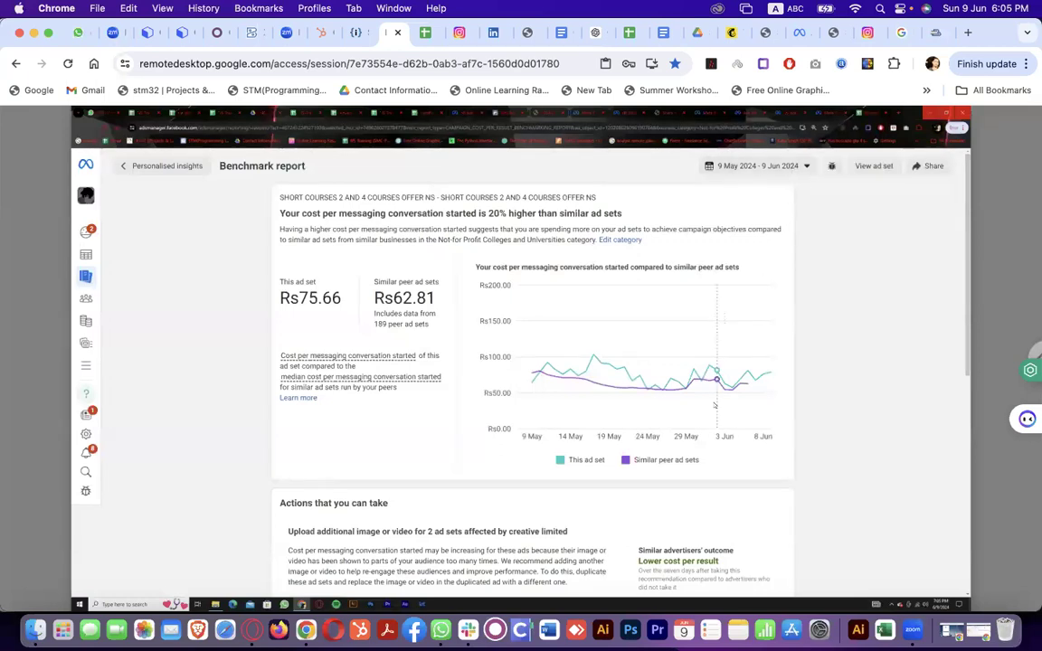
Scroll the Benchmark report down to 'Actions that you can take' and 'See your other benchmark reports'
scroll(715, 406, down, 2)
scroll(715, 405, down, 5)
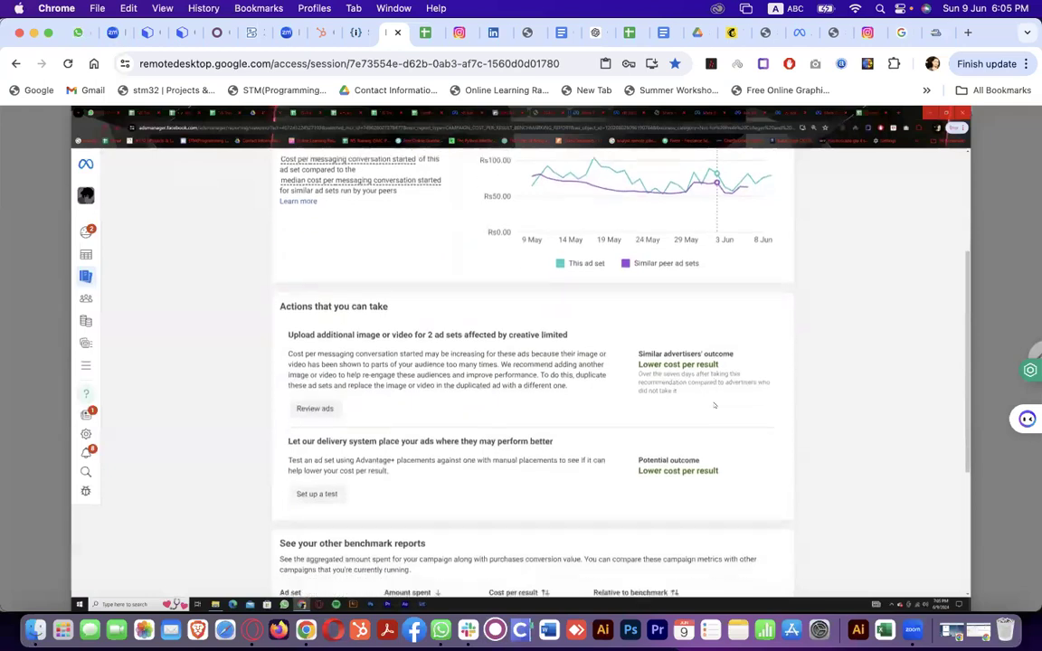
scroll(715, 405, down, 1)
scroll(715, 406, down, 1)
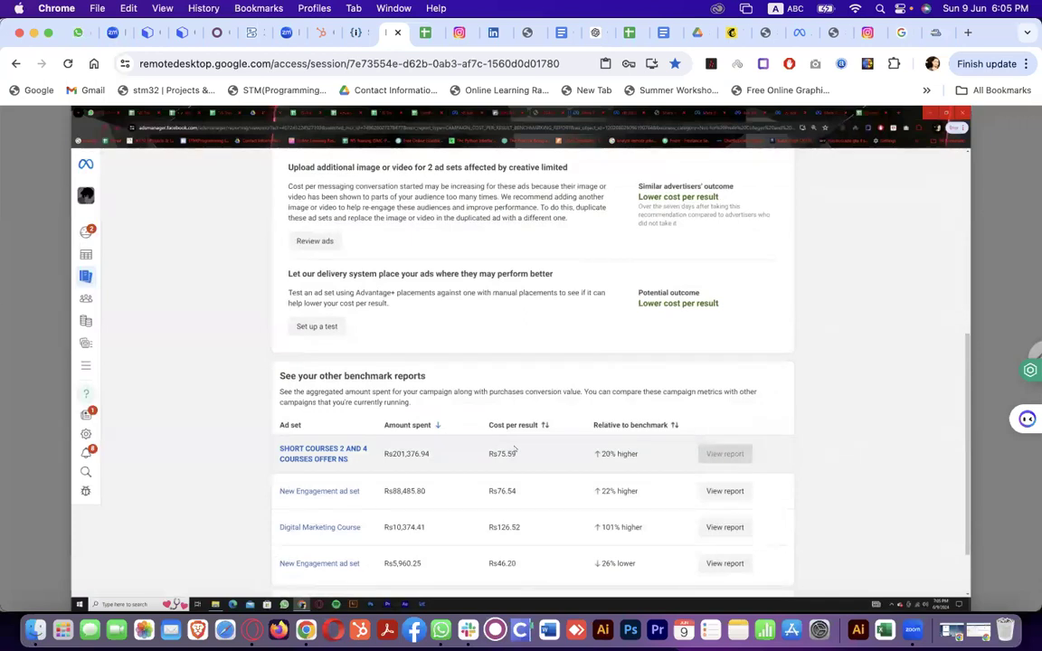
scroll(515, 450, down, 1)
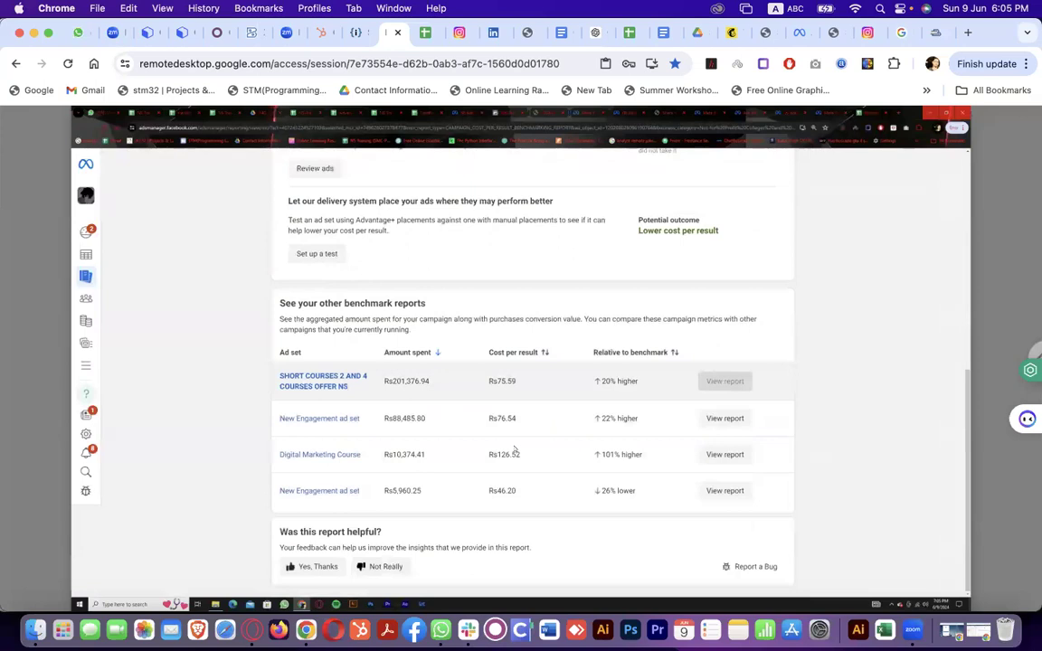
scroll(515, 449, up, 2)
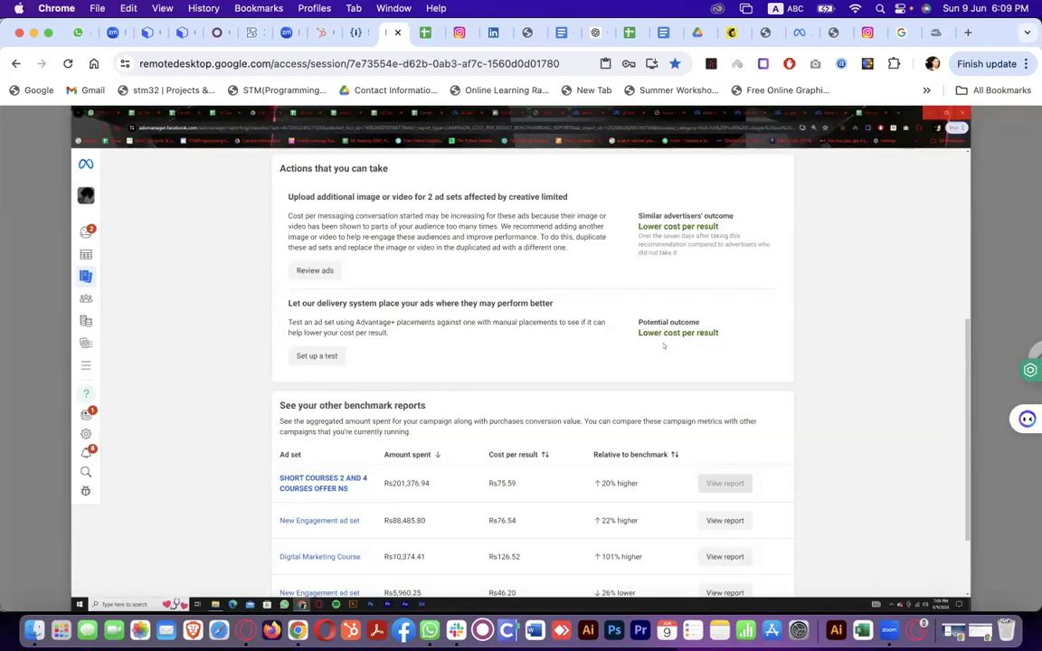
Switch to the nsmarketing.ae Social Media Marketing services page
click(526, 42)
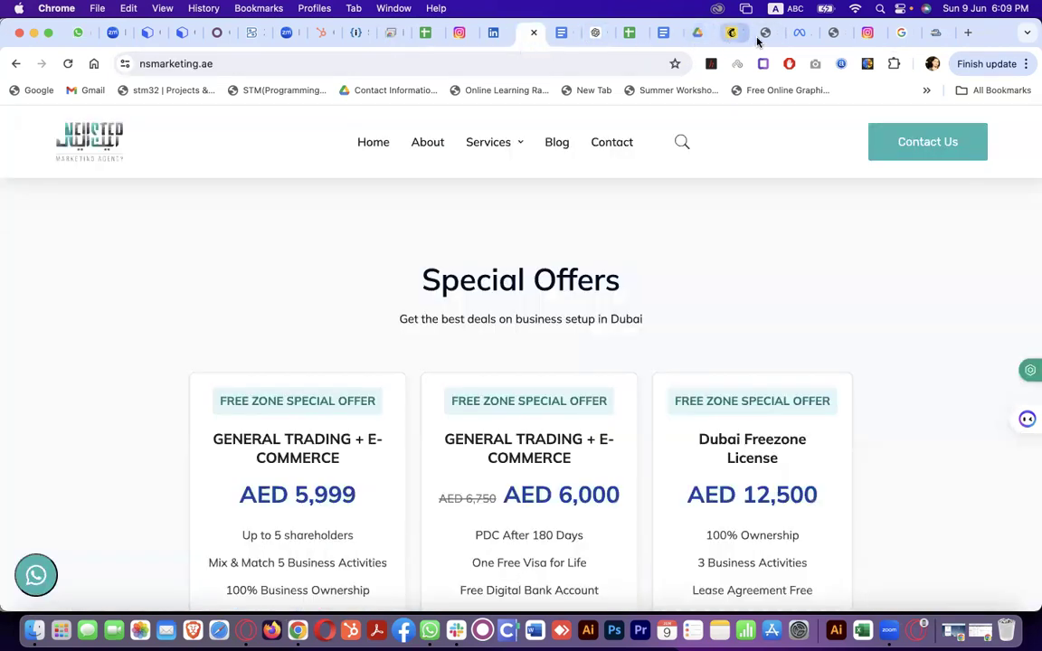
click(759, 40)
mouse_move(514, 145)
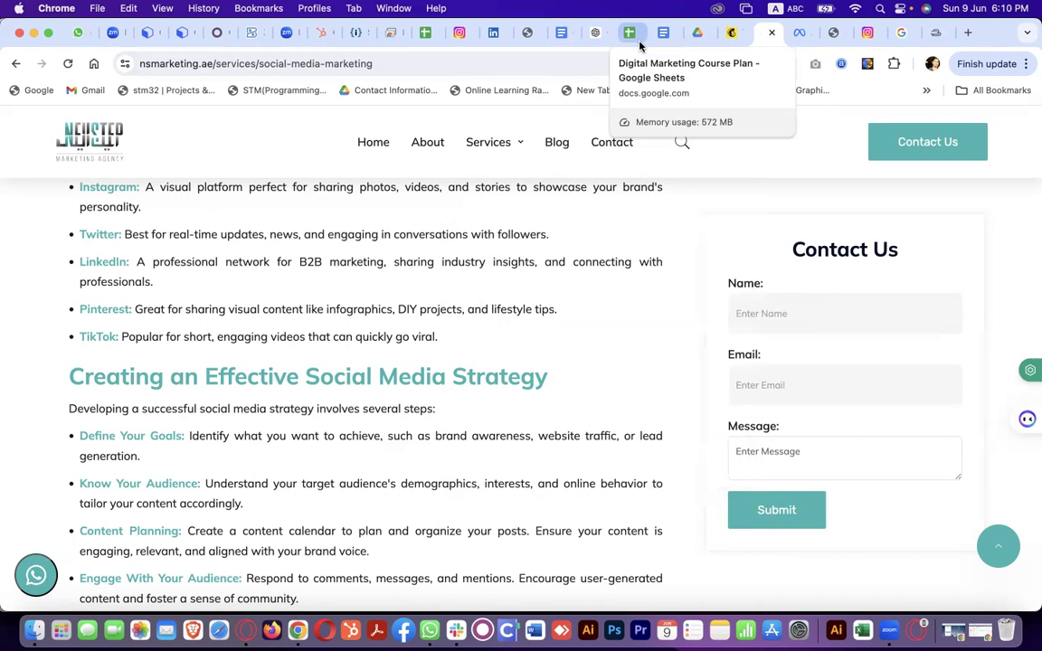
Leave the NS Training ad search and return to the Ads Manager campaigns table in the remote desktop
click(798, 38)
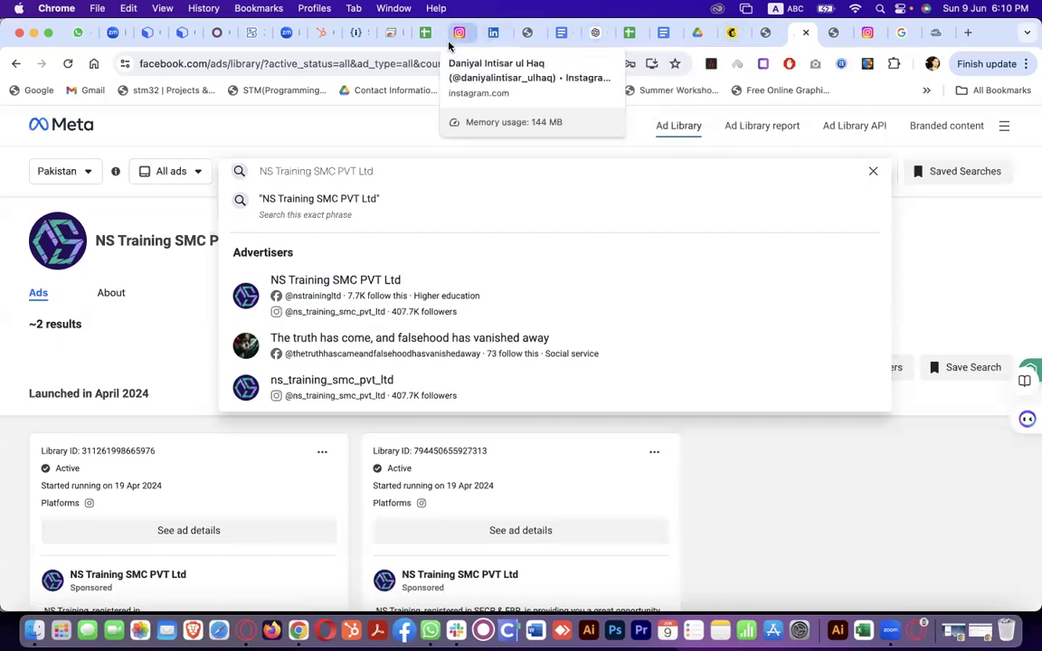
click(389, 33)
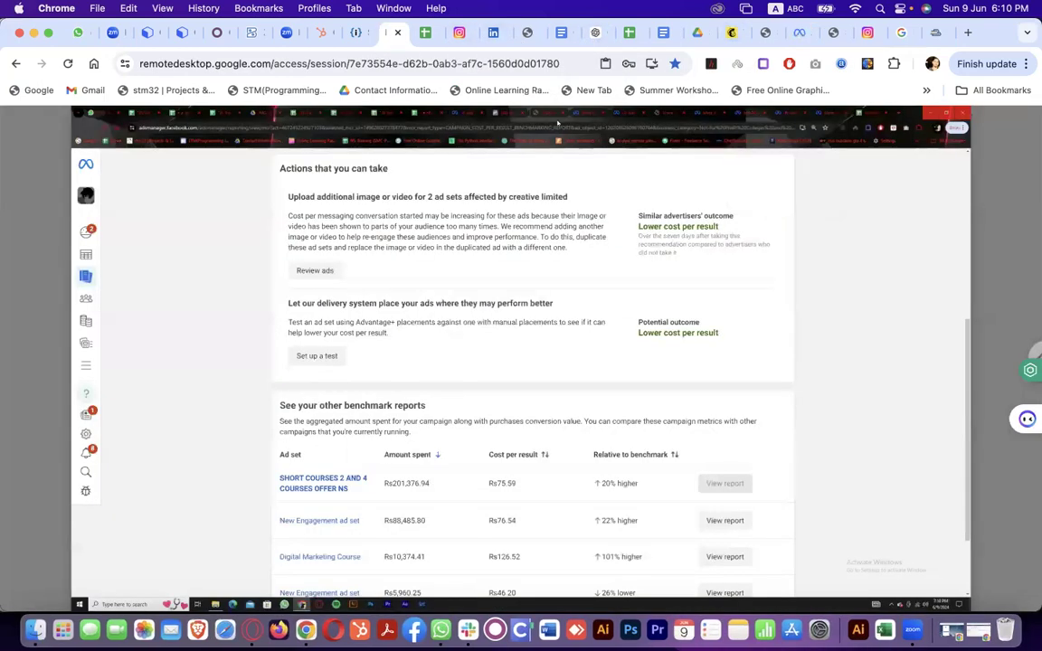
click(403, 141)
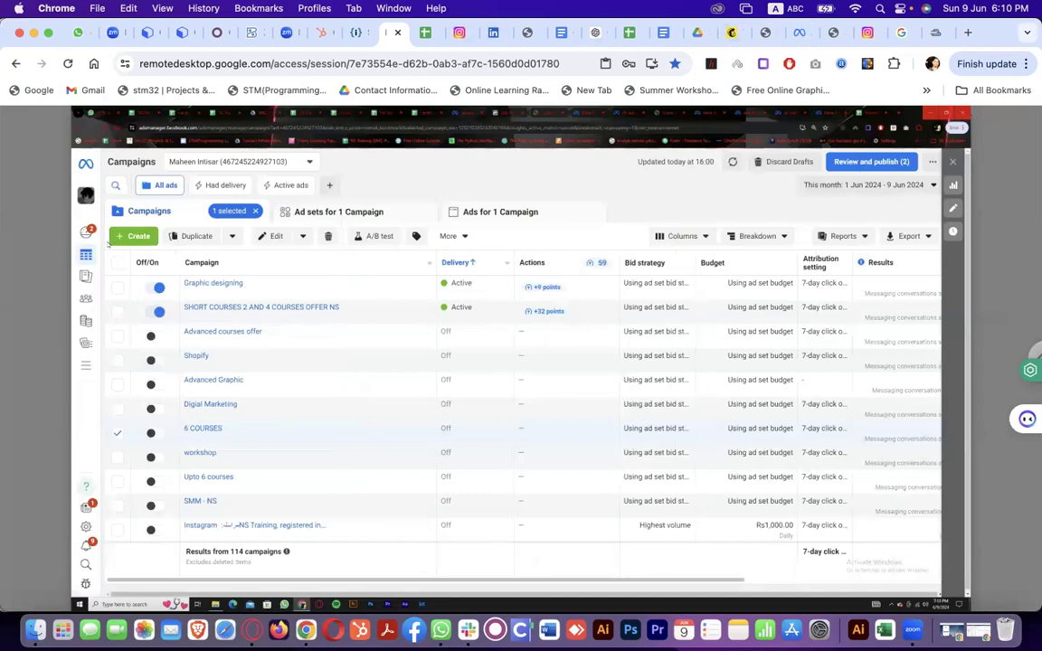
Open the Create new campaign dialog from the Campaigns table
click(137, 237)
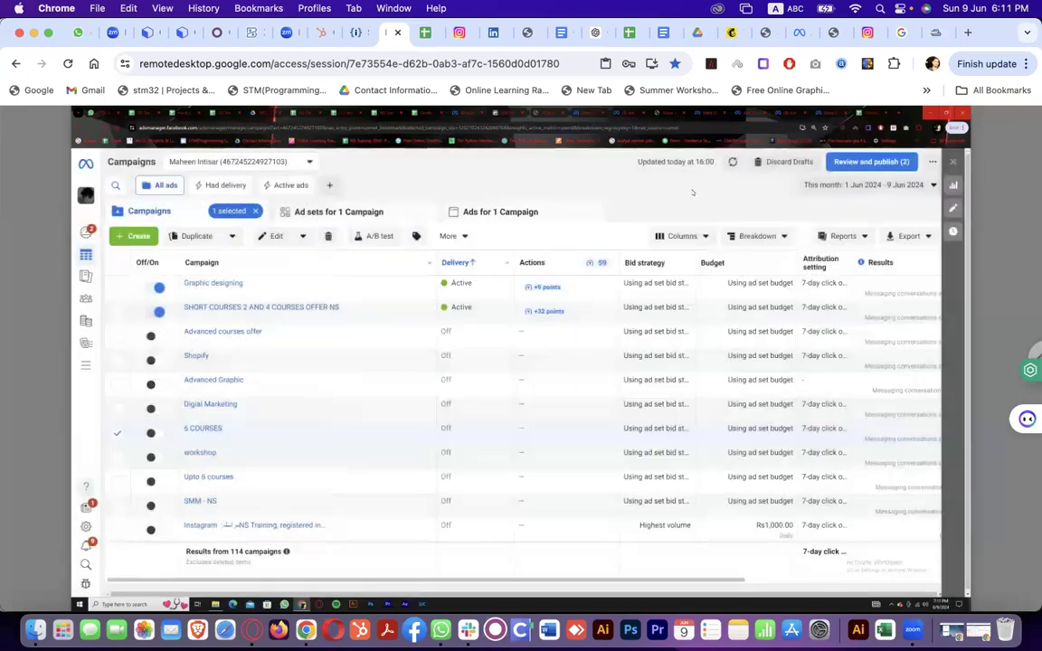
Dismiss the new campaign setup, pass through the course plan sheet, and switch to Gallabox
click(692, 191)
click(628, 34)
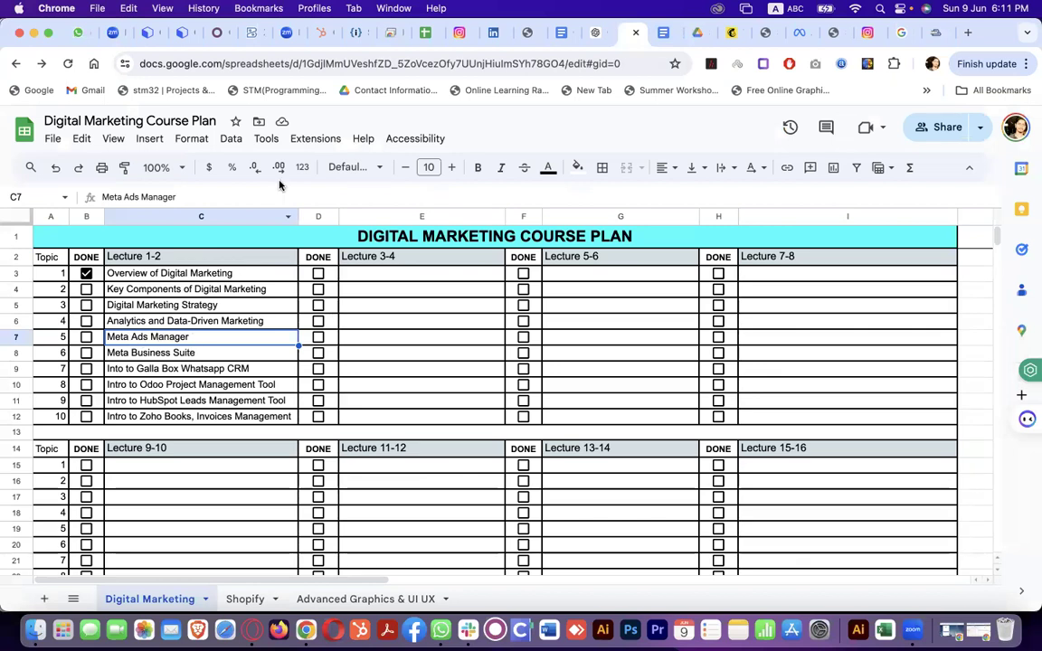
click(145, 33)
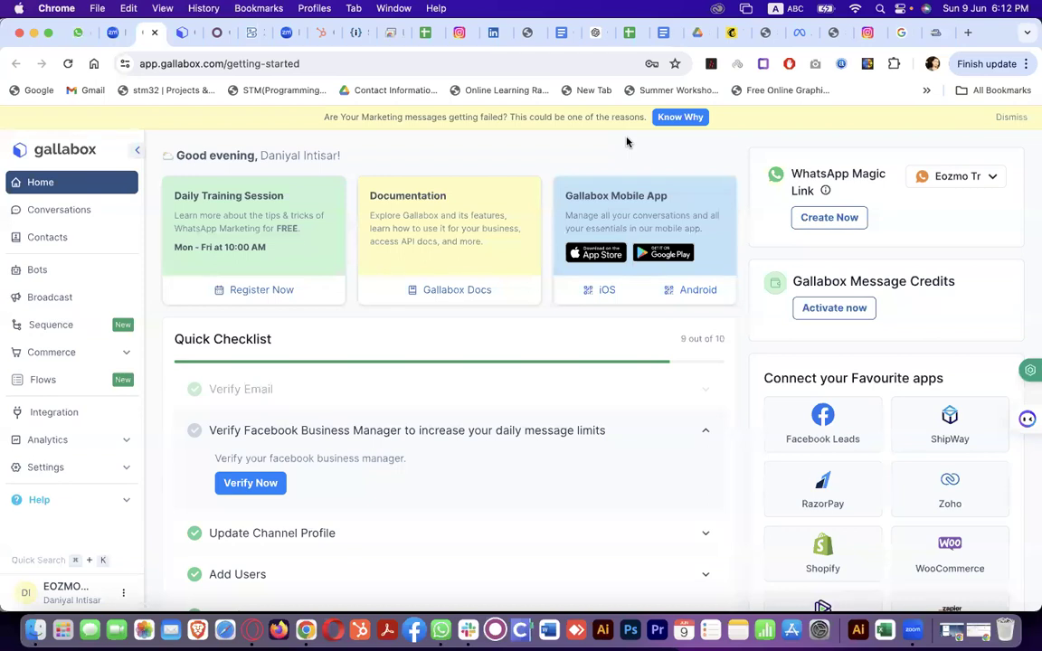
Dismiss the failed marketing messages warning on the Gallabox home page
click(1022, 117)
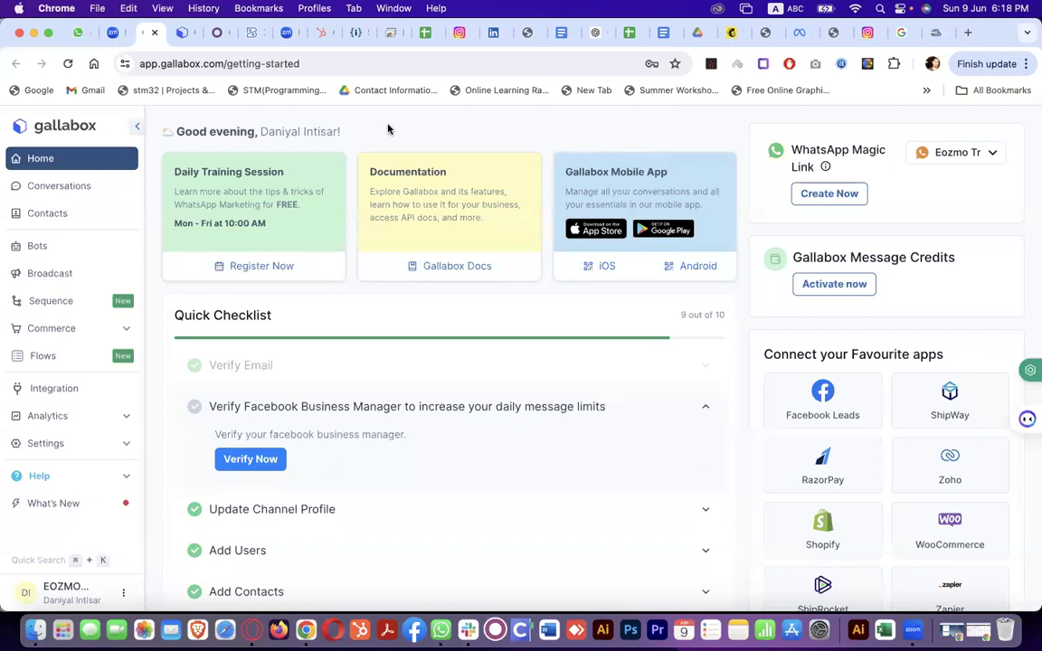
List the Magic Link WhatsApp channels, Eozmo Travel & Tourism and SERV CORPS GALLA
click(993, 153)
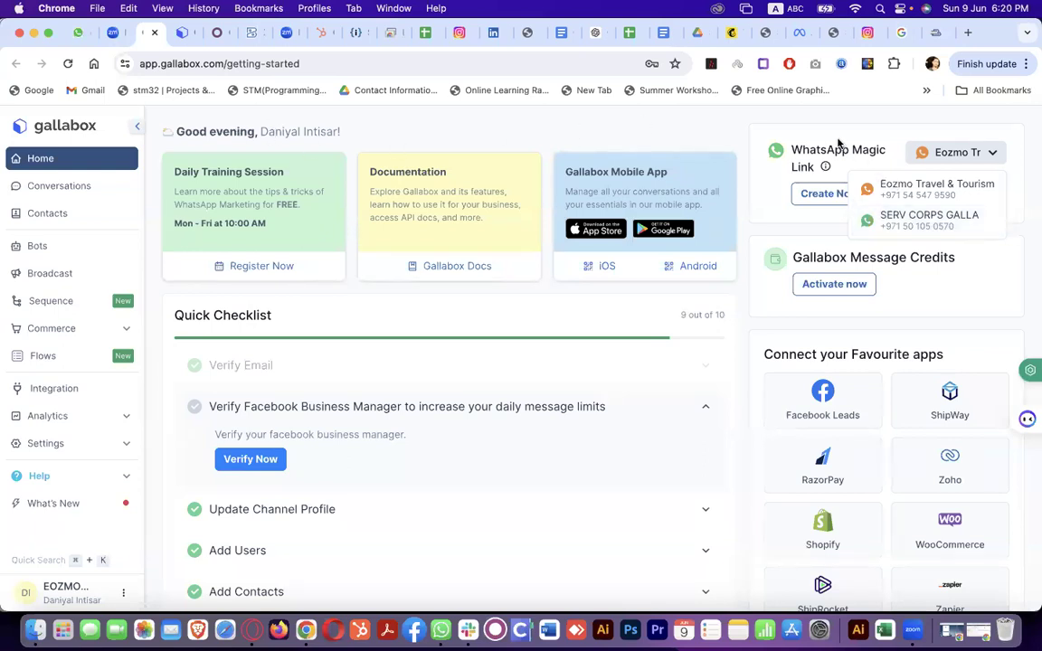
Open the conversations inbox filtered to my chats and scroll through the list
click(113, 184)
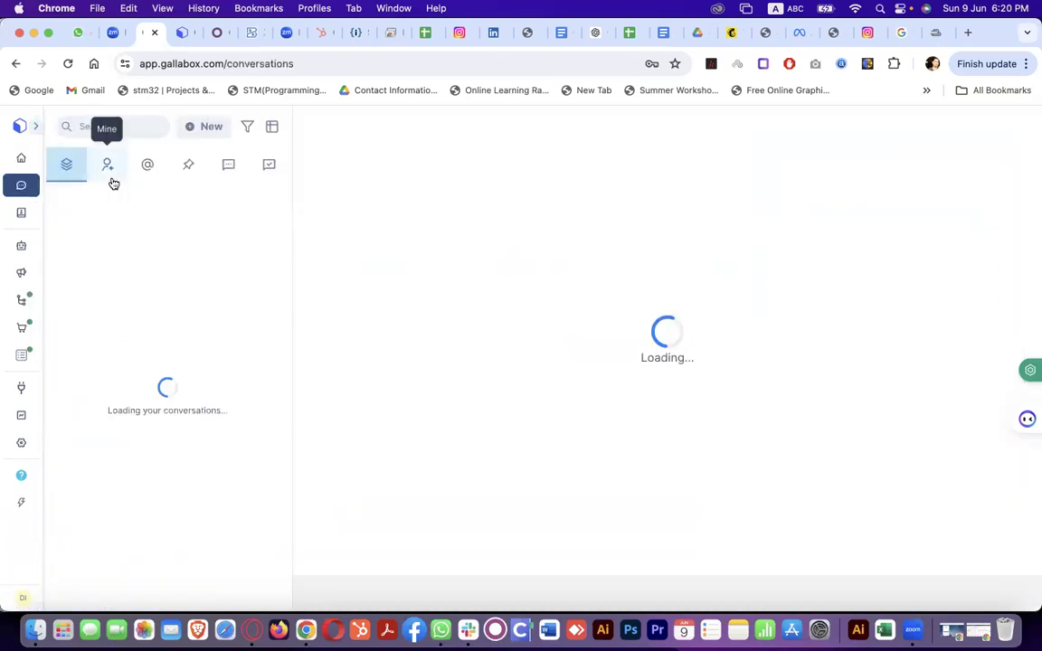
click(111, 180)
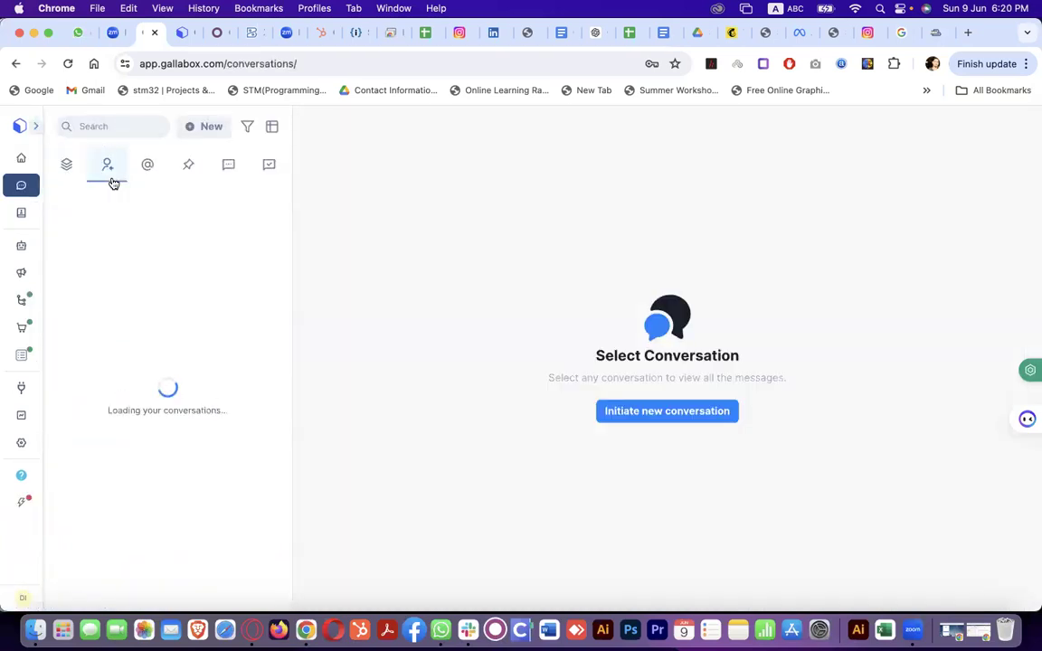
scroll(162, 456, down, 8)
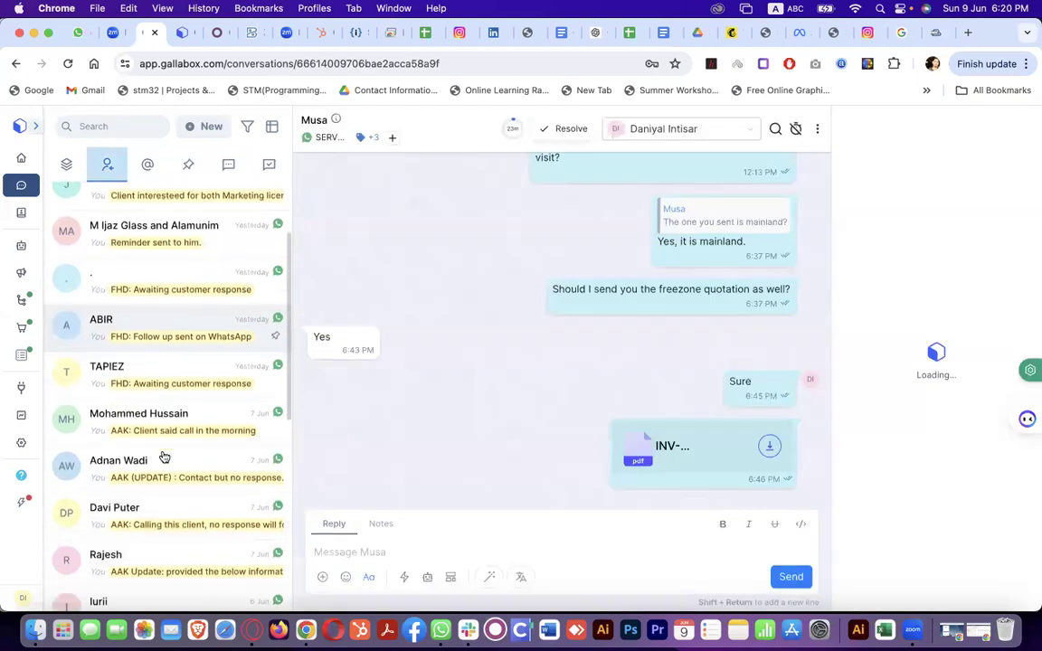
scroll(163, 456, down, 4)
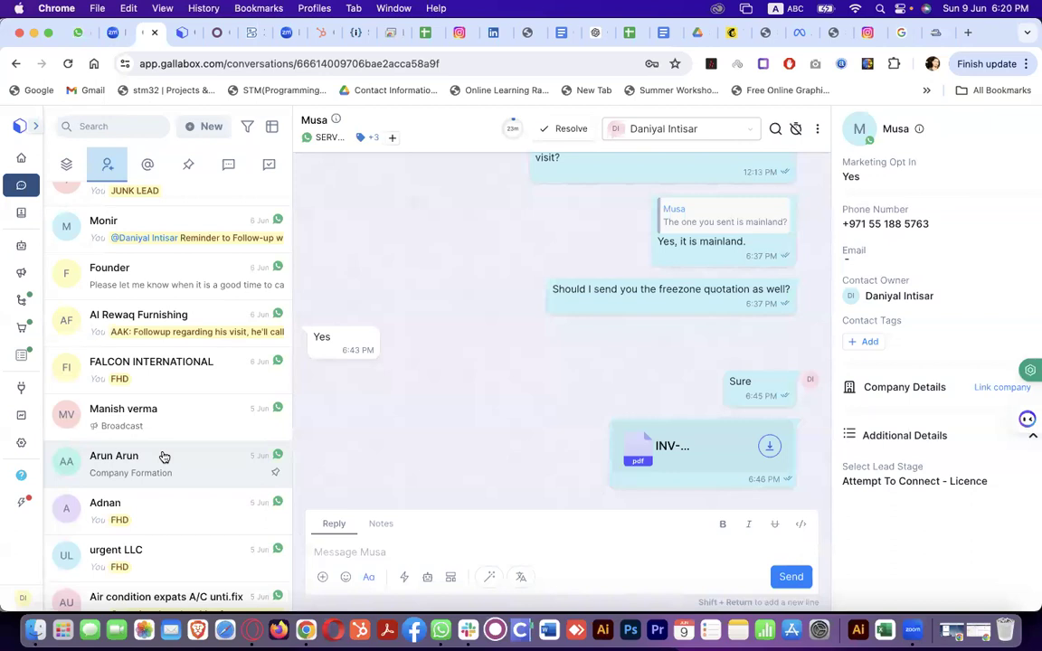
scroll(164, 456, down, 5)
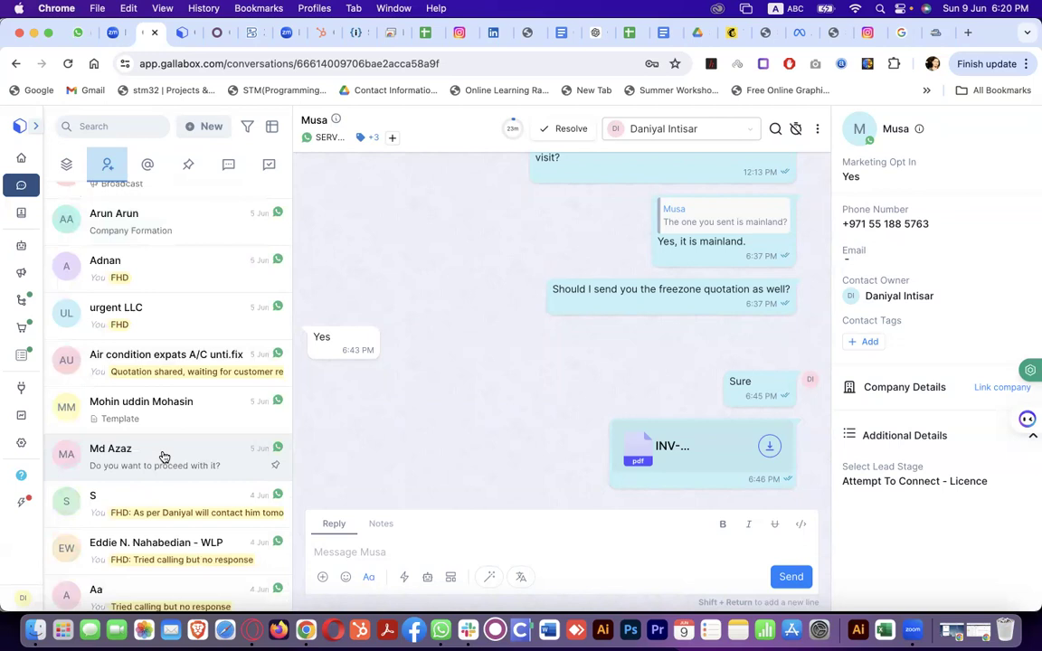
scroll(193, 284, up, 10)
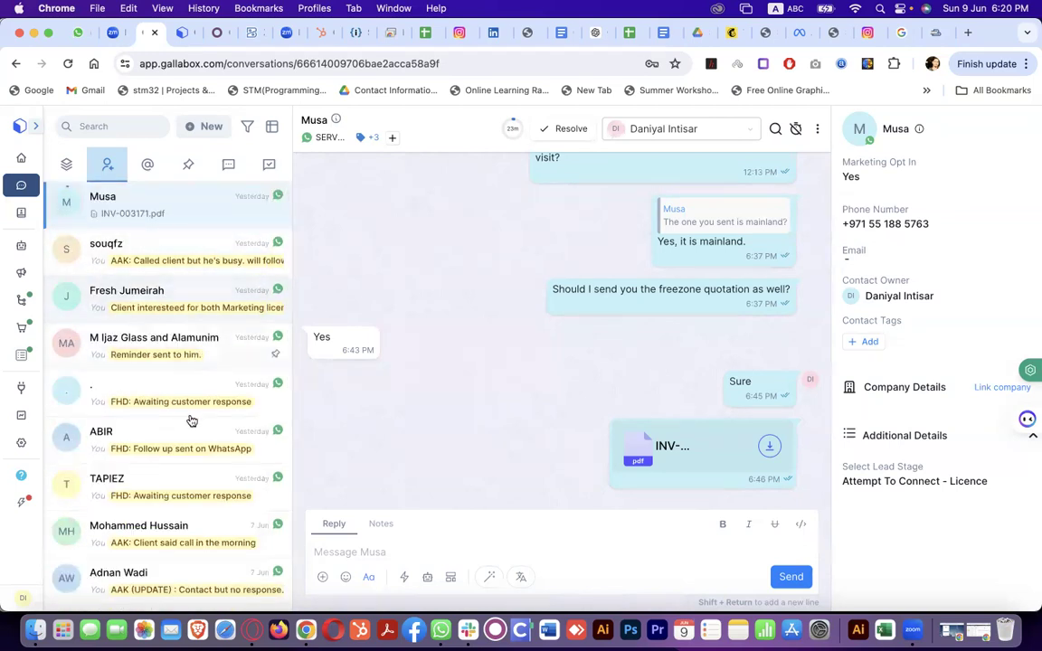
scroll(197, 389, down, 5)
scroll(207, 348, up, 5)
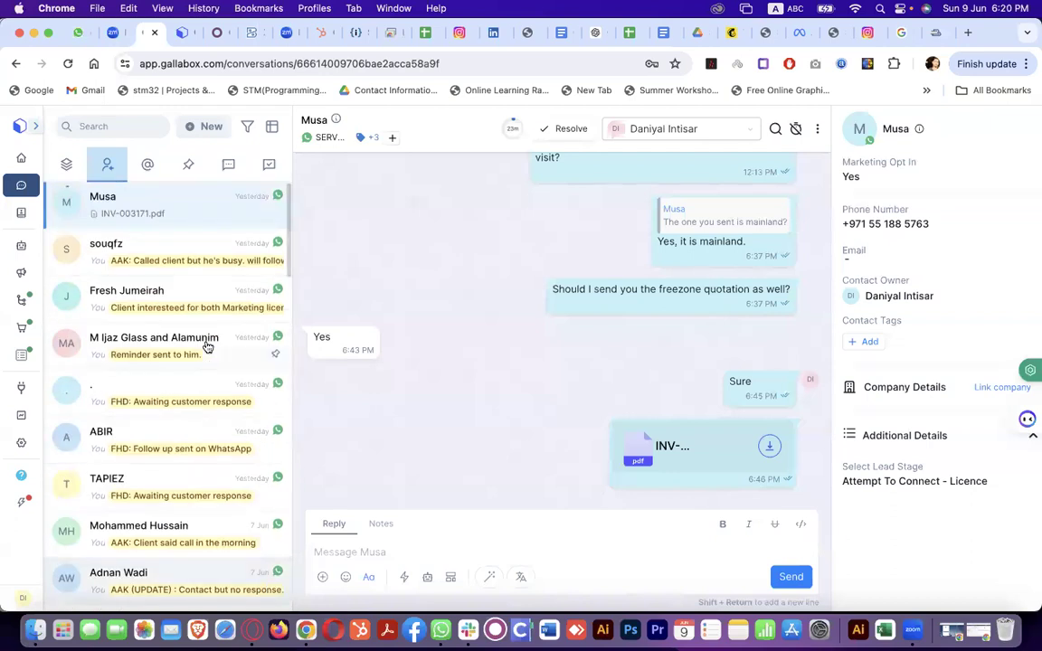
Read the 'follow up sent' chat, then the glass and aluminium licence enquiry chat
click(188, 436)
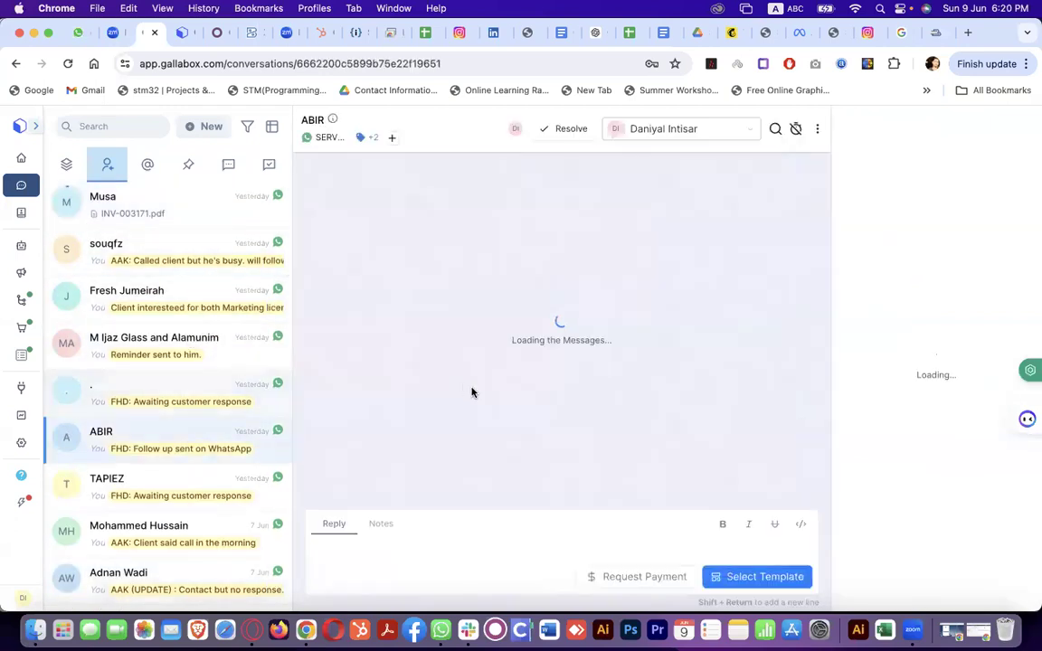
scroll(471, 392, up, 15)
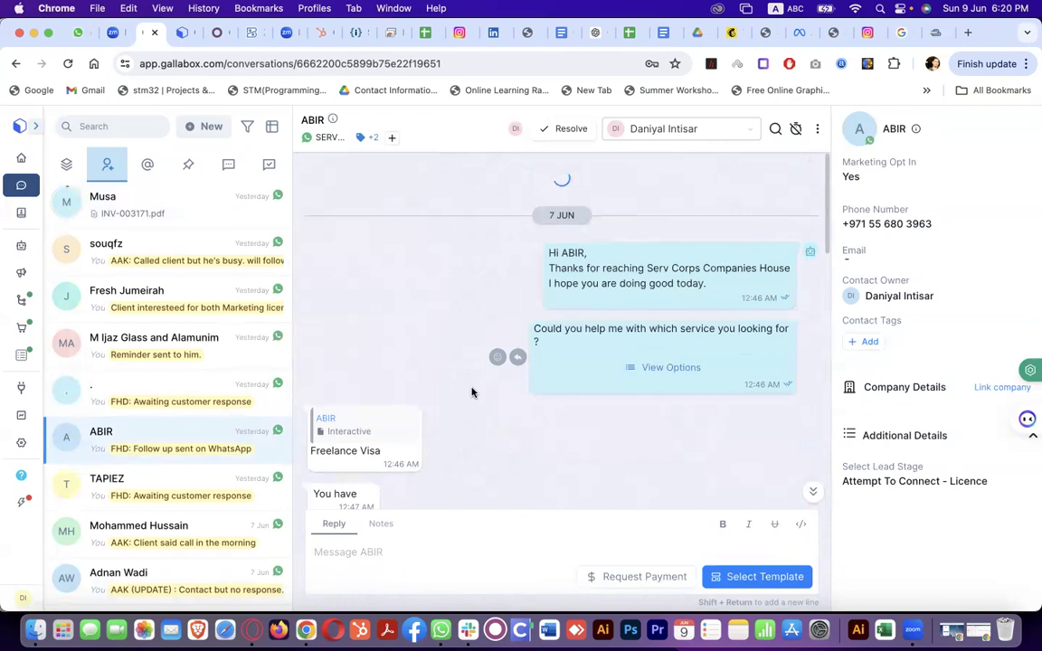
scroll(471, 392, down, 10)
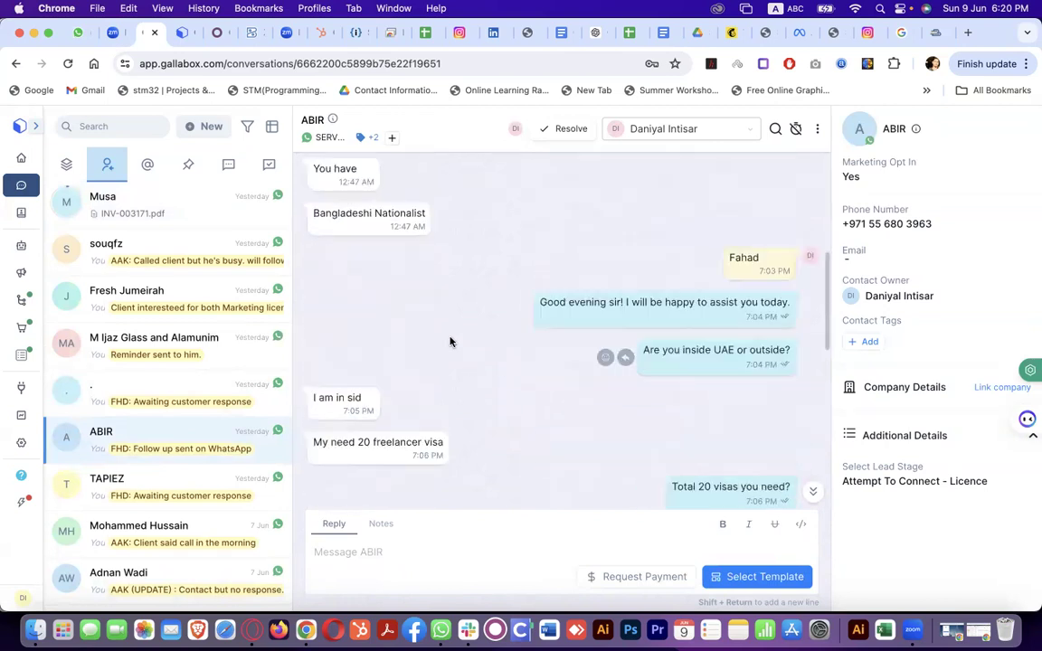
click(204, 353)
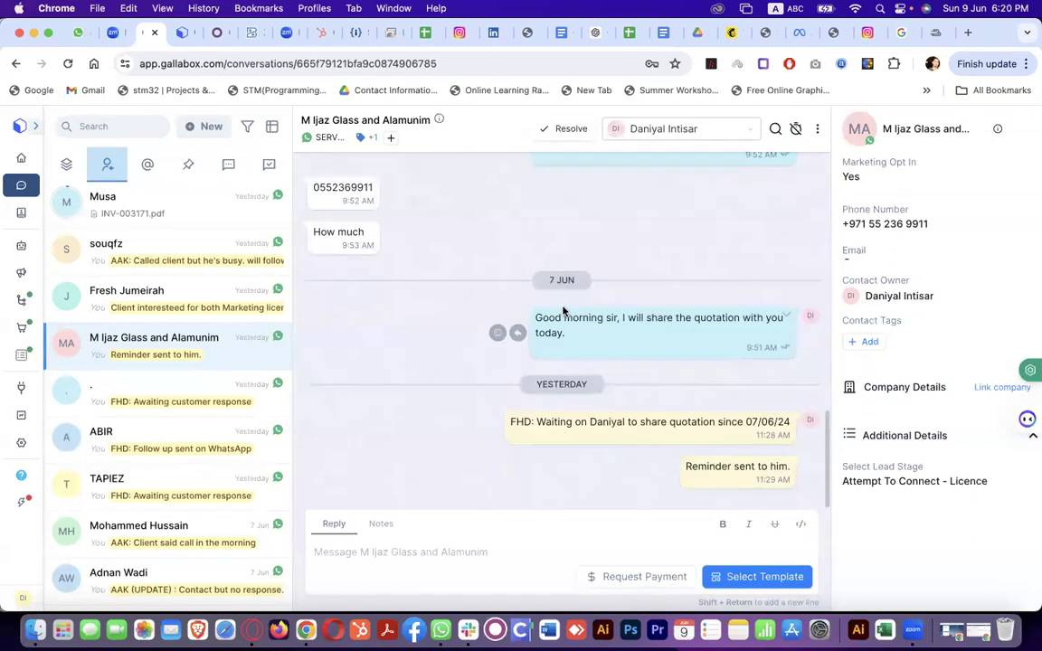
scroll(563, 311, up, 15)
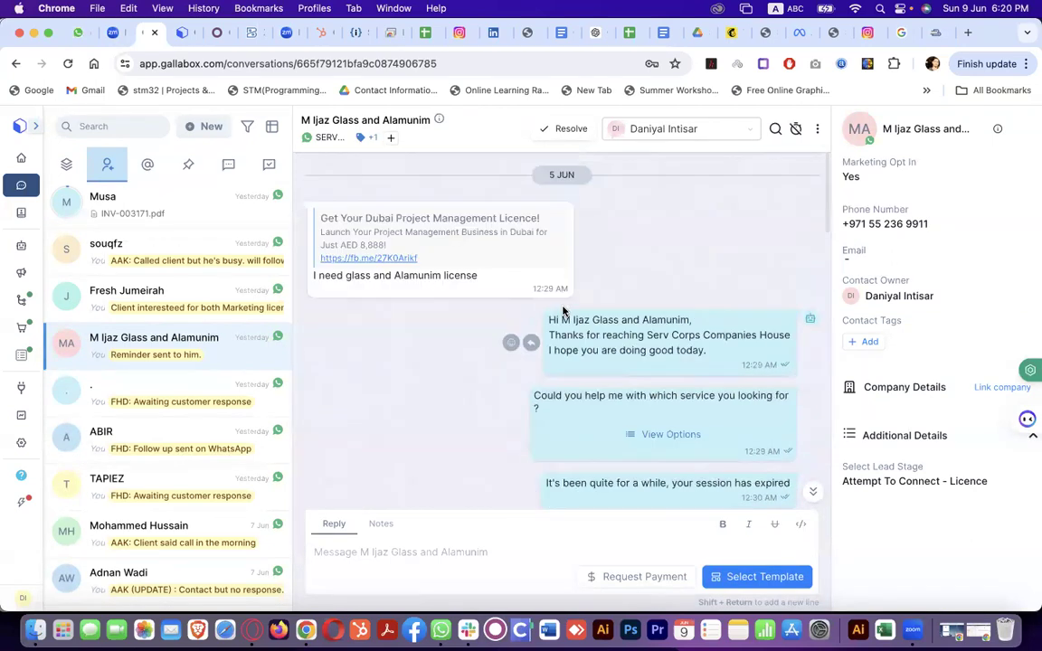
scroll(203, 461, down, 5)
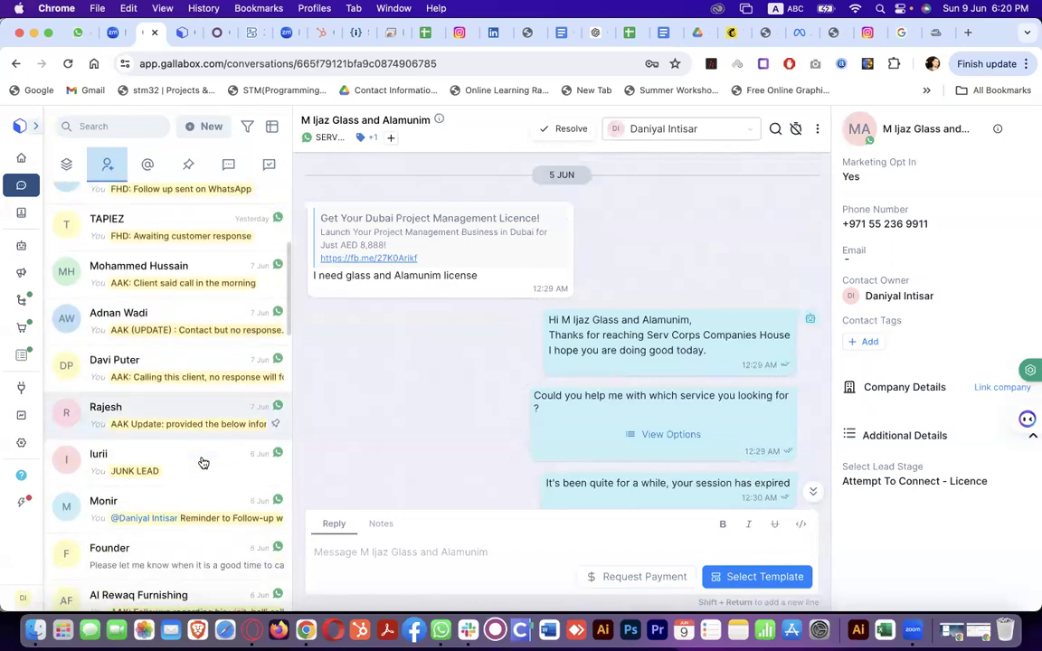
scroll(193, 486, down, 8)
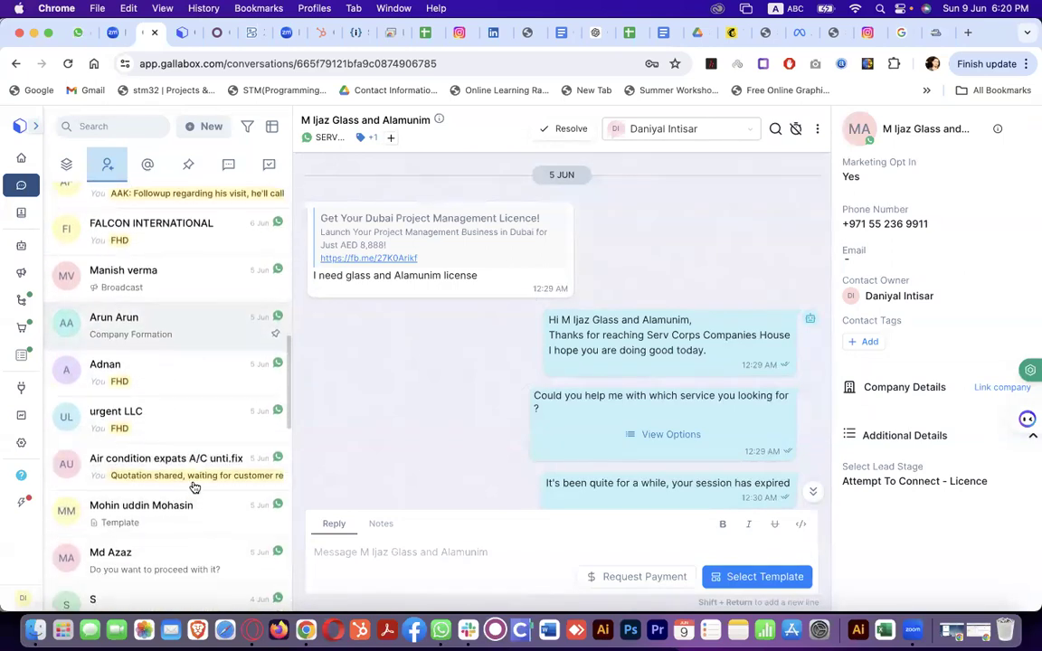
scroll(194, 486, up, 5)
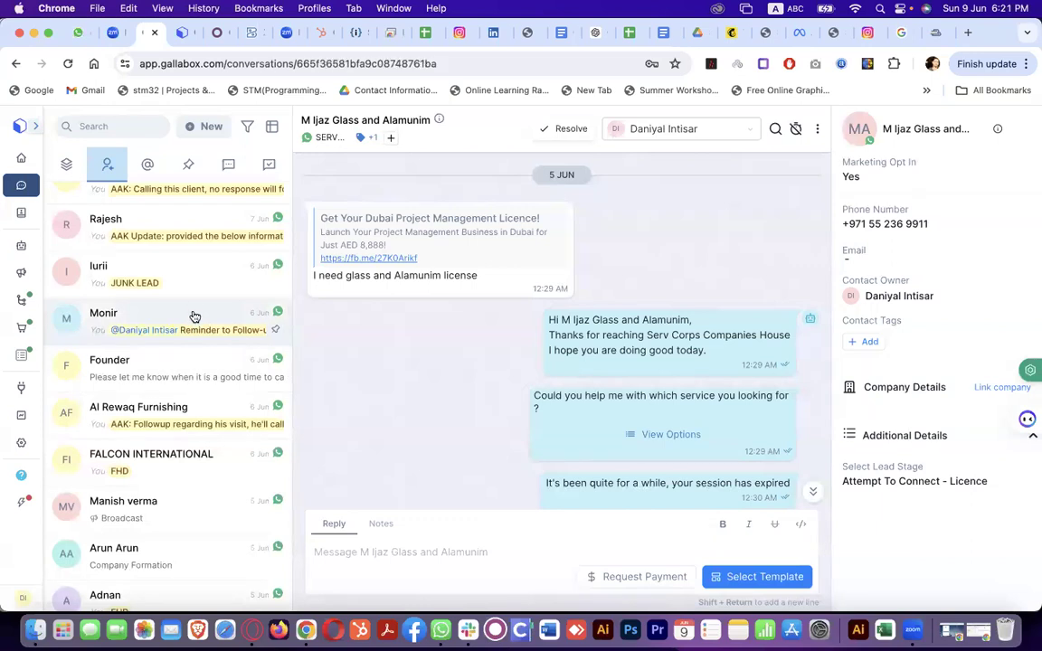
Open the chat with the follow-up reminder note and scroll back through its history
click(193, 308)
scroll(506, 276, up, 5)
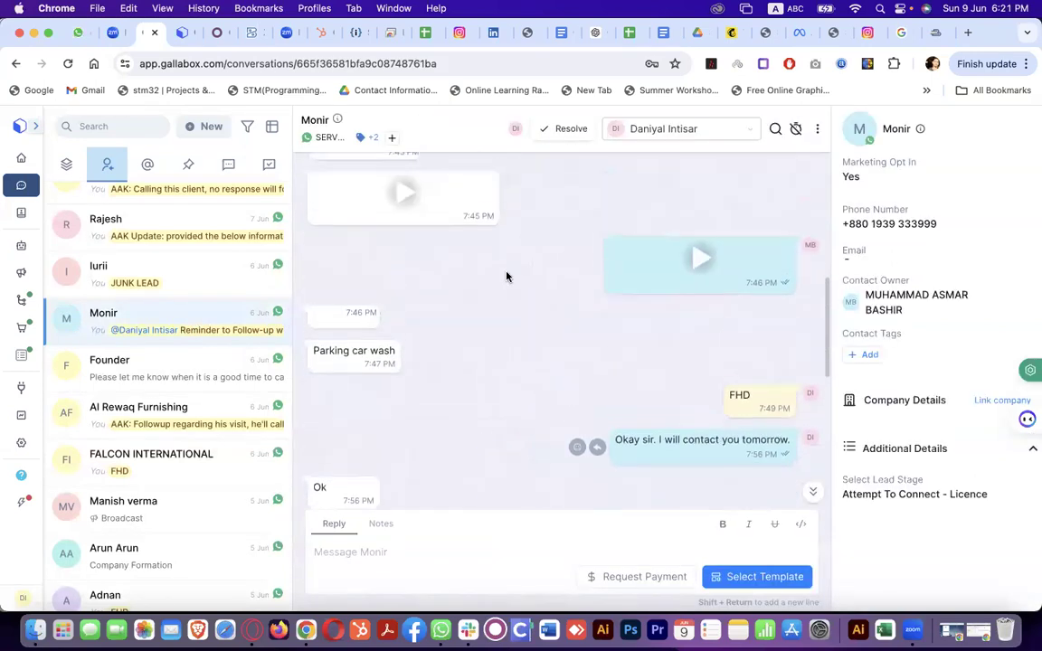
scroll(507, 276, up, 5)
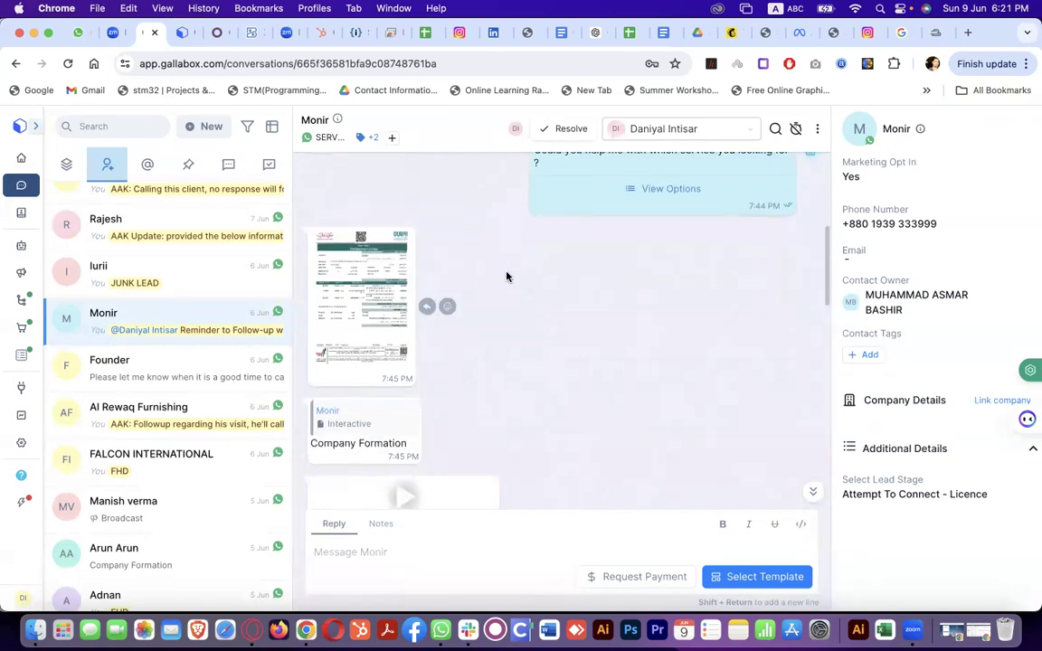
scroll(507, 276, up, 5)
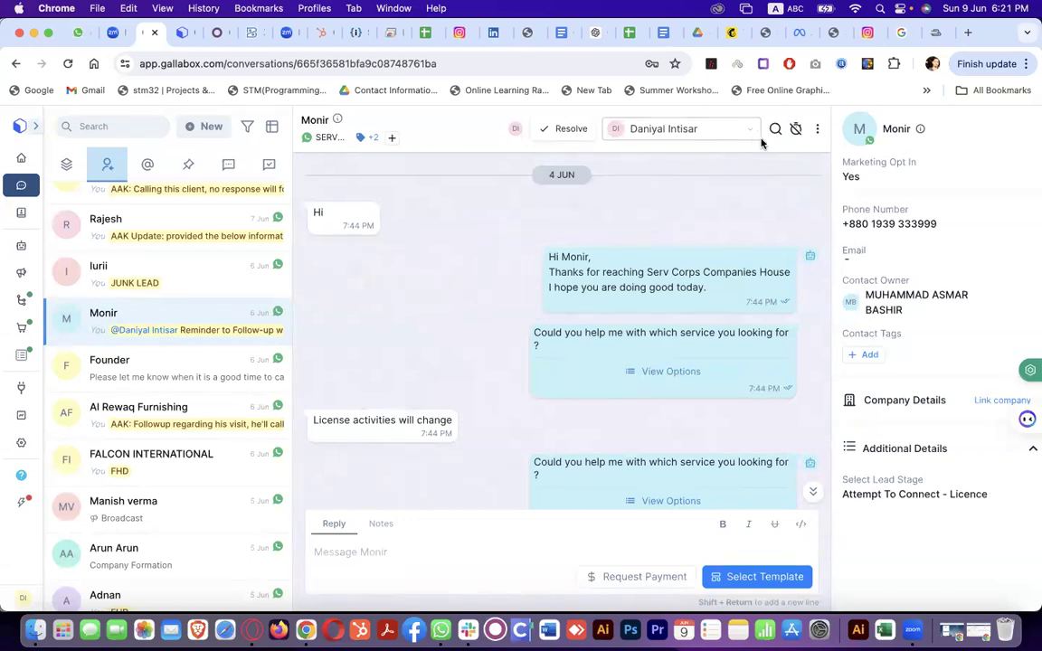
Cycle through the Unassigned, Mine, Mentions and Pinned inbox filters
click(68, 165)
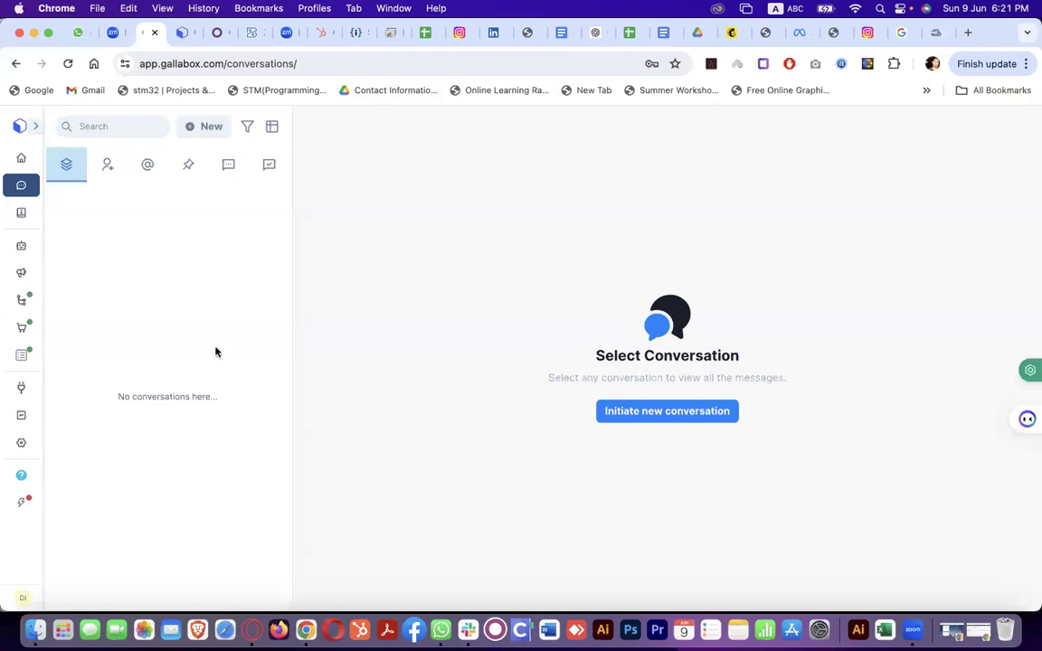
click(105, 165)
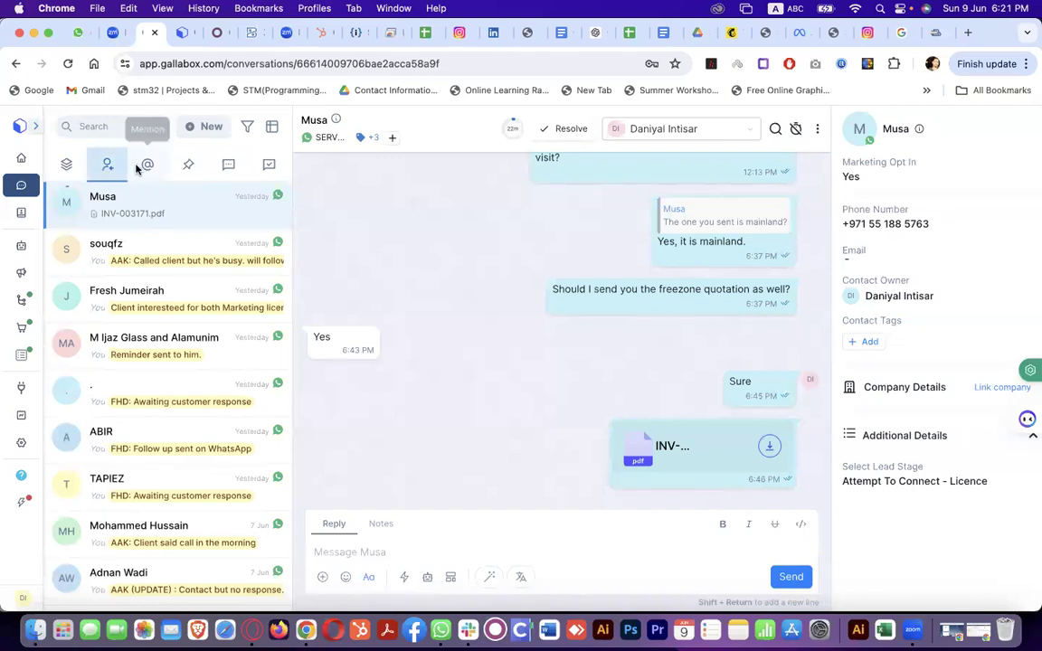
click(138, 167)
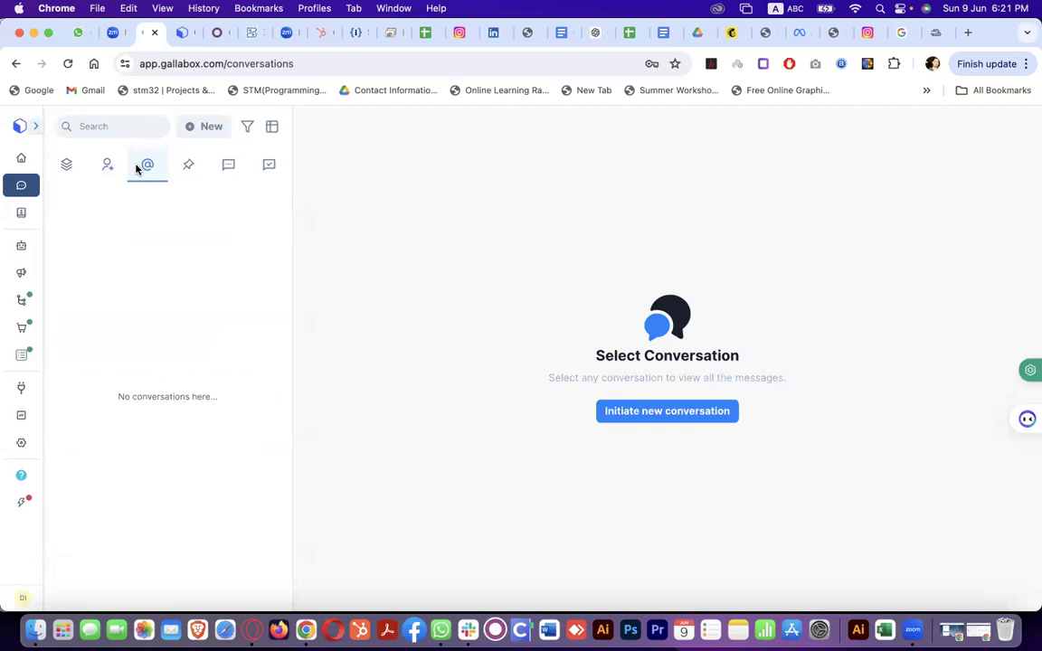
click(198, 160)
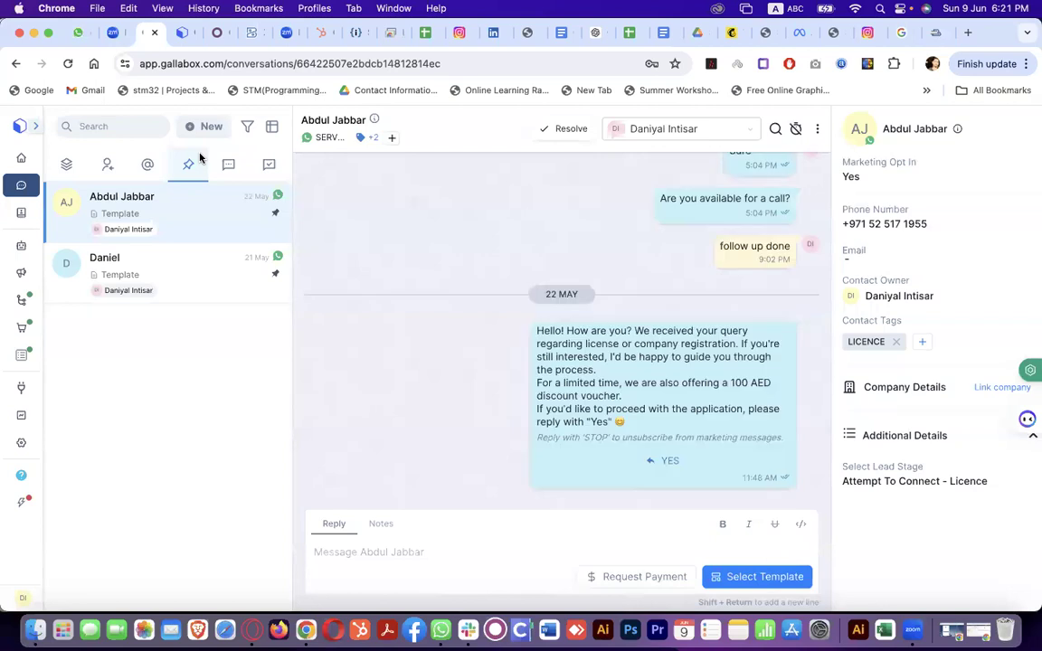
Switch the inbox to all active conversations and scroll the list
click(227, 166)
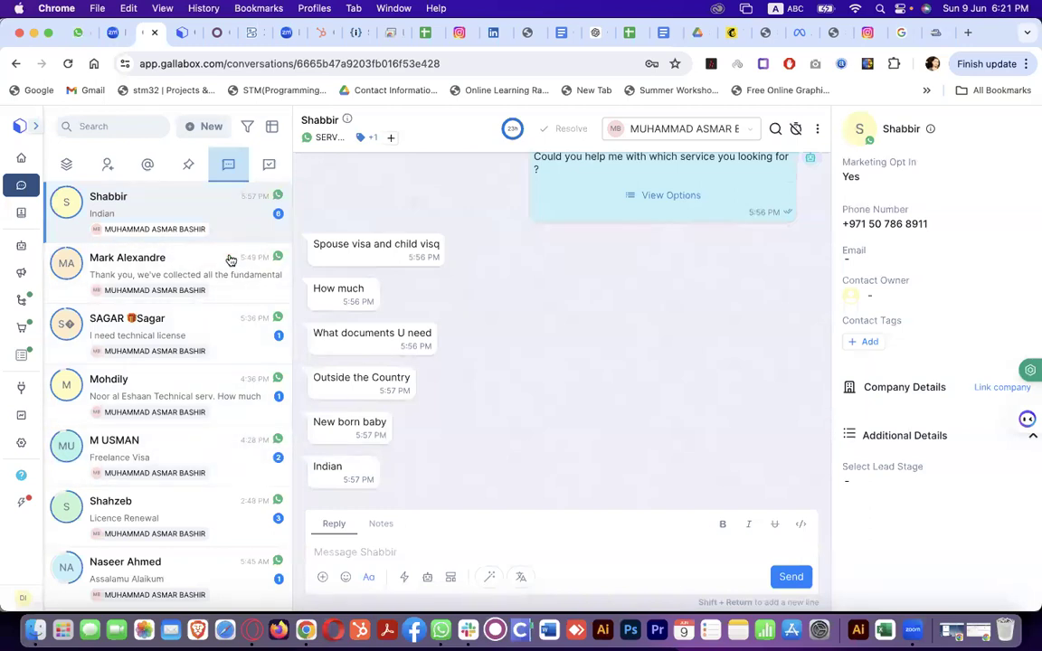
scroll(249, 437, down, 15)
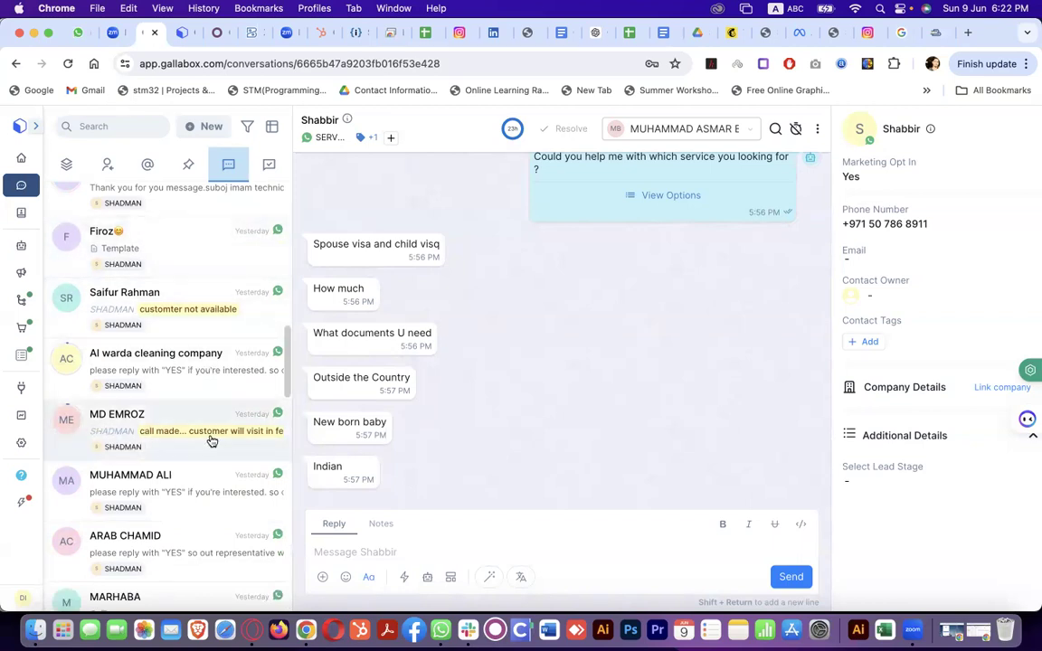
scroll(211, 438, up, 15)
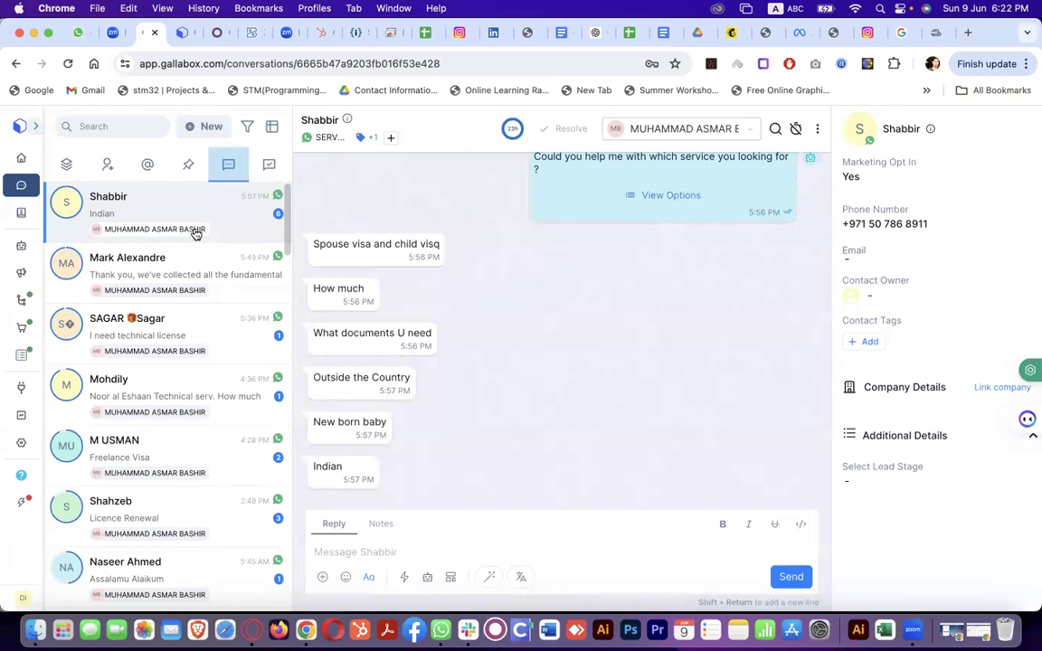
scroll(194, 233, down, 15)
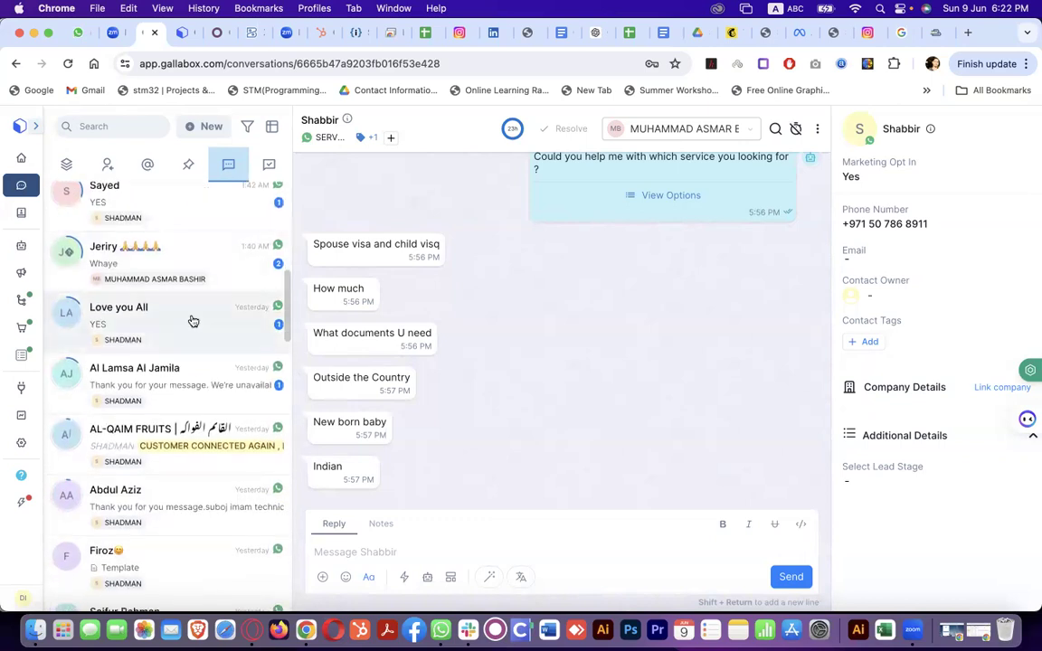
Open the chat with the unread YES reply and scroll further down the list
click(193, 321)
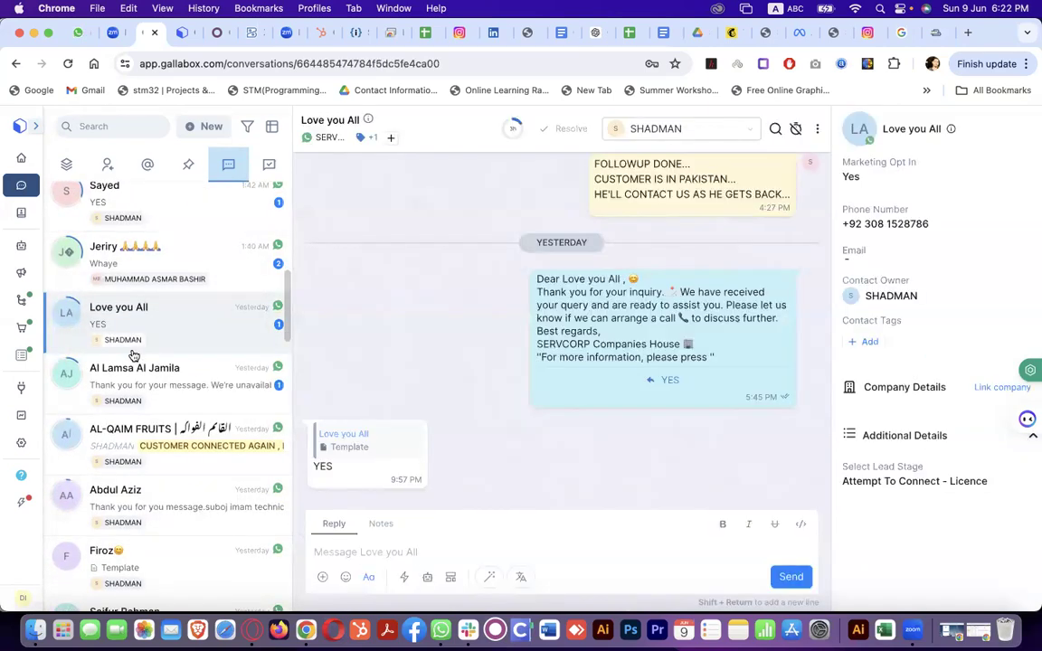
scroll(133, 356, down, 10)
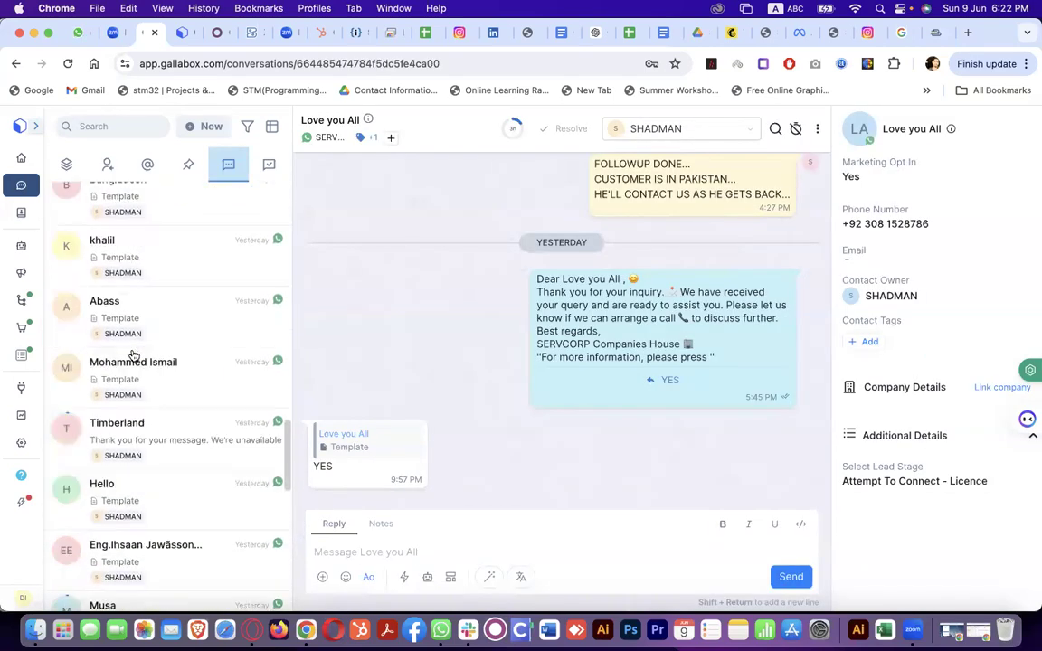
scroll(133, 357, down, 10)
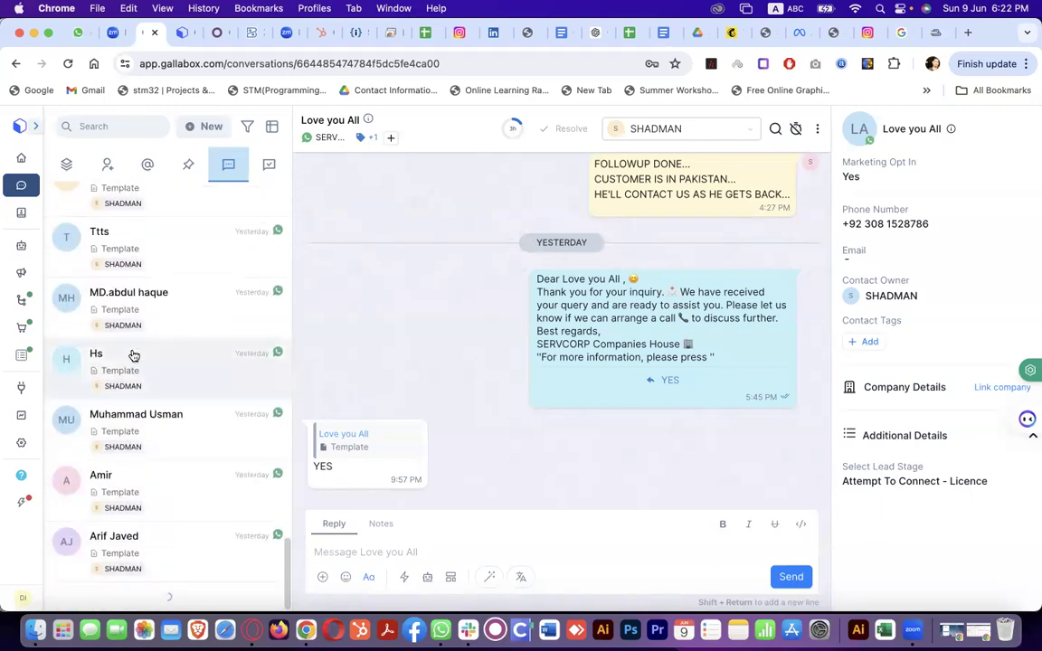
scroll(133, 355, down, 8)
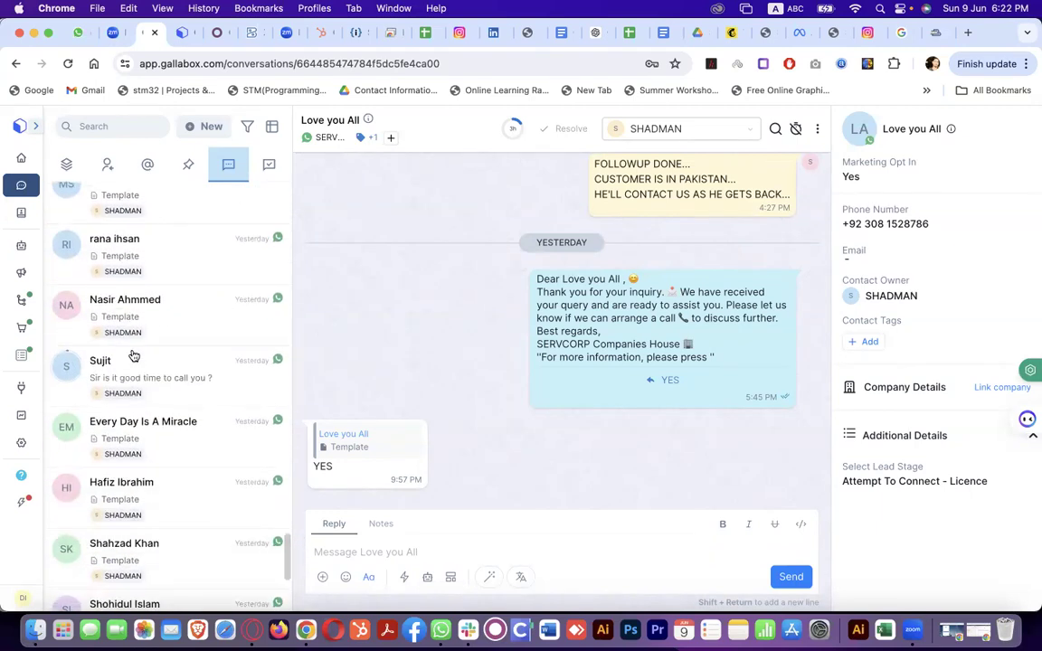
scroll(133, 356, down, 4)
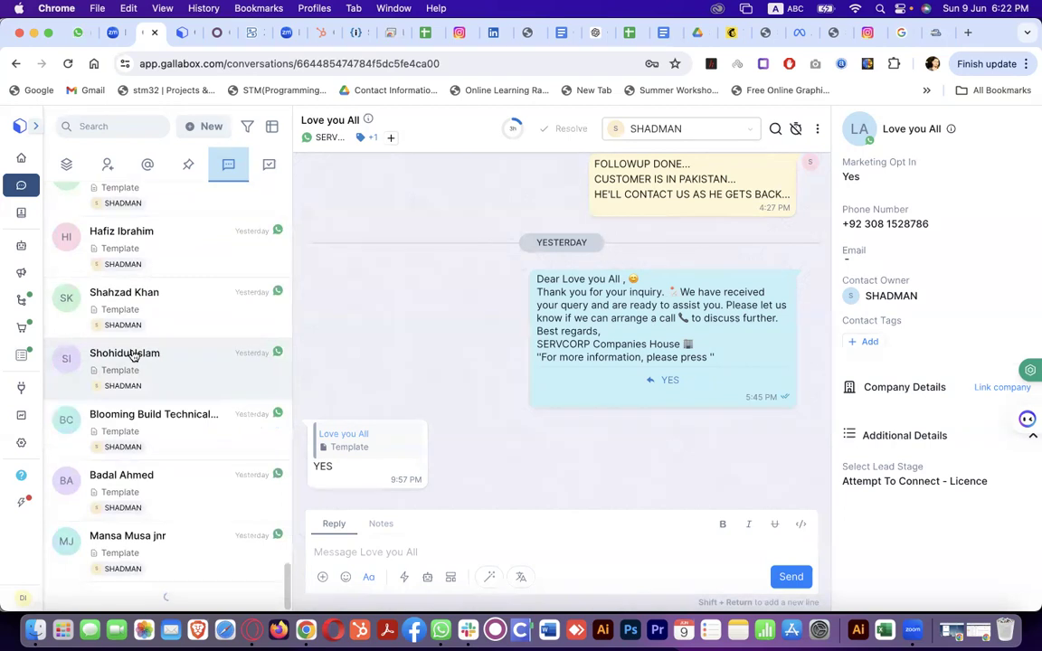
scroll(133, 355, down, 10)
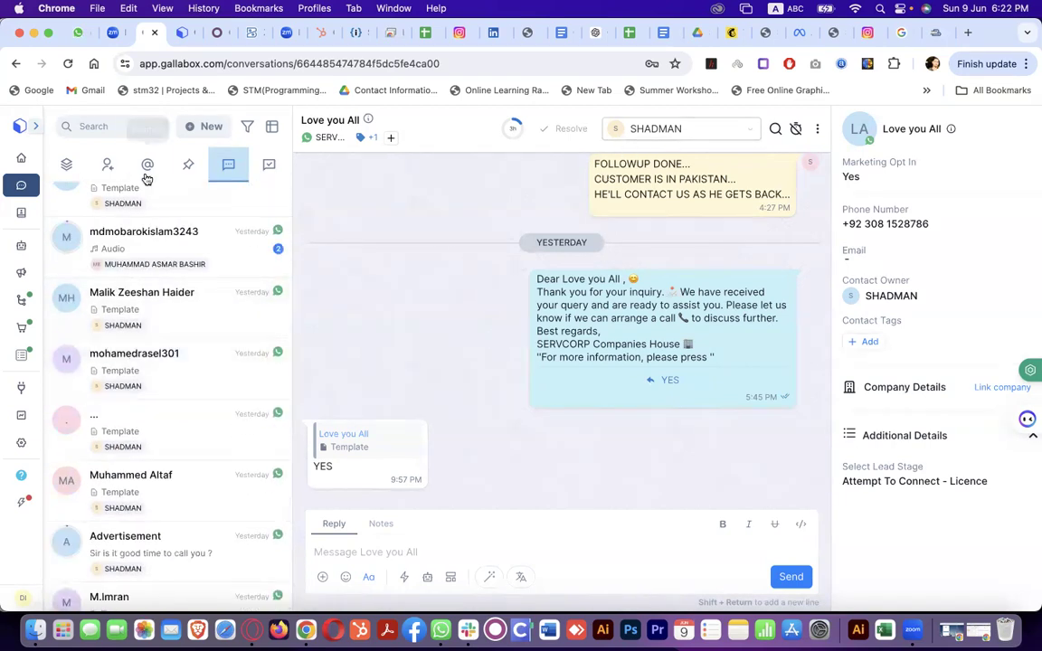
Show my conversations and open the current chat's assignee dropdown
click(112, 174)
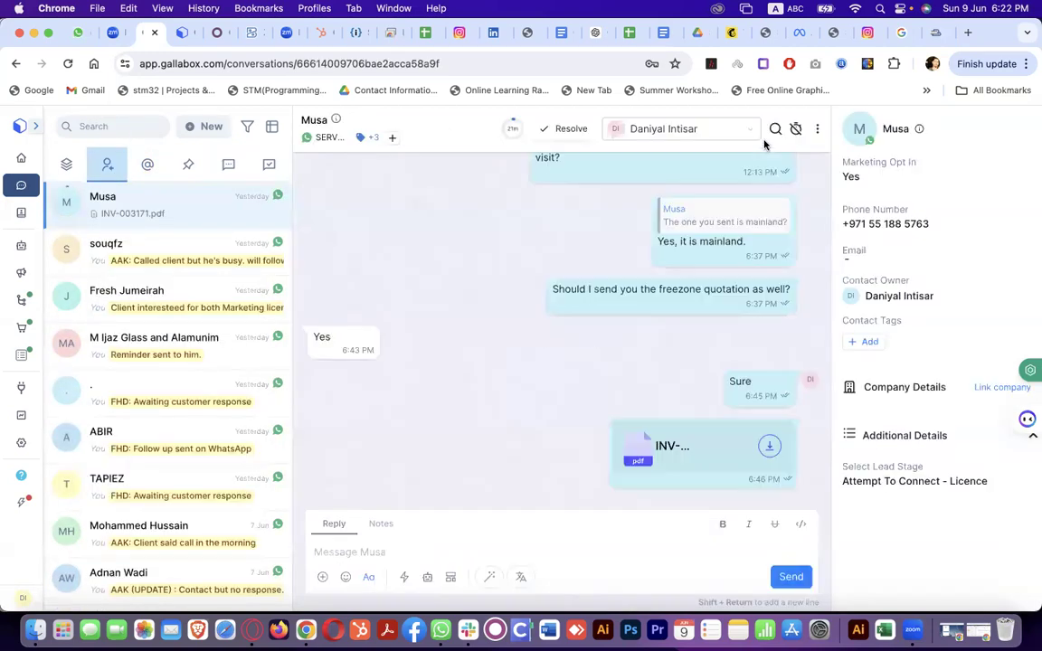
click(746, 132)
scroll(712, 308, down, 1)
scroll(713, 312, down, 5)
scroll(712, 312, up, 8)
scroll(712, 312, down, 3)
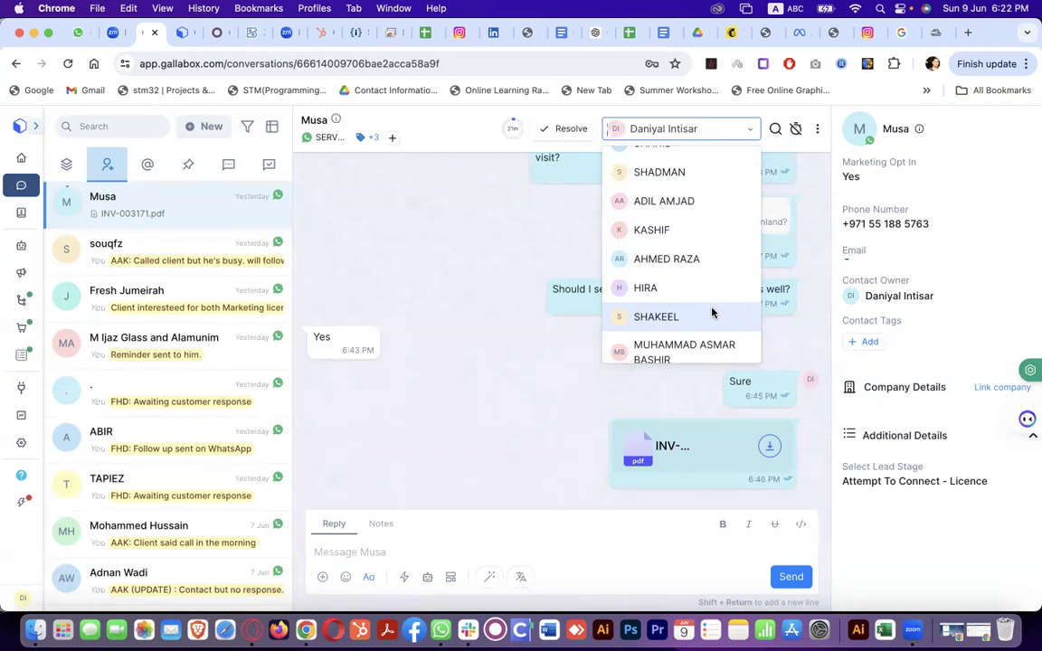
Scroll through the possible assignees and close the list without reassigning
scroll(712, 312, up, 3)
scroll(712, 312, down, 4)
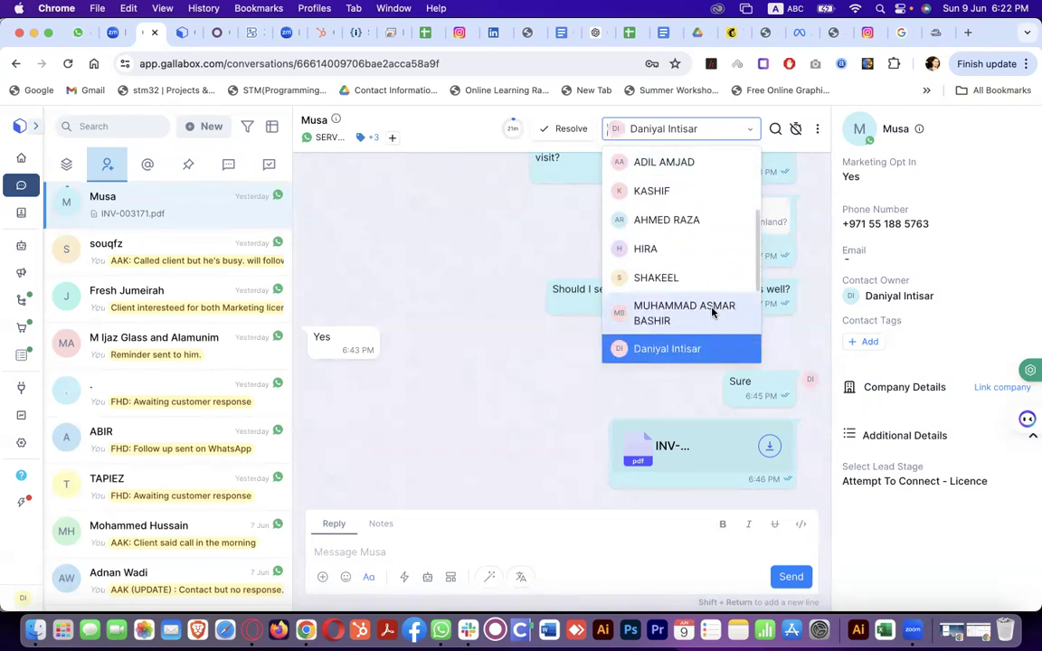
scroll(712, 313, up, 4)
scroll(712, 312, down, 4)
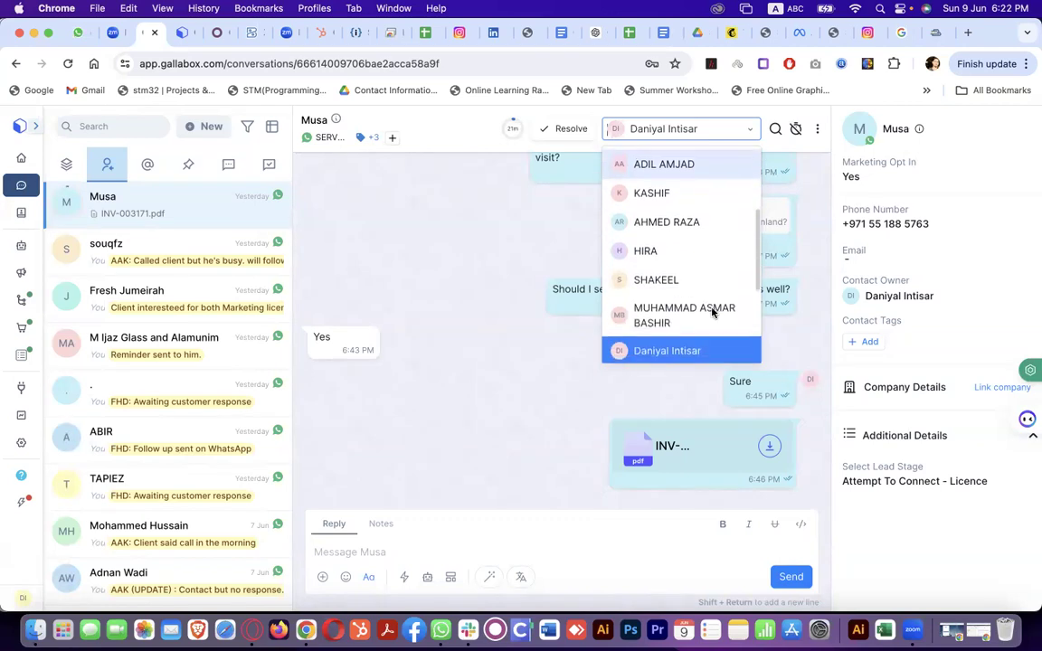
scroll(712, 312, down, 3)
scroll(712, 312, up, 4)
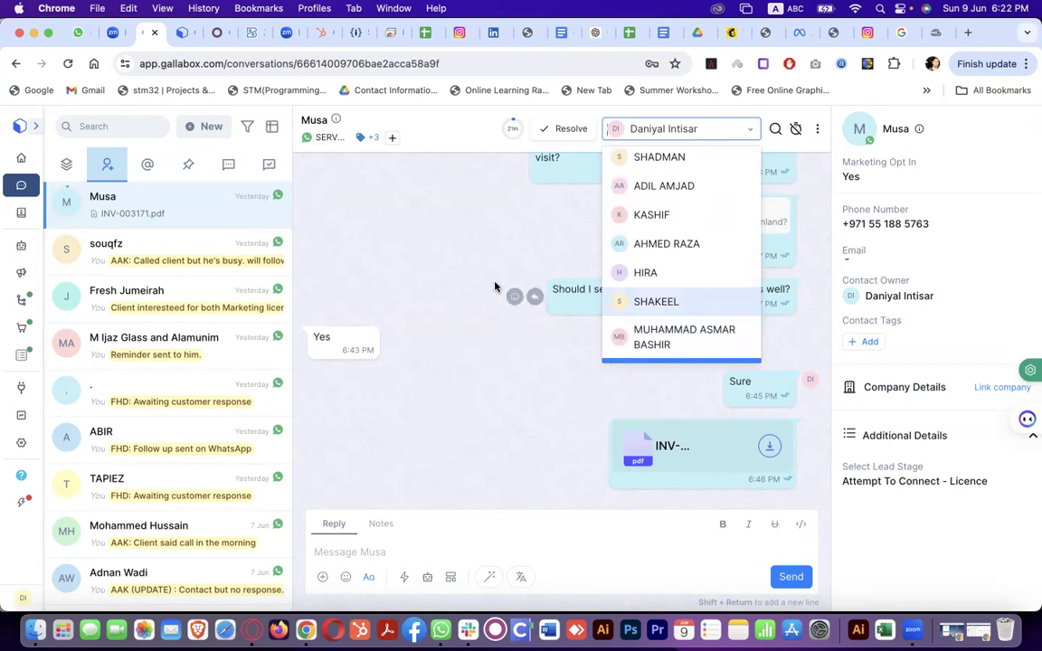
click(555, 258)
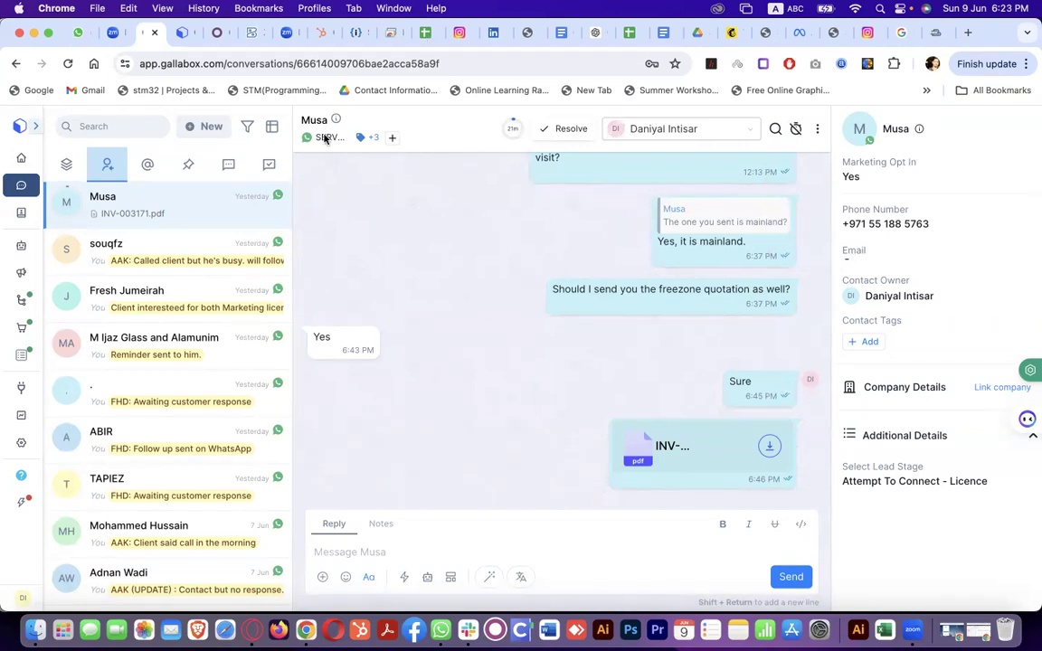
View the WhatsApp channel list on the Home dashboard, then go back to Conversations
click(21, 158)
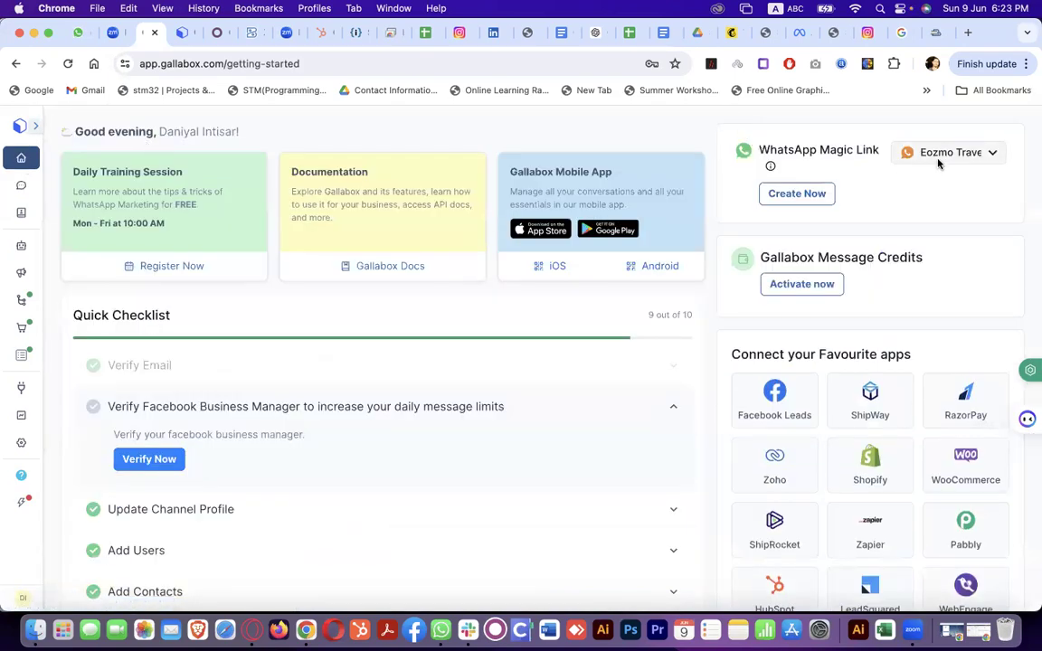
click(914, 152)
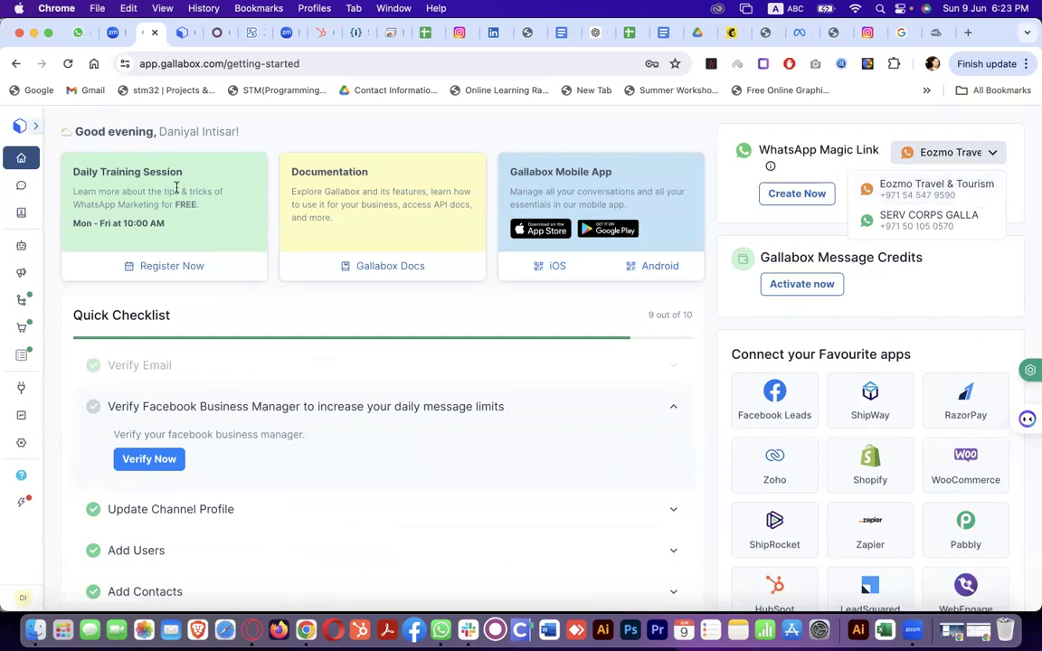
click(20, 186)
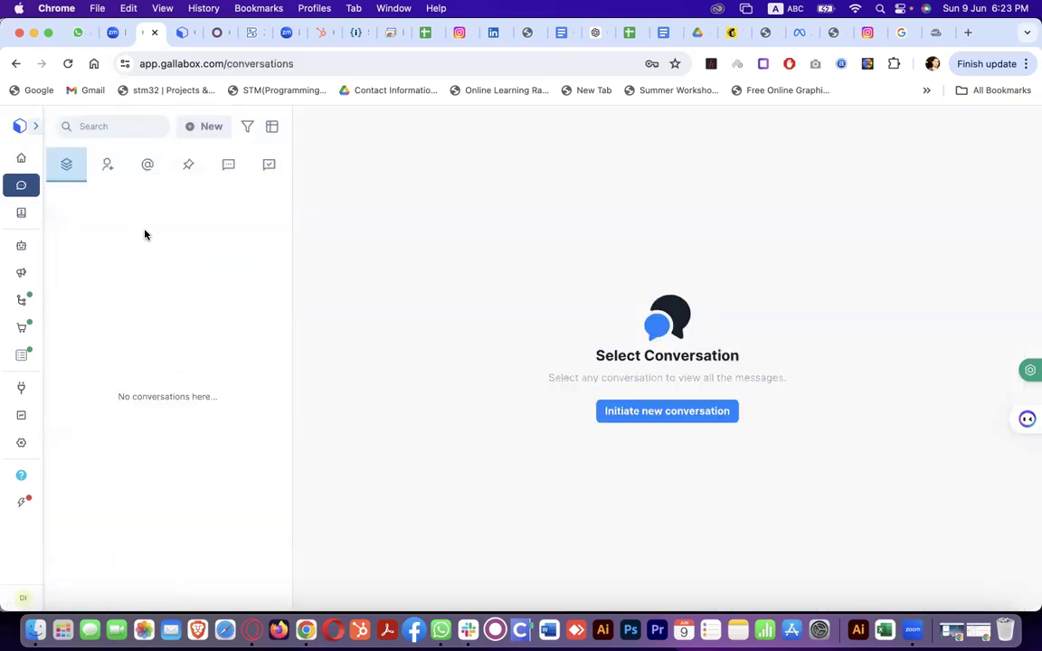
Scroll through the conversations assigned to me in the Mine tab
click(108, 164)
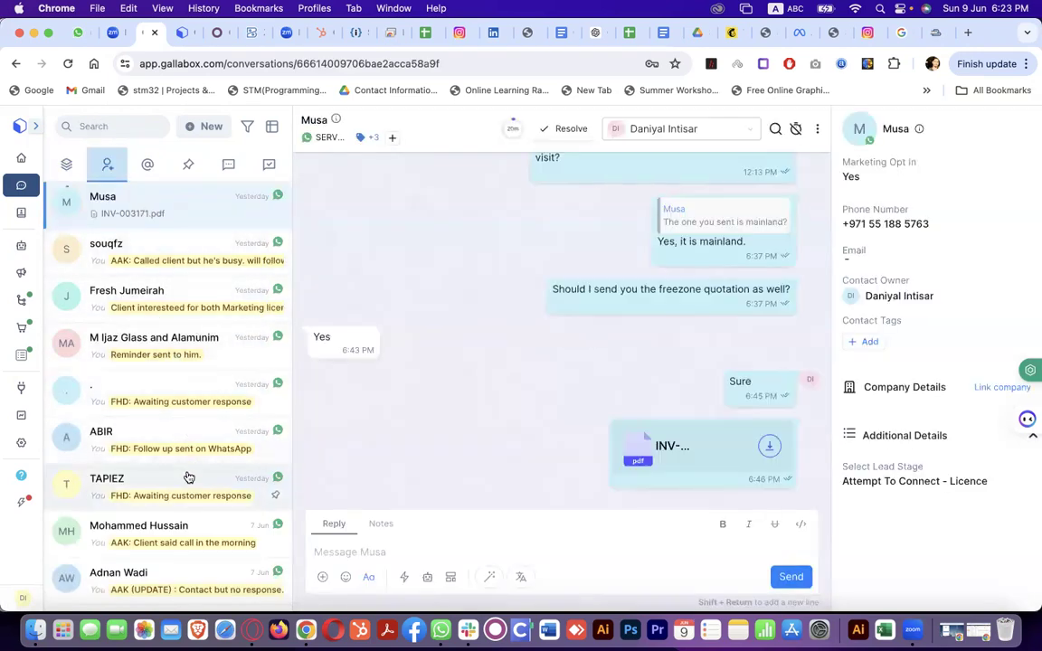
scroll(187, 478, down, 5)
scroll(188, 478, down, 3)
scroll(187, 471, up, 7)
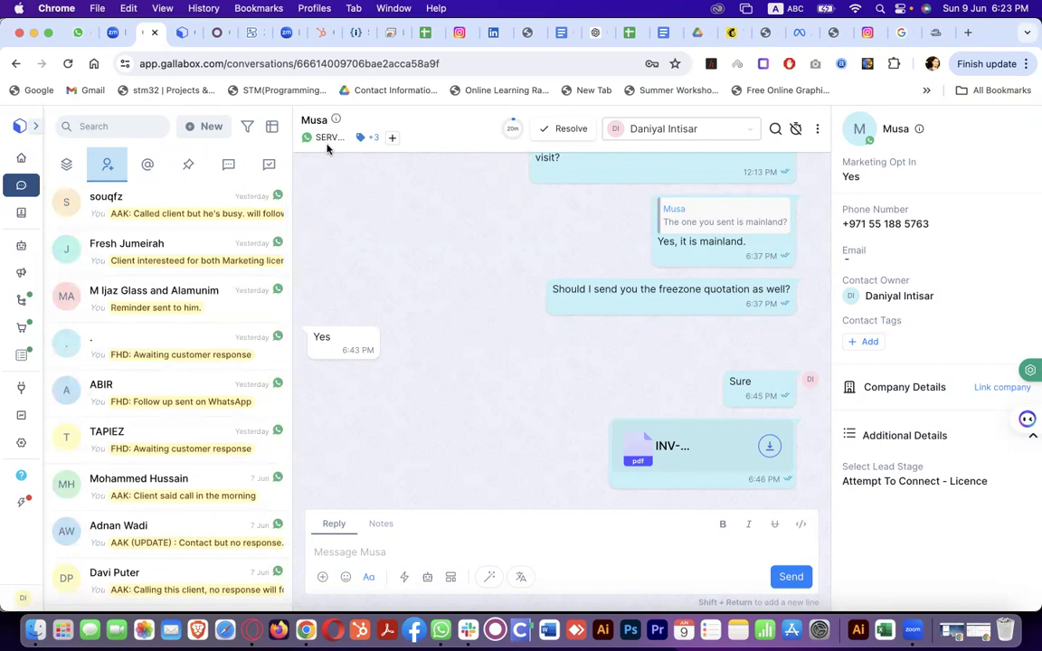
Check Resolved conversations, then open the fourth chat in the Open list
click(268, 164)
click(241, 165)
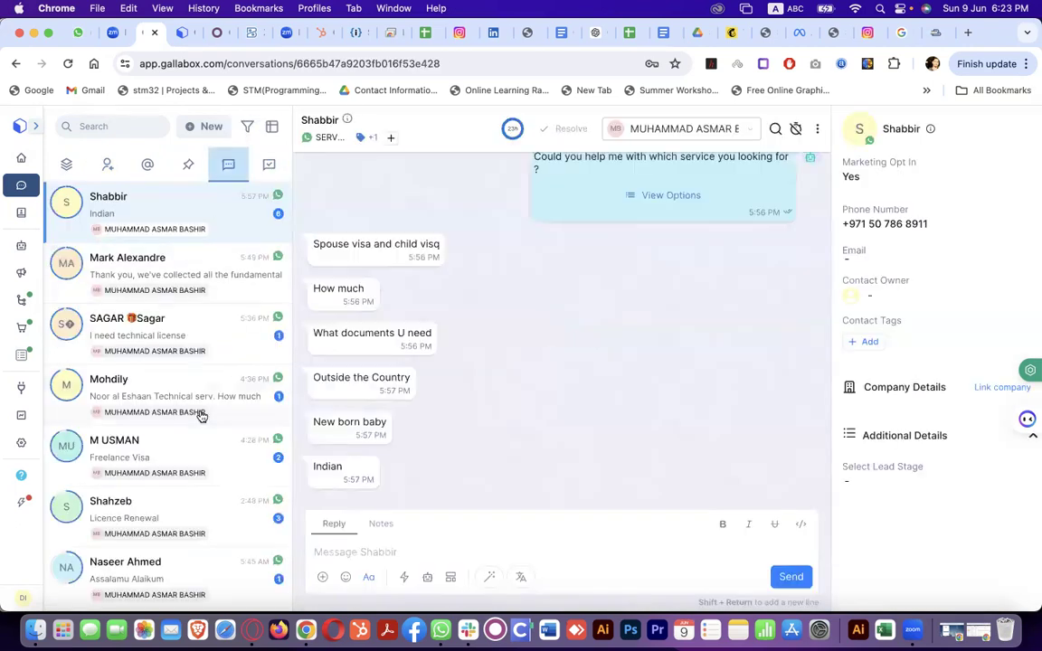
scroll(200, 410, down, 10)
scroll(201, 408, down, 15)
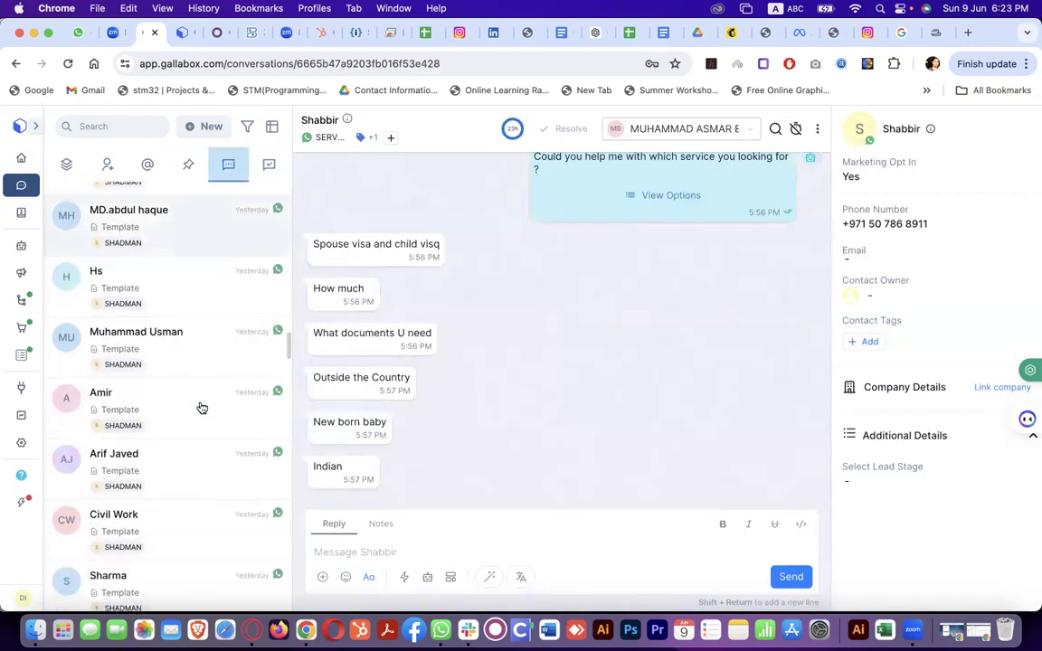
scroll(201, 409, up, 2)
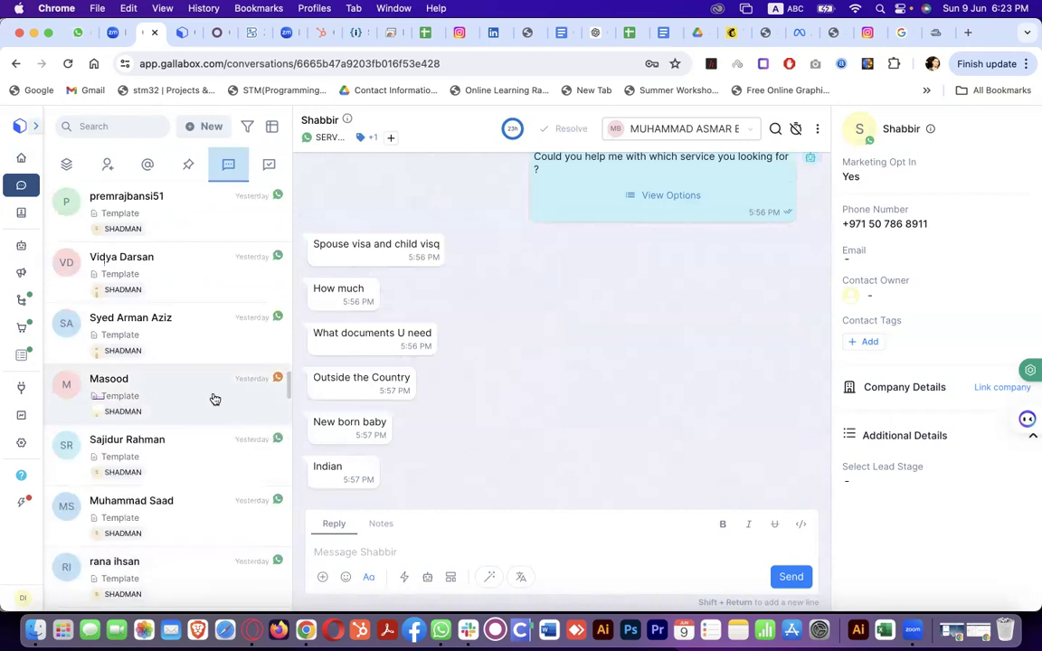
click(275, 392)
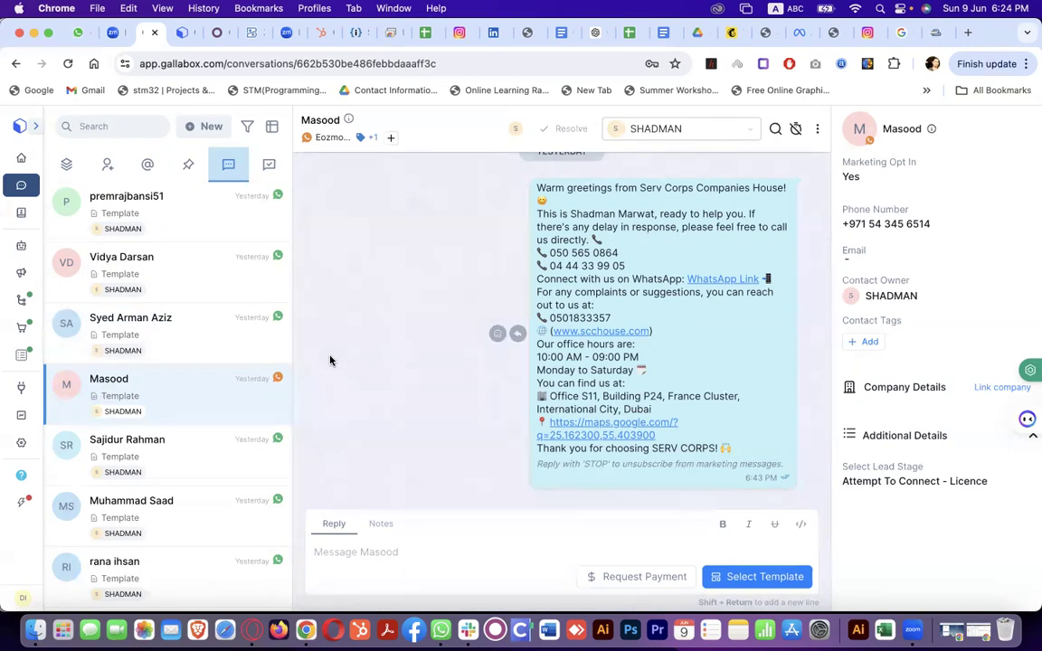
Scroll up through that chat's earlier messages, then show the Mine conversations again
scroll(164, 286, up, 5)
scroll(184, 324, up, 5)
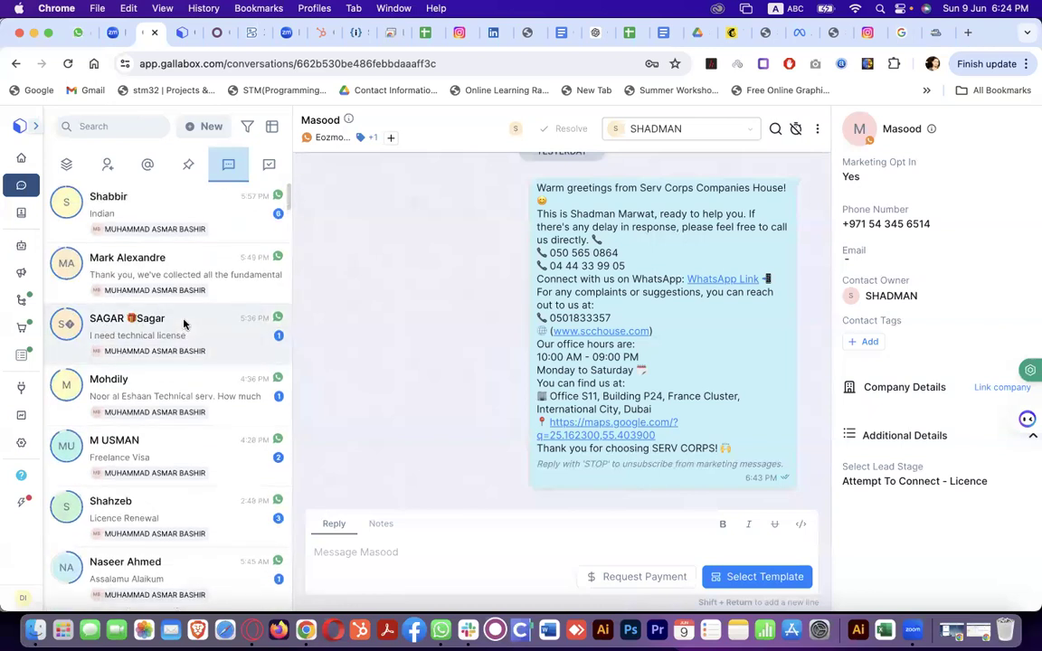
click(106, 165)
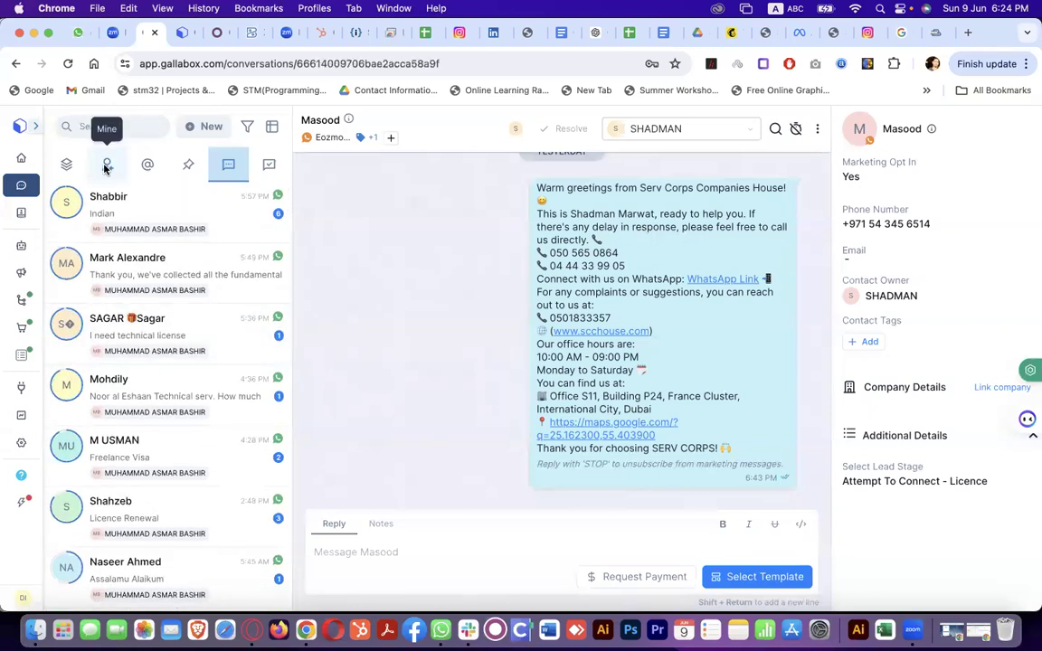
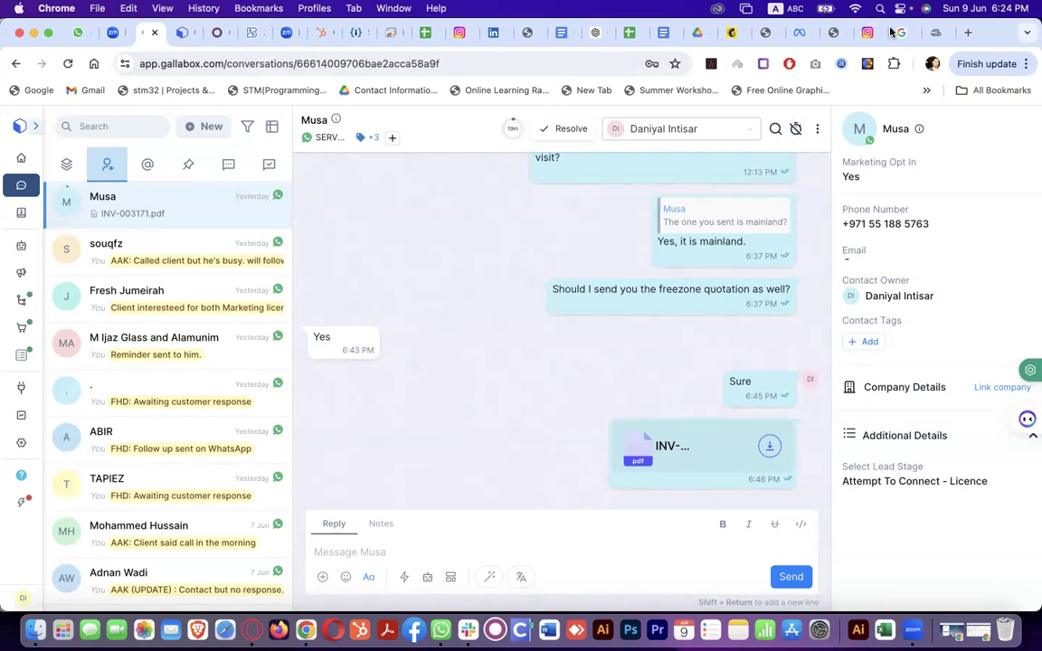
Switch from the Gallabox conversation to the Odoo apps overview tab
click(223, 31)
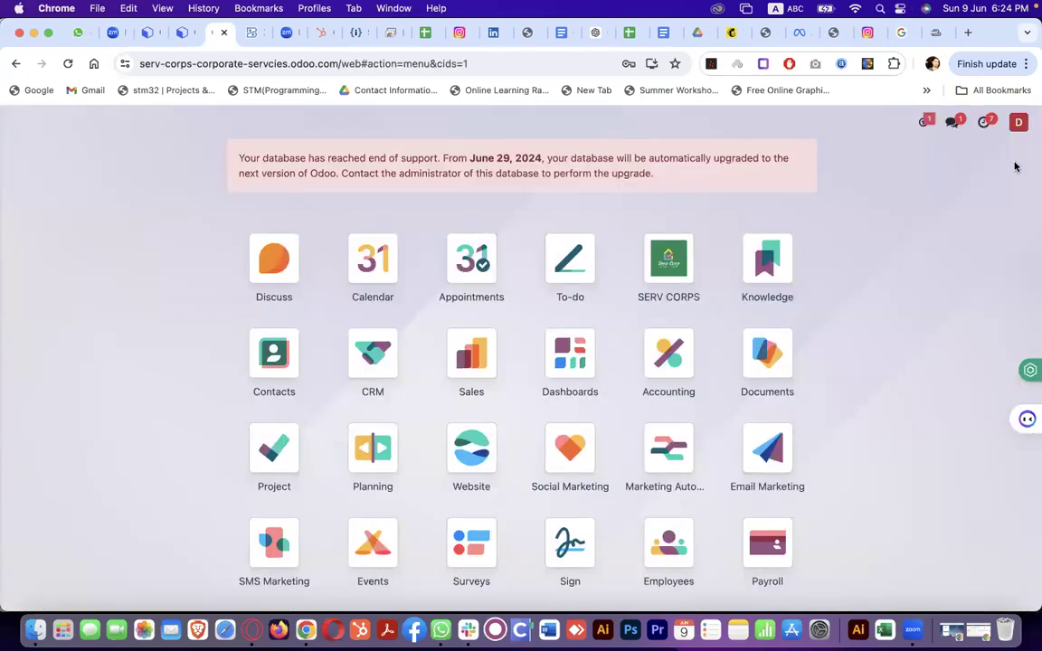
View the LABOUR VISA - WORK task board in Odoo Project, then switch to Zoho Books home
click(267, 450)
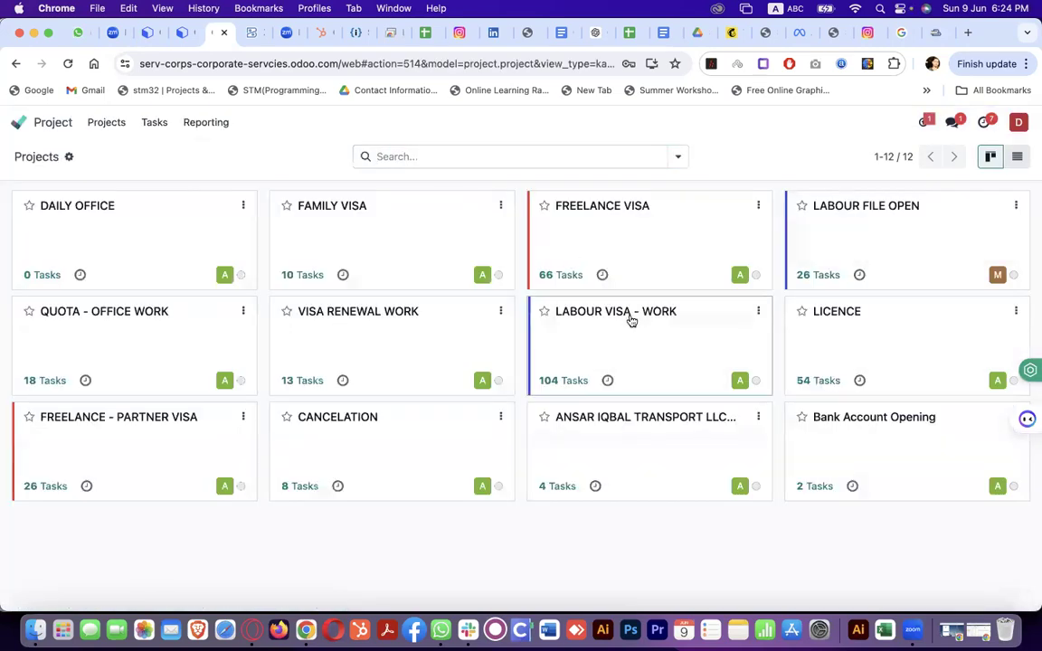
click(631, 320)
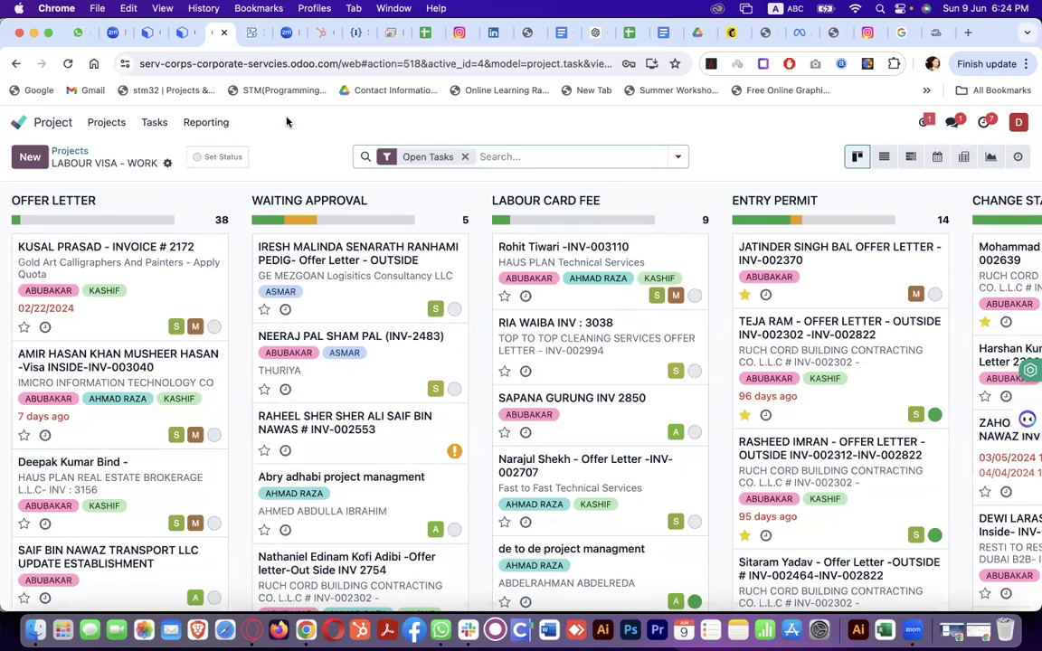
click(256, 33)
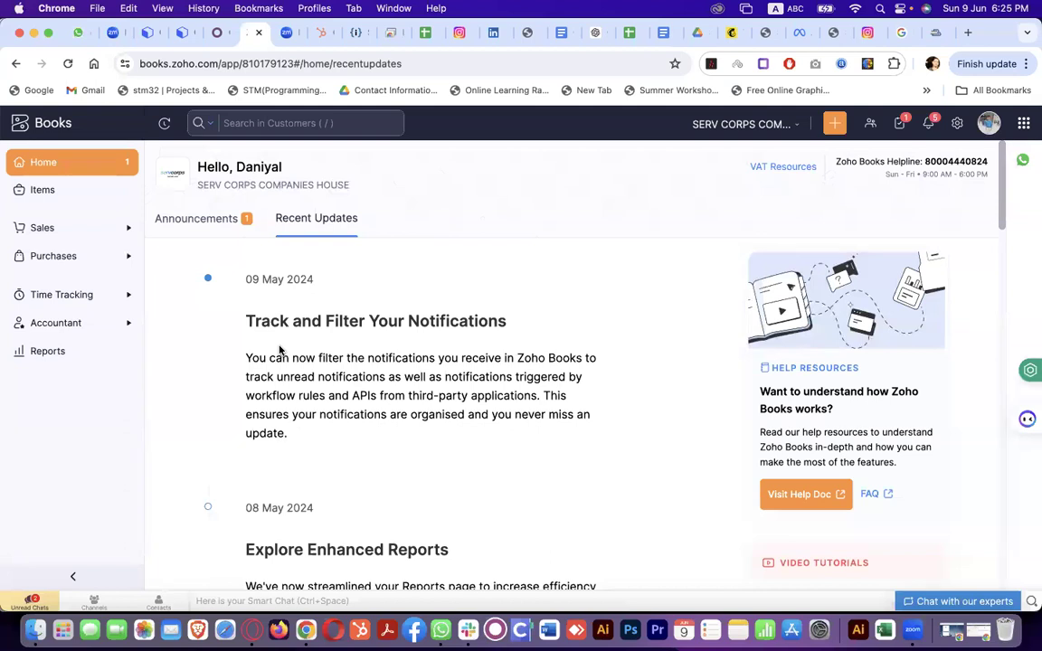
Switch to HubSpot's All contacts list of 907 records
click(319, 34)
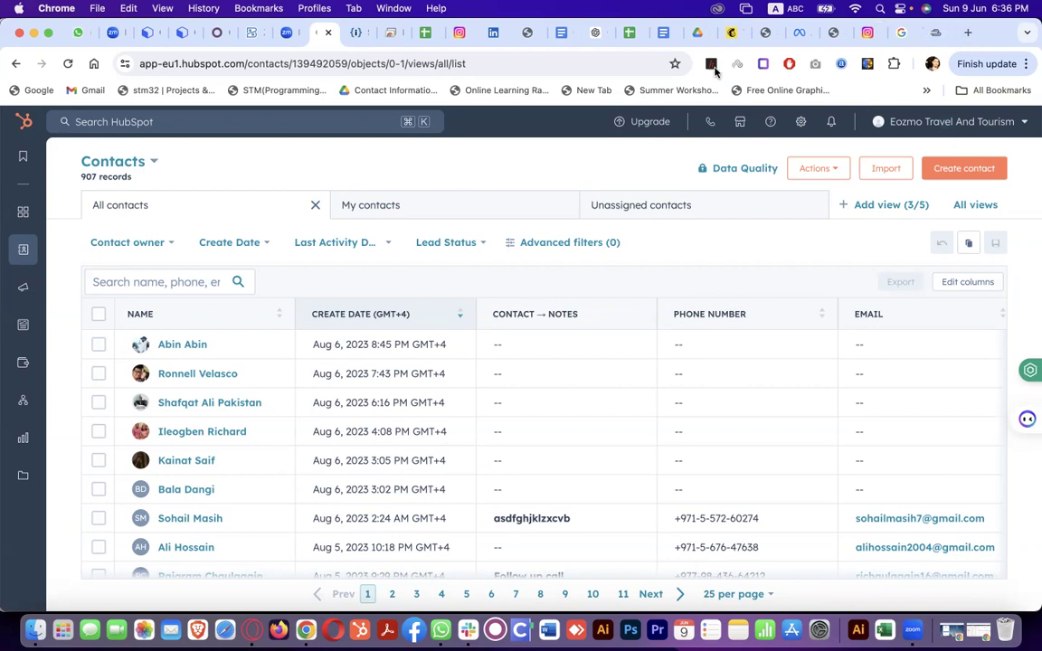
Switch to the Digital Marketing Course Plan spreadsheet in Google Sheets
click(630, 33)
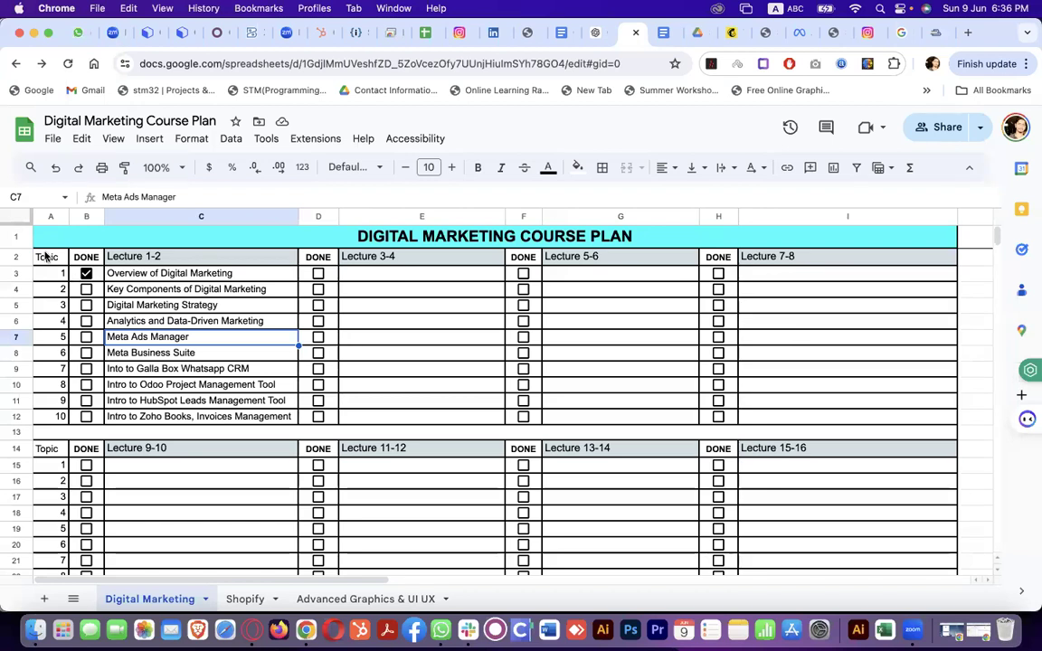
Tick DONE for the Lecture 1-2 topics from Key Components of Digital Marketing through Intro to Zoho Books
scroll(101, 534, down, 3)
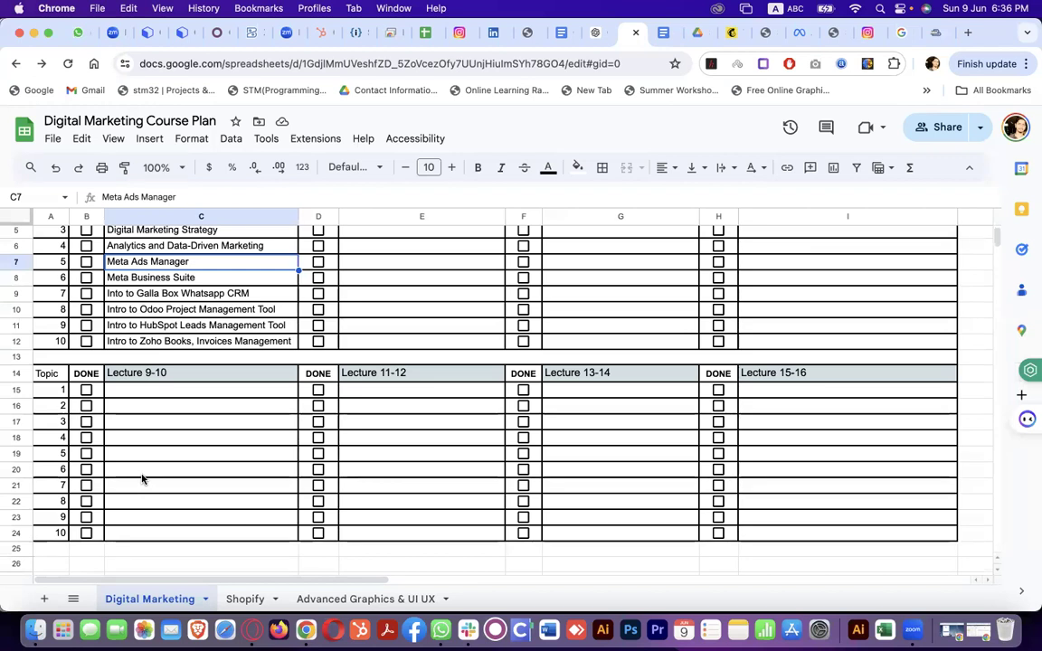
scroll(215, 443, up, 3)
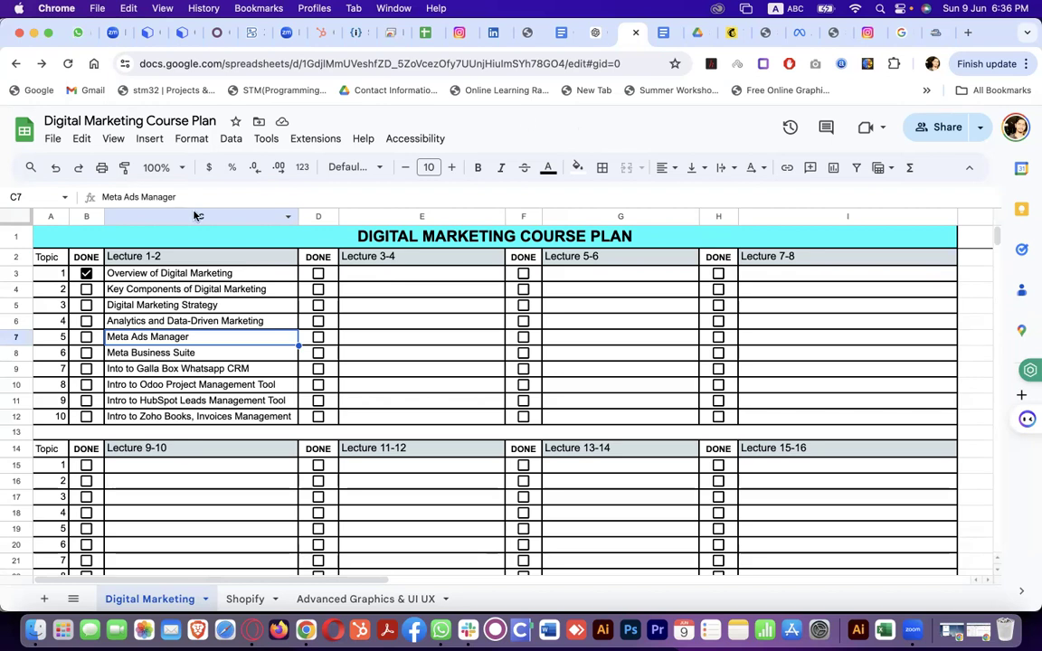
click(86, 289)
click(86, 305)
click(86, 321)
click(86, 337)
click(86, 353)
click(86, 368)
click(86, 384)
click(86, 401)
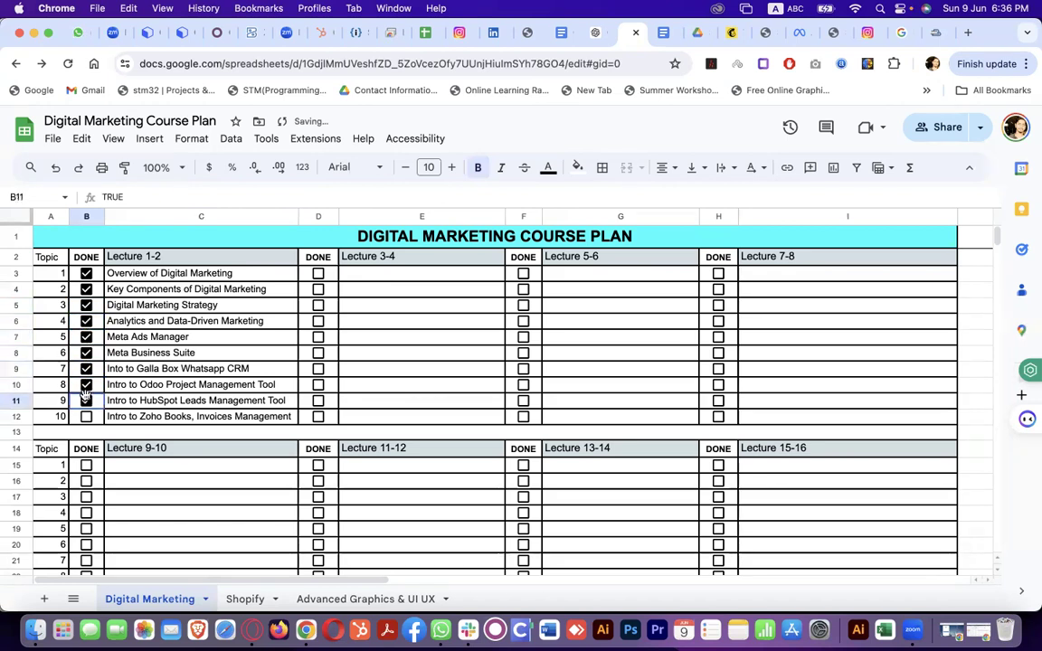
click(86, 416)
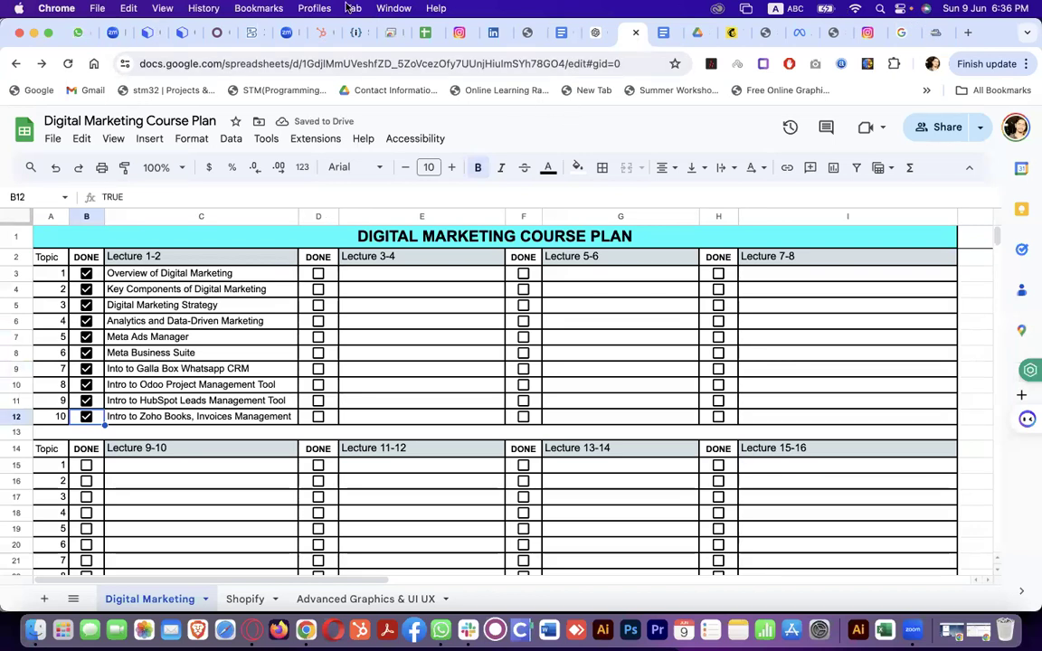
Return to the Gallabox customer conversation ending with the invoice PDF
click(145, 32)
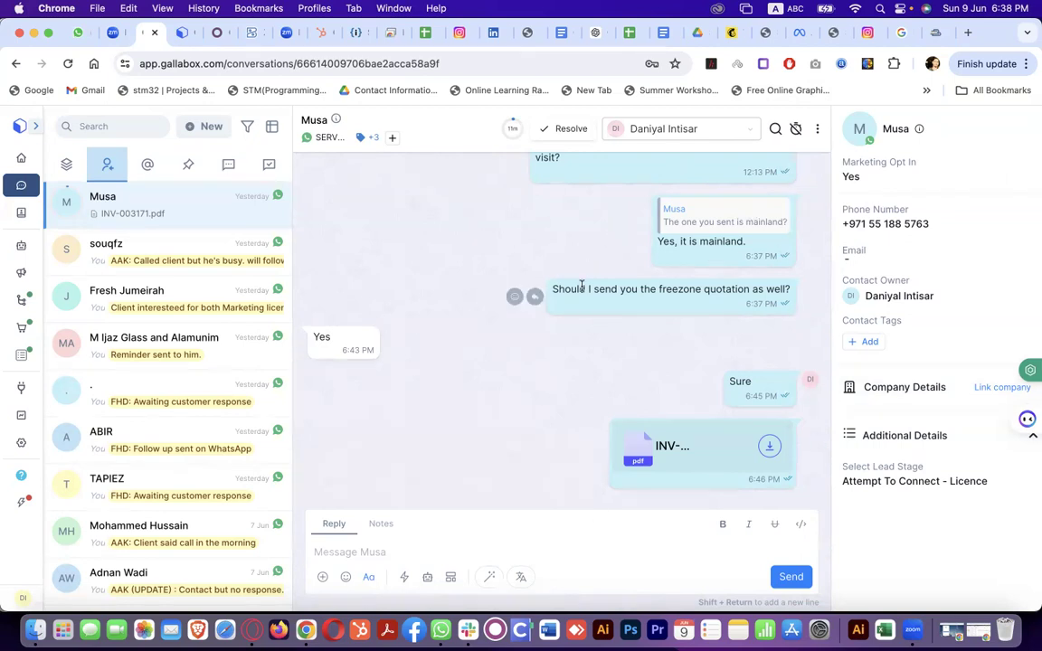
scroll(582, 288, up, 10)
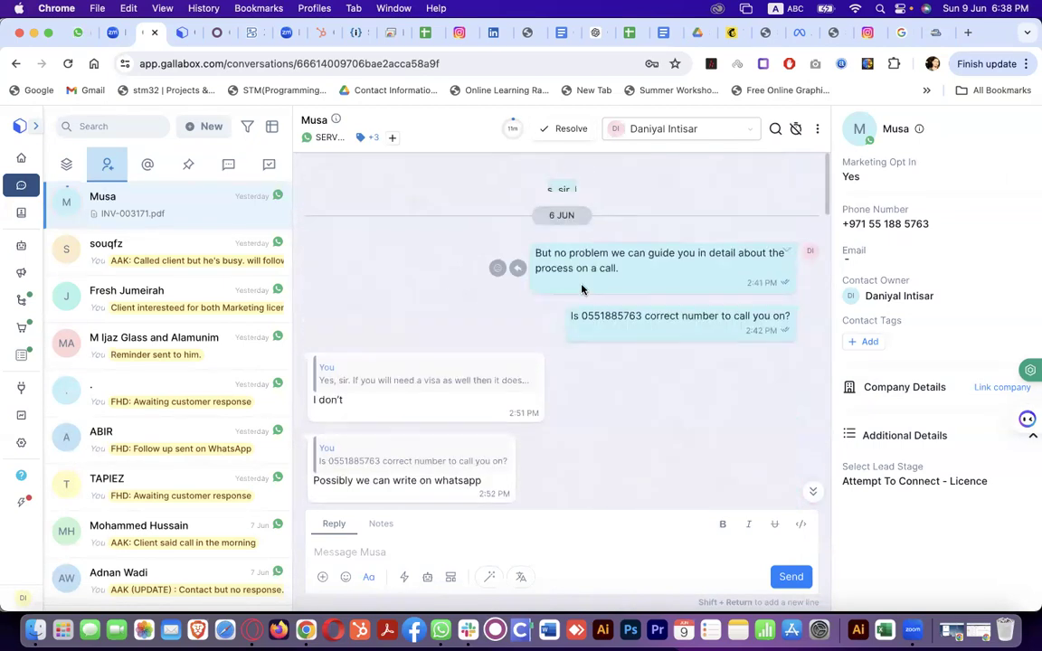
scroll(582, 288, up, 8)
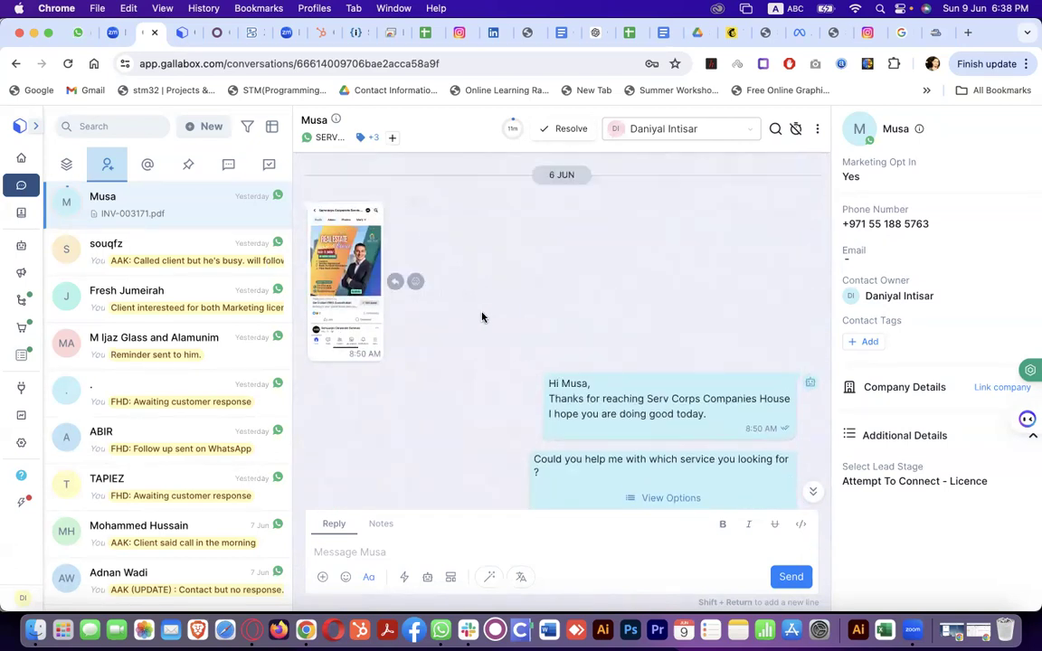
scroll(483, 318, down, 5)
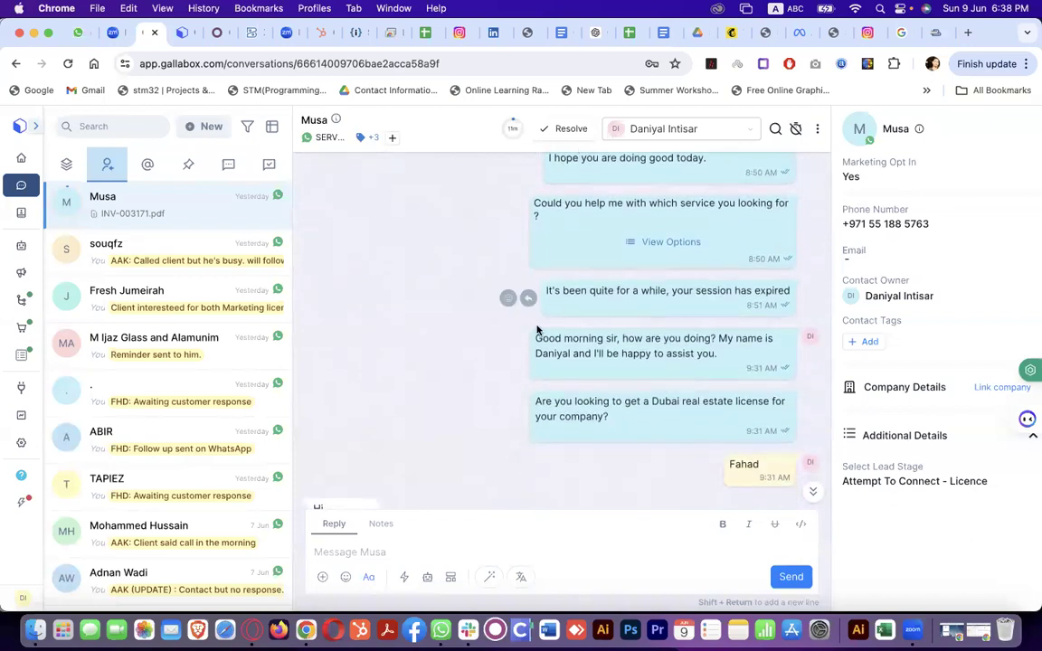
scroll(562, 416, down, 5)
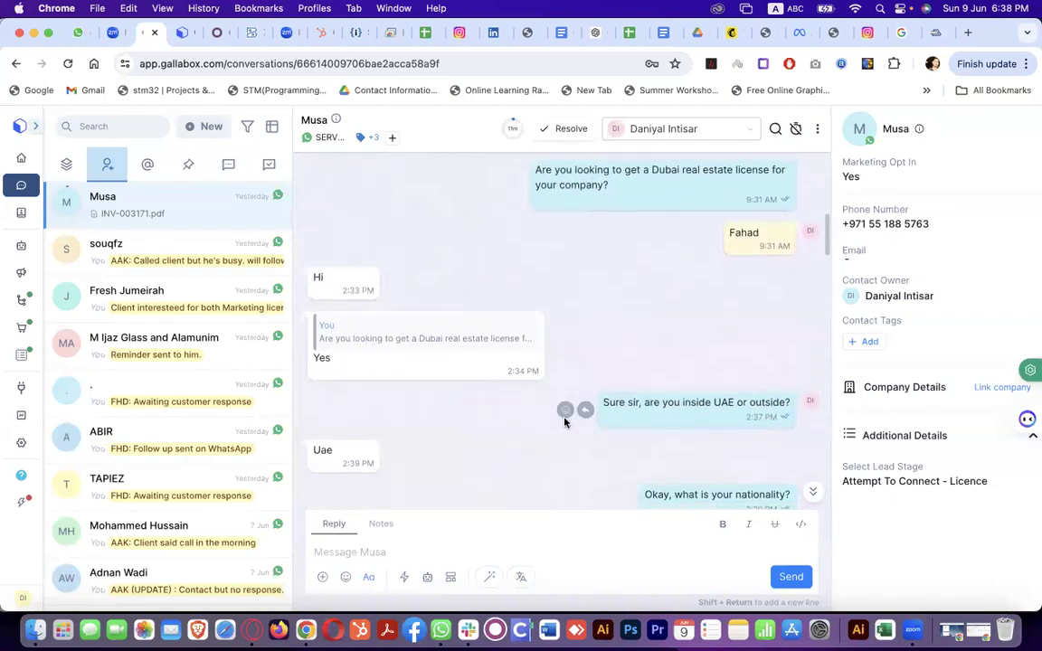
scroll(564, 422, down, 4)
scroll(522, 428, down, 10)
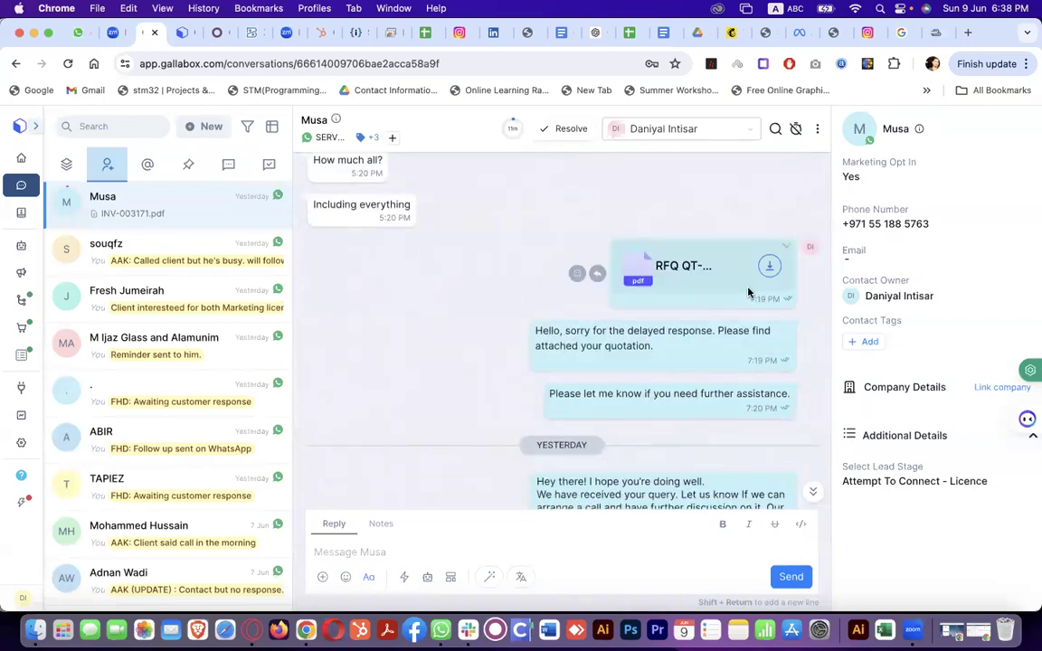
scroll(719, 358, down, 10)
scroll(719, 360, down, 15)
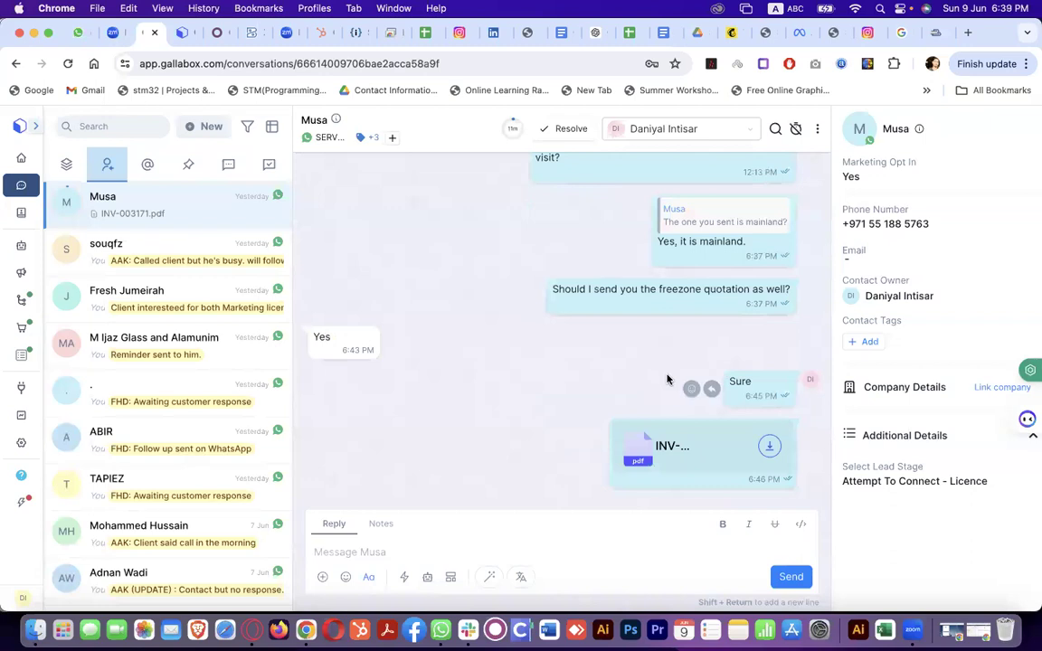
Download INV-003171.pdf from the chat, view it in Acrobat, then bring Gallabox back
click(769, 445)
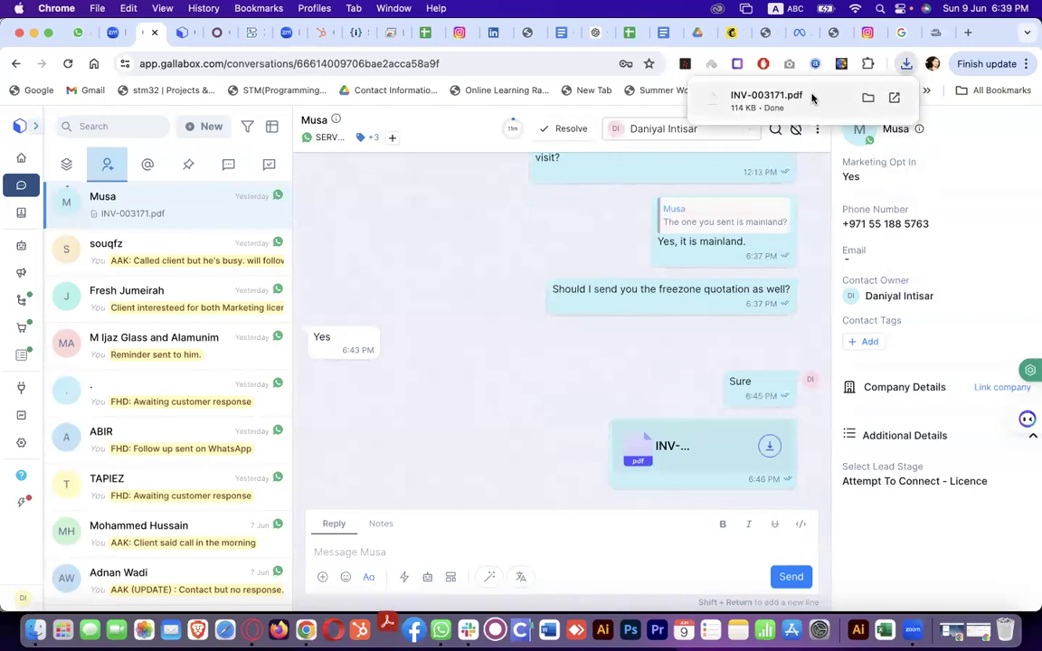
click(811, 98)
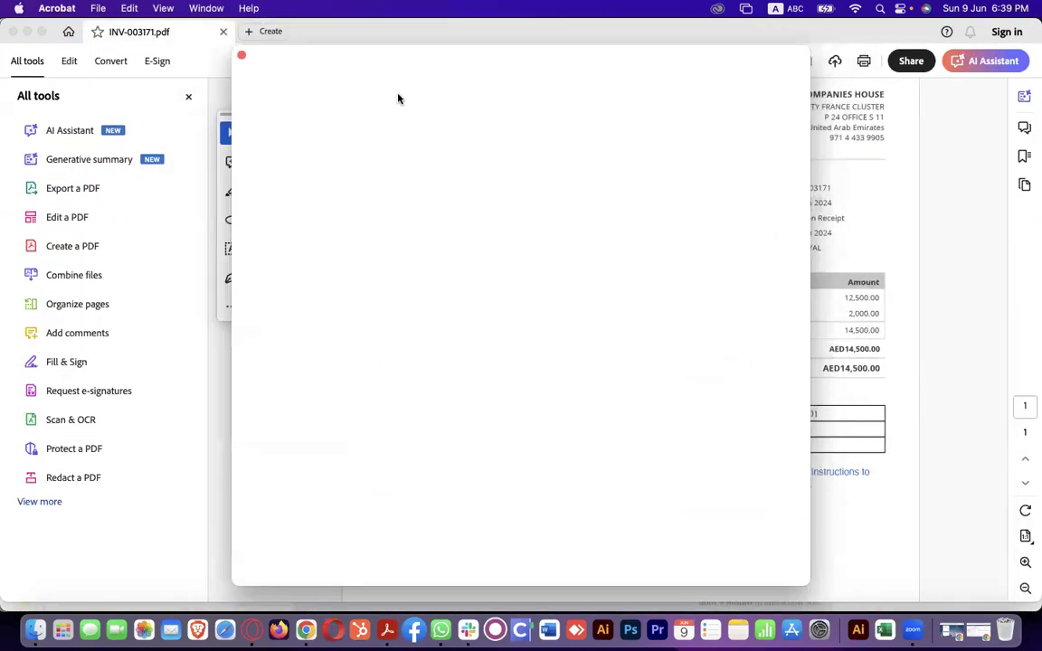
click(241, 55)
key(ctrl+Up)
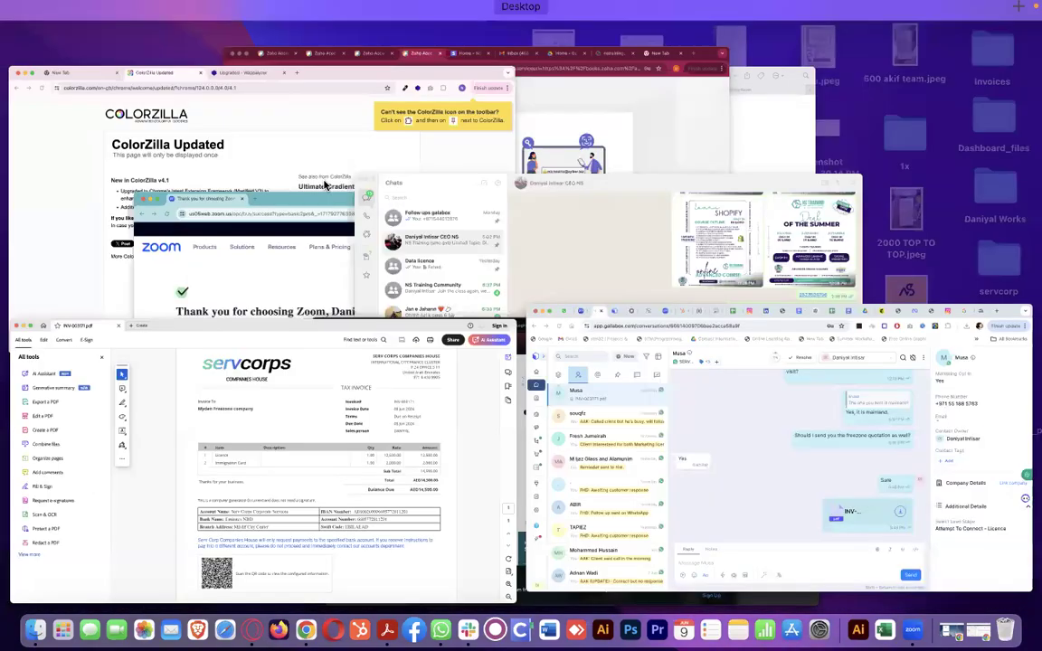
click(791, 481)
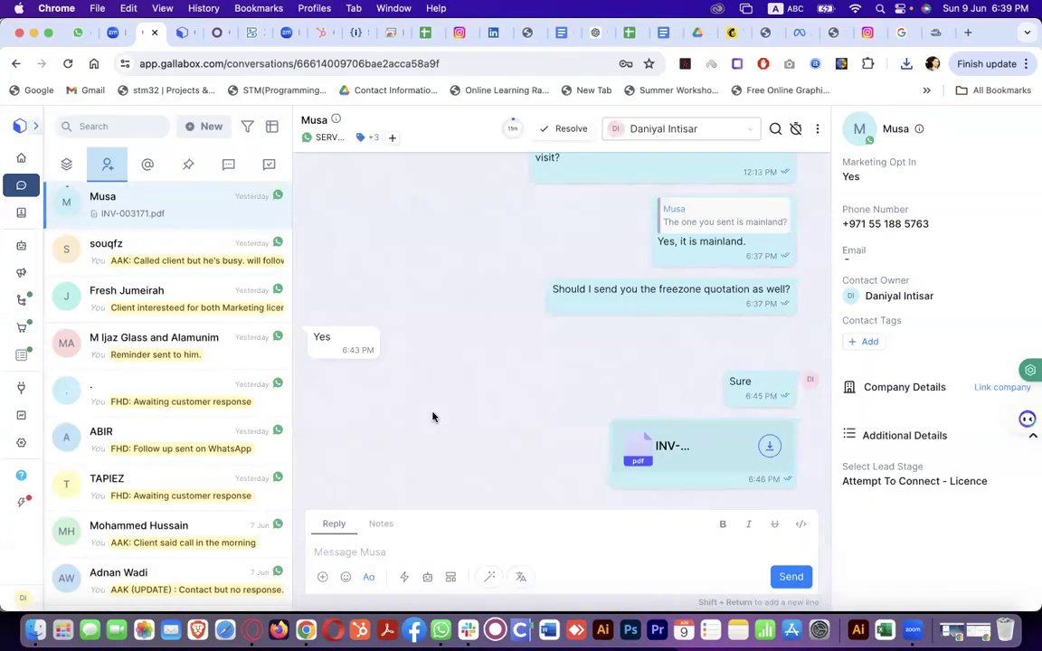
Post a private note: 'invoice sent, waiting for the customer response, do follow up on monday morning'
click(388, 524)
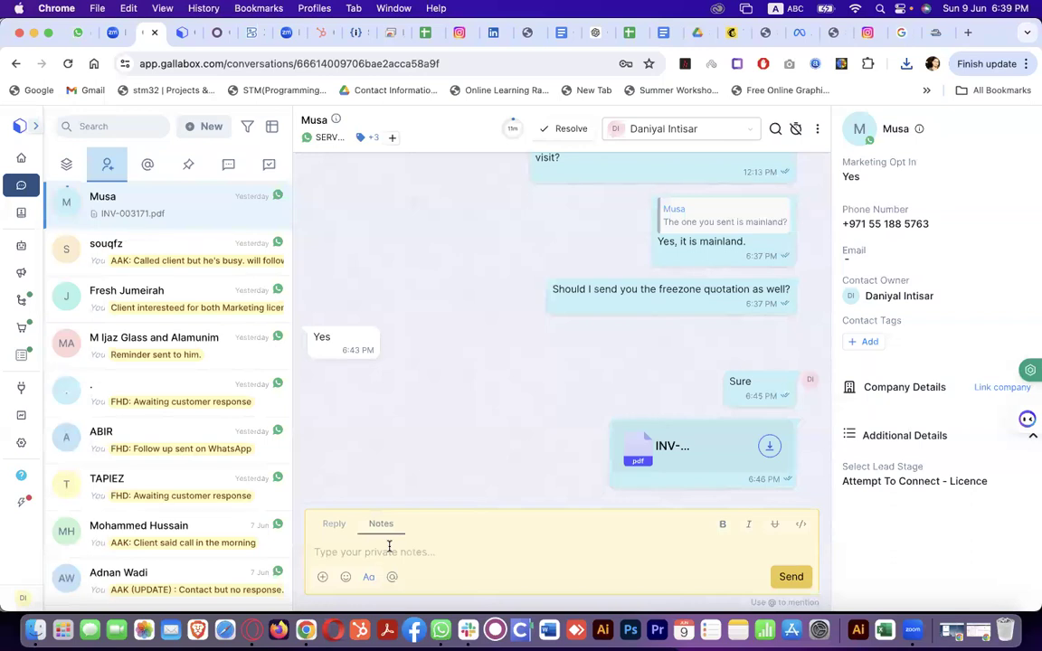
text(@)
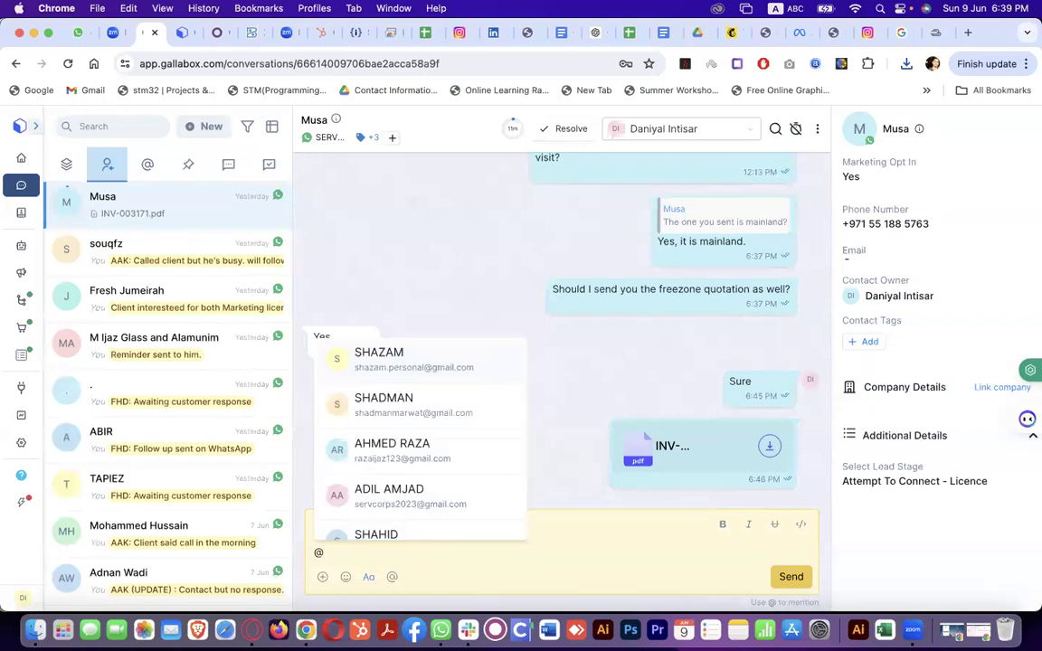
key(BackSpace)
text(invoice)
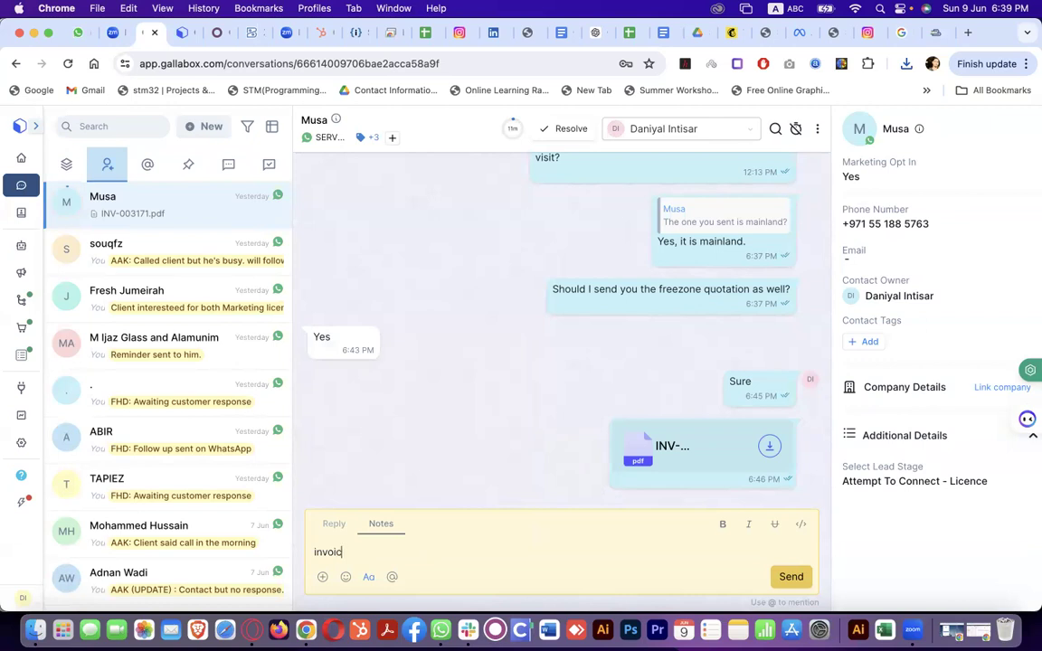
key(BackSpace)
key(BackSpace)
text(ce sent,w aiti)
key(BackSpace)
key(BackSpace)
key(BackSpace)
key(BackSpace)
key(BackSpace)
key(BackSpace)
key(BackSpace)
text(, waiting for the custome)
key(BackSpace)
key(BackSpace)
key(BackSpace)
text(omer response, do follow up aft)
key(BackSpace)
key(BackSpace)
key(BackSpace)
text(on monday m)
key(BackSpace)
text(mro)
key(BackSpace)
key(BackSpace)
text(orning)
key(Return)
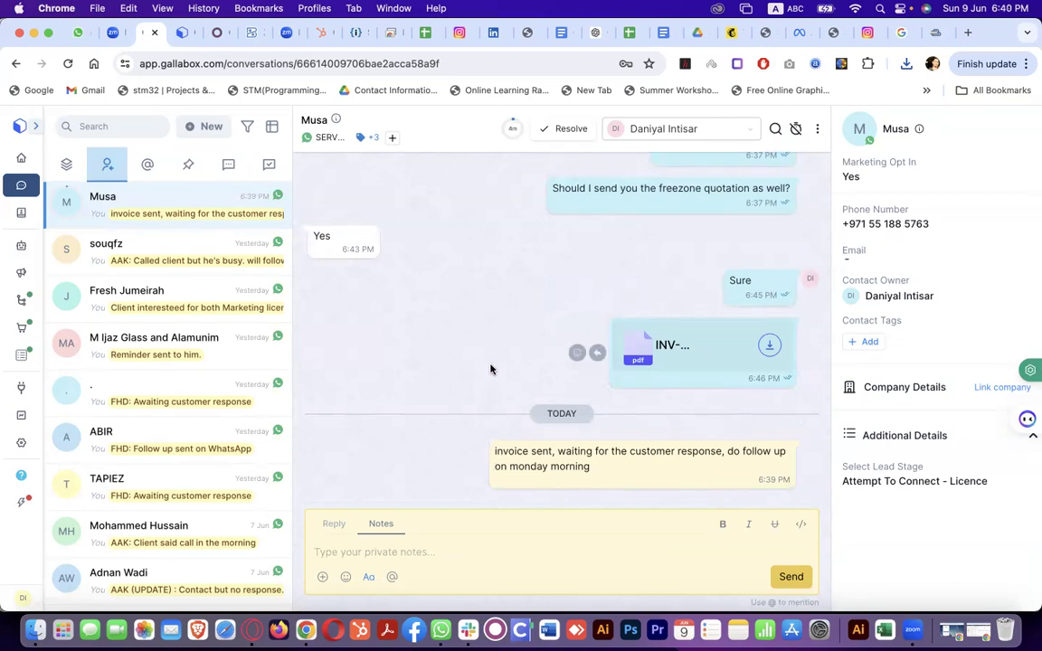
Scroll the chat history to review the invoice PDF and today's note
scroll(490, 369, up, 3)
scroll(491, 371, up, 10)
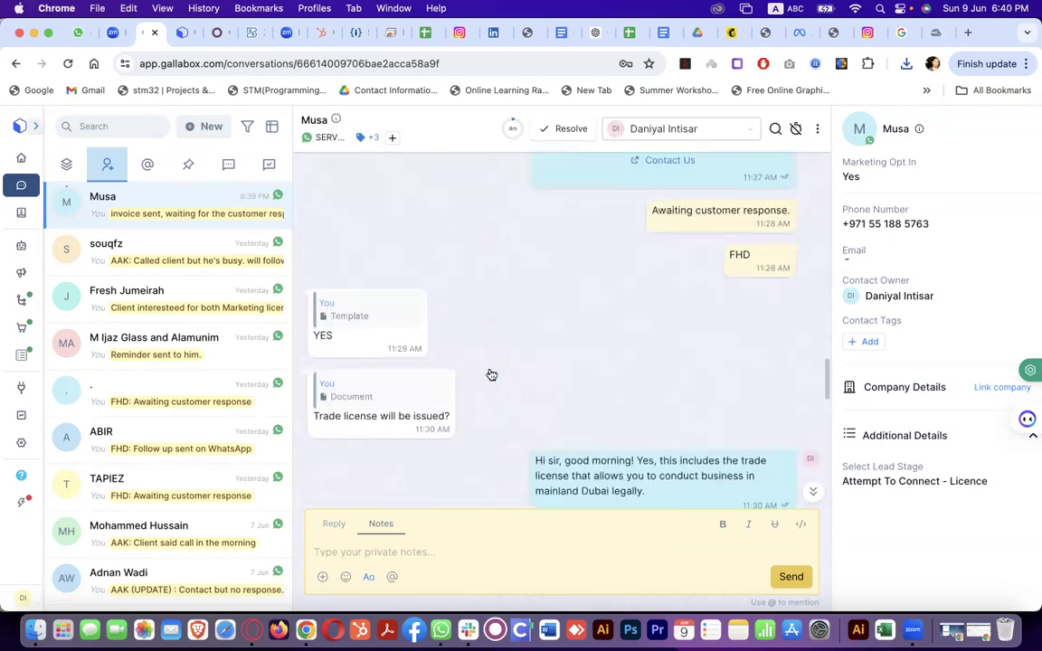
scroll(491, 374, up, 3)
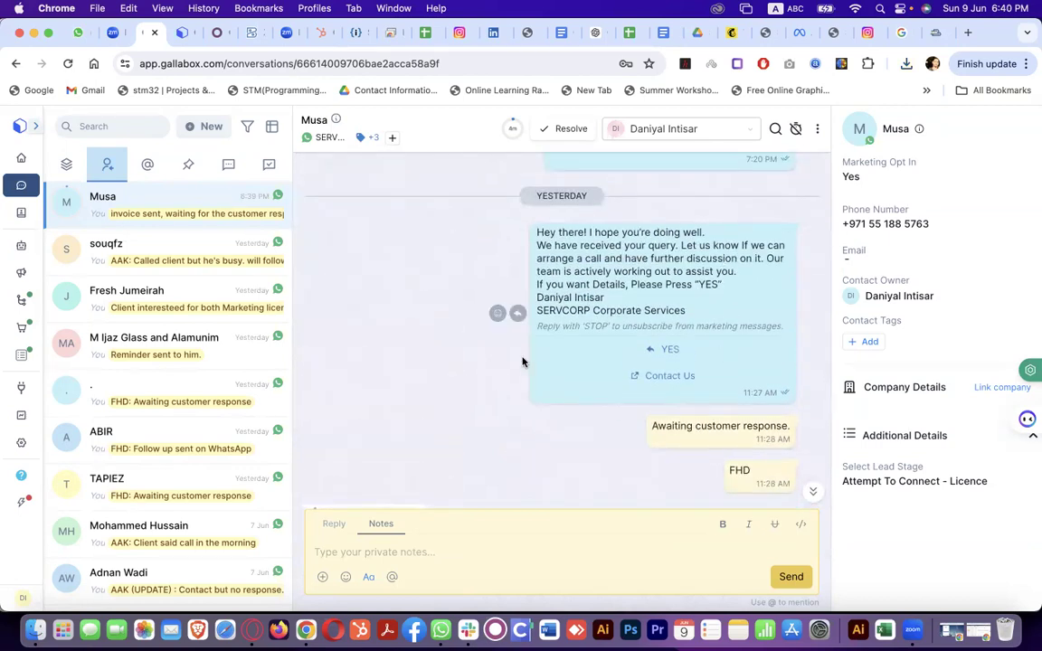
scroll(482, 396, down, 5)
scroll(480, 389, down, 3)
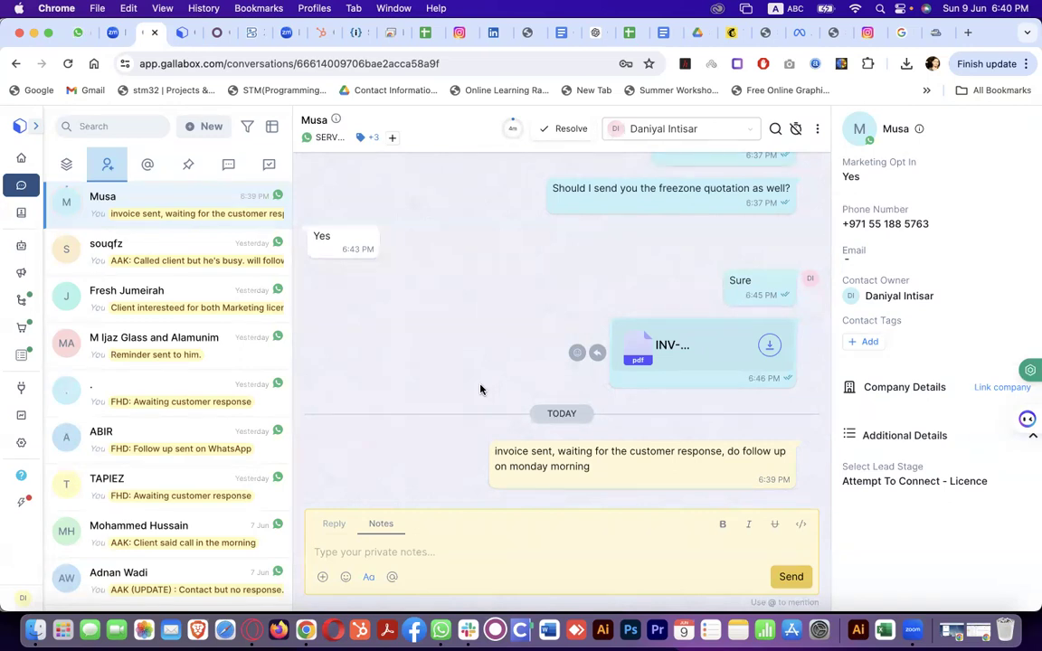
Start a customer reply reading 'Hi Sir Have you check teh inoice.'
click(334, 524)
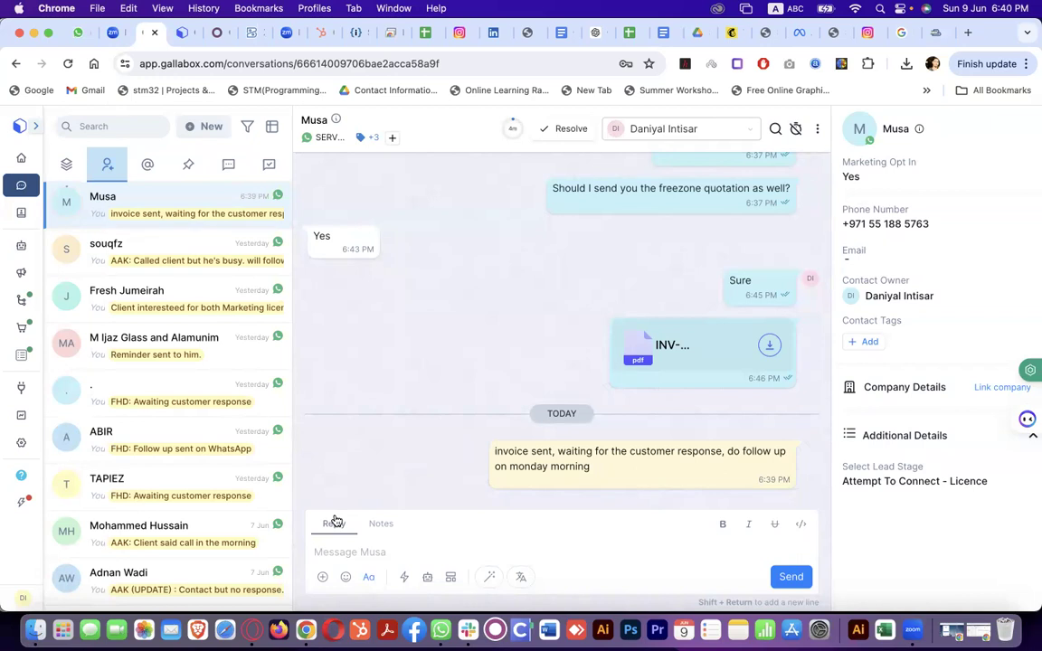
text(Hi Sir Have you c)
text(heck teh)
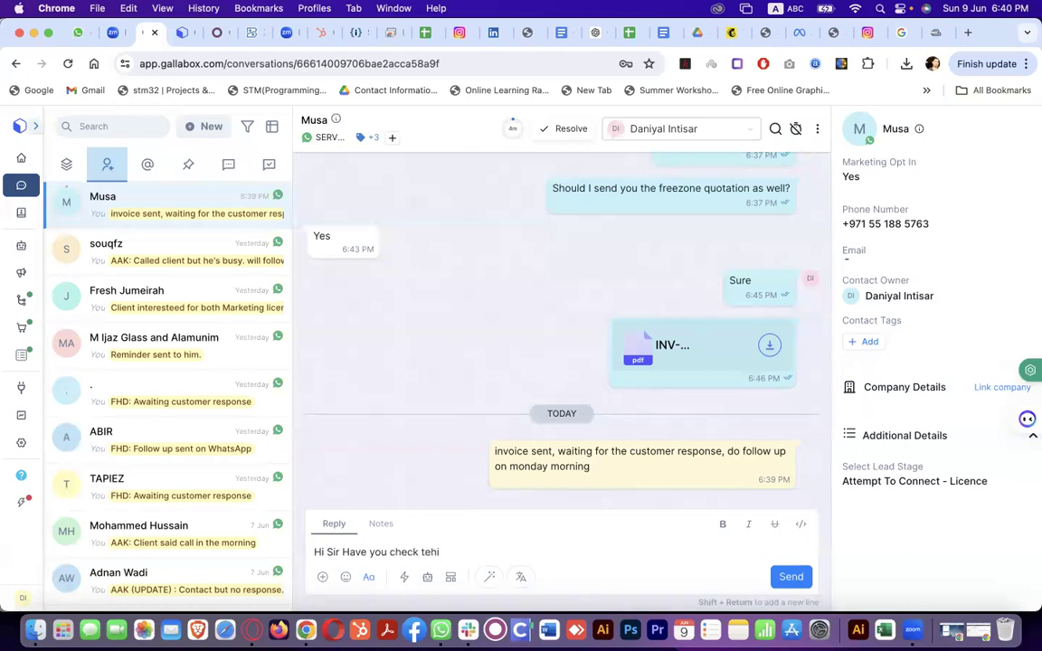
text( inoice.)
Run the AI Spell & Grammar check on the drafted reply
triple_click(480, 550)
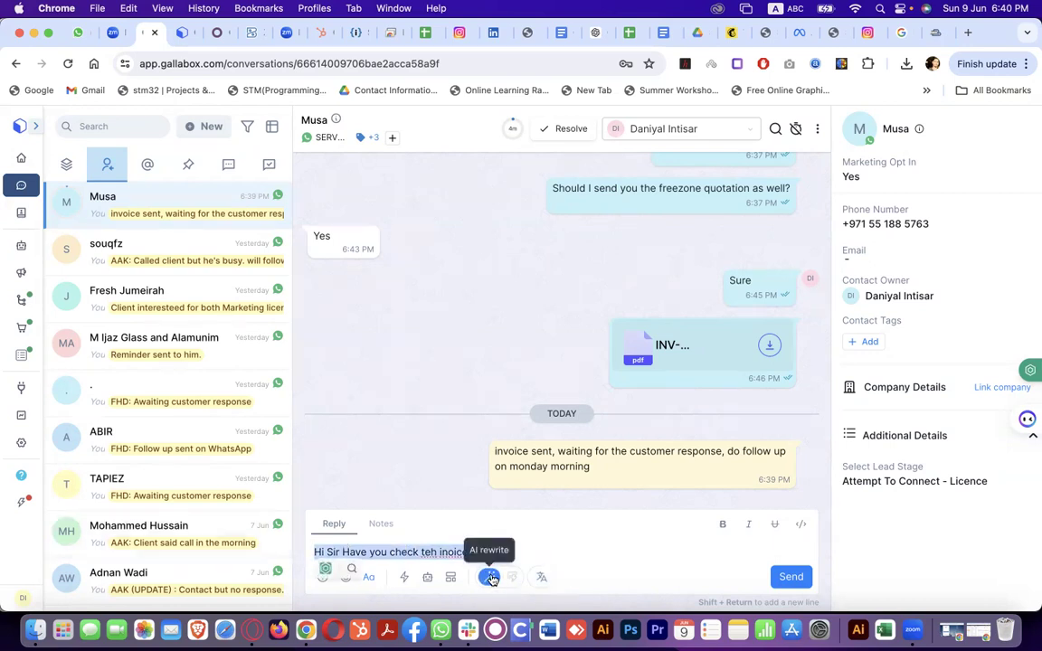
click(490, 578)
mouse_move(532, 419)
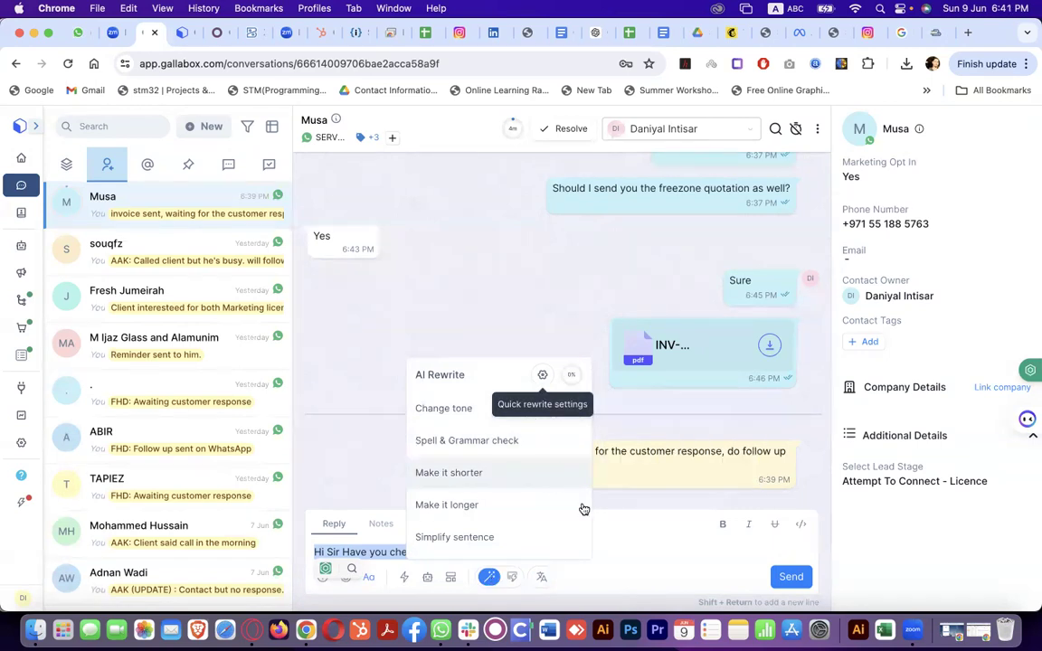
click(615, 545)
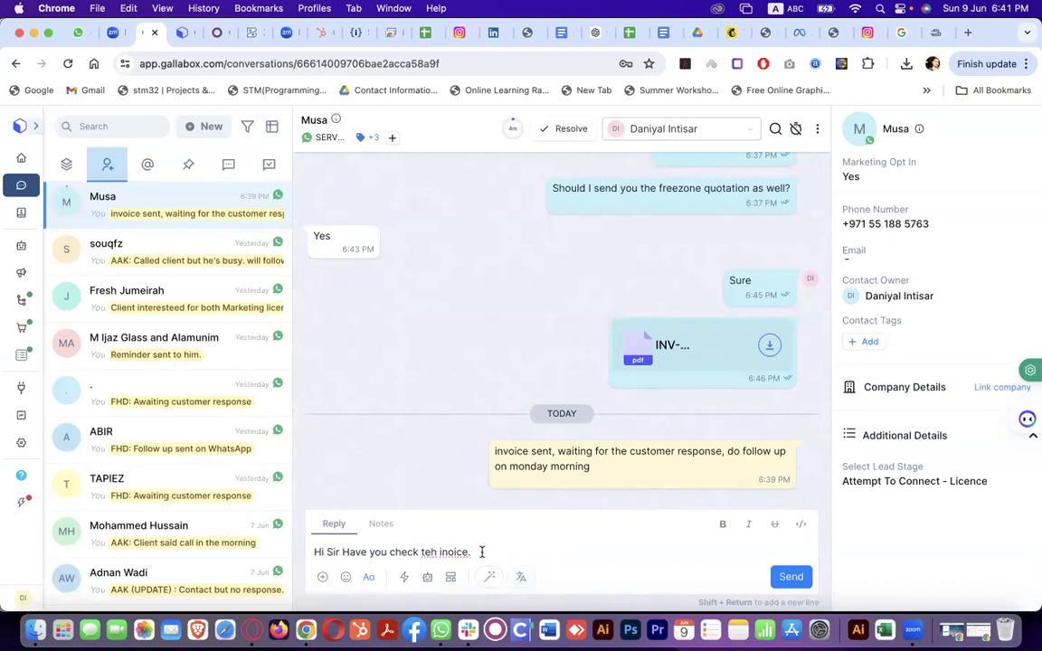
drag(483, 552, 302, 555)
click(489, 577)
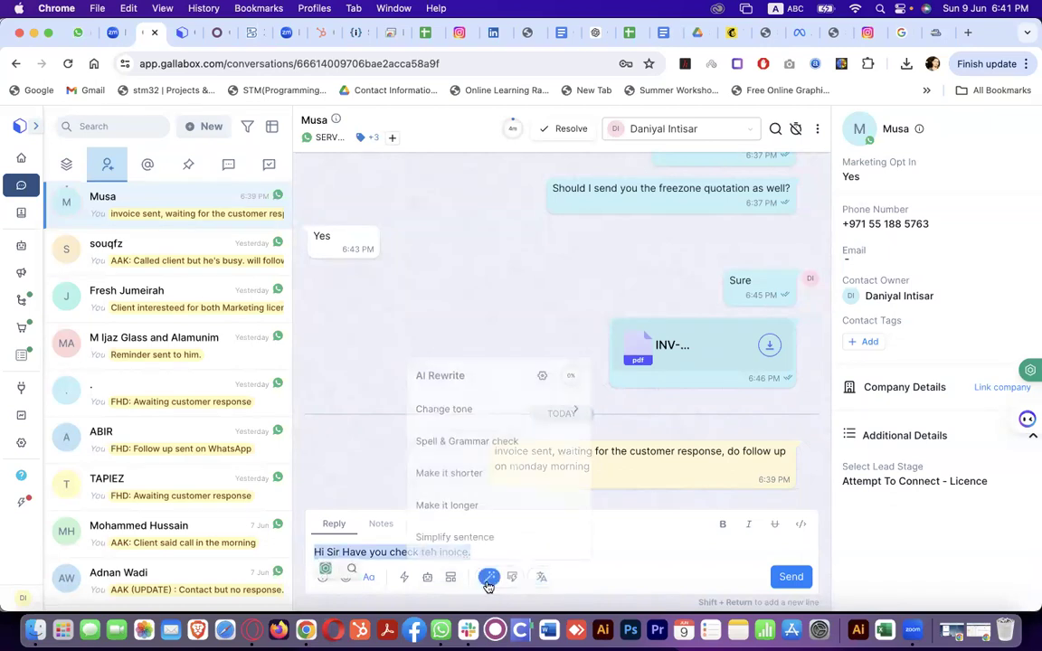
click(502, 443)
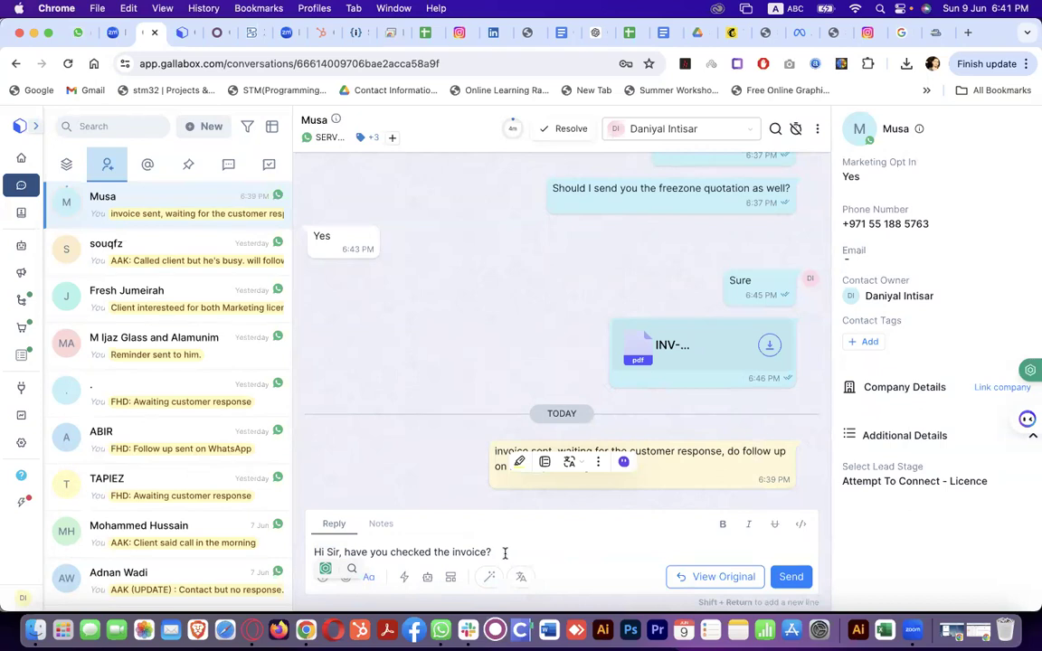
Rewrite the reply with AI in a Professional tone, then a Friendly tone
drag(487, 552, 309, 552)
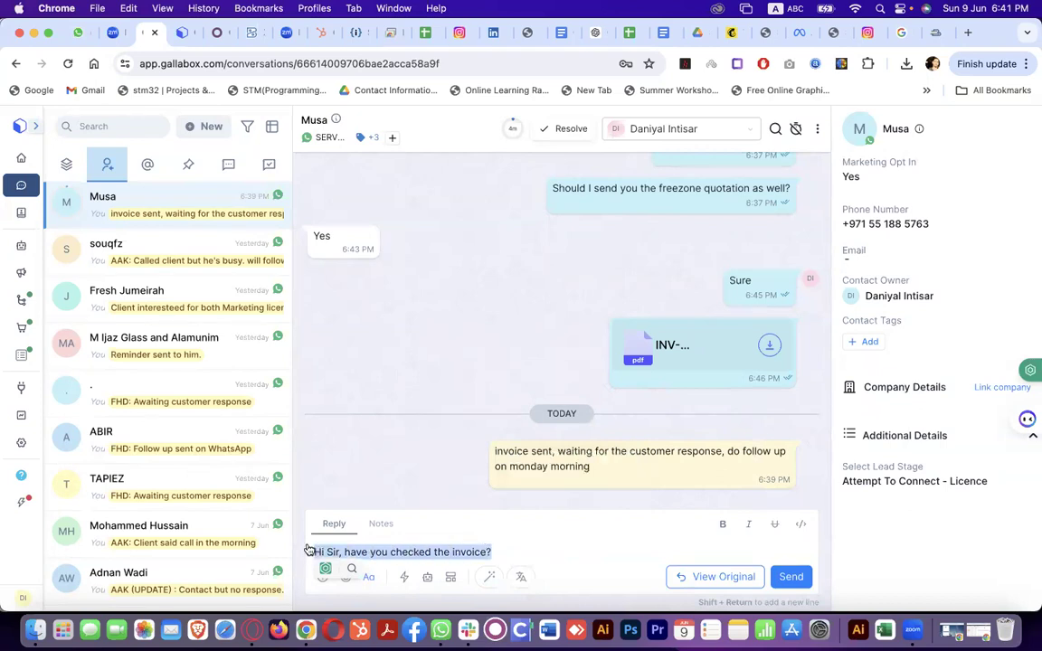
click(488, 576)
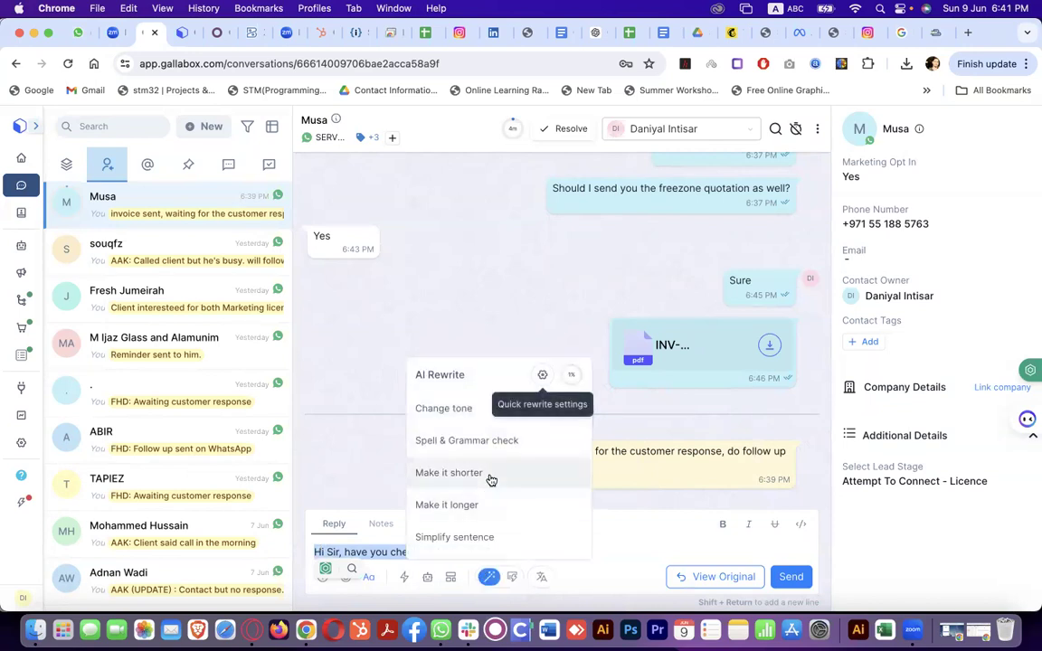
mouse_move(484, 418)
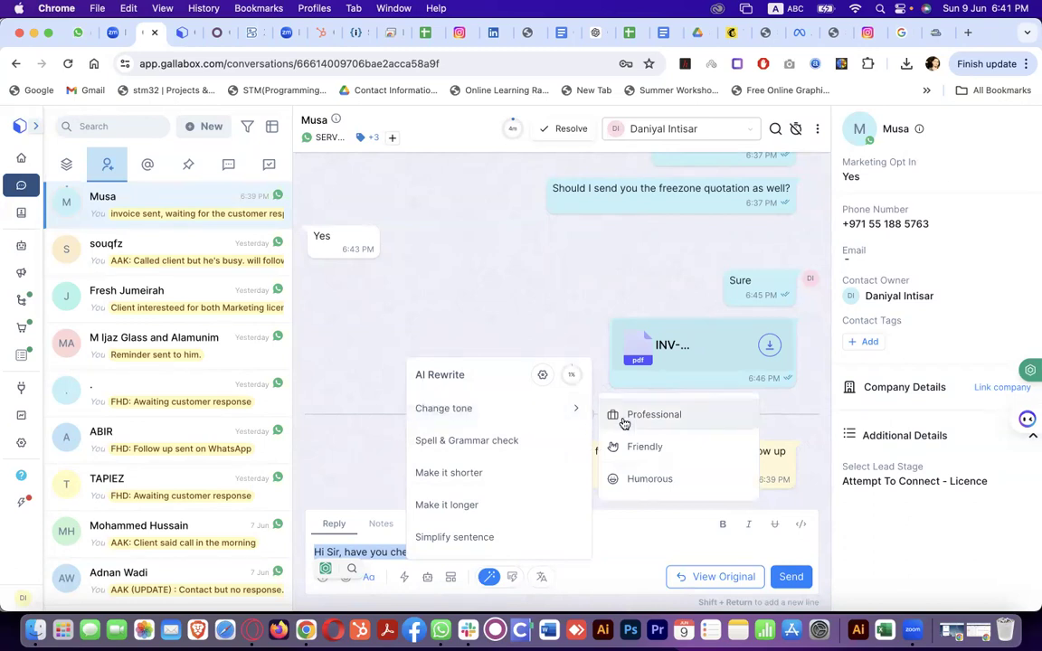
click(624, 422)
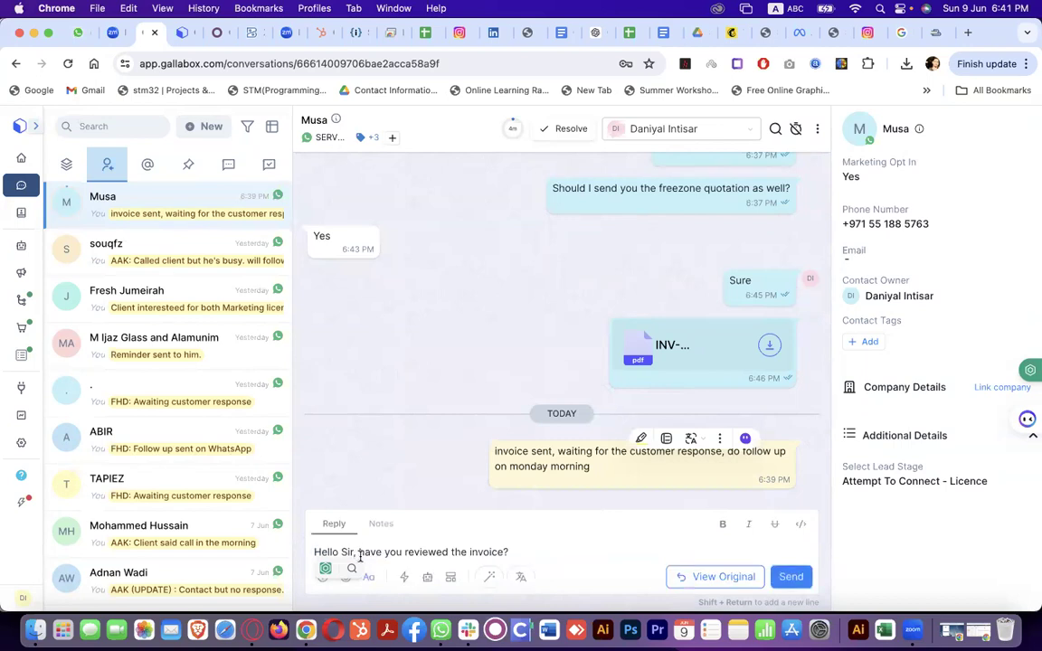
drag(514, 552, 308, 562)
click(488, 576)
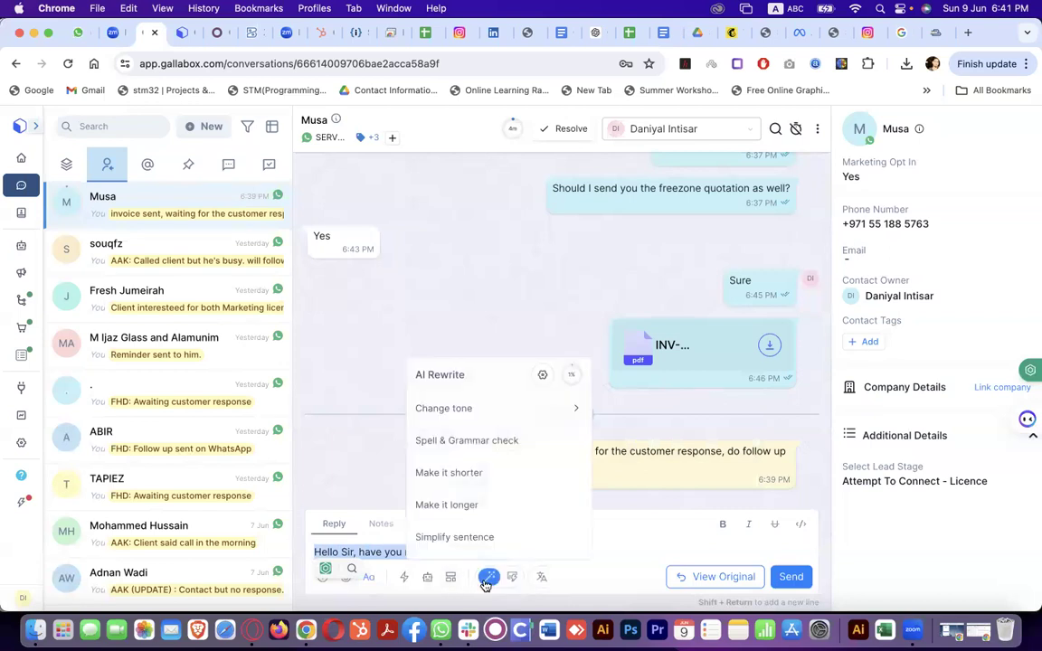
mouse_move(539, 406)
click(624, 446)
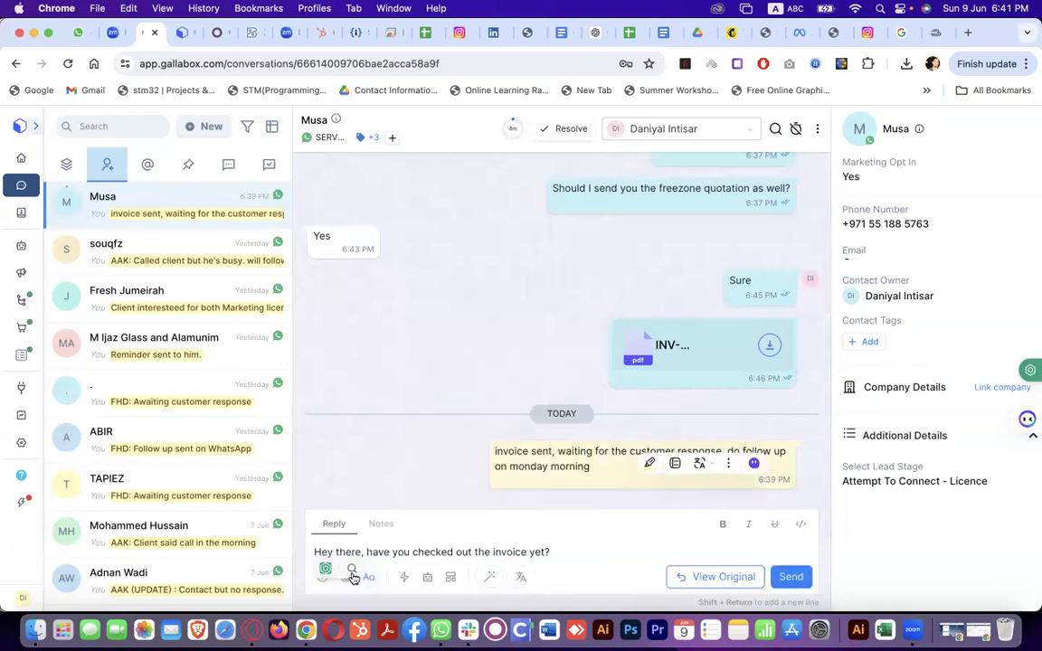
Try a Humorous rewrite, go back to Friendly, and send 'Hey, have you checked out the invoice yet?'
drag(551, 554, 303, 553)
click(489, 577)
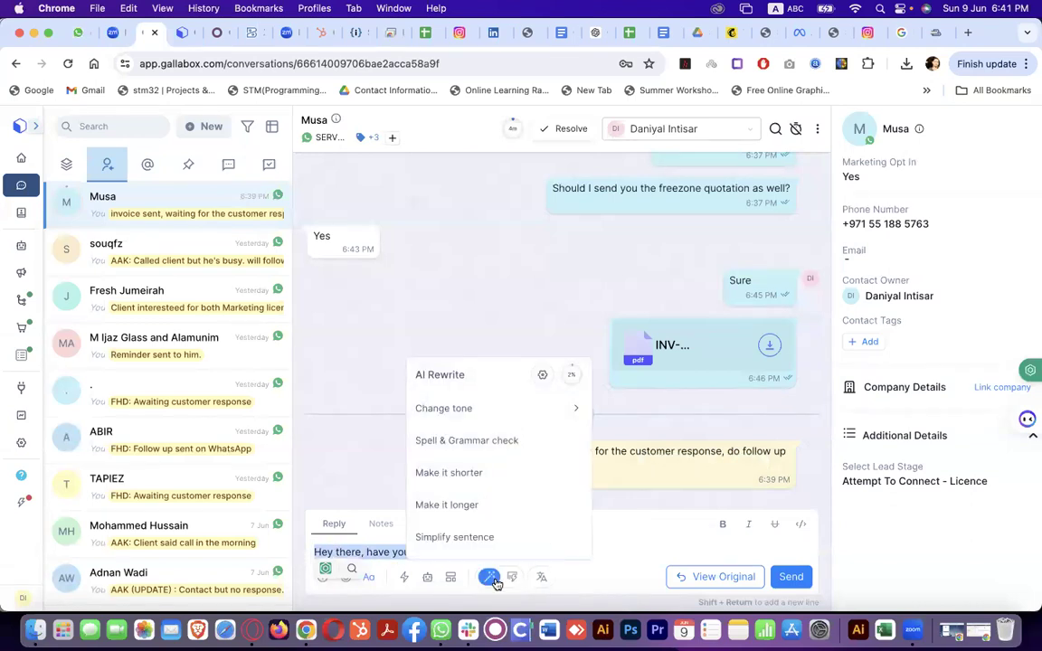
mouse_move(575, 408)
click(643, 480)
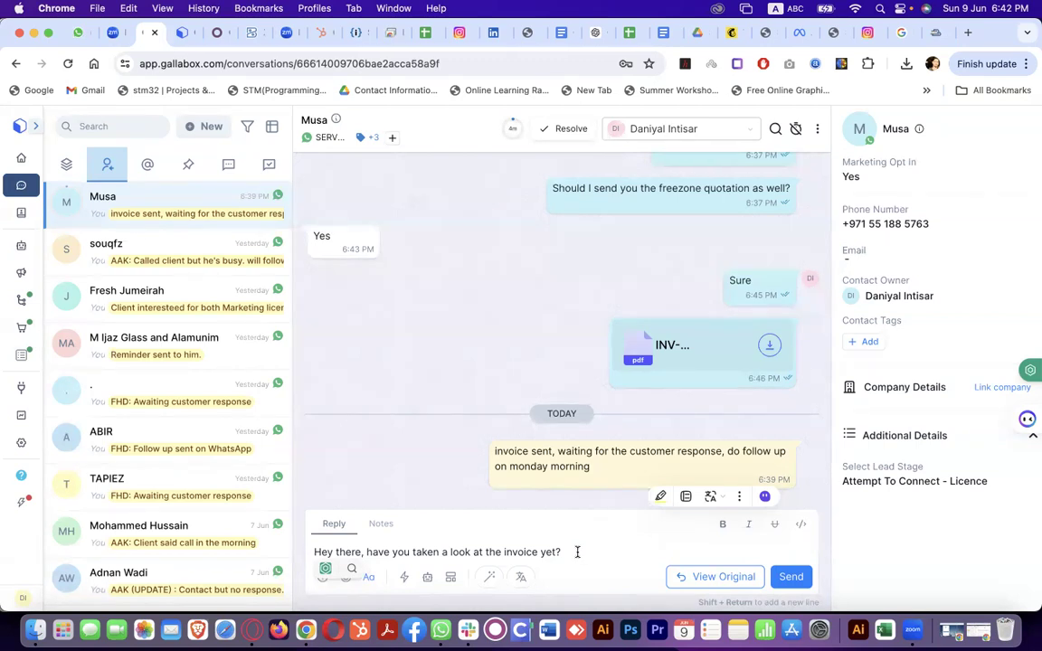
drag(577, 552, 315, 552)
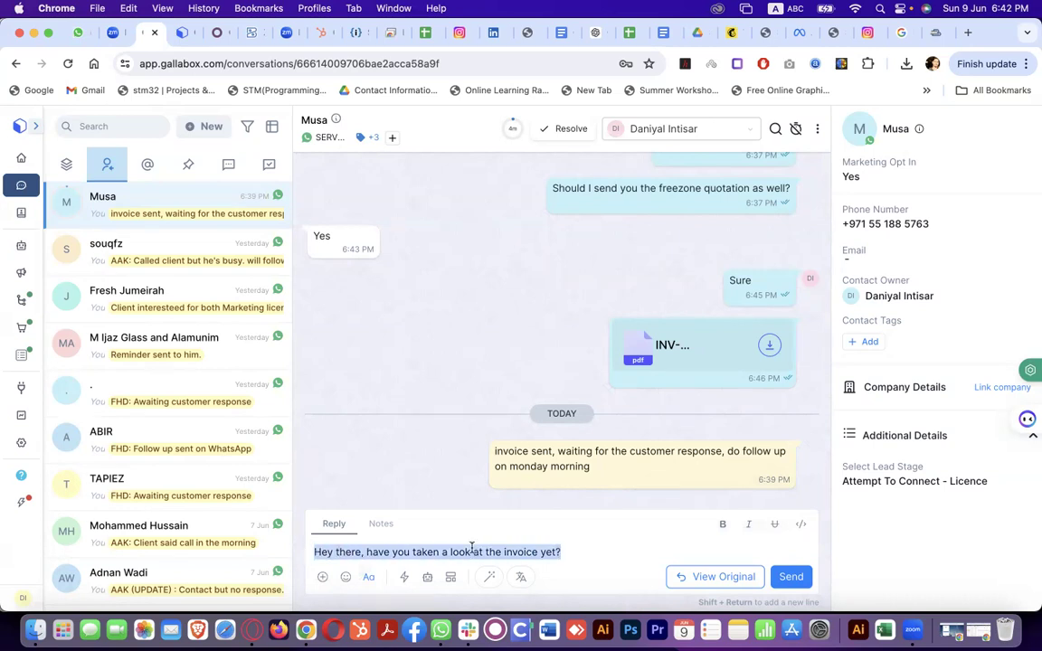
click(489, 577)
mouse_move(542, 412)
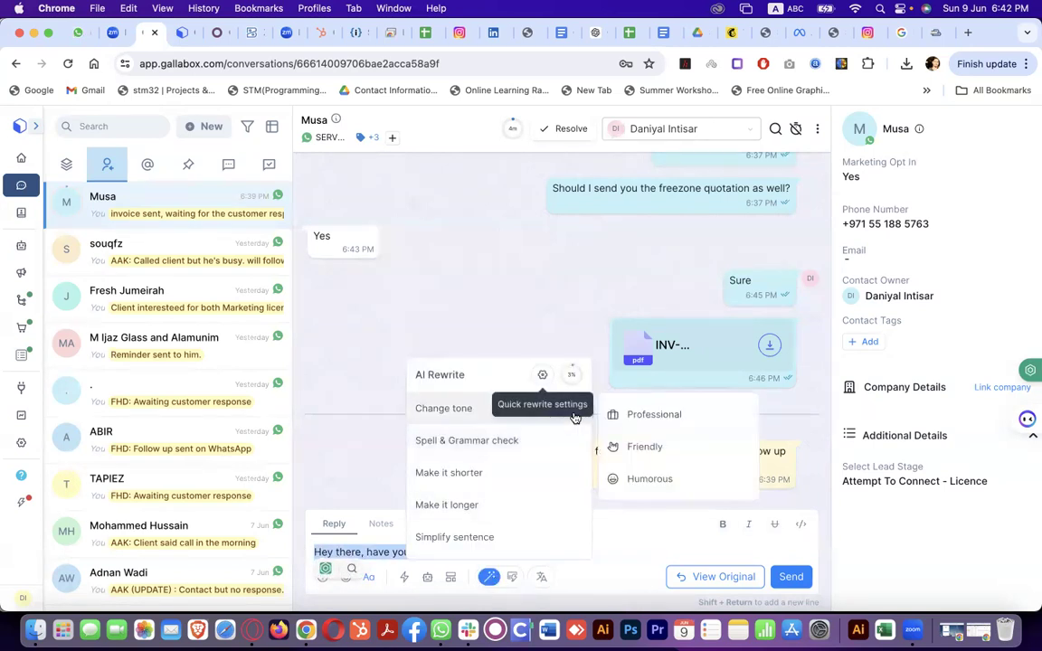
click(639, 447)
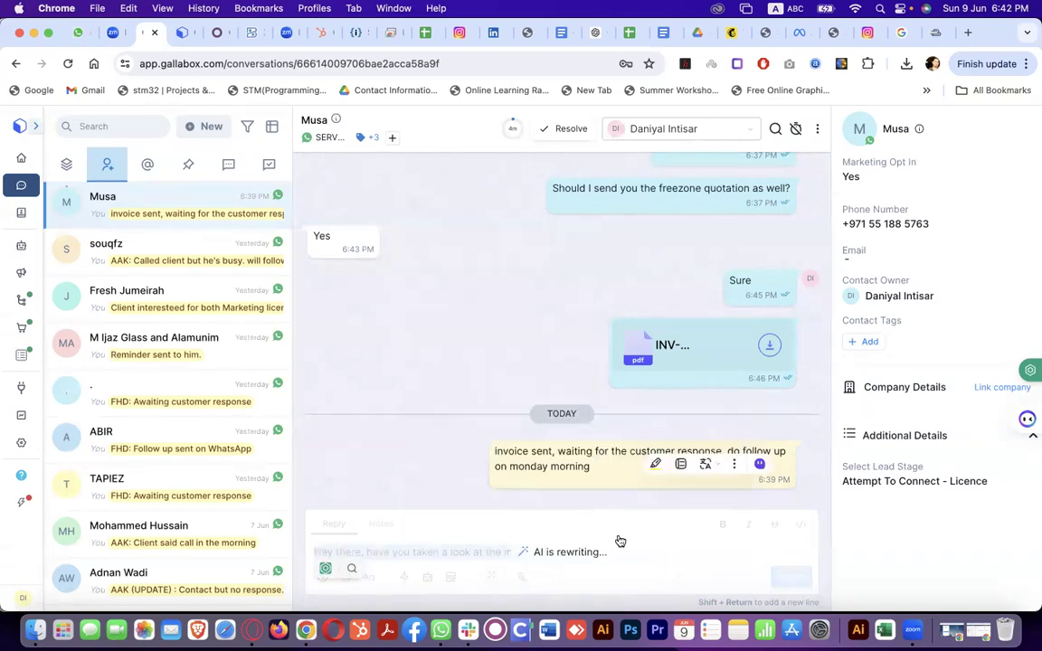
click(784, 579)
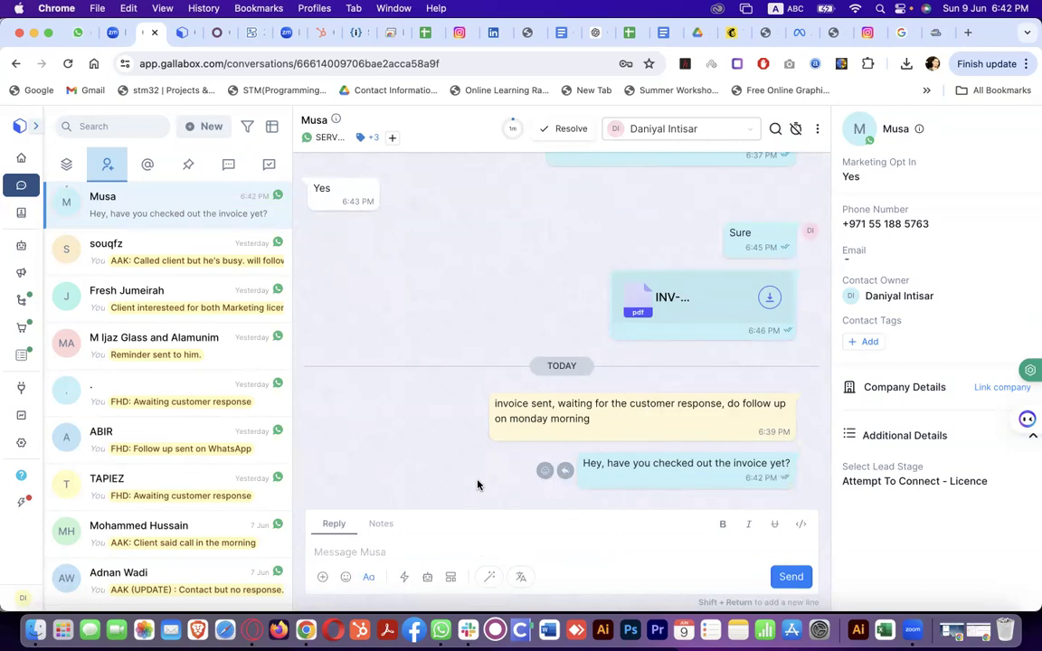
click(344, 578)
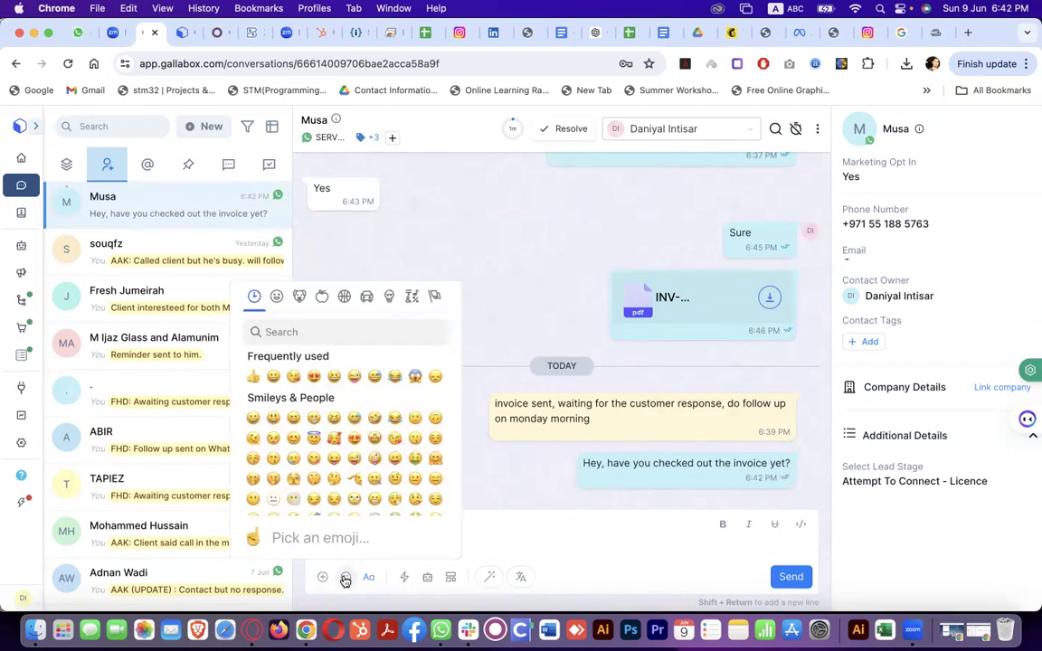
click(470, 551)
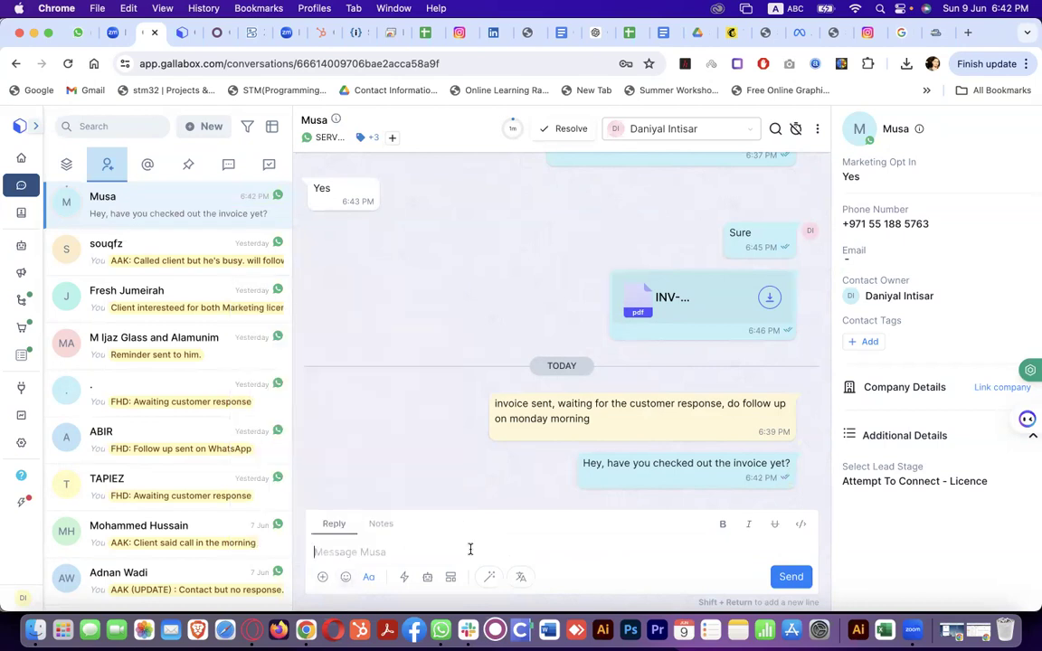
click(323, 579)
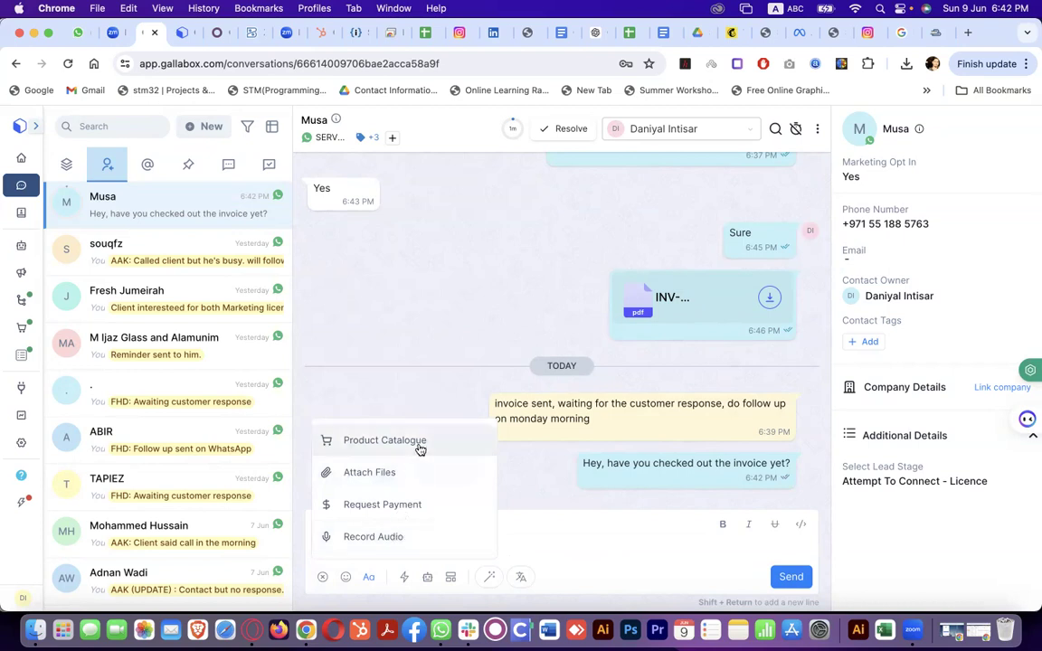
click(538, 549)
click(399, 584)
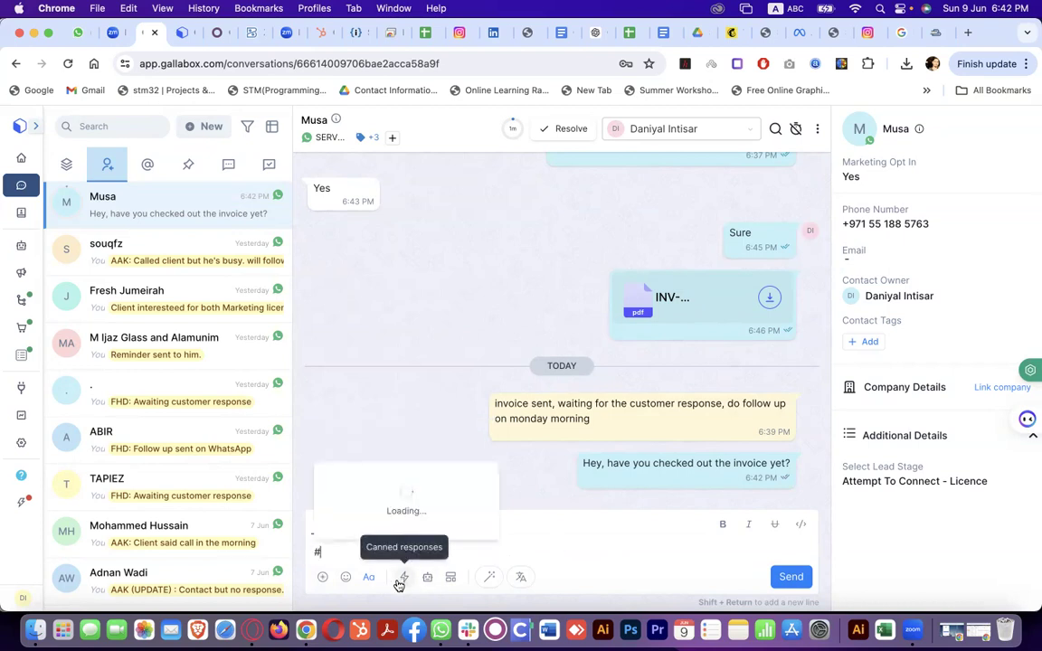
scroll(450, 466, down, 3)
scroll(451, 466, up, 2)
click(453, 419)
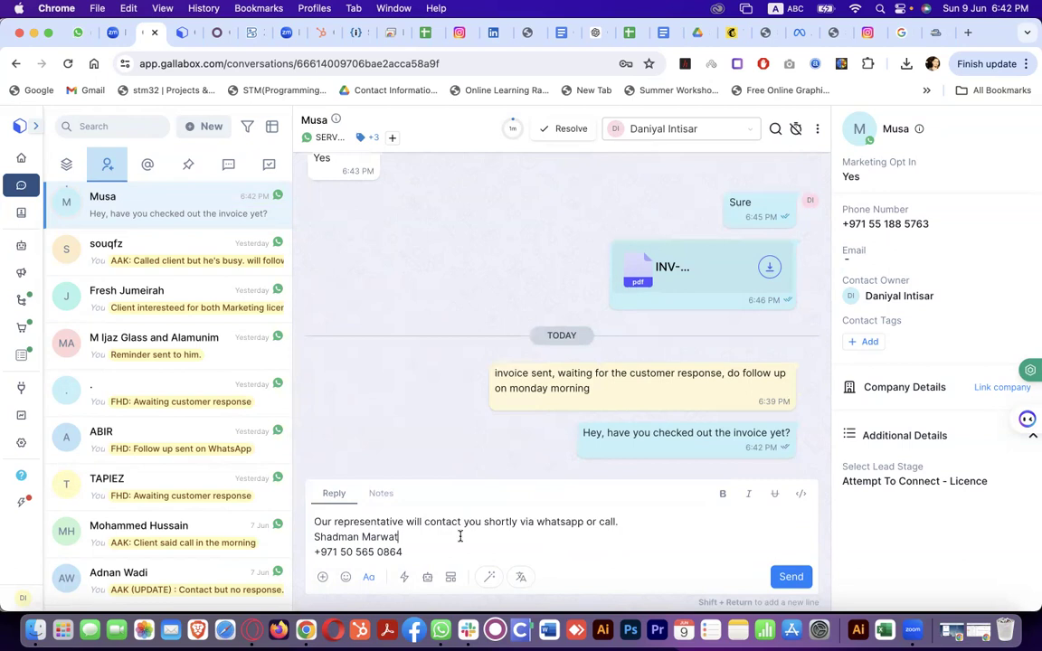
key(super+a)
key(BackSpace)
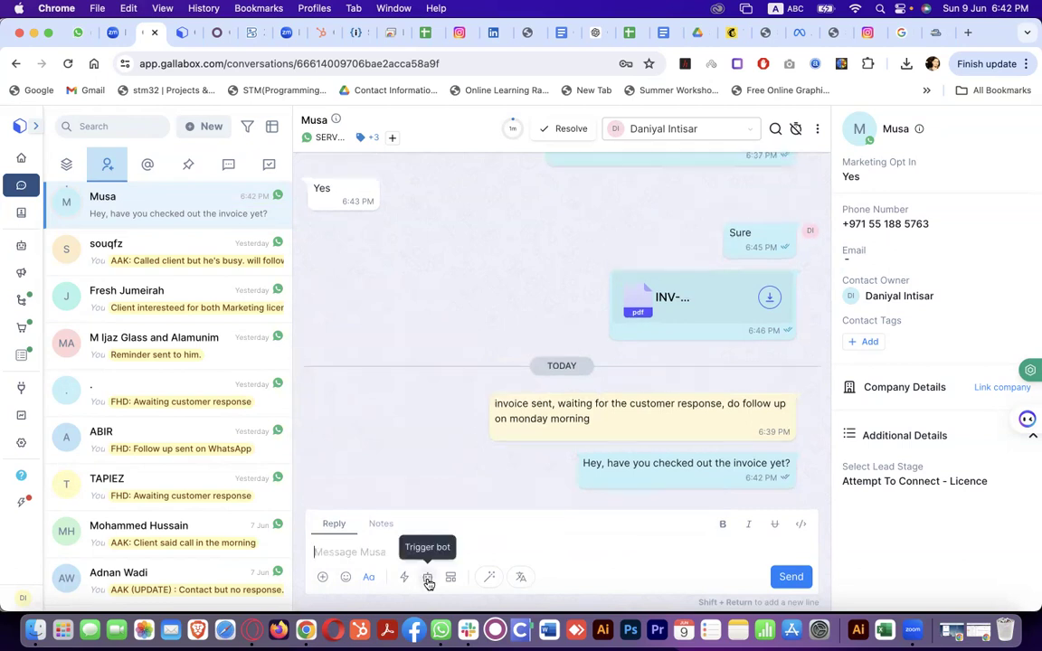
click(428, 580)
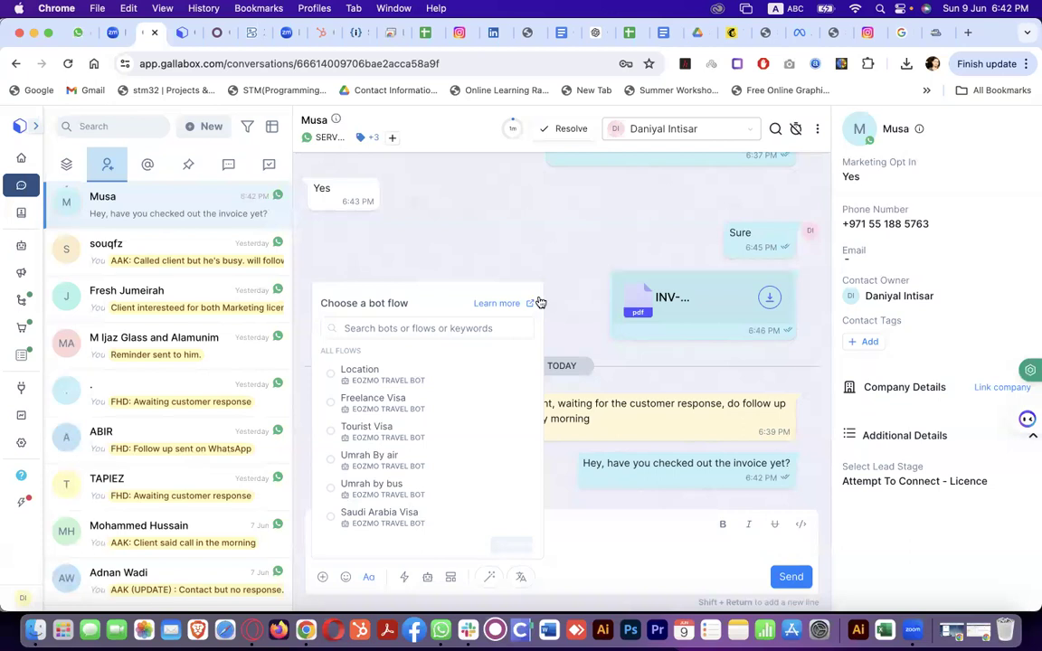
click(570, 261)
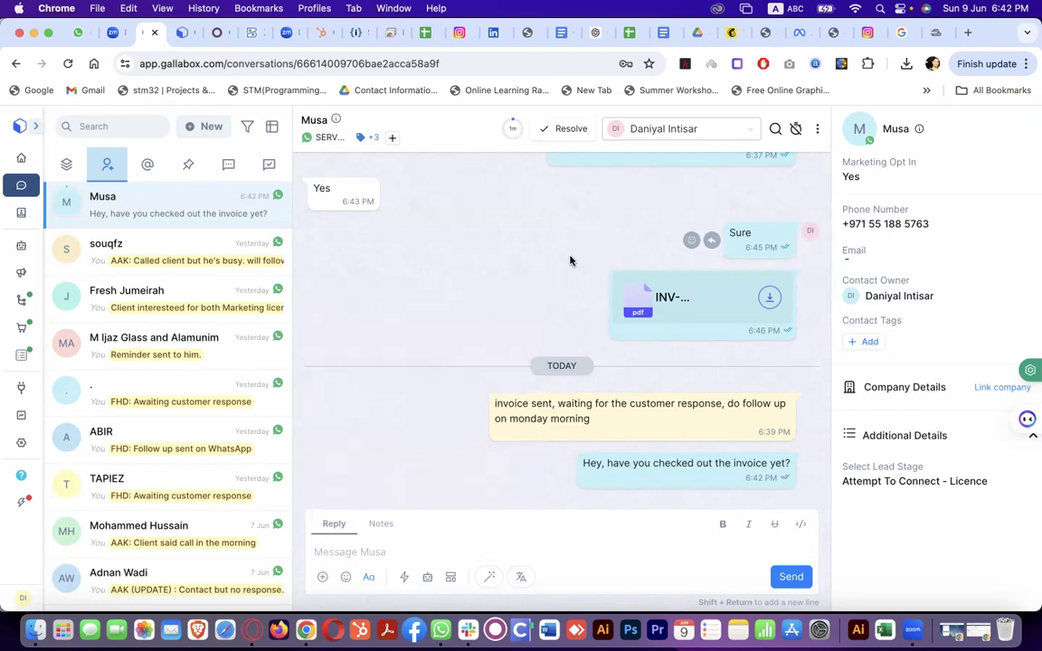
click(452, 580)
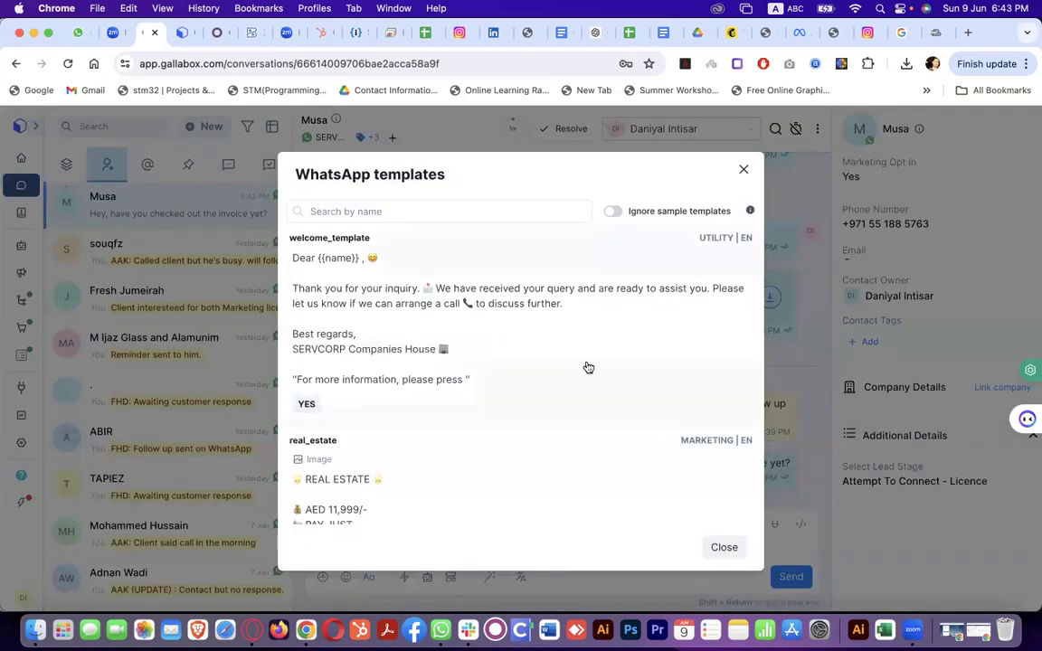
scroll(588, 367, down, 2)
scroll(588, 367, up, 2)
scroll(588, 368, down, 10)
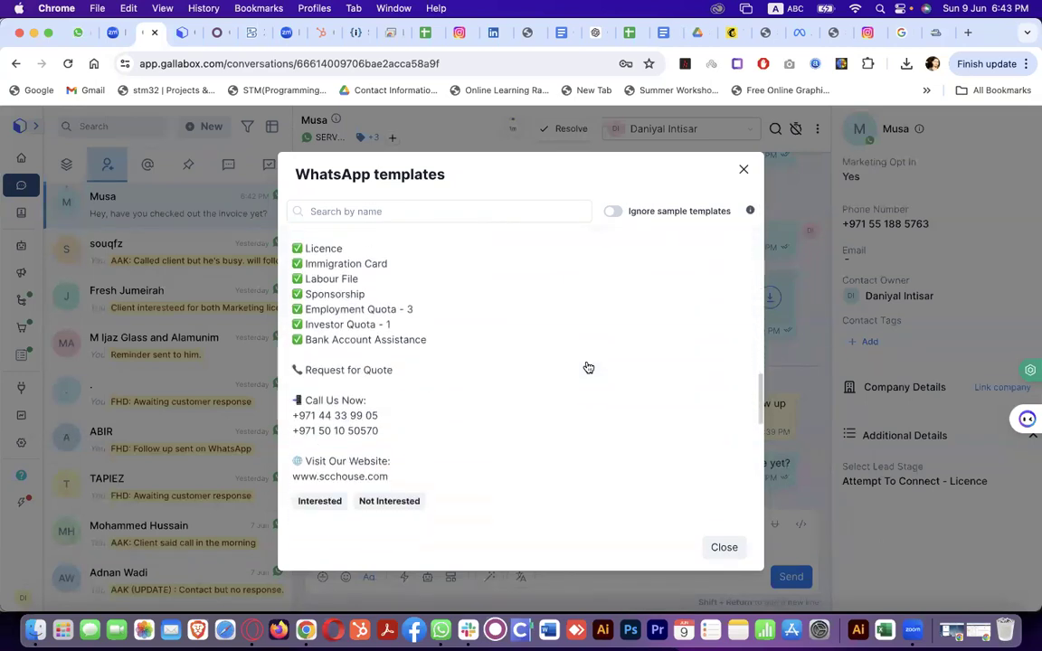
scroll(588, 368, down, 5)
click(743, 171)
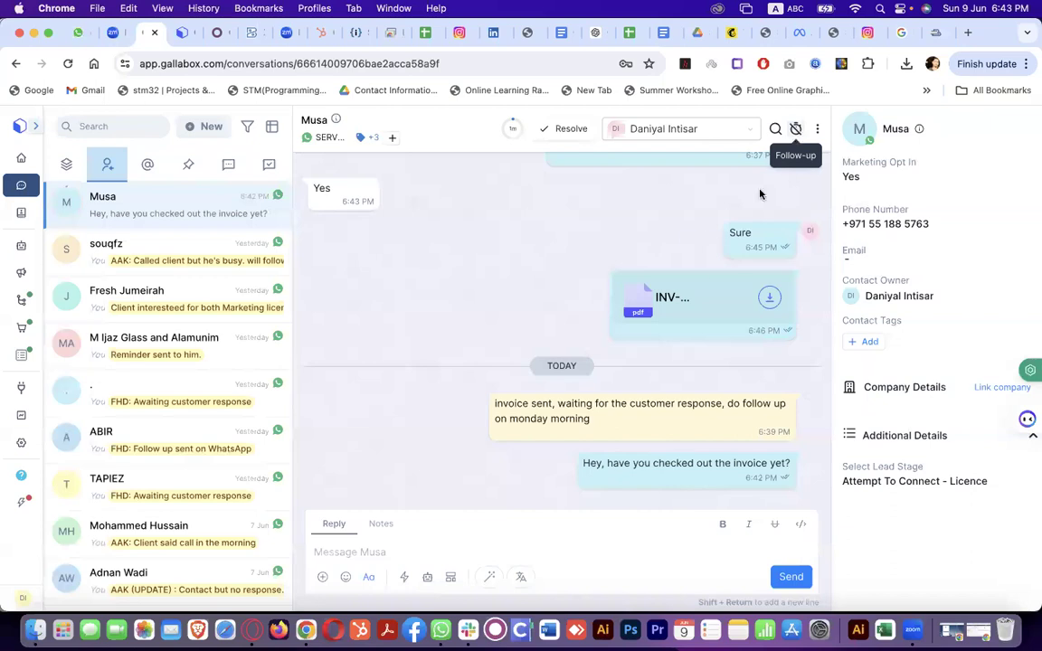
Schedule this chat's follow-up reminder for a custom date of 10 June at 11:00 AM
click(796, 129)
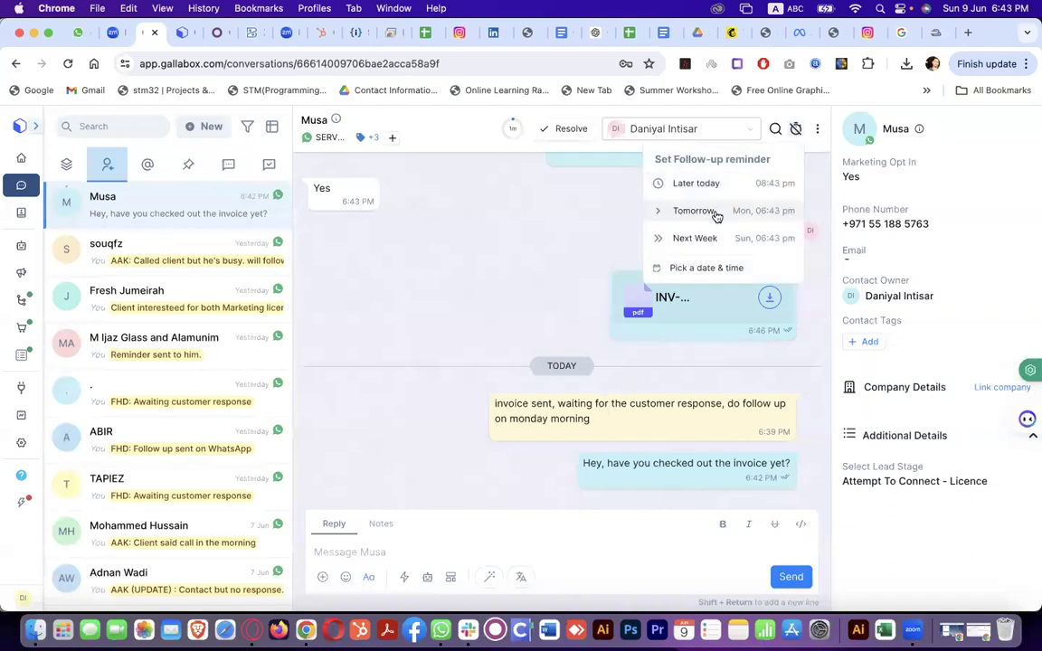
click(707, 267)
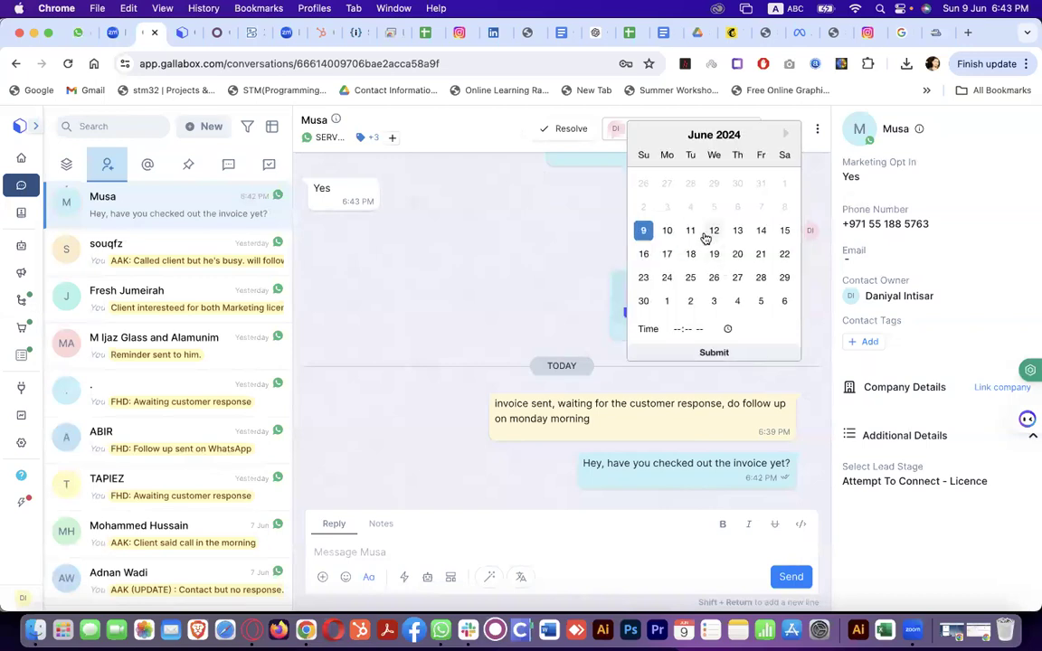
click(667, 231)
click(680, 329)
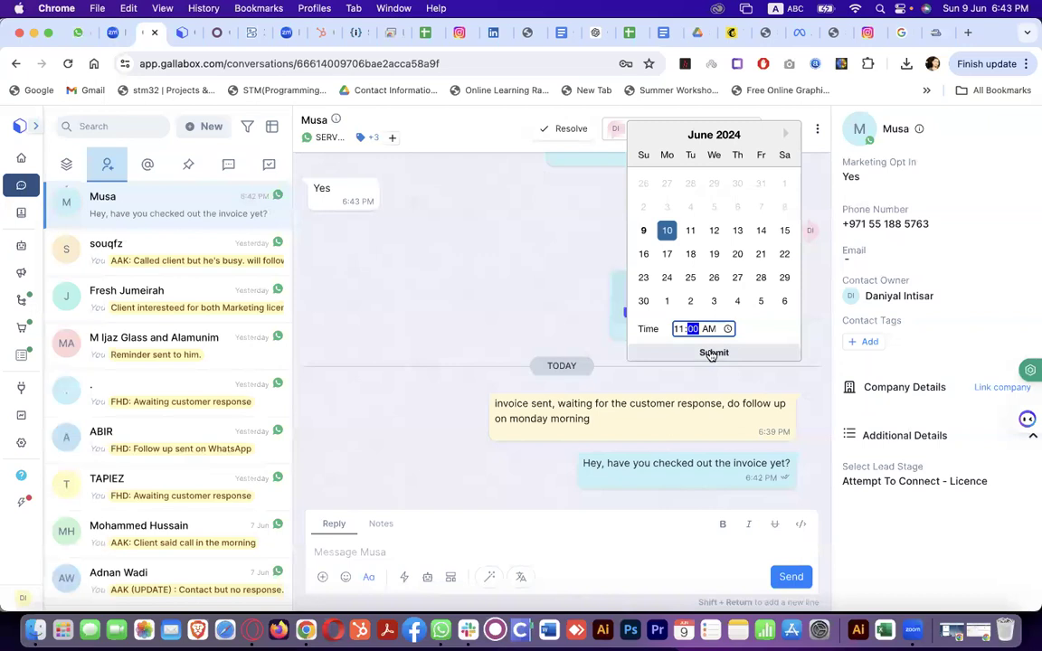
click(712, 353)
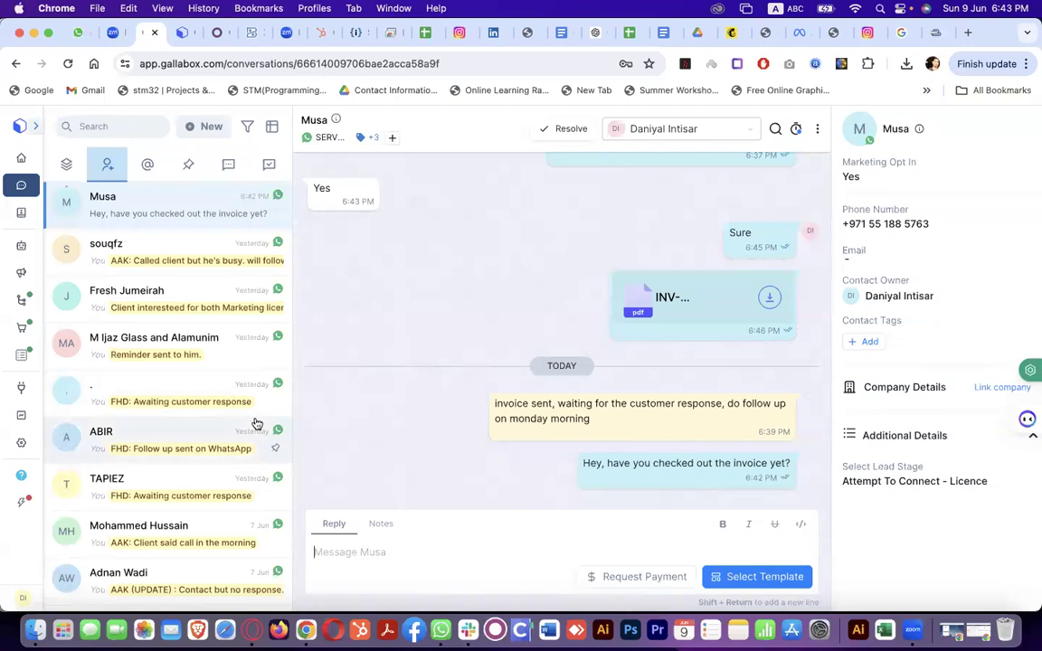
scroll(256, 423, down, 3)
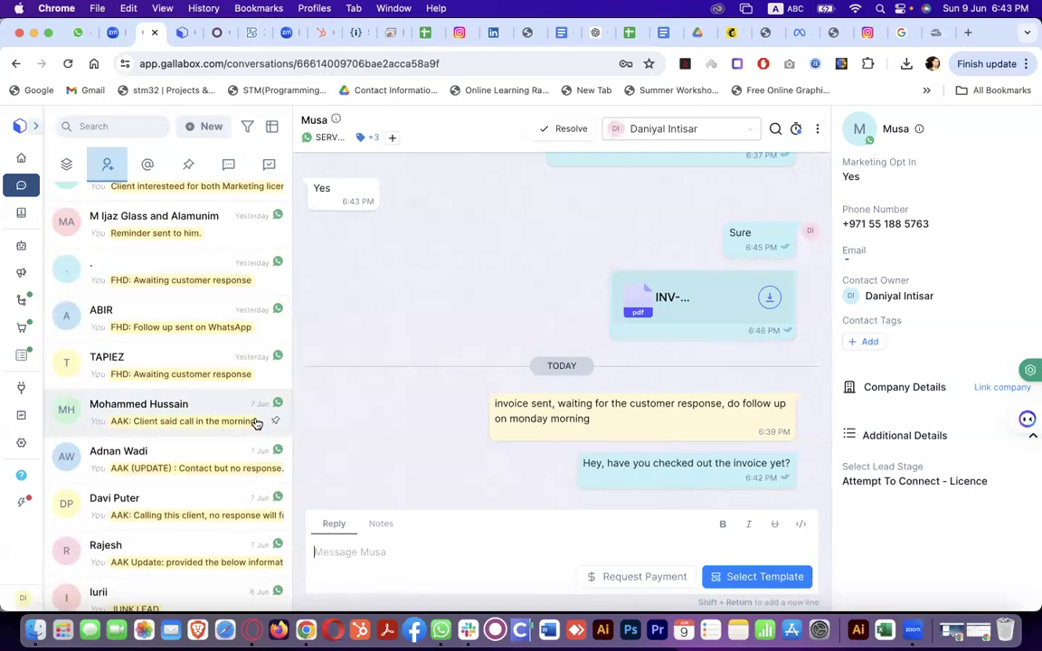
scroll(257, 423, down, 8)
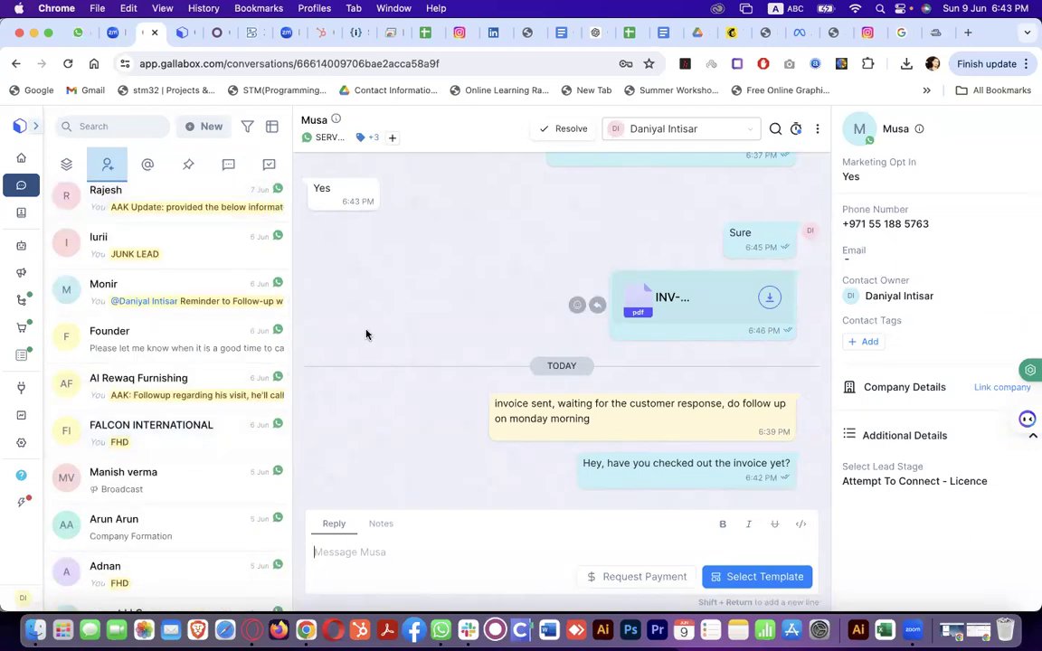
scroll(430, 328, up, 5)
scroll(430, 328, down, 10)
click(395, 140)
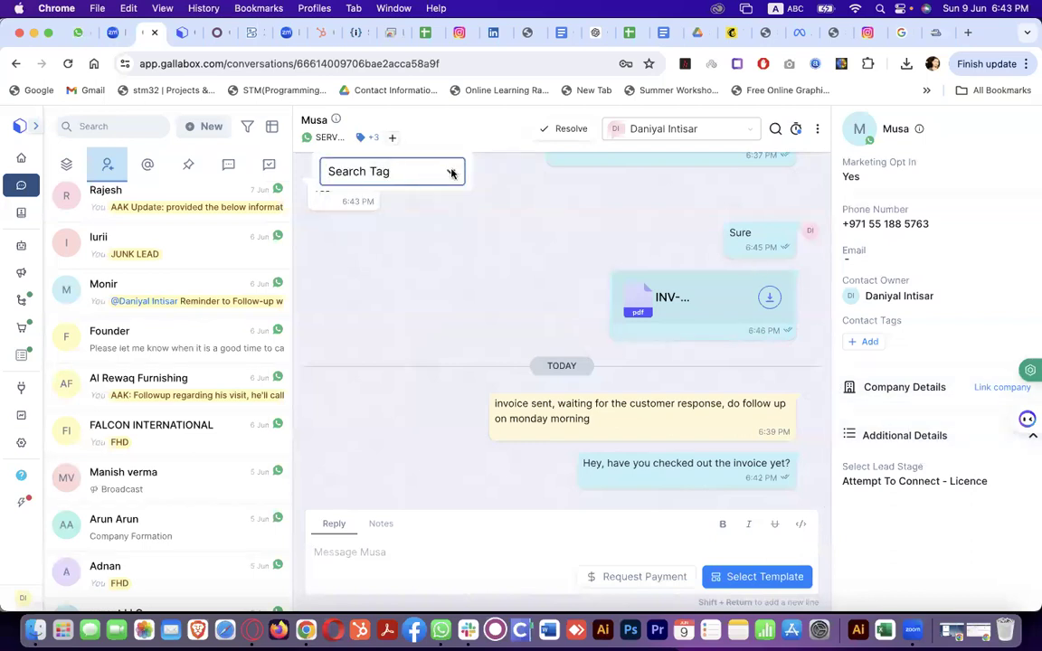
click(368, 139)
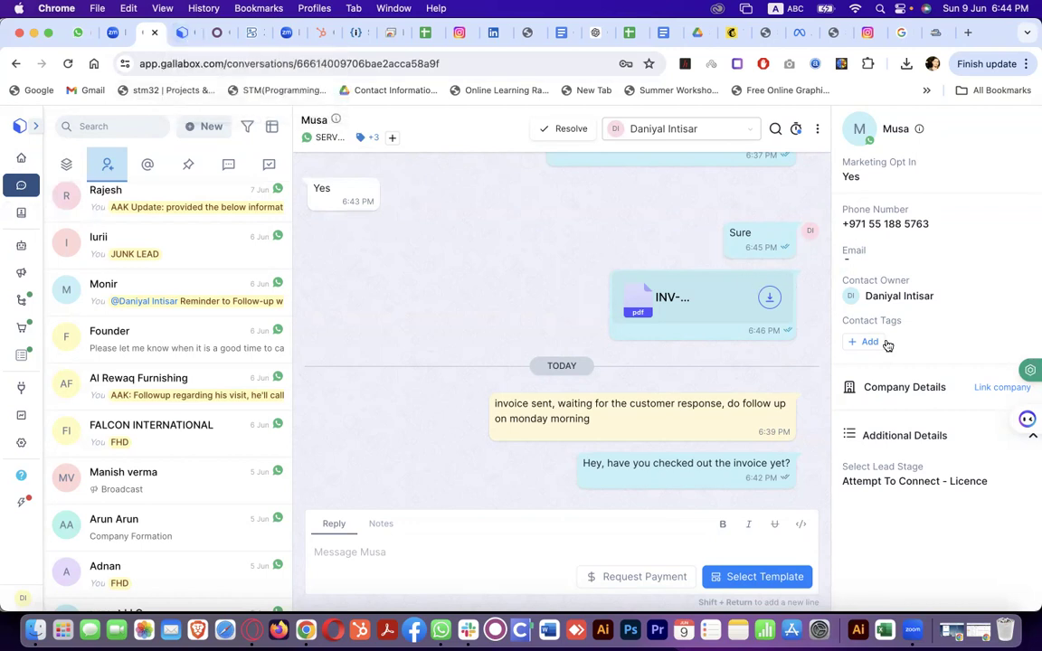
Look over the First flow canvas, then open the LICENCE REGISTERATION bot from the Bots list
click(179, 40)
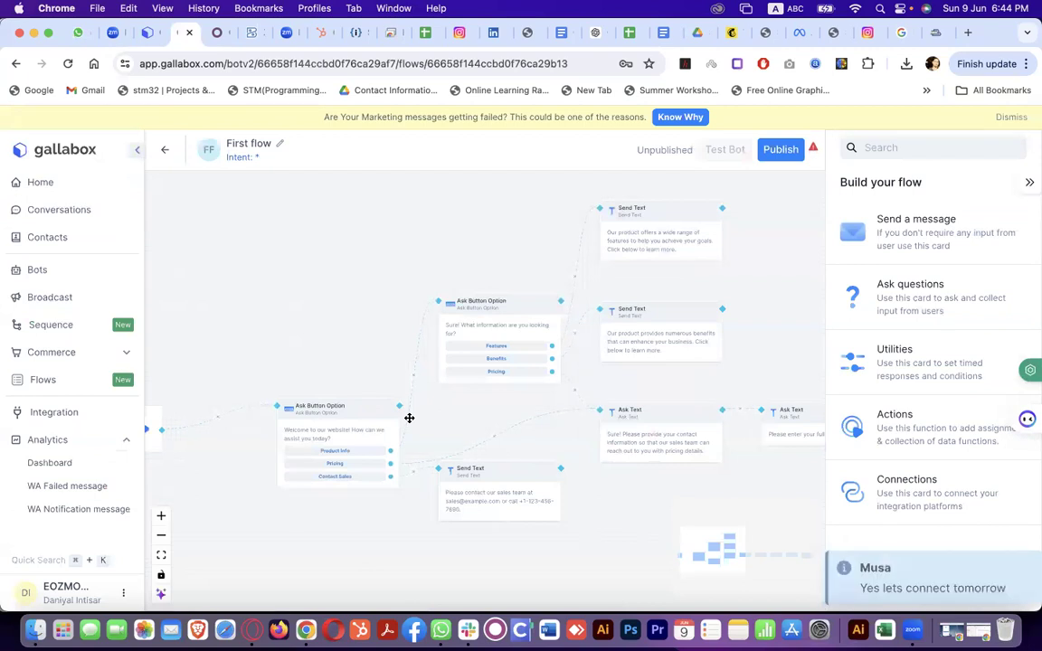
scroll(409, 418, right, 6)
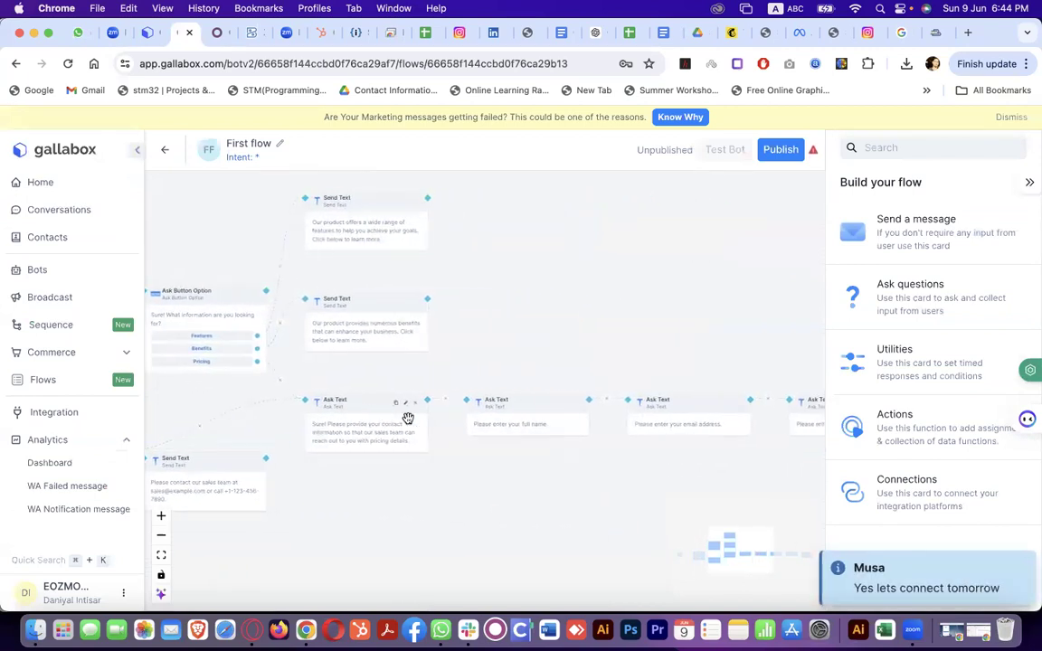
scroll(409, 418, right, 5)
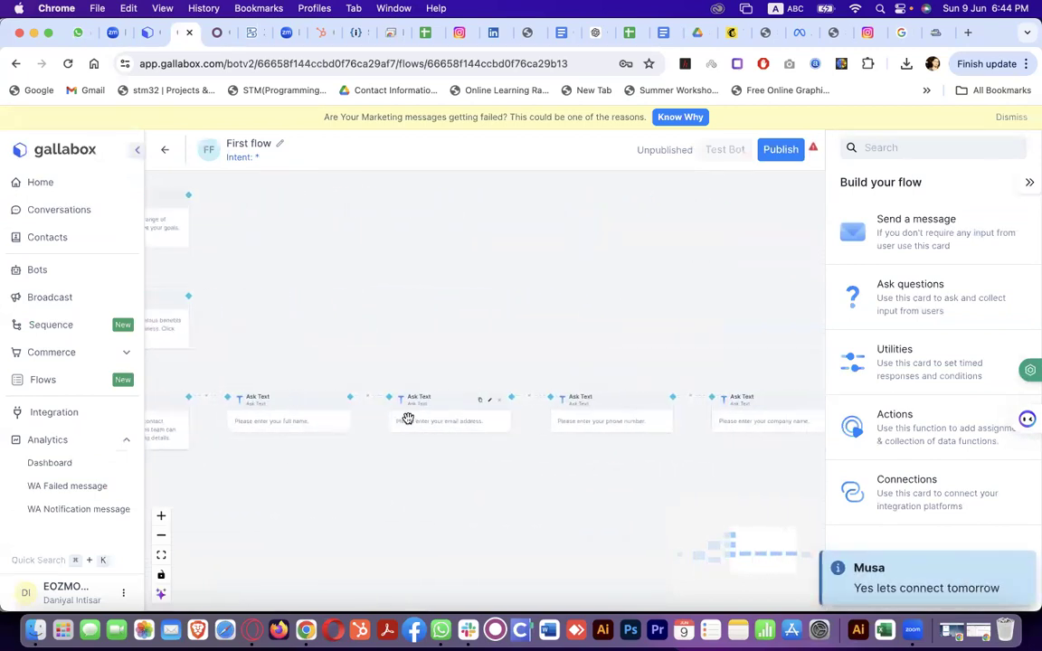
scroll(409, 418, right, 8)
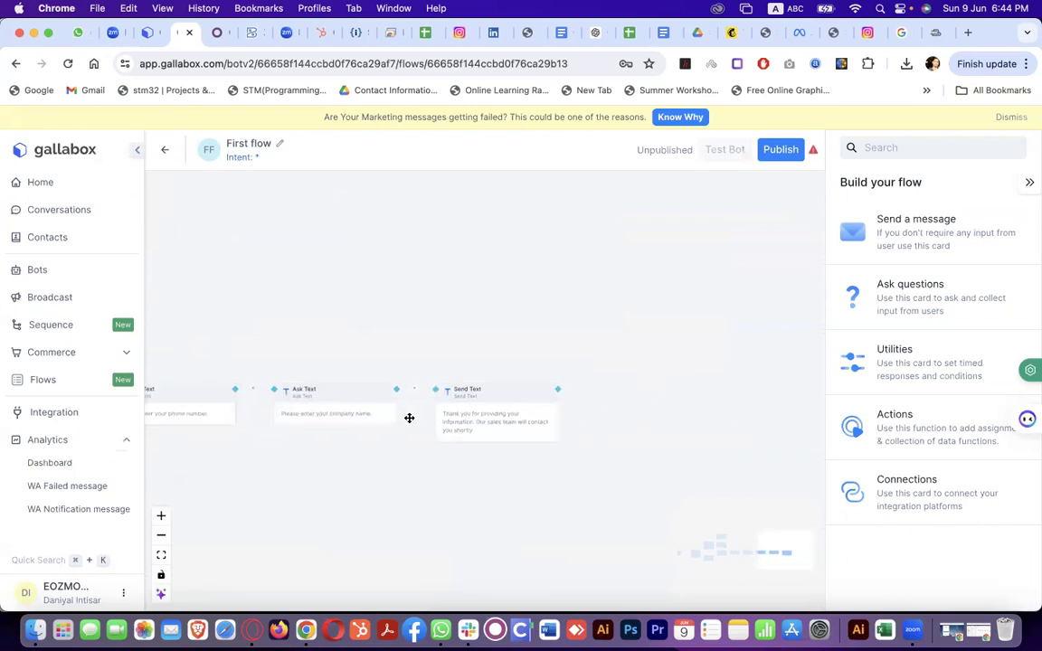
scroll(409, 418, down, 5)
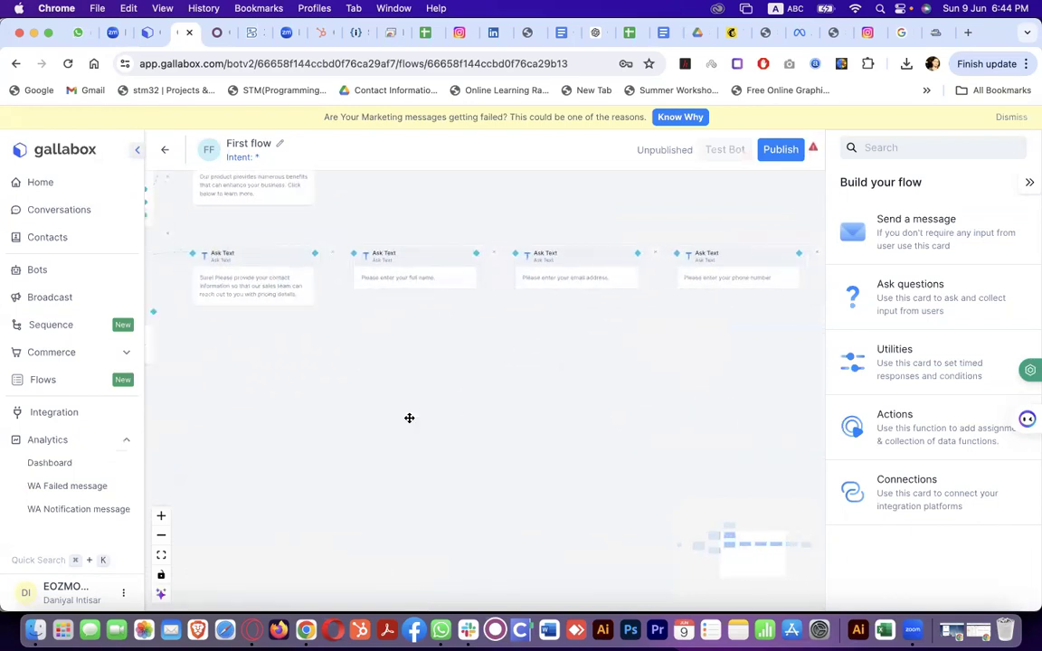
scroll(409, 418, left, 8)
scroll(409, 418, up, 3)
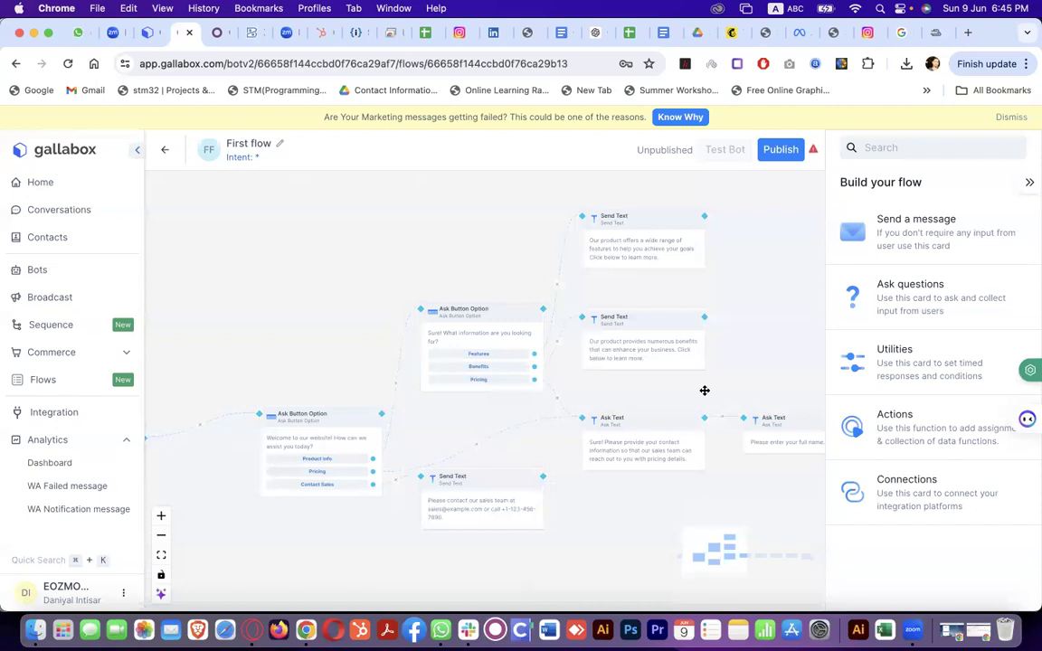
click(52, 271)
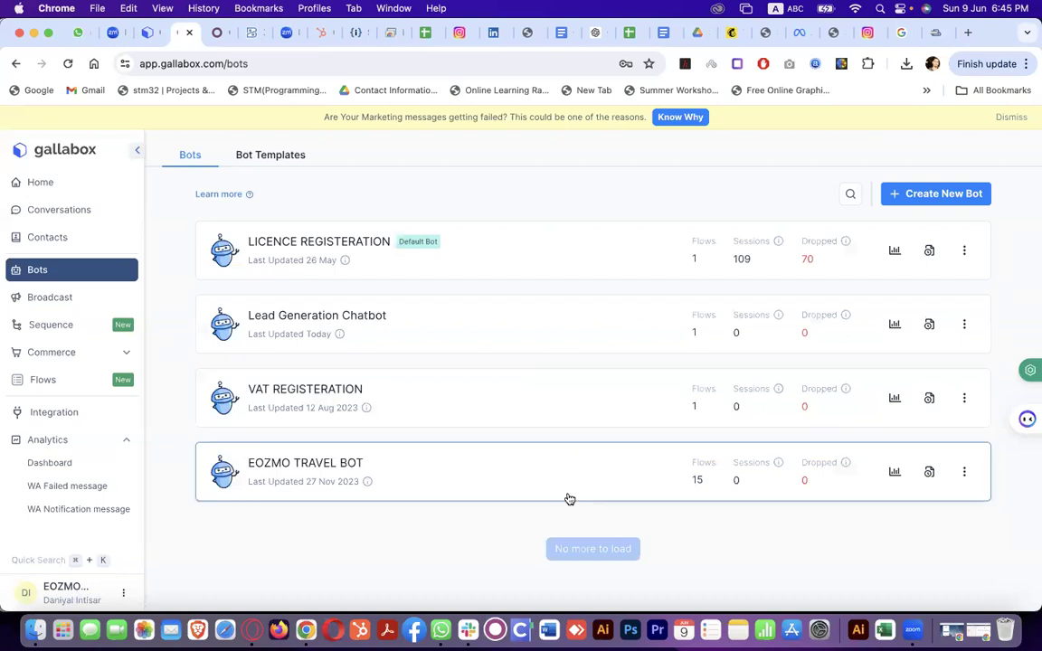
click(598, 249)
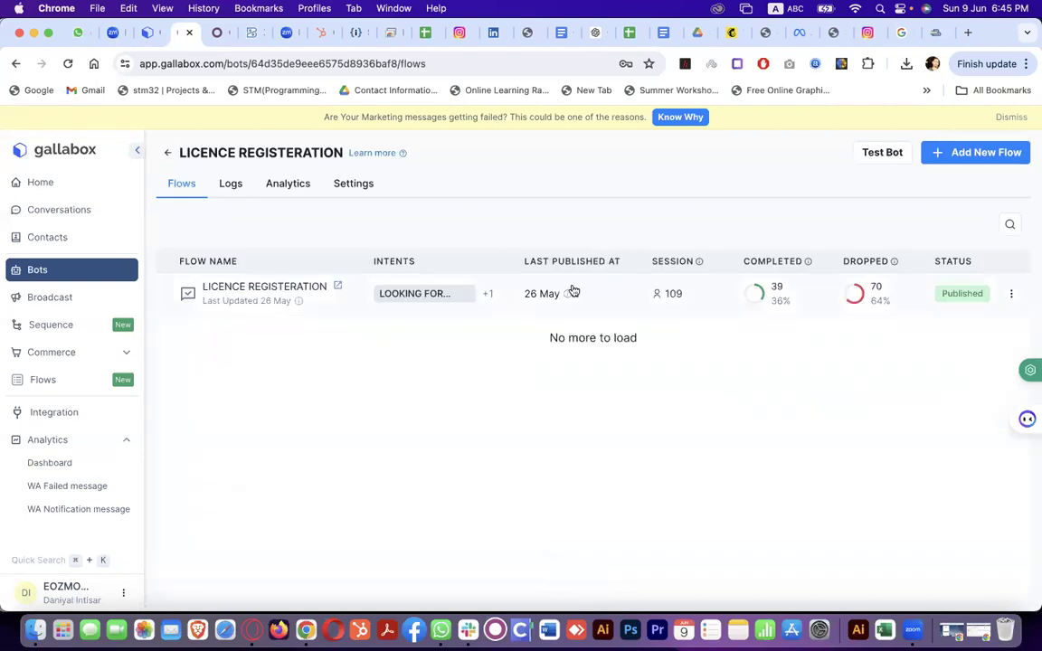
Open the LICENCE REGISTERATION flow in the builder and view its greeting Send Text card
click(333, 308)
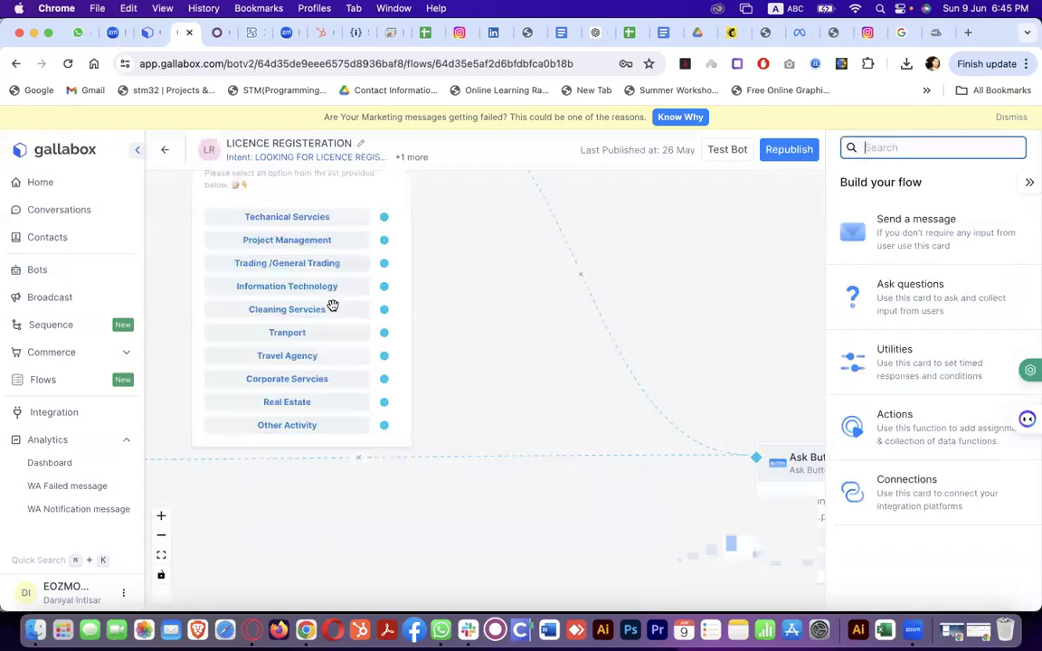
scroll(465, 367, down, 5)
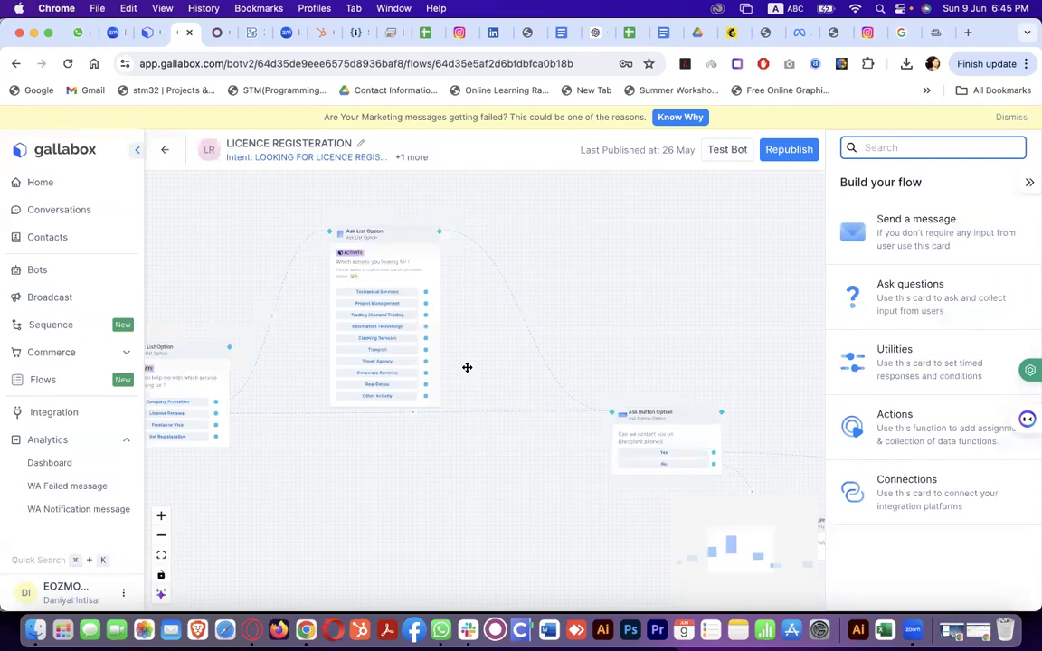
scroll(467, 367, left, 10)
scroll(563, 363, right, 10)
scroll(549, 428, right, 2)
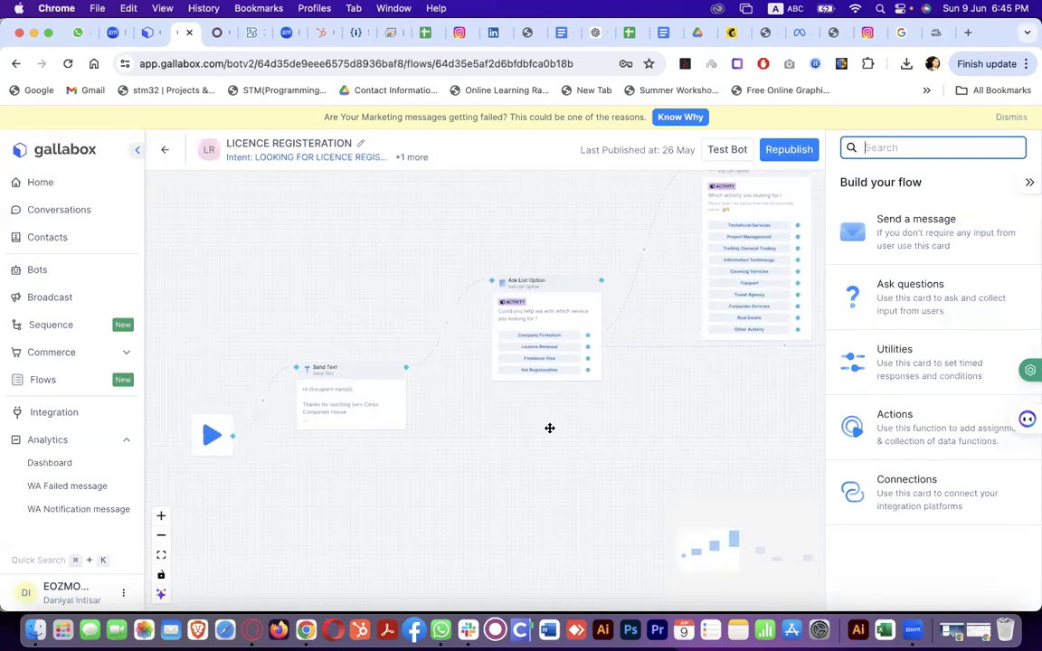
scroll(549, 428, up, 2)
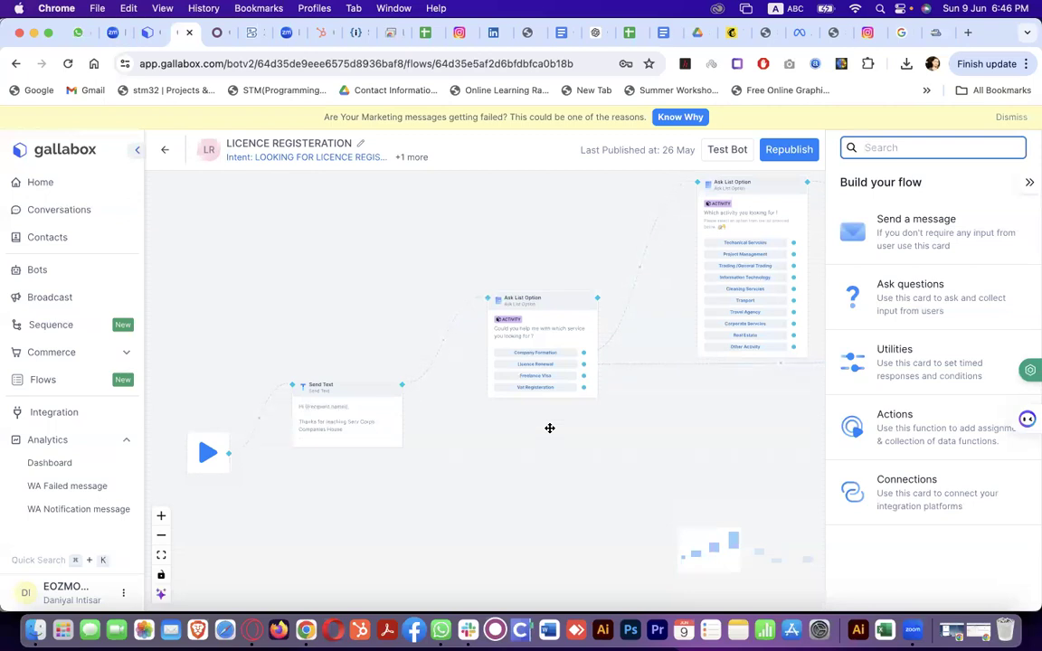
Pan across the flow's service-choice list question cards
scroll(543, 362, right, 2)
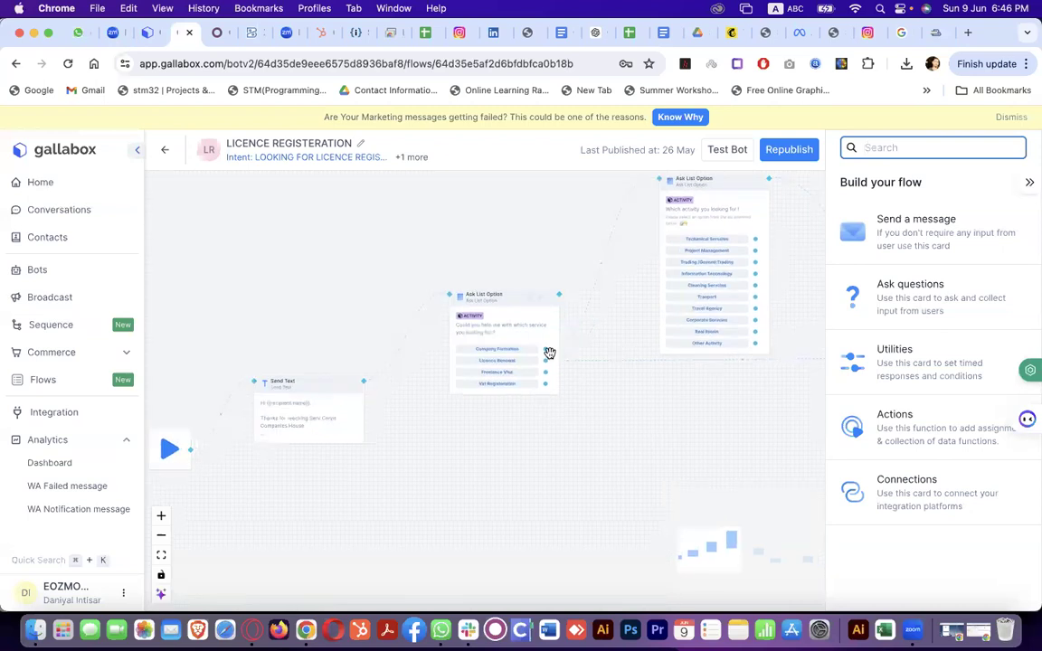
scroll(524, 367, right, 5)
scroll(524, 367, right, 6)
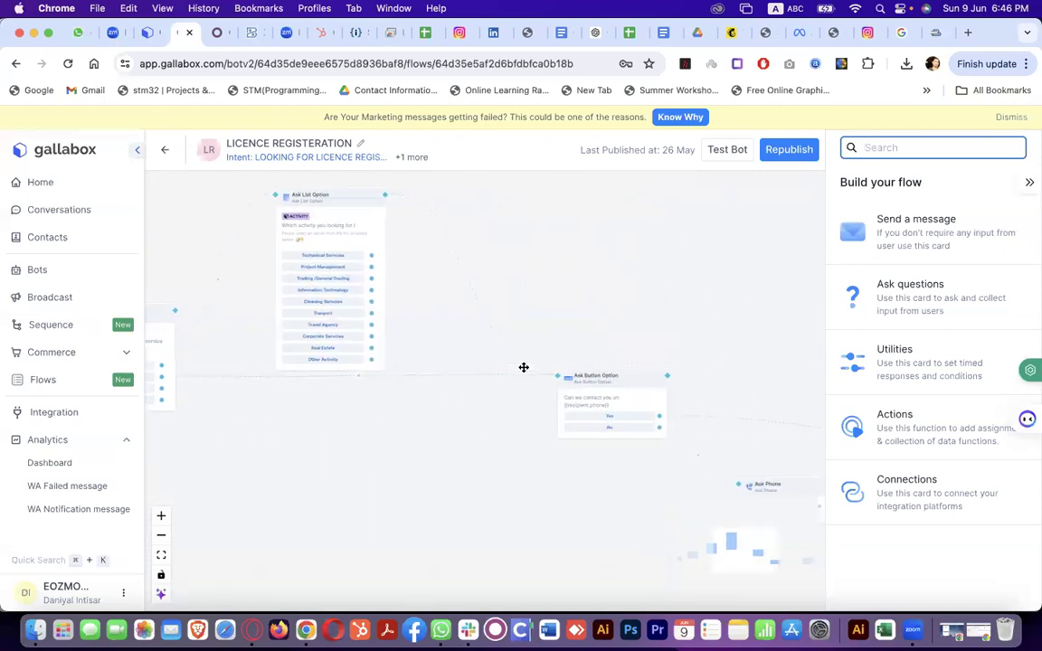
scroll(583, 409, right, 10)
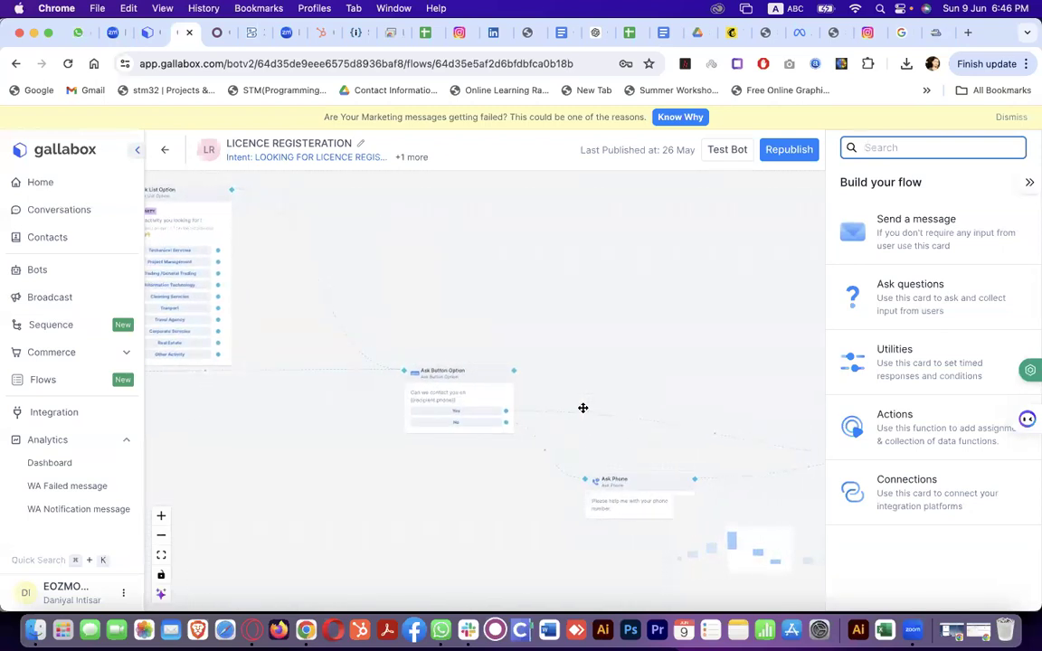
scroll(583, 408, right, 3)
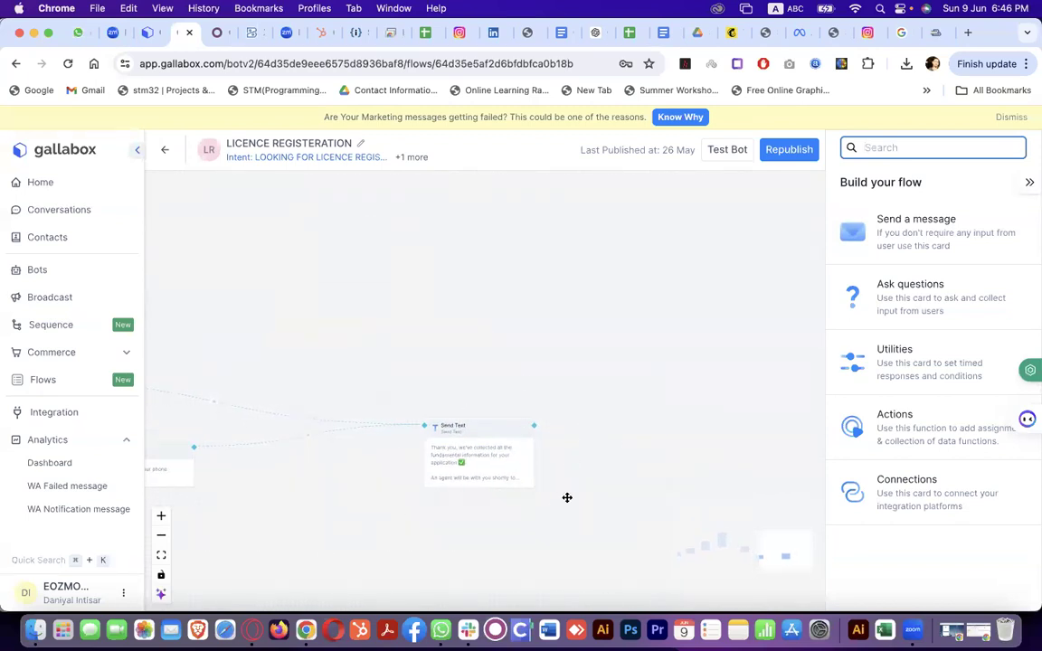
scroll(567, 497, left, 10)
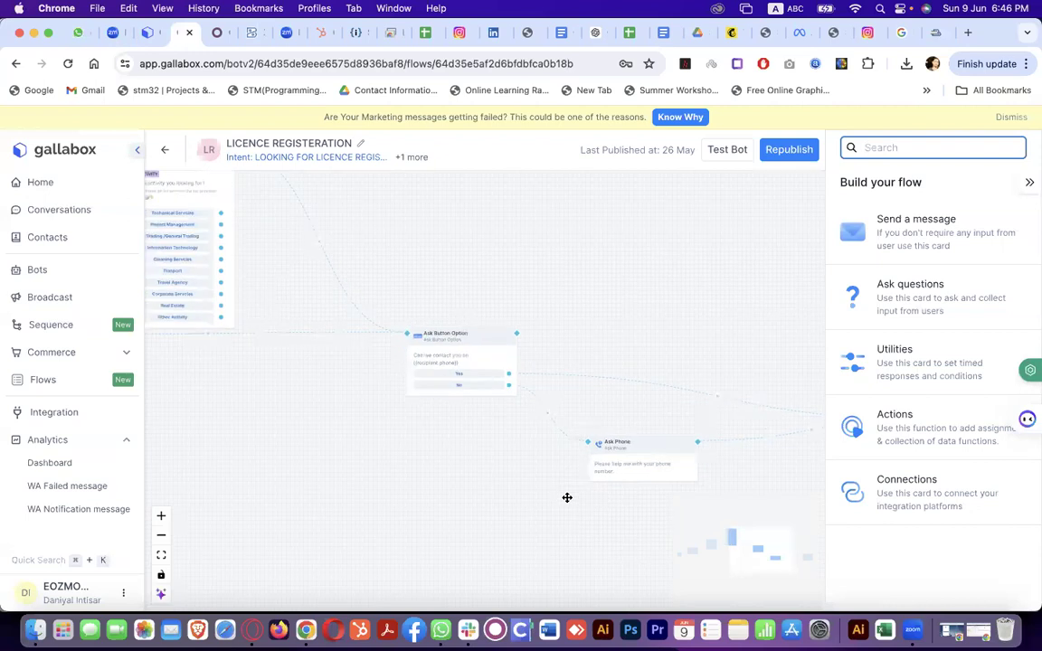
scroll(567, 498, left, 10)
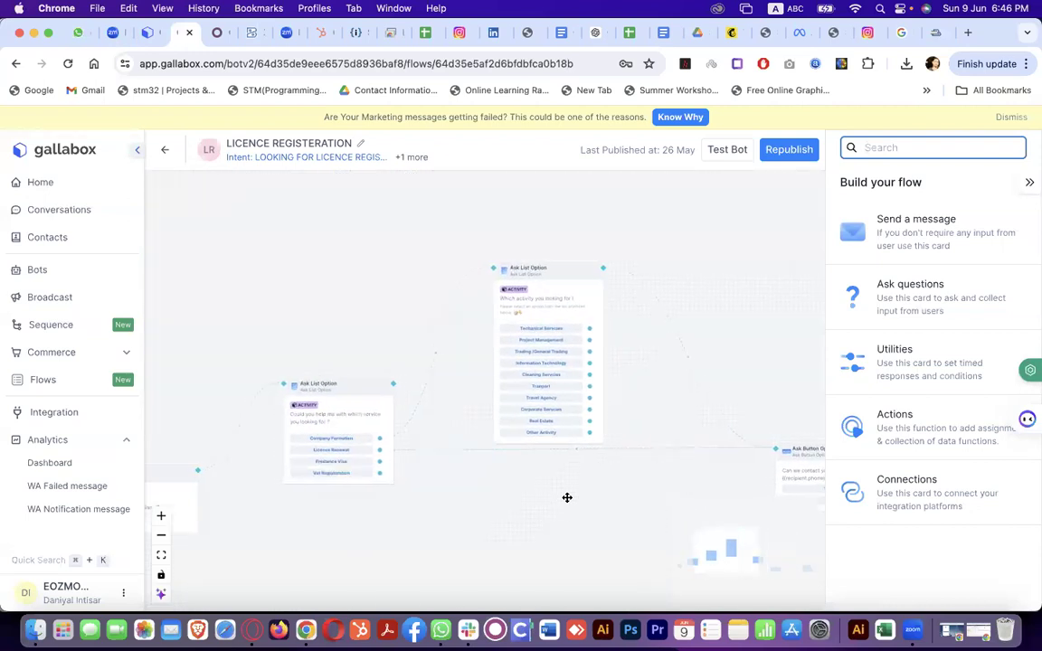
scroll(567, 498, left, 10)
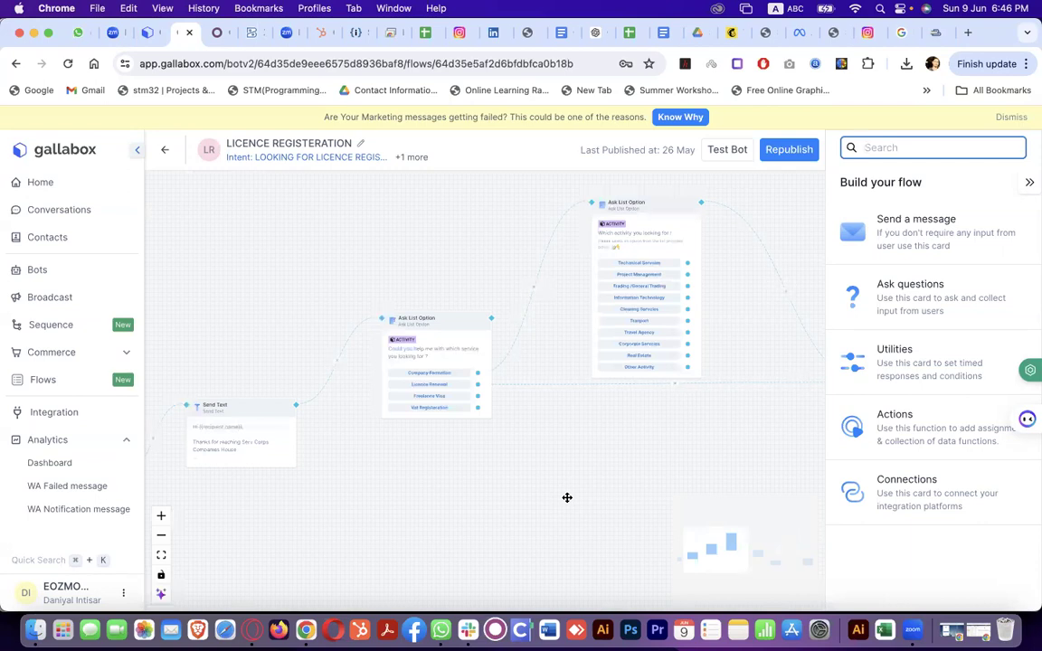
scroll(228, 421, up, 5)
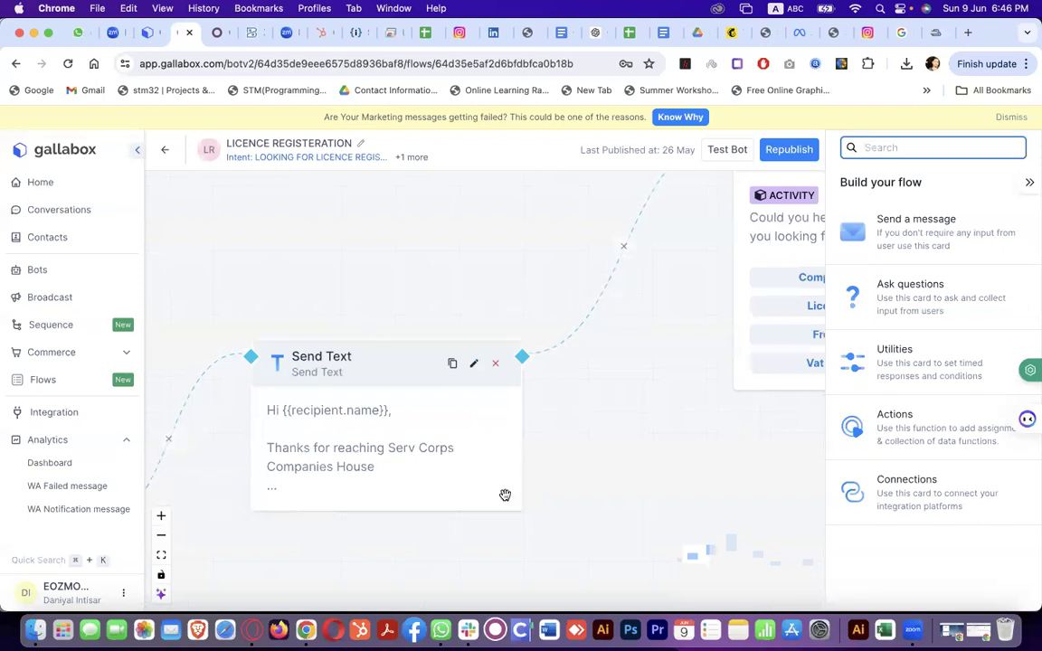
scroll(530, 496, right, 10)
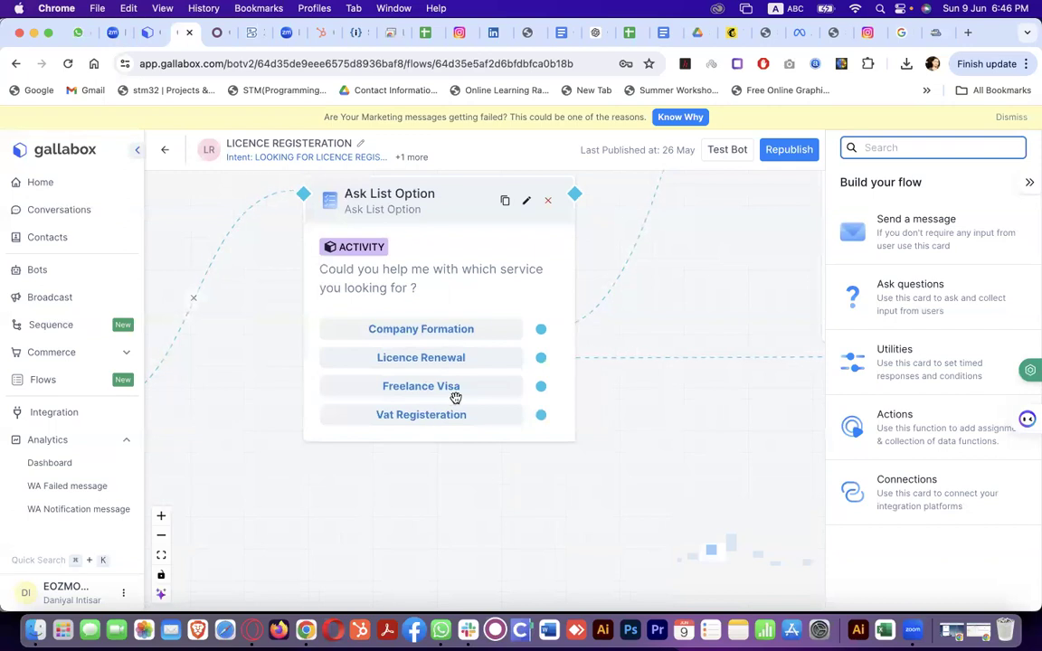
scroll(489, 482, right, 3)
scroll(489, 482, up, 3)
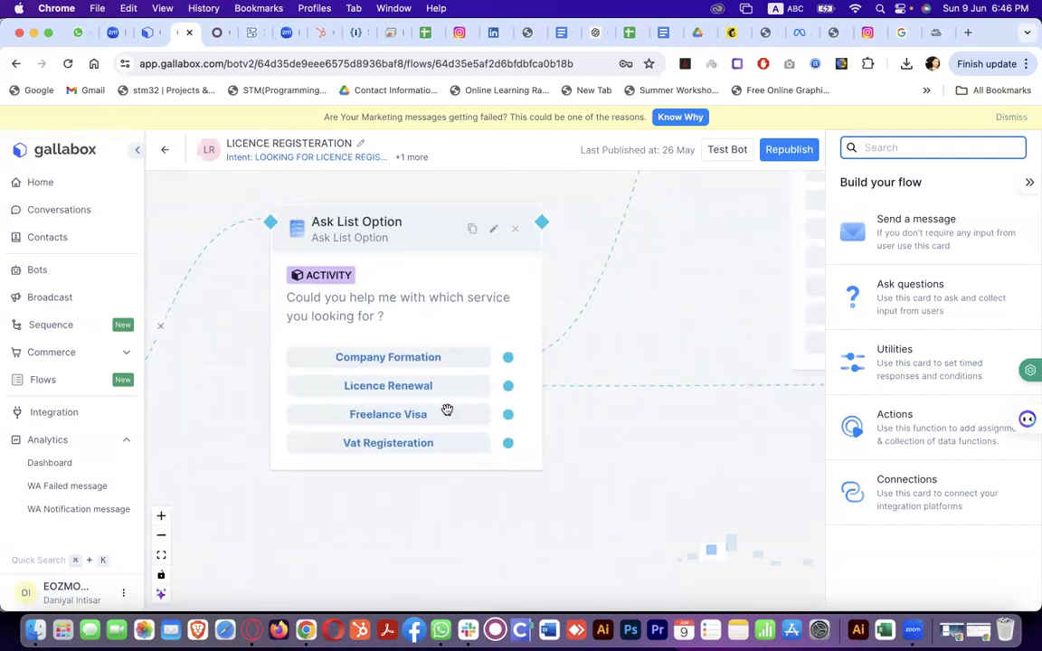
scroll(421, 367, down, 5)
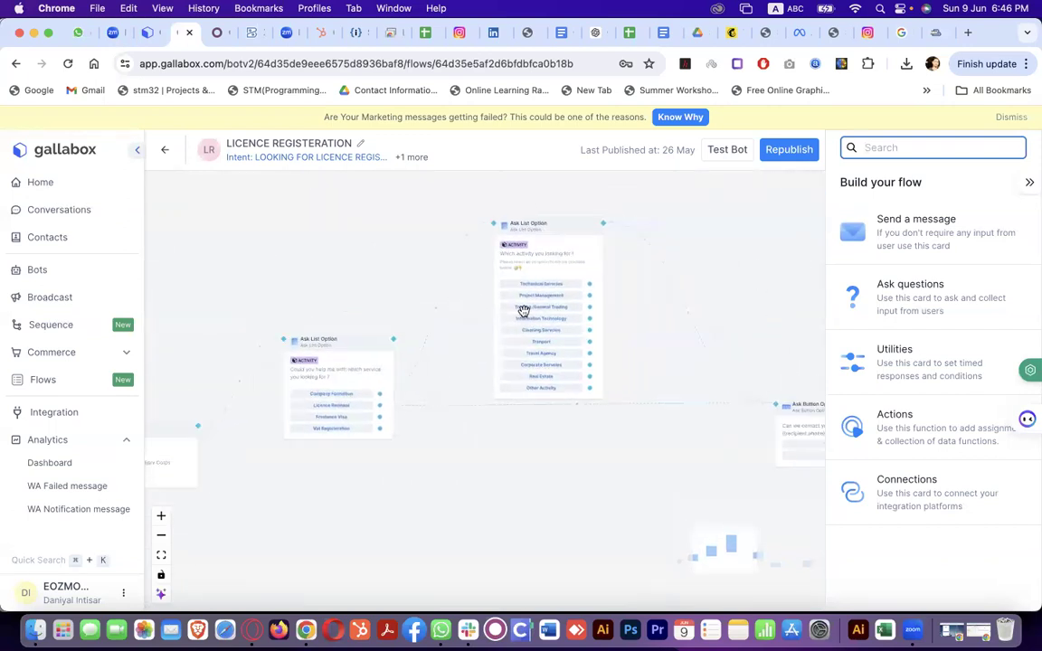
scroll(561, 295, up, 5)
scroll(575, 256, down, 3)
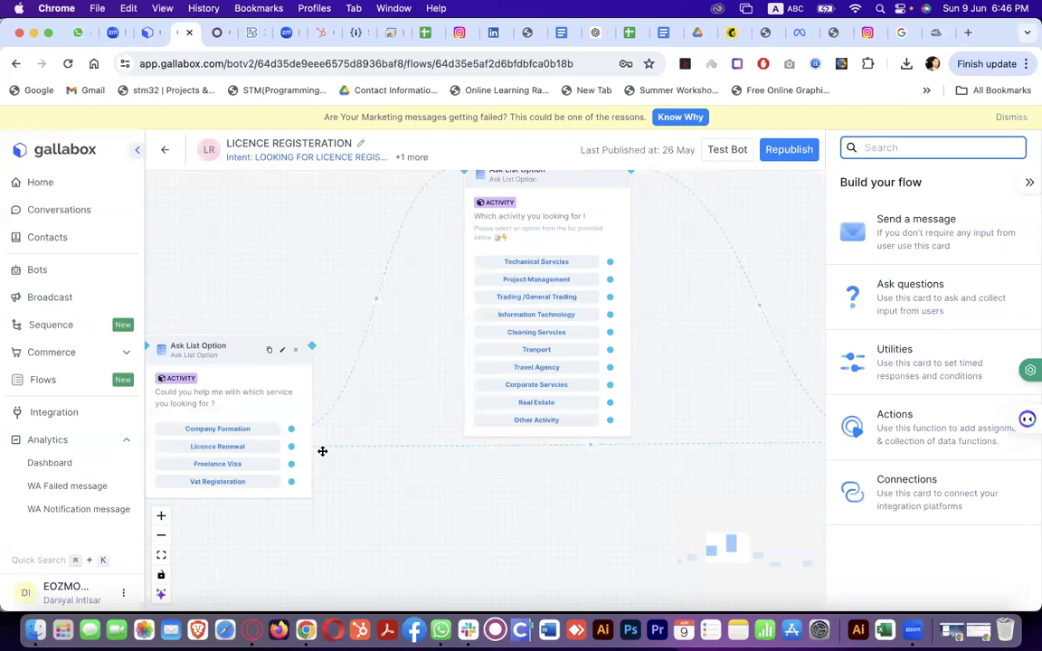
scroll(342, 453, right, 5)
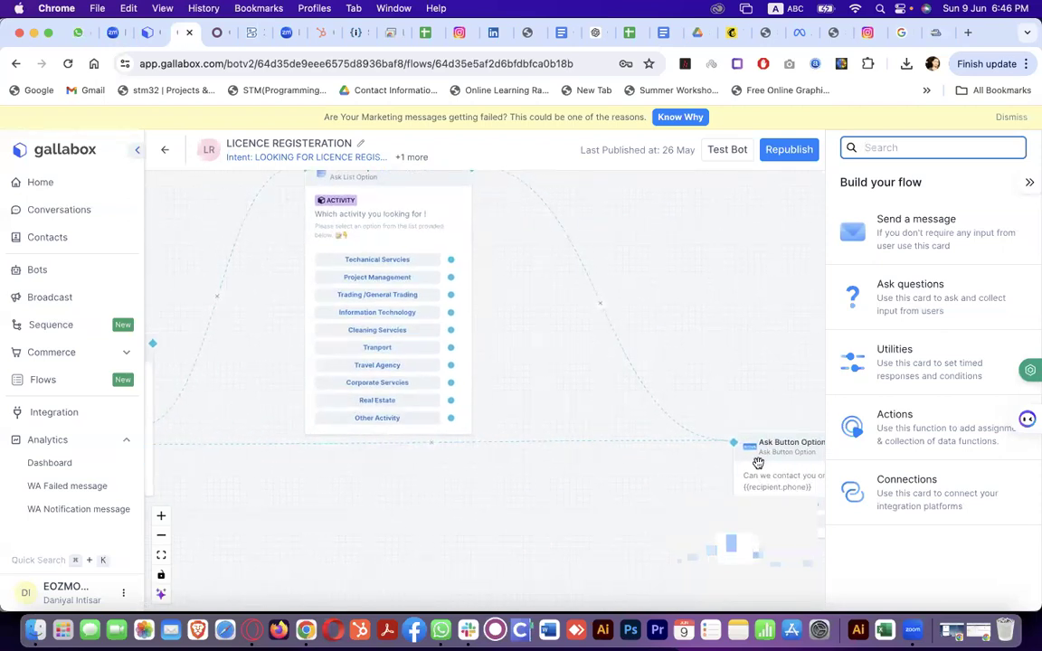
scroll(758, 463, right, 2)
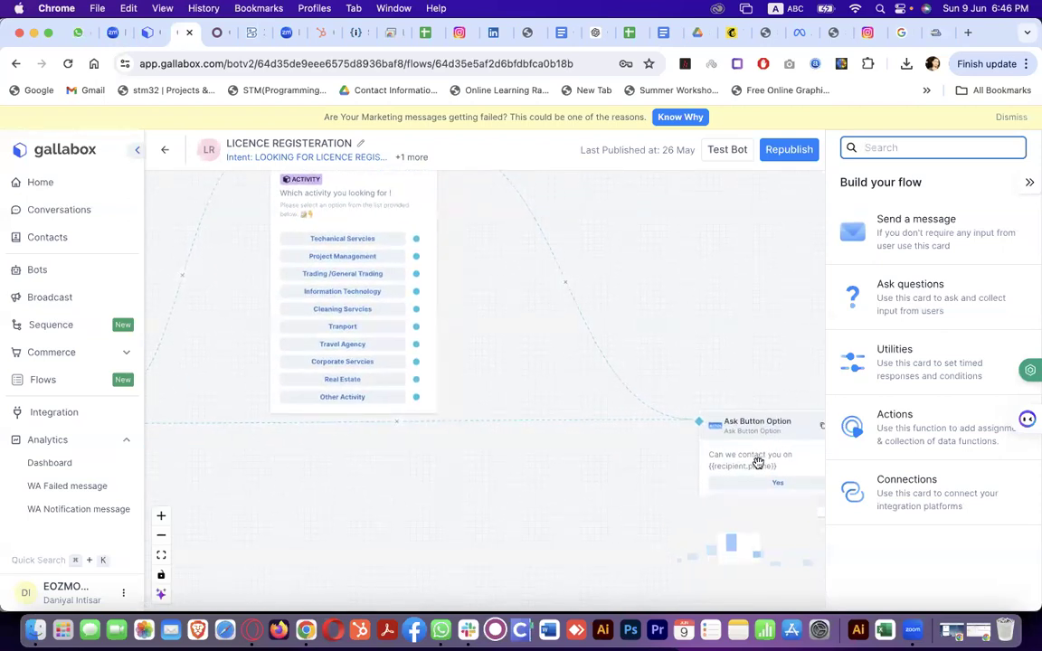
scroll(759, 463, right, 2)
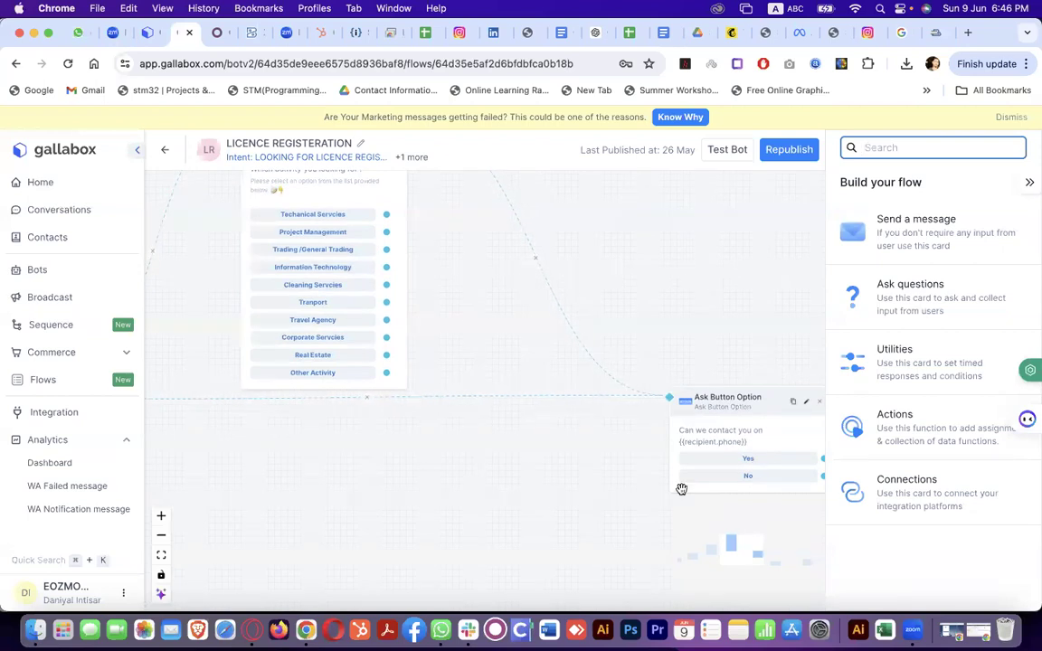
scroll(681, 488, up, 3)
scroll(631, 413, up, 3)
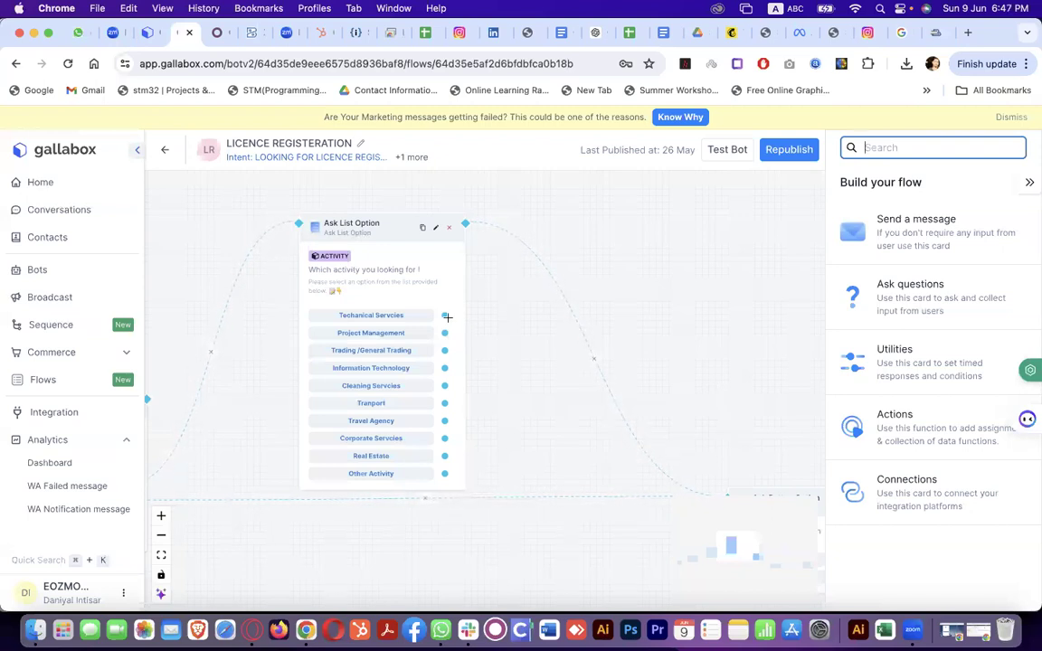
scroll(447, 318, right, 10)
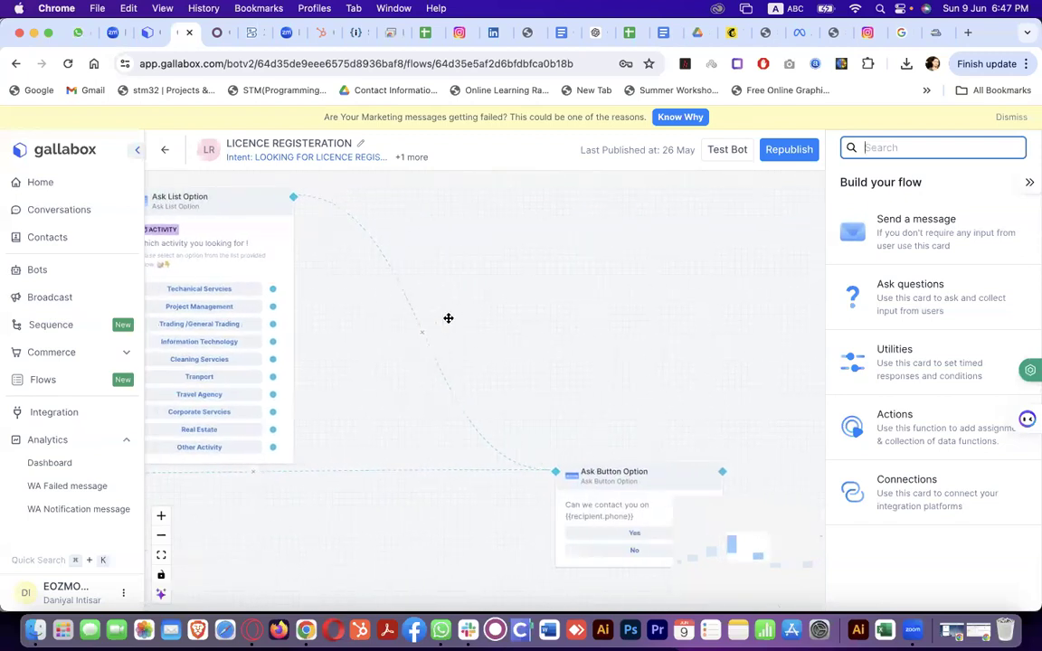
scroll(389, 560, right, 10)
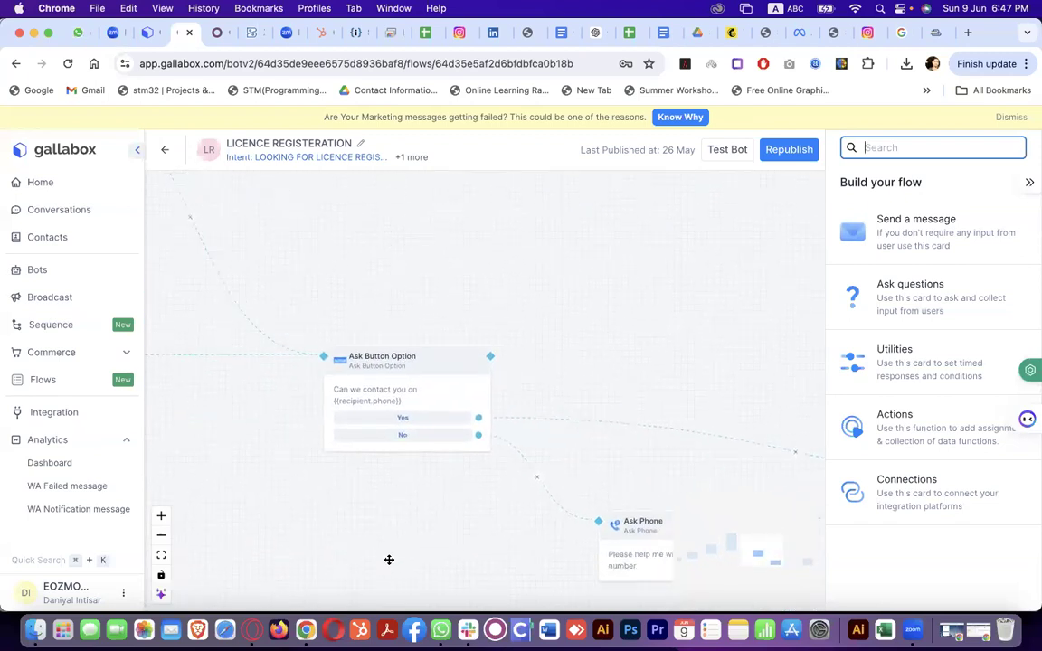
scroll(389, 561, right, 5)
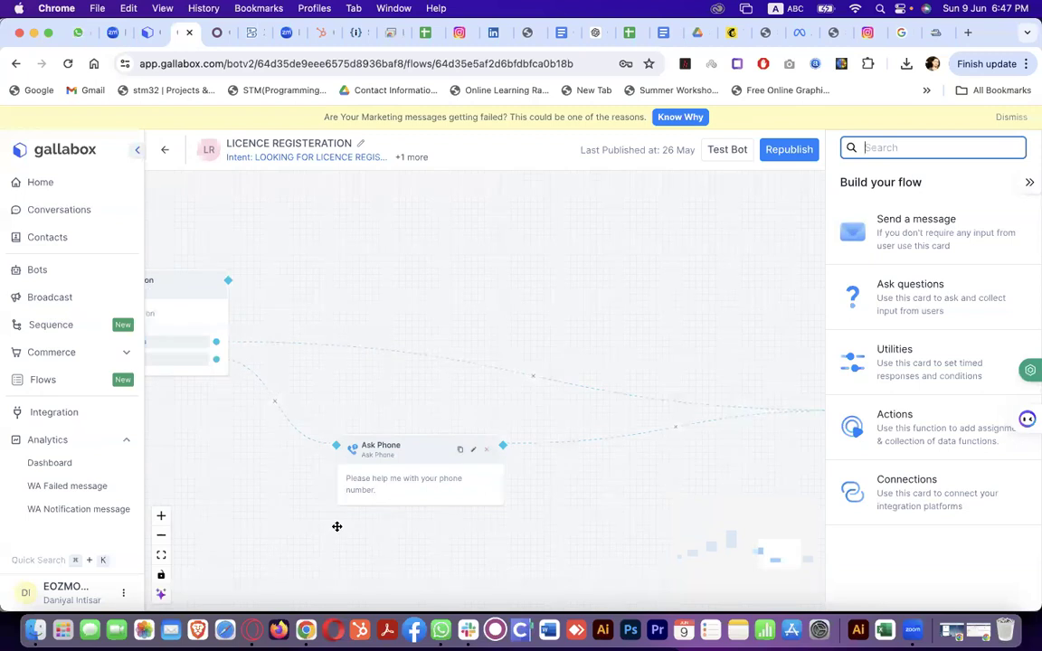
scroll(473, 555, right, 10)
scroll(473, 556, right, 5)
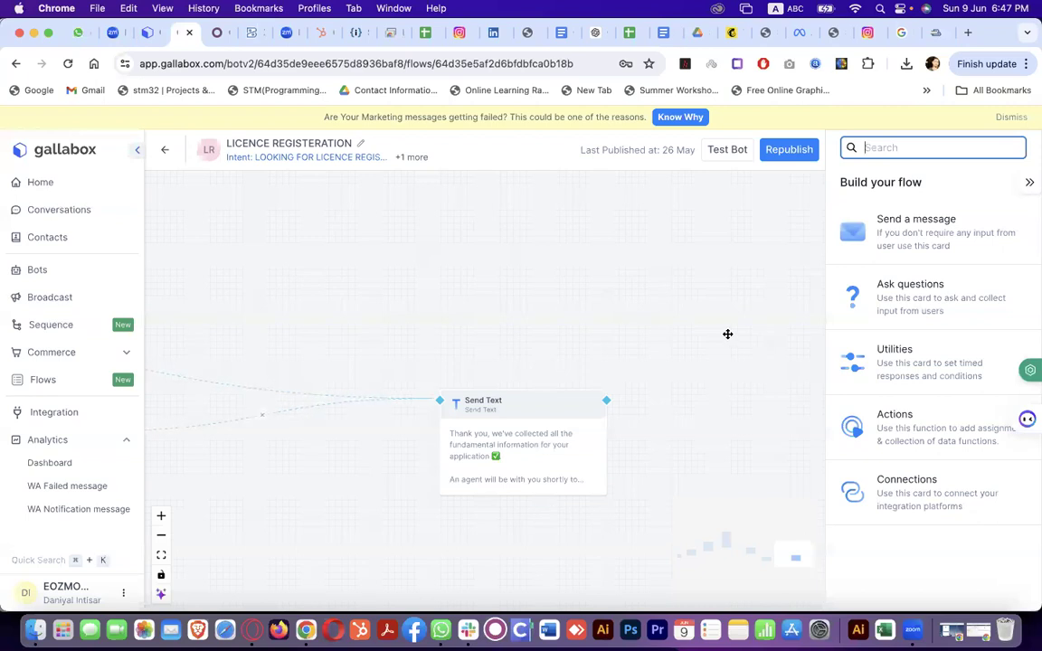
scroll(727, 334, left, 10)
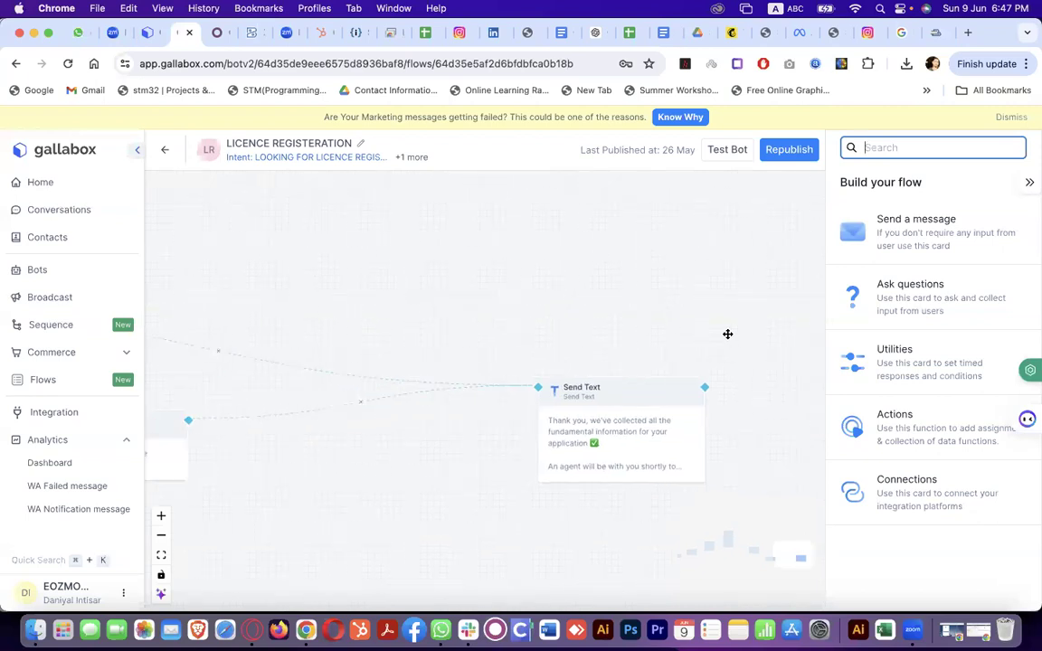
scroll(727, 333, left, 5)
scroll(728, 333, up, 4)
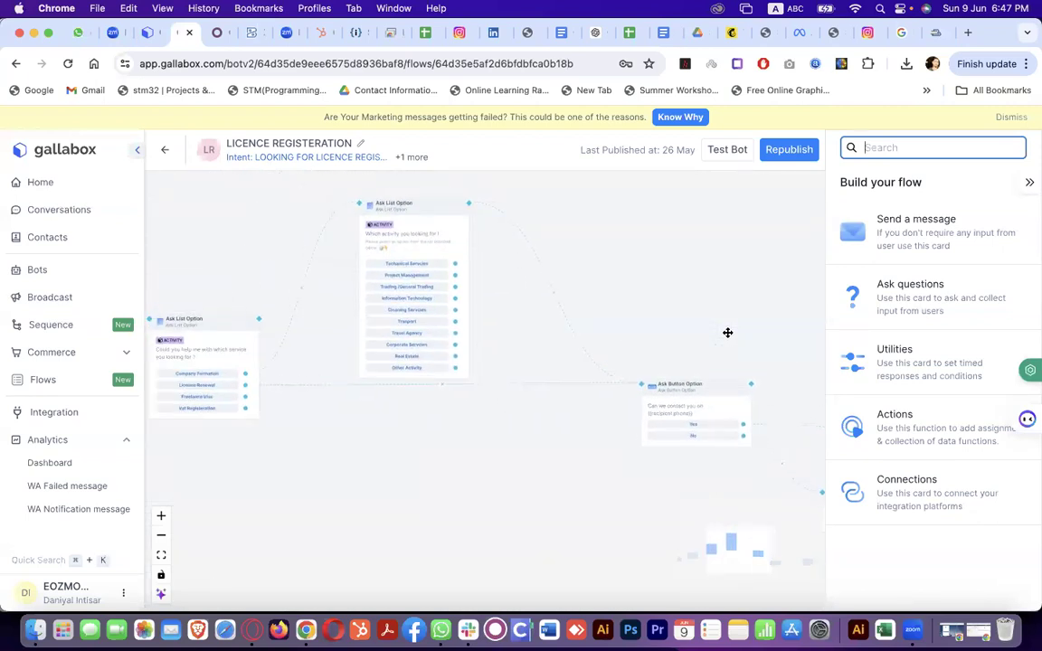
Browse the Bot Templates gallery, previewing Lead Validation Bot without deploying it
click(82, 276)
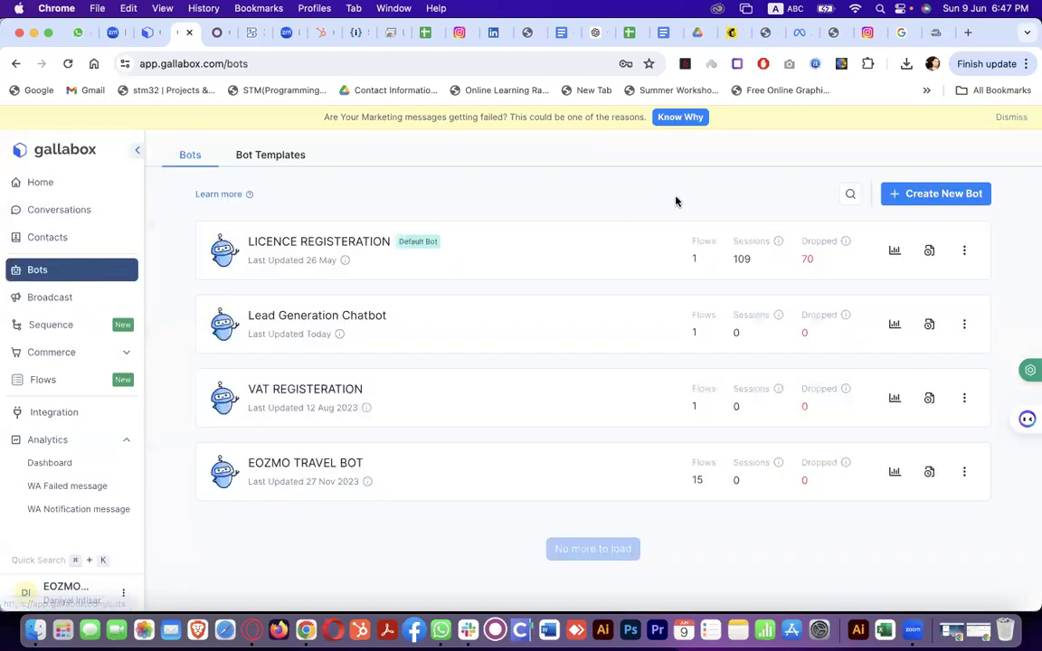
click(261, 159)
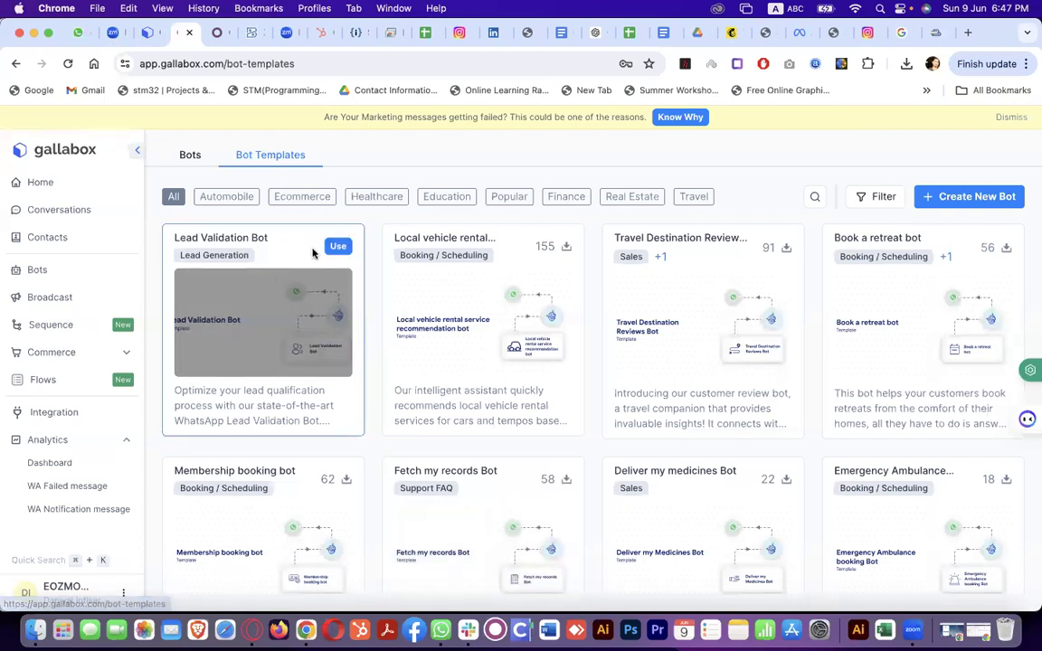
click(338, 246)
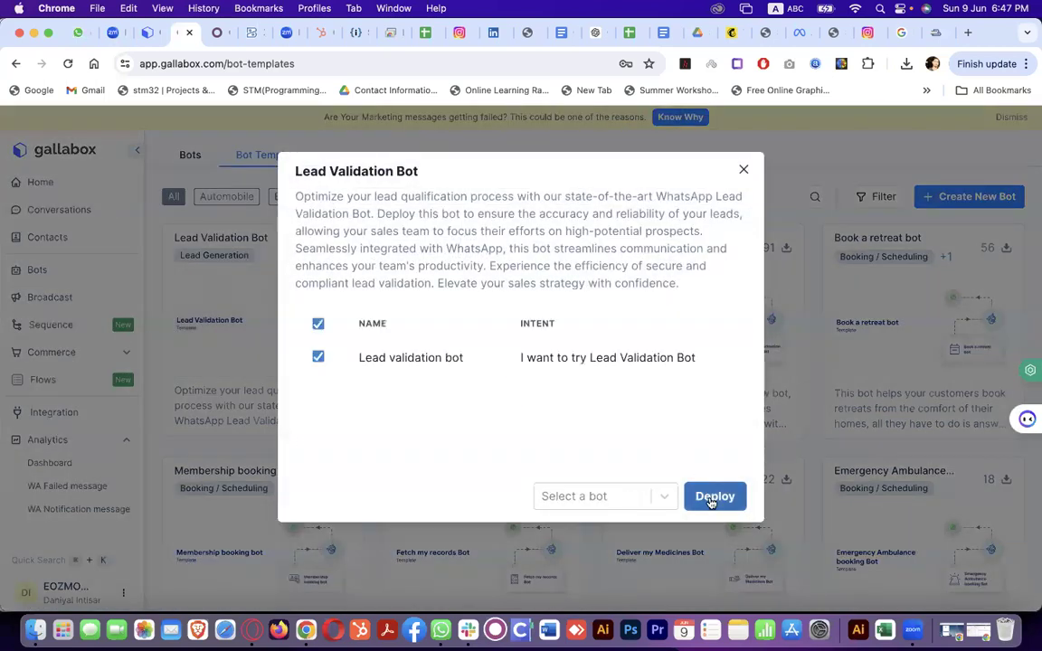
click(744, 169)
scroll(254, 280, up, 3)
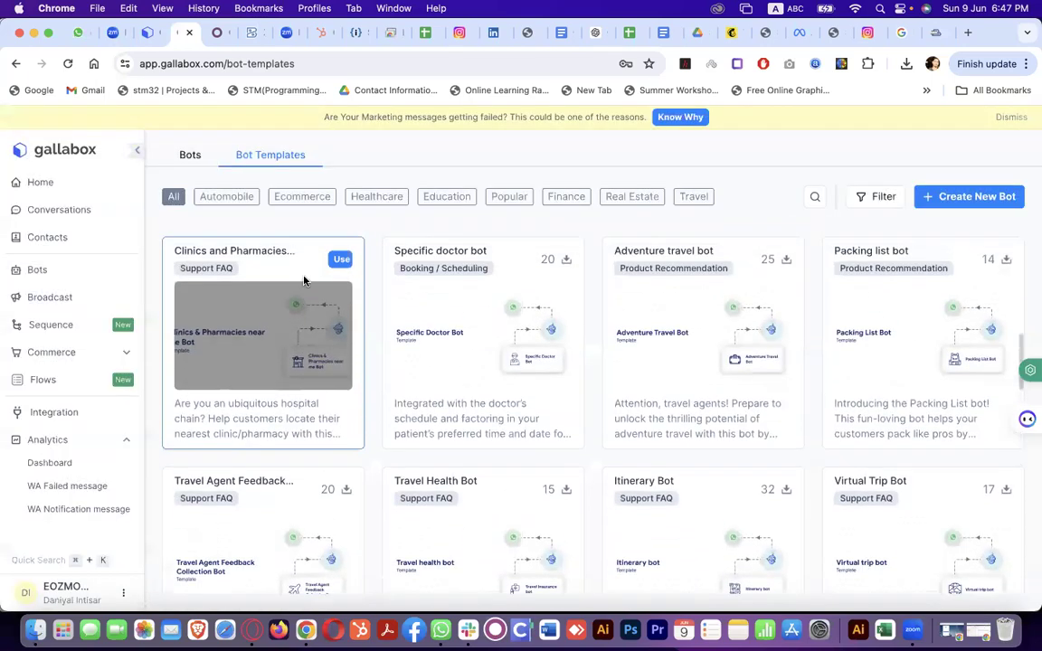
scroll(236, 525, down, 5)
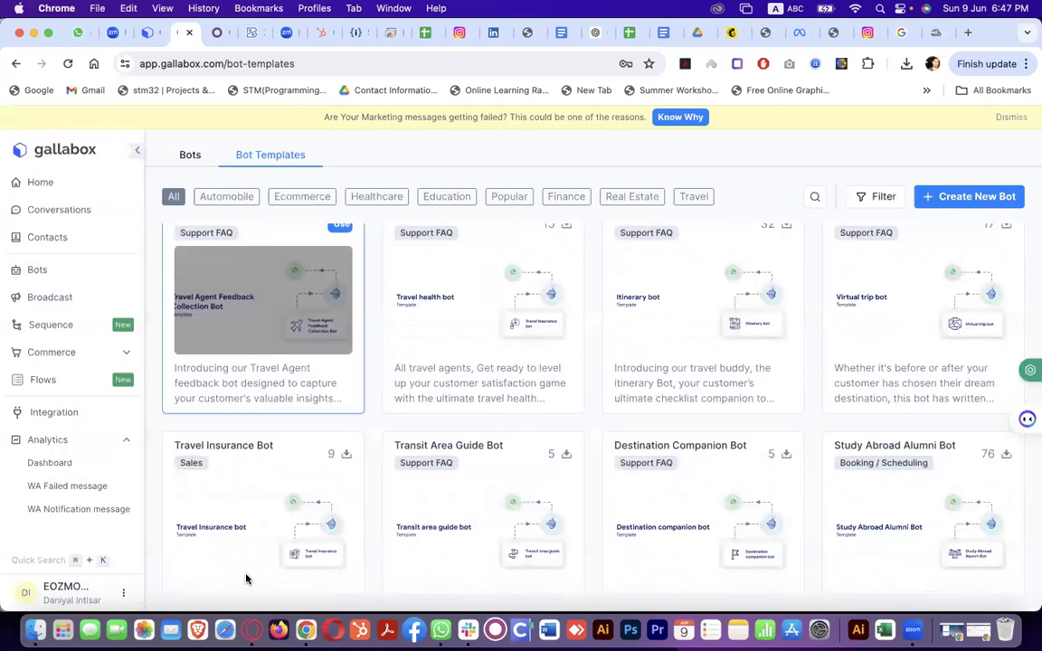
scroll(445, 462, down, 3)
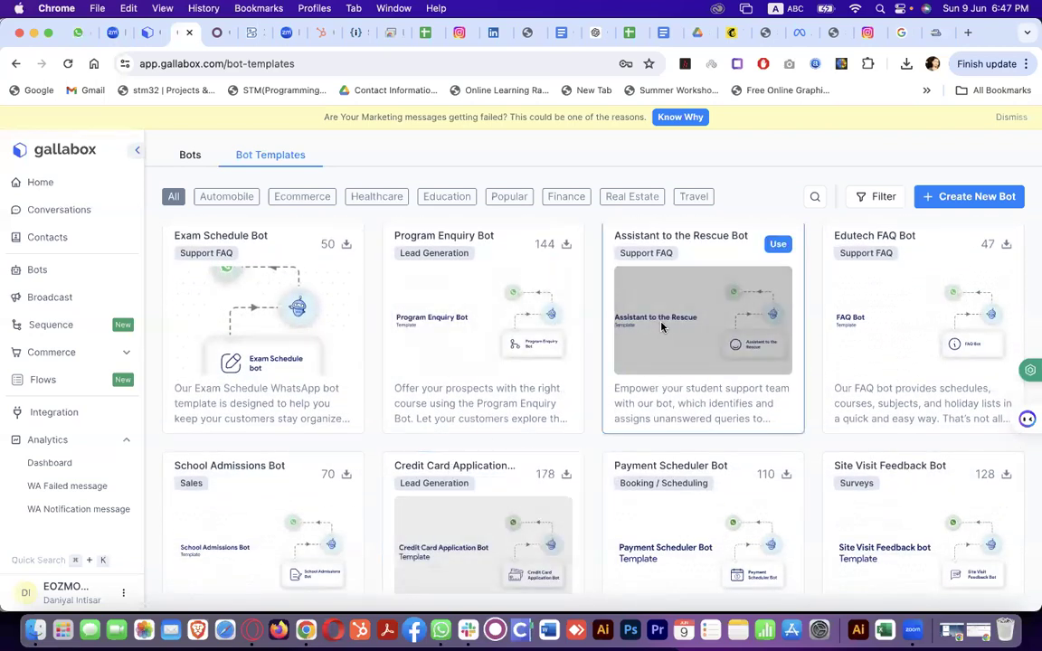
scroll(594, 377, up, 10)
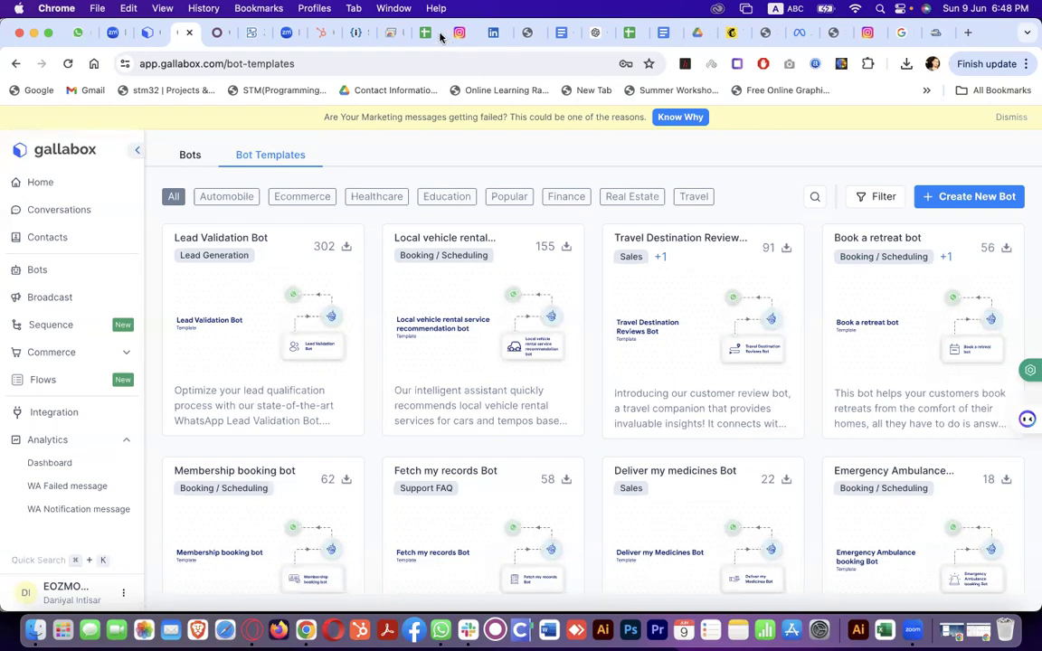
Open the Lead Generation Chatbot's First flow and start publishing it
click(181, 161)
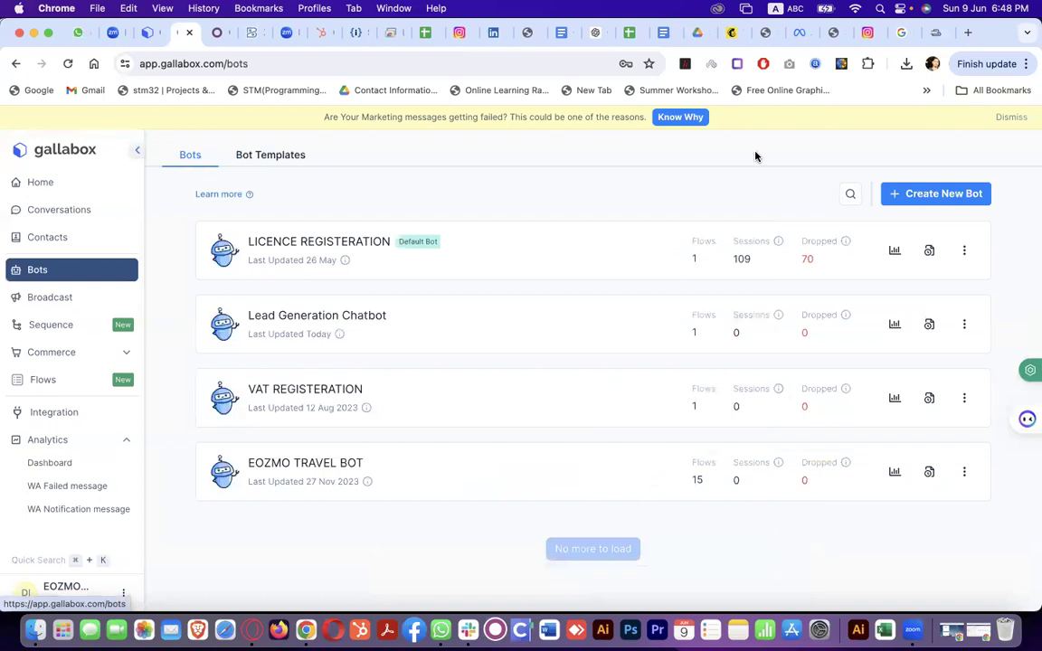
click(345, 315)
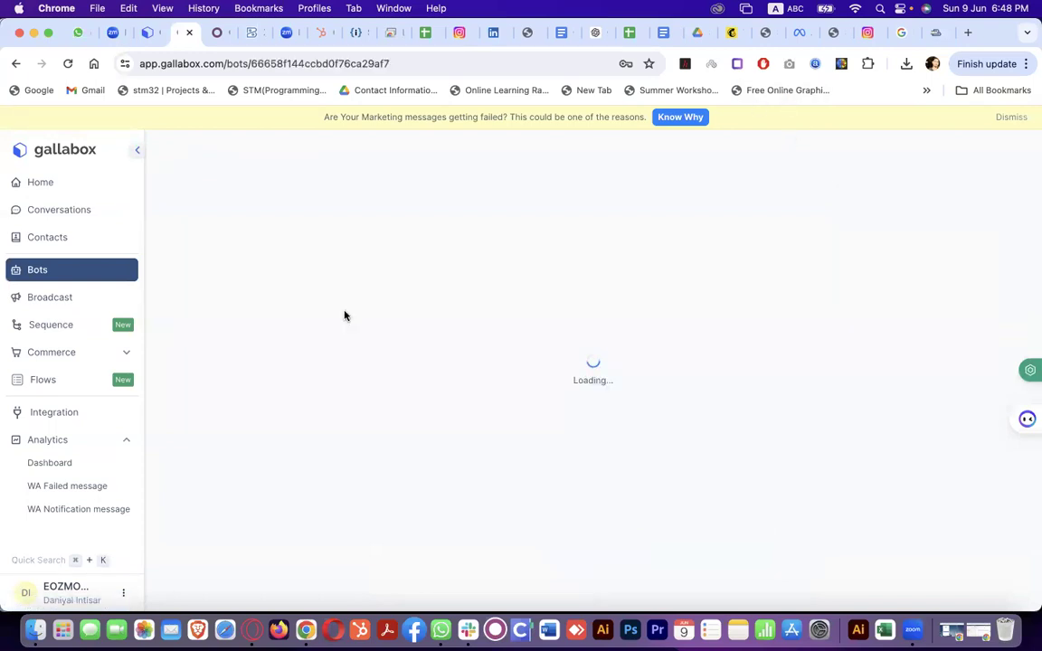
click(322, 295)
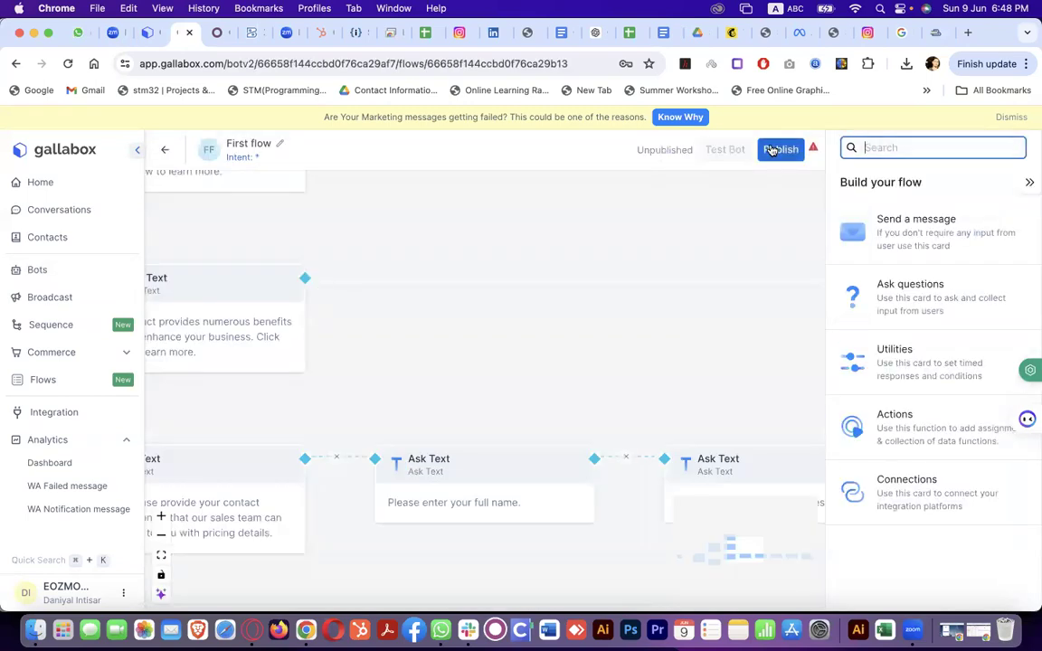
click(777, 151)
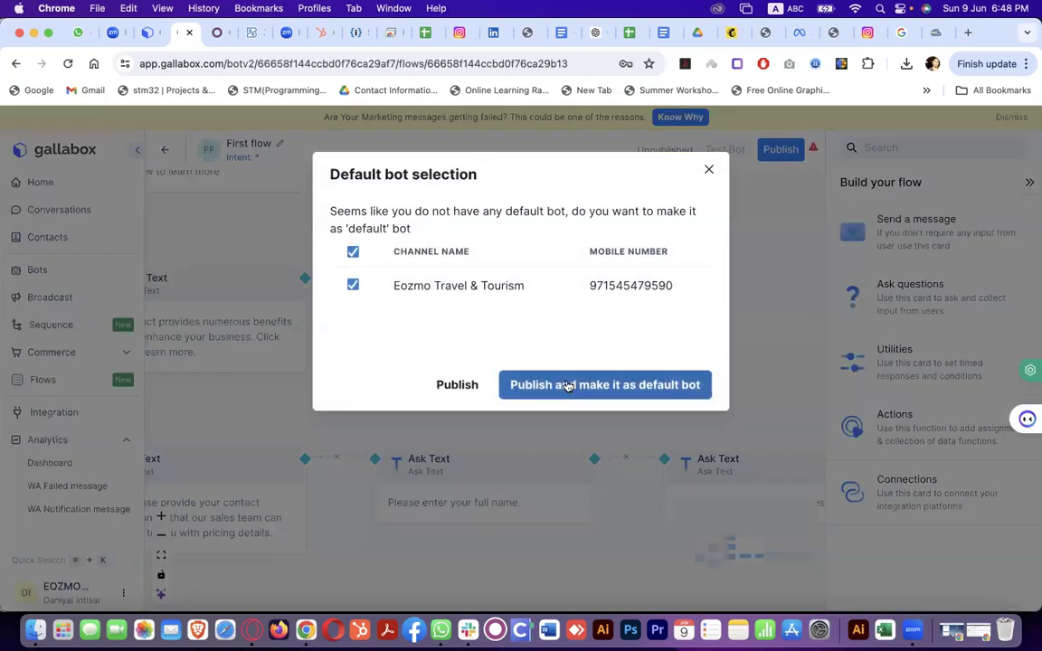
Confirm publishing the First flow and bring up the Test your bot window
click(468, 386)
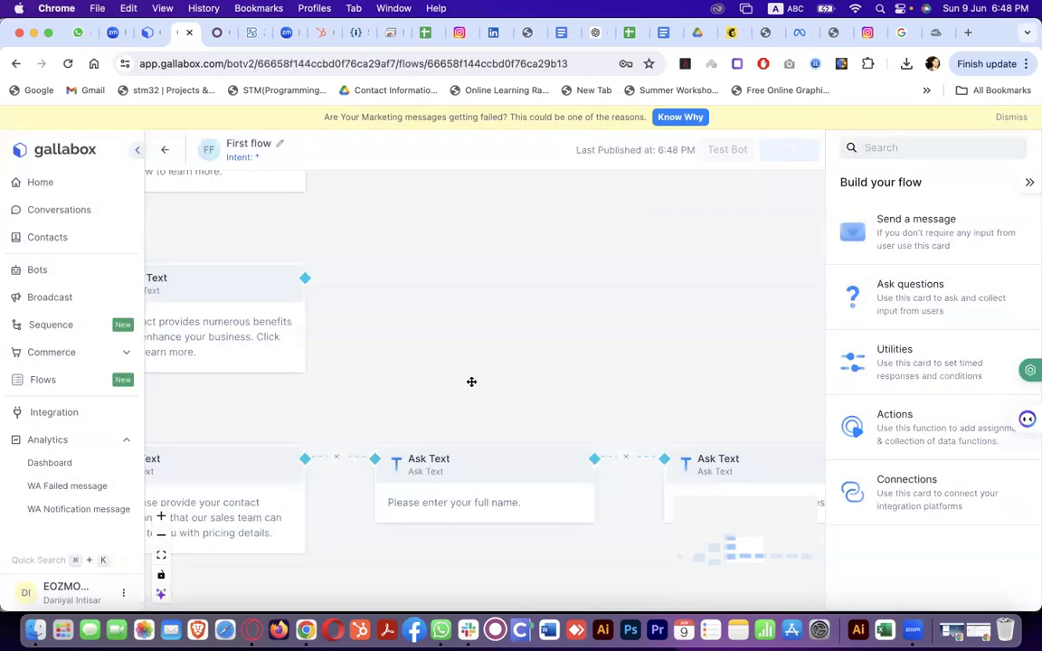
click(737, 149)
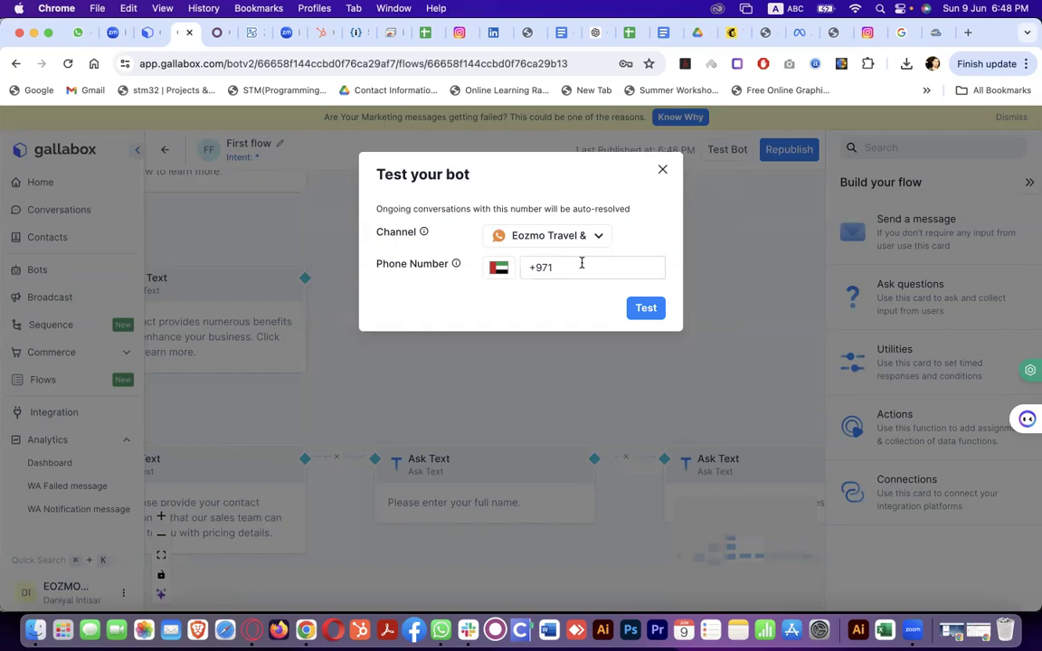
Run a bot test for the entered phone number on the SERV CORPS channel, then close the window
click(585, 241)
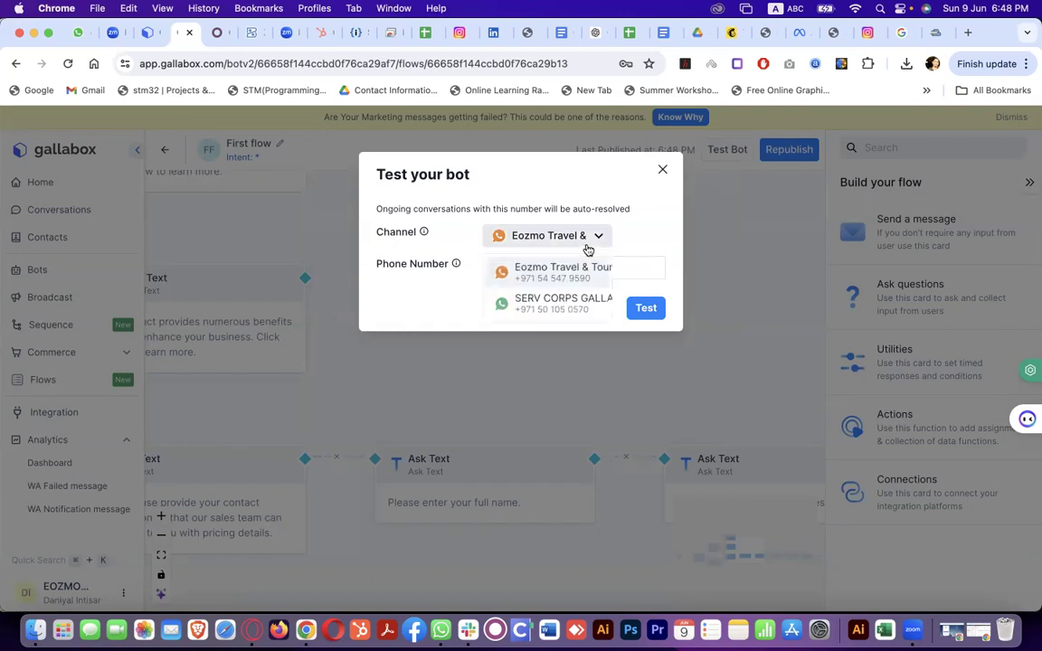
click(645, 236)
click(601, 268)
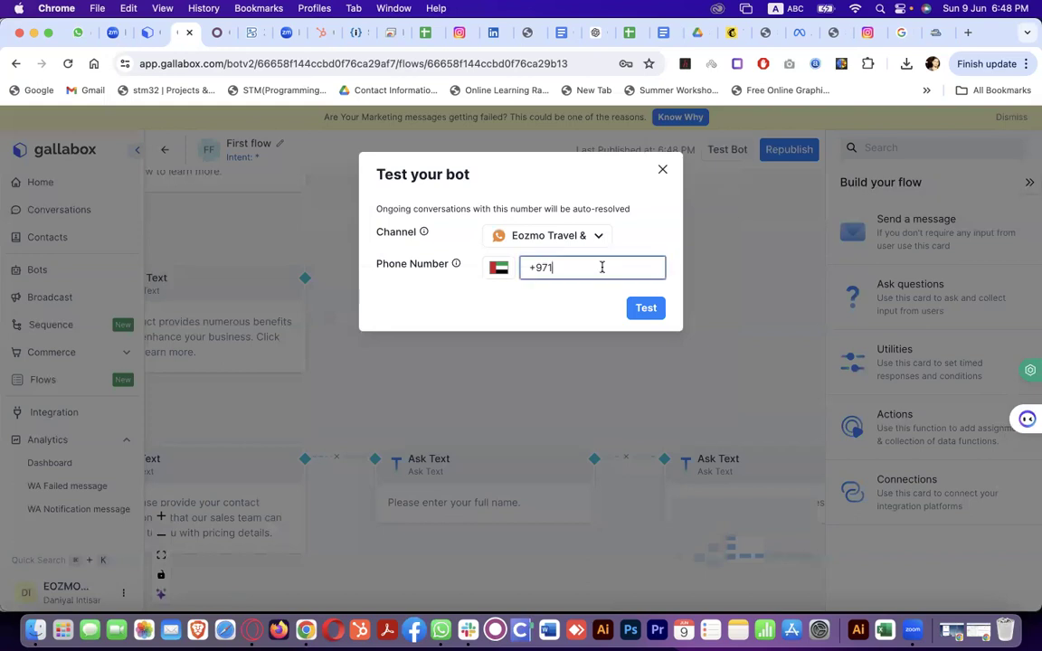
click(587, 237)
click(597, 300)
click(640, 309)
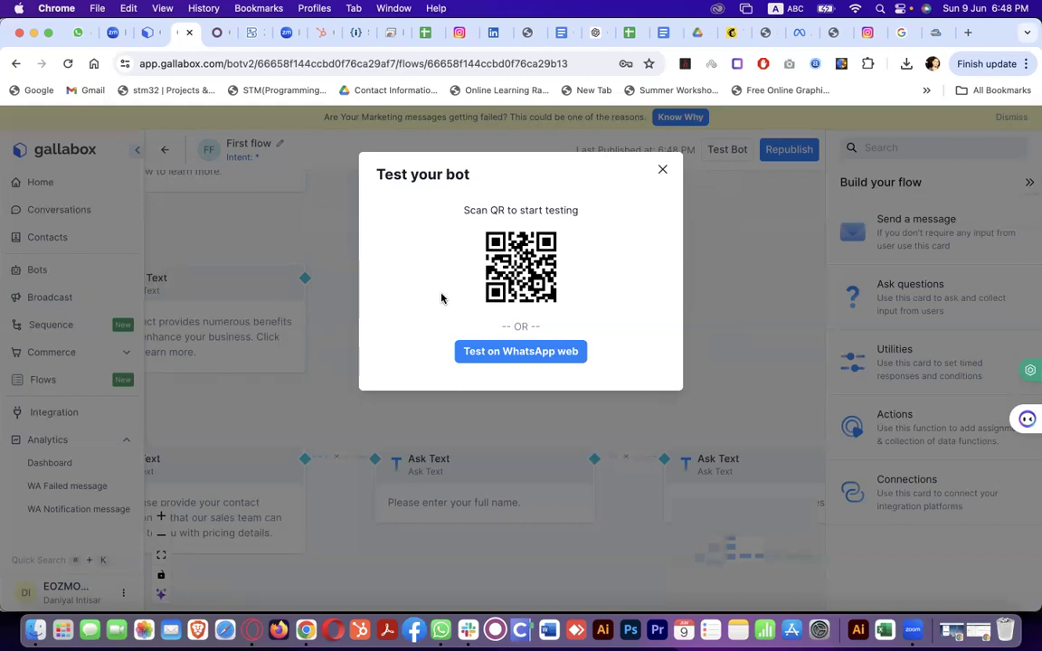
click(659, 177)
scroll(533, 312, left, 8)
scroll(533, 313, down, 4)
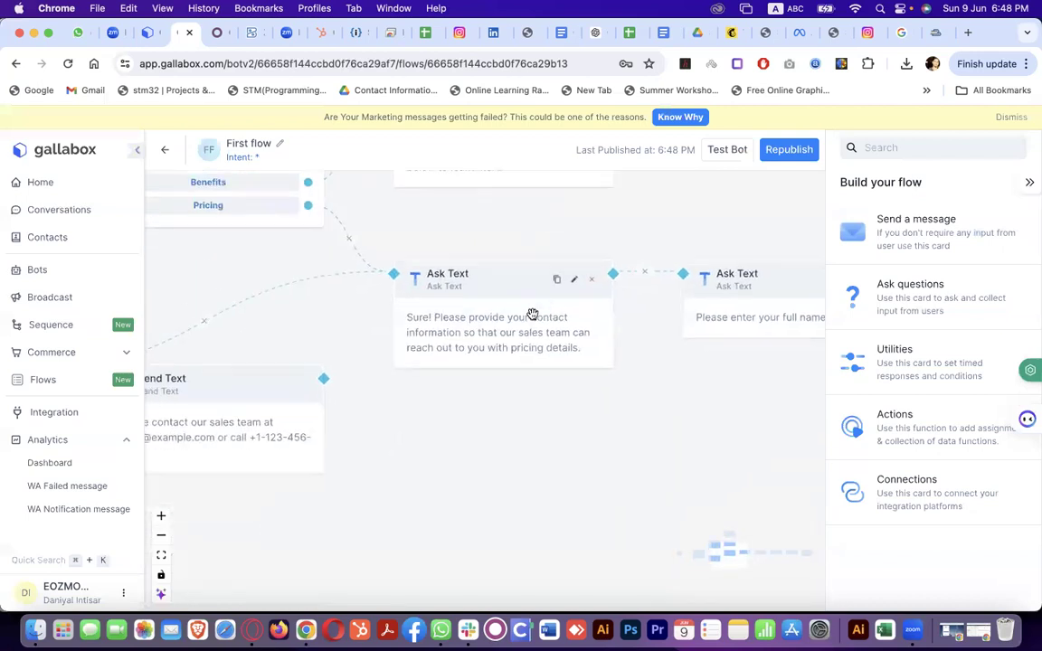
scroll(533, 314, up, 2)
scroll(533, 314, left, 3)
scroll(533, 314, down, 5)
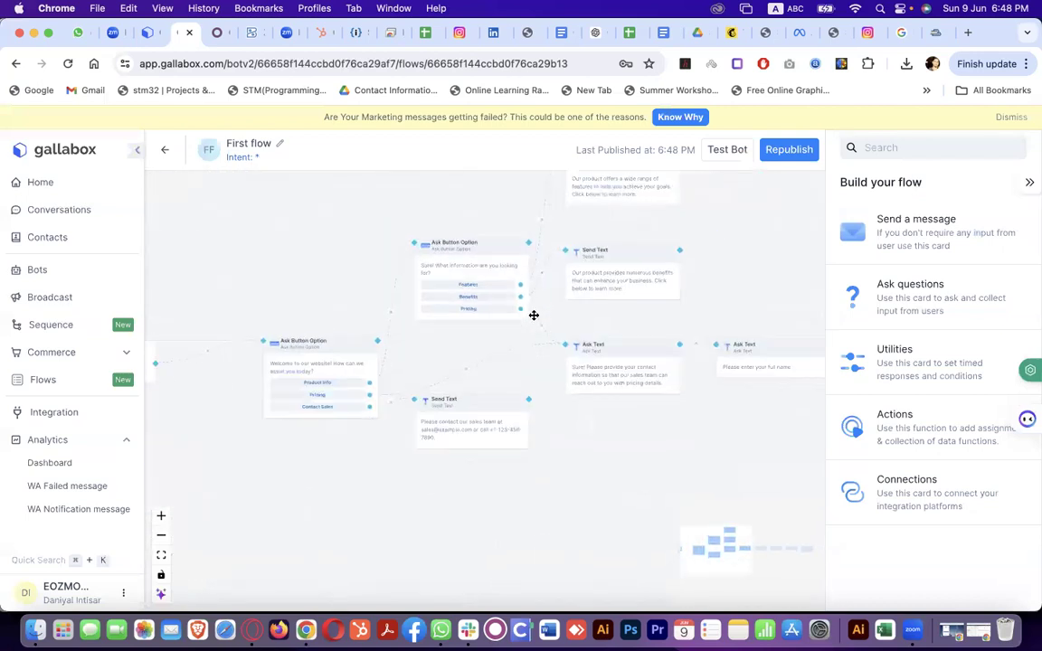
scroll(534, 315, right, 8)
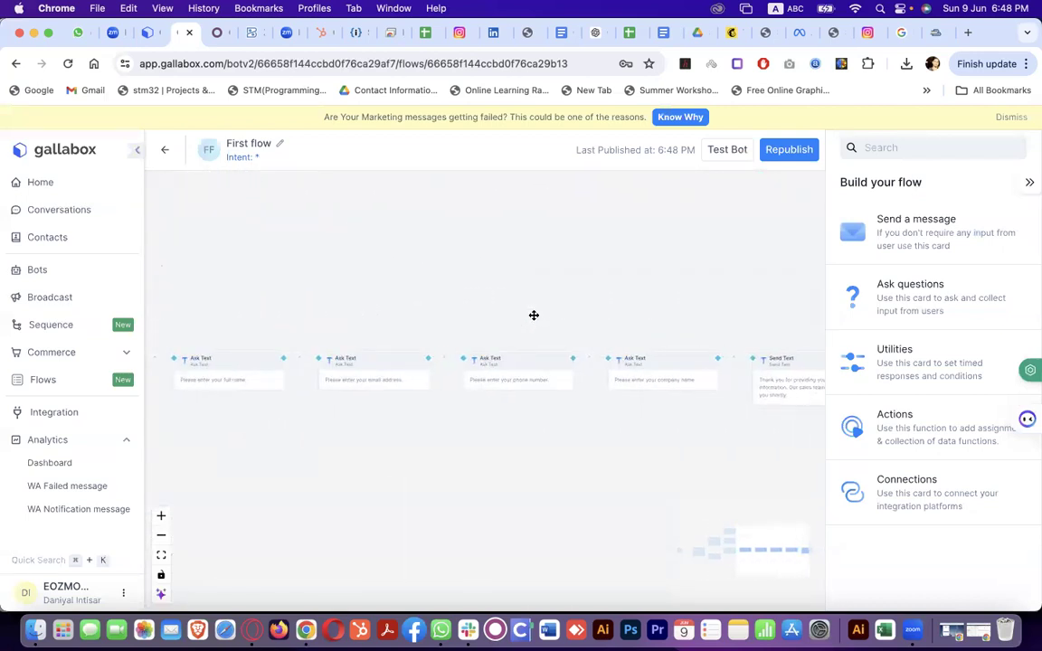
scroll(534, 315, right, 8)
scroll(534, 315, left, 10)
scroll(534, 315, up, 5)
scroll(534, 315, right, 8)
scroll(534, 314, down, 1)
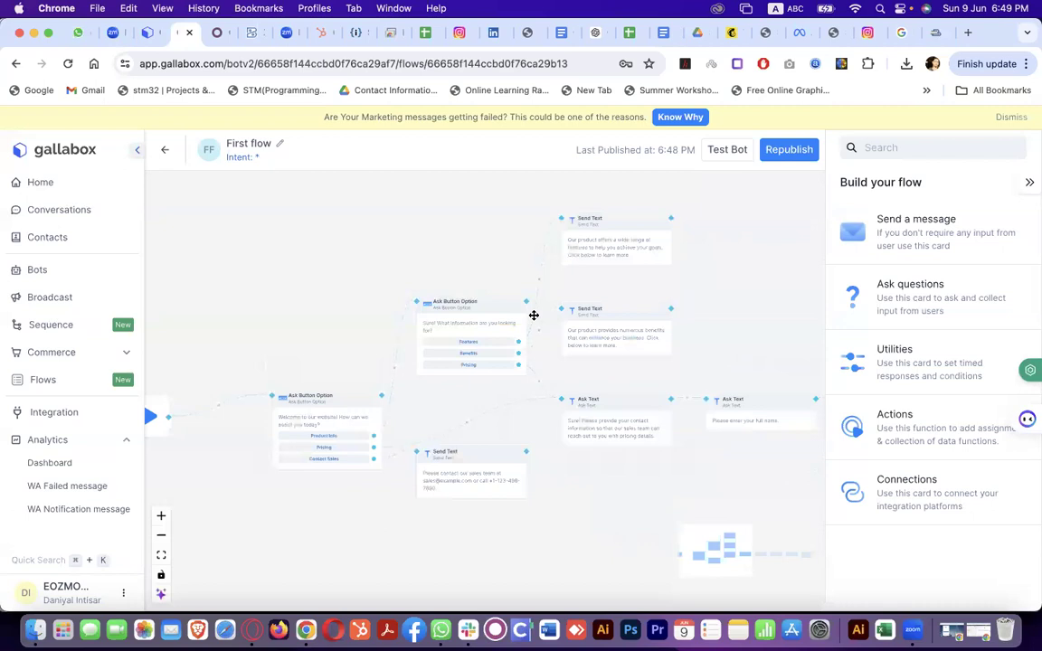
Open Integrations, view the Facebook Leads connections, and scroll through the available integrations
click(73, 413)
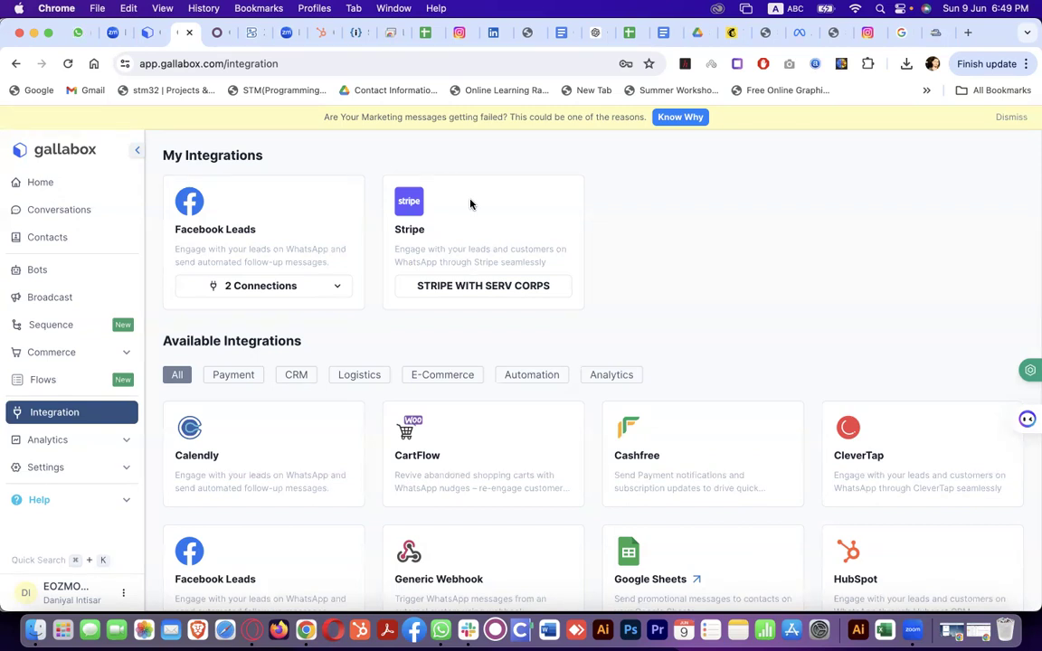
click(344, 286)
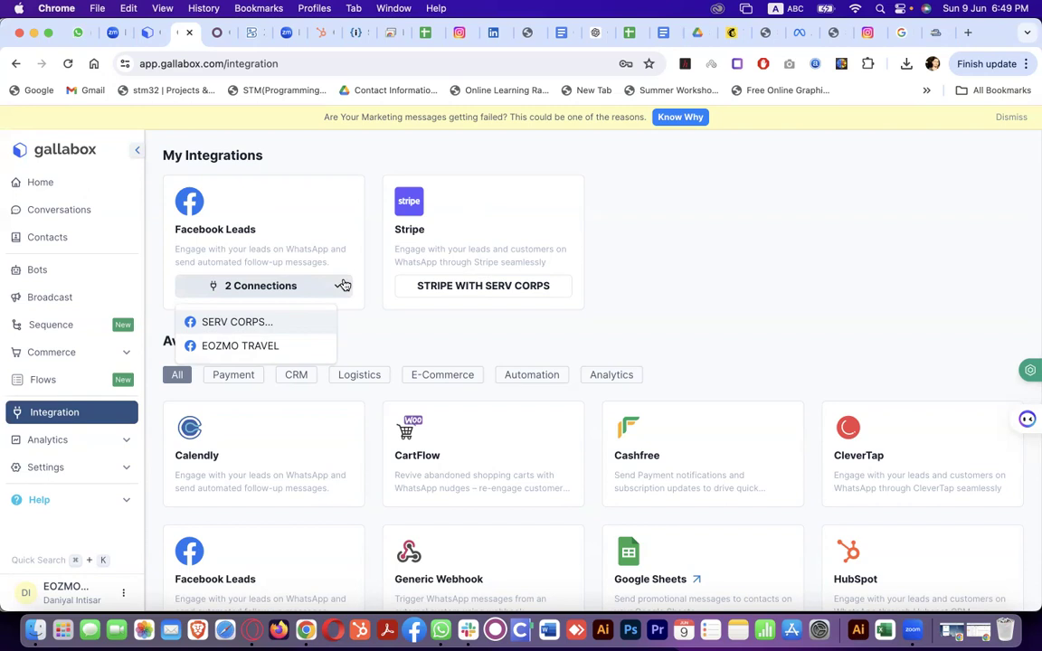
right_click(724, 347)
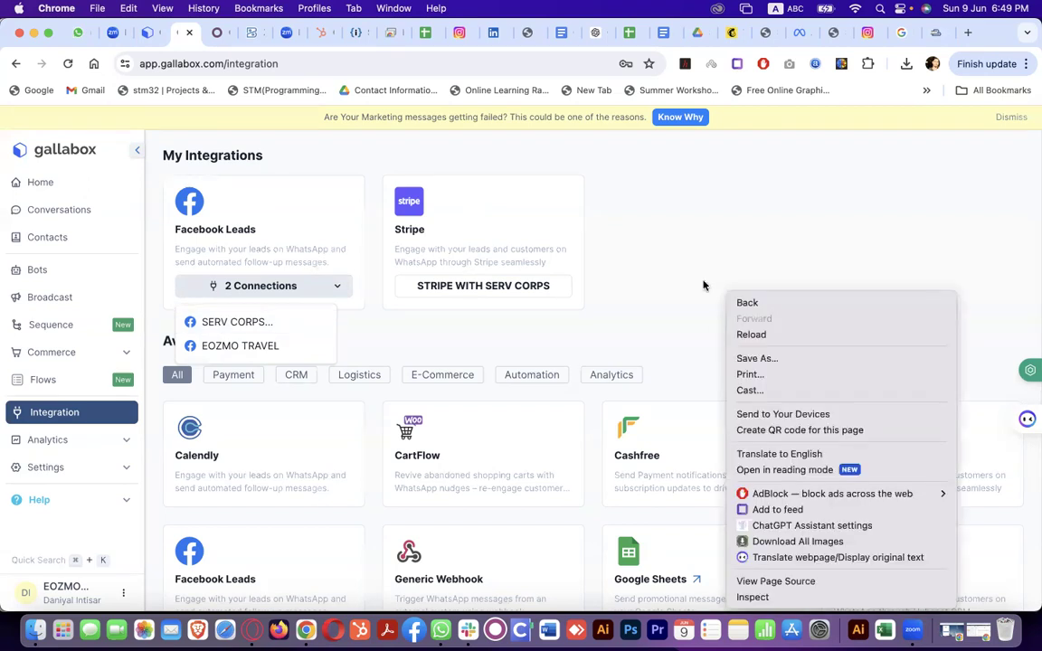
click(703, 247)
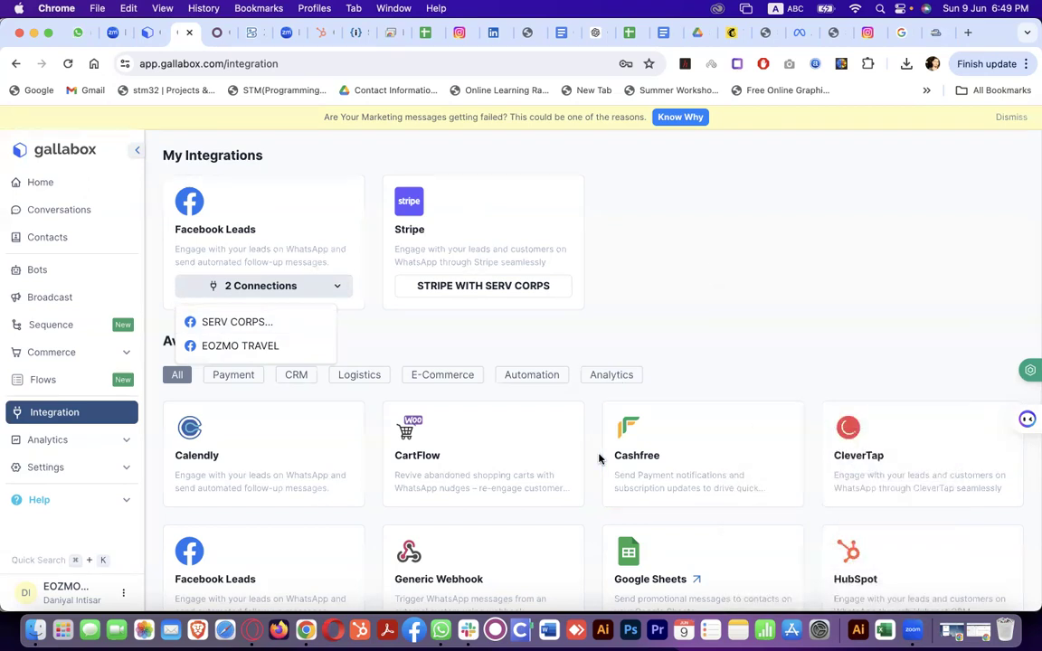
scroll(600, 458, down, 2)
scroll(512, 395, down, 4)
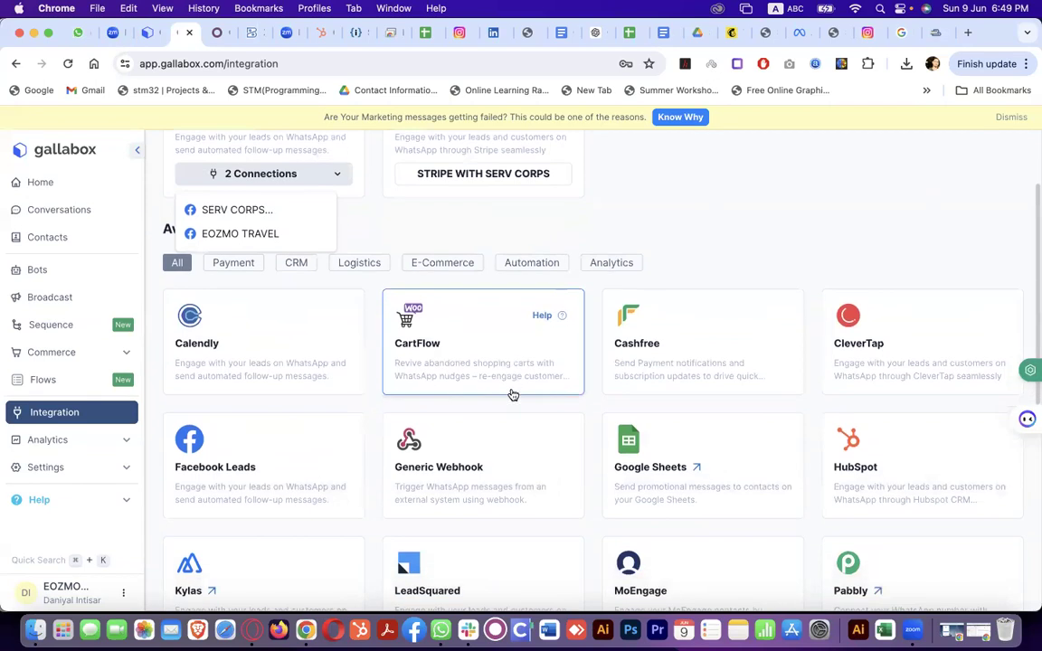
scroll(512, 395, down, 6)
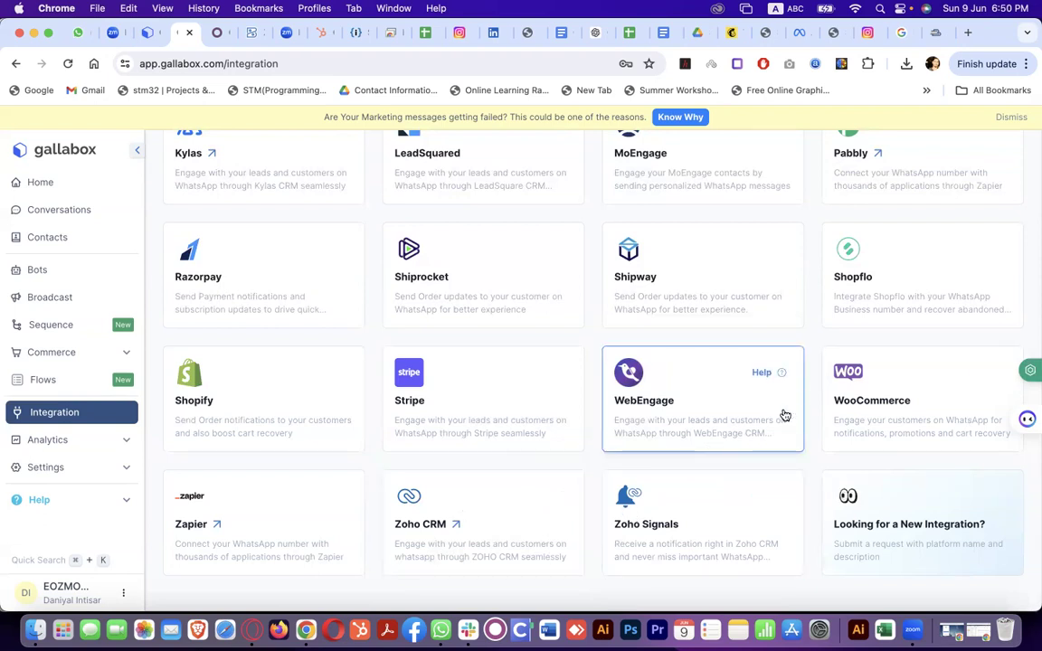
scroll(843, 412, up, 5)
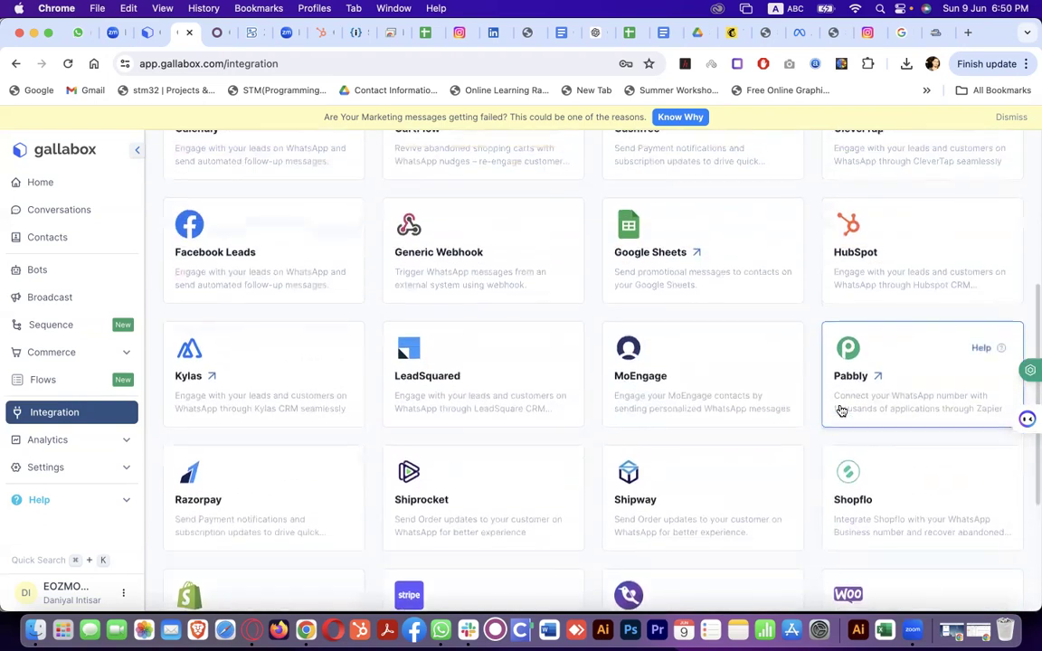
scroll(841, 412, up, 5)
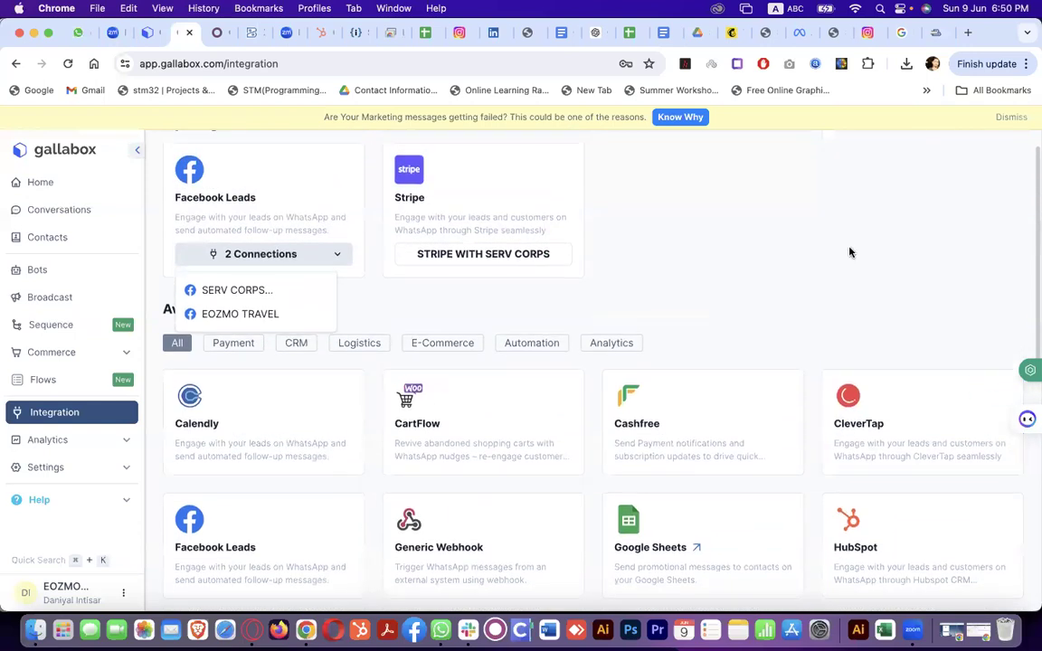
scroll(850, 253, up, 1)
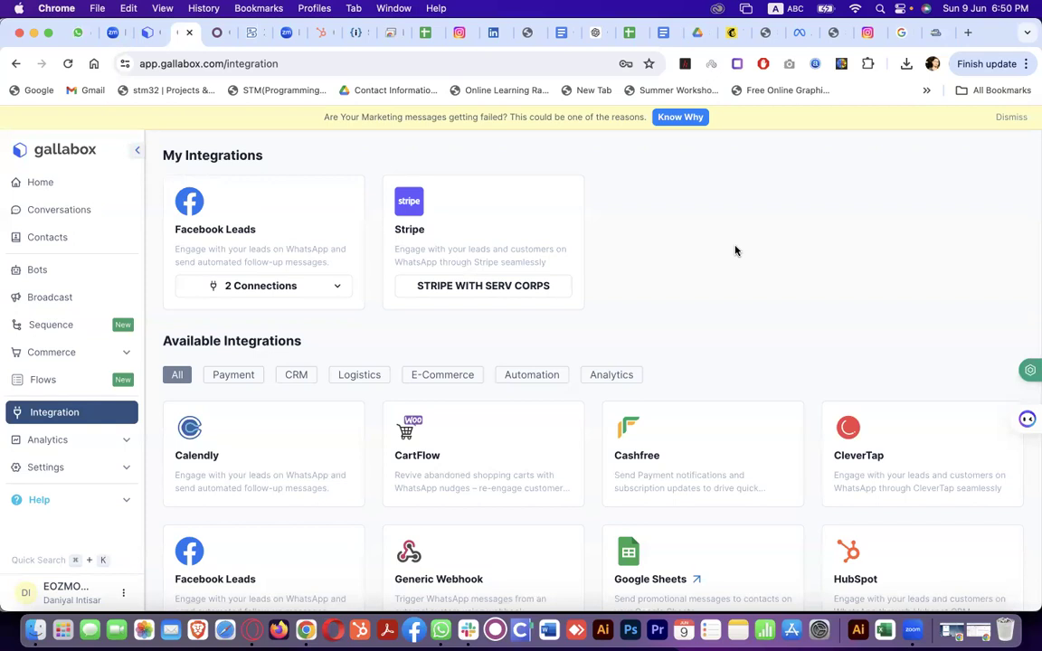
Open the Analytics dashboard and scroll through its figures
click(47, 440)
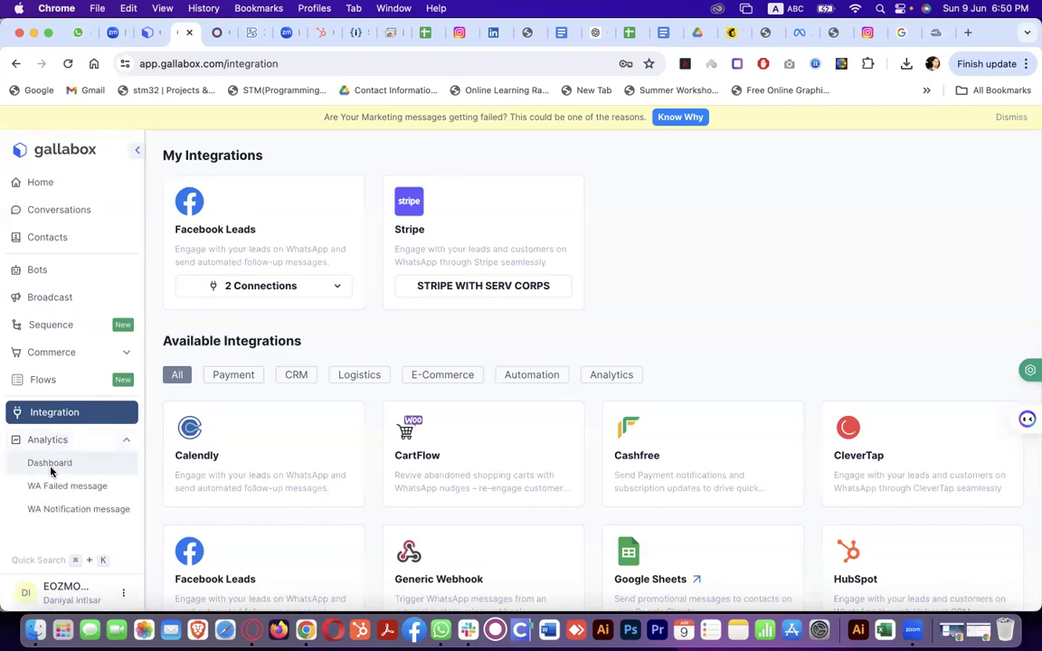
click(51, 466)
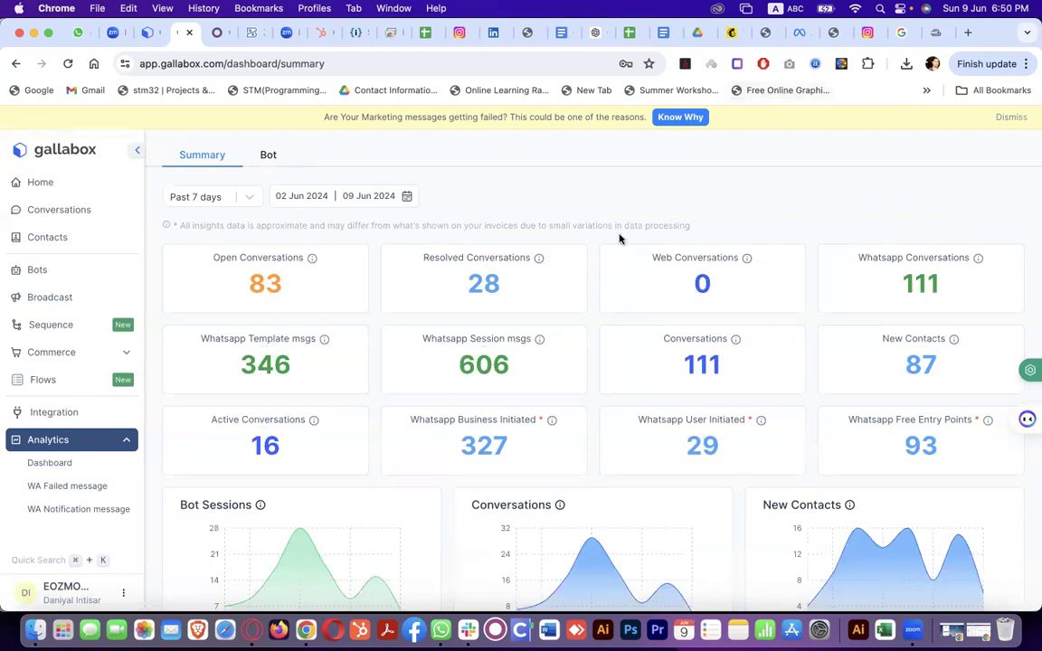
scroll(671, 250, down, 1)
scroll(707, 222, down, 10)
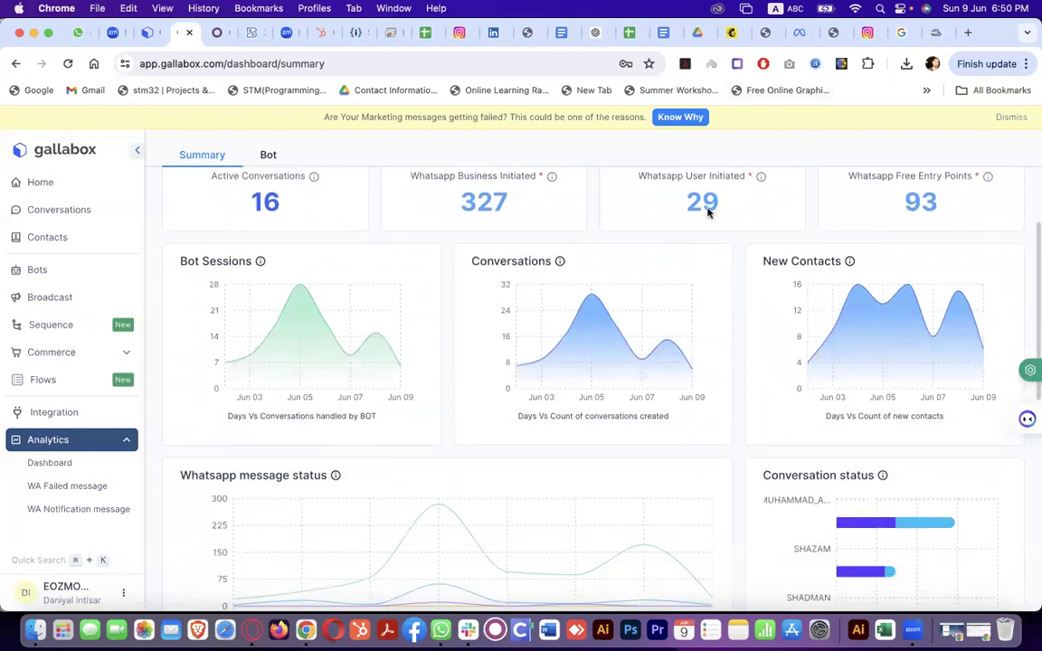
scroll(709, 212, up, 10)
scroll(708, 213, down, 15)
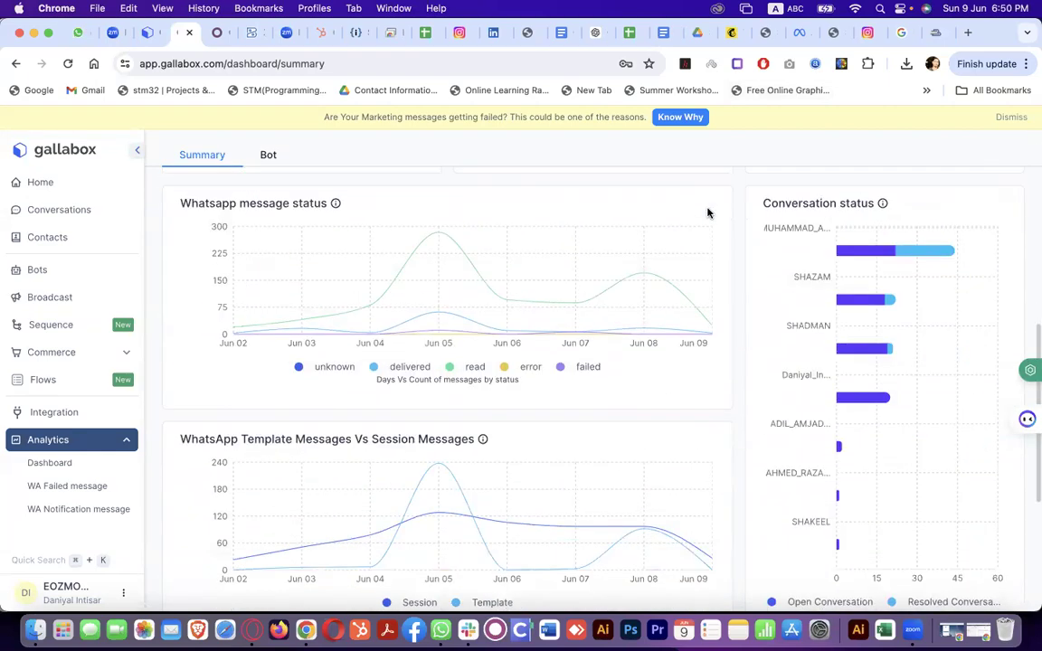
scroll(709, 212, up, 15)
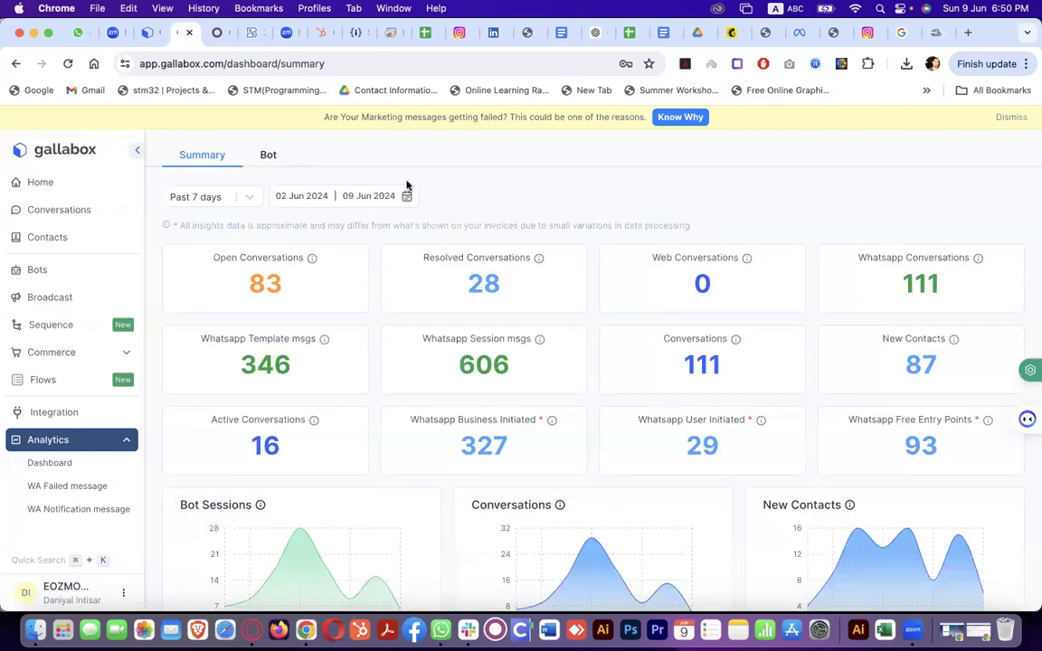
Check the Bot tab, then set the Summary date range to Past 30 days
click(267, 157)
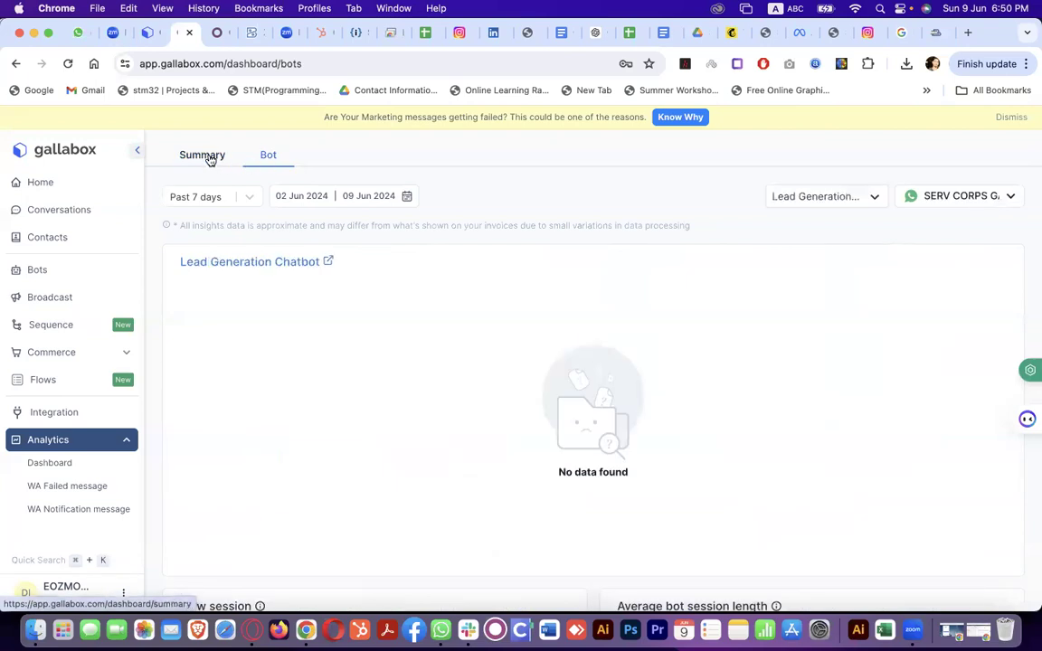
click(208, 157)
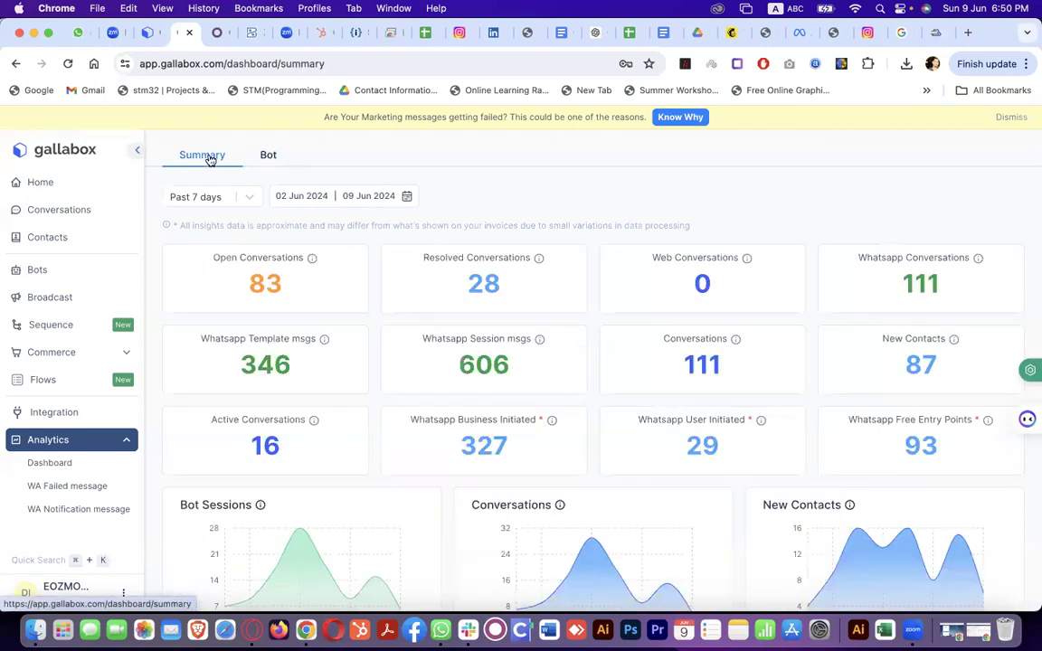
click(361, 200)
click(245, 198)
click(227, 251)
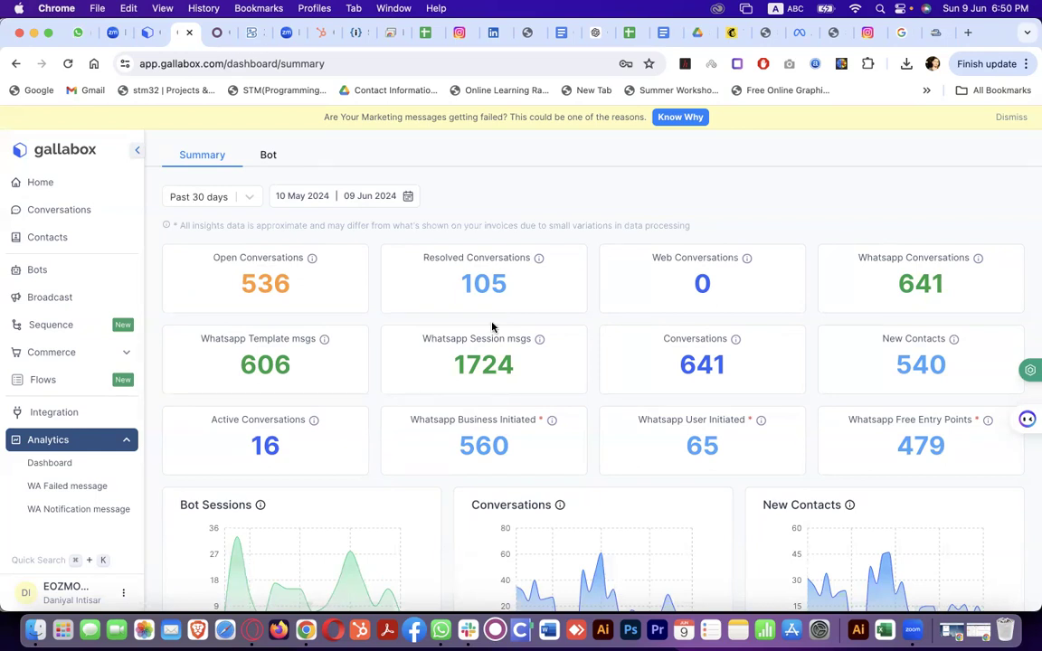
scroll(491, 327, down, 5)
scroll(491, 328, down, 5)
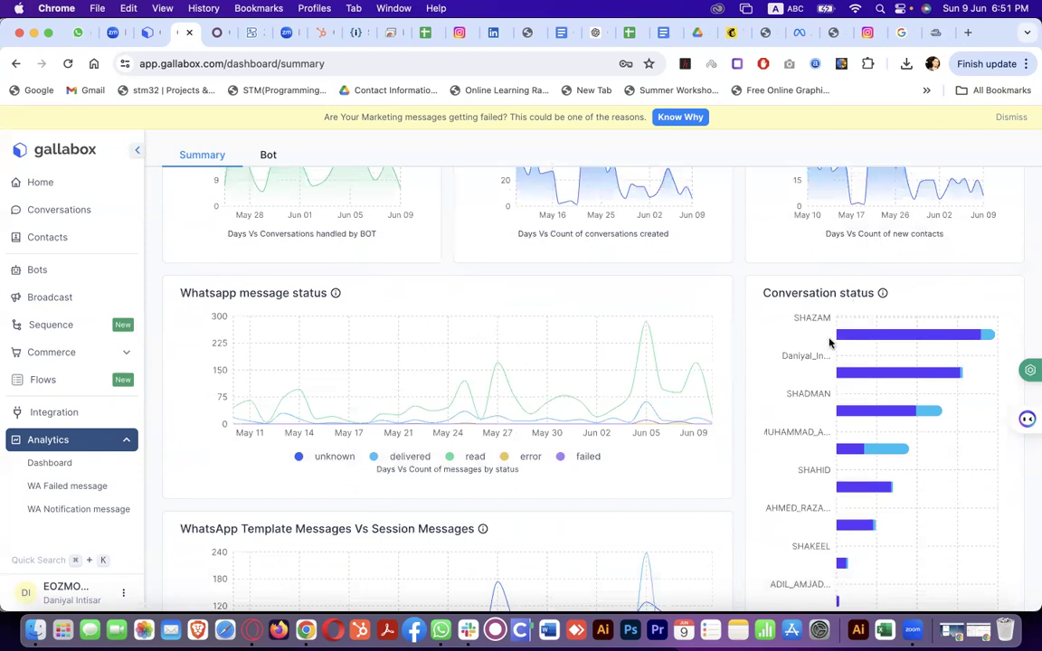
mouse_move(842, 335)
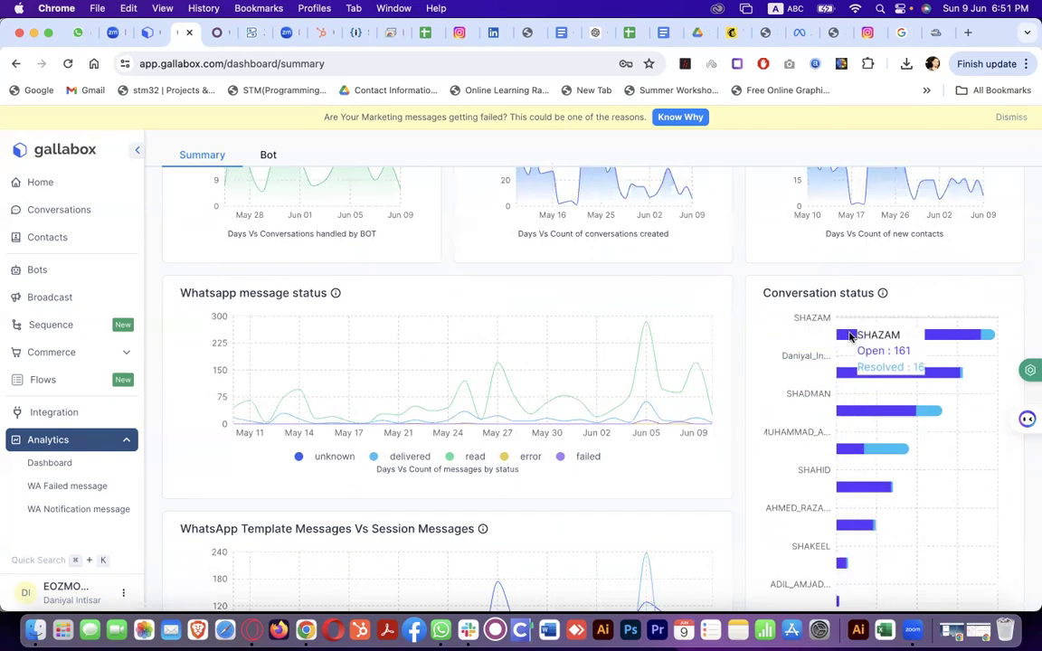
mouse_move(848, 374)
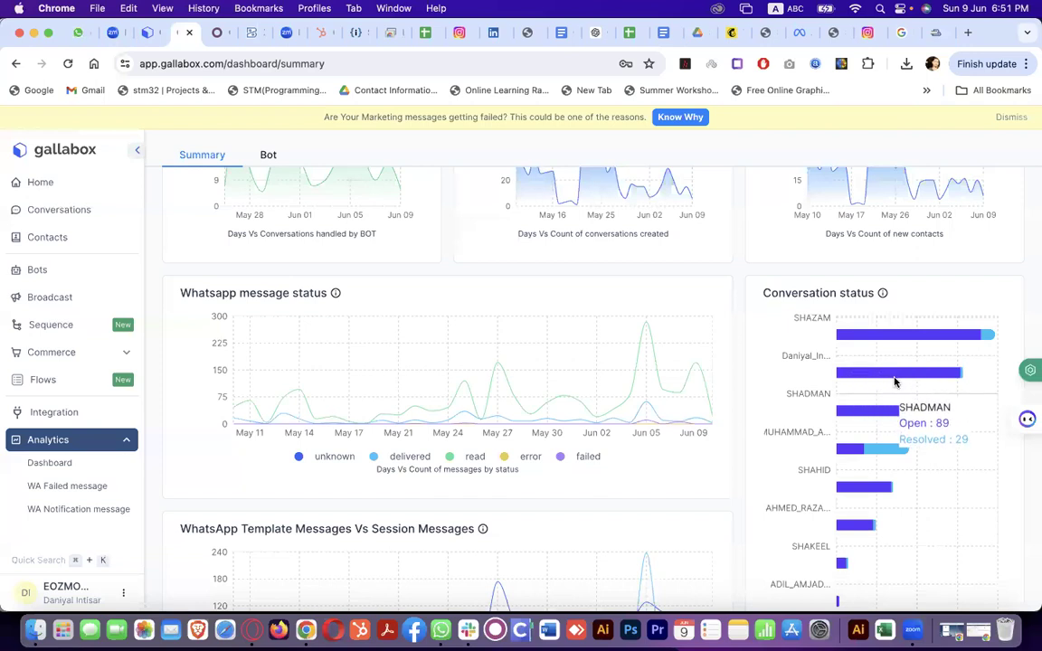
mouse_move(914, 336)
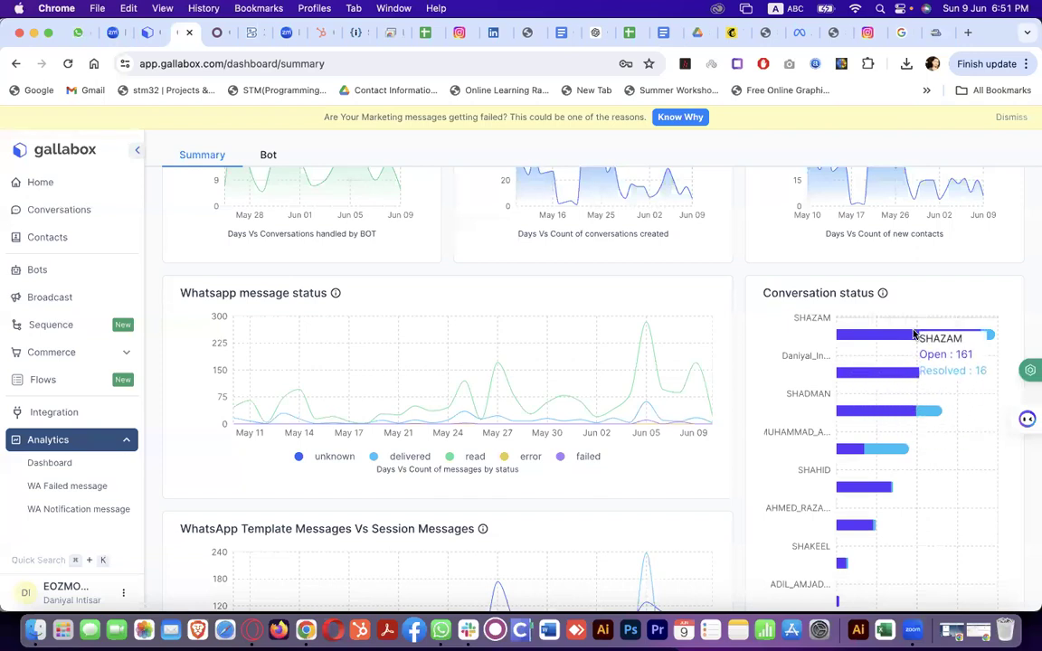
scroll(866, 541, down, 7)
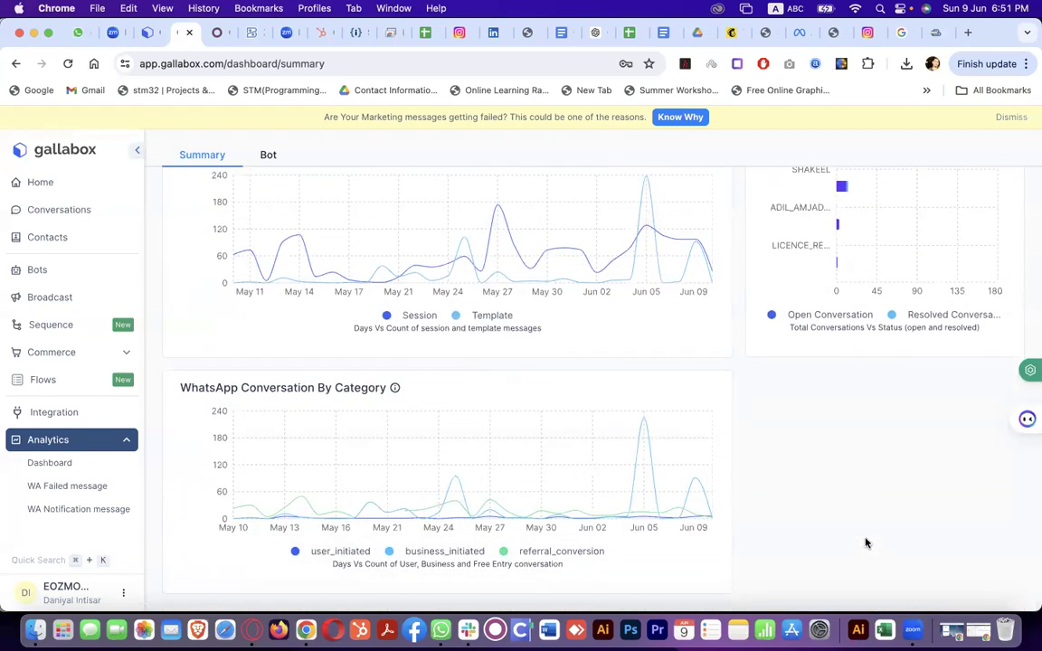
scroll(776, 426, up, 4)
scroll(775, 426, up, 5)
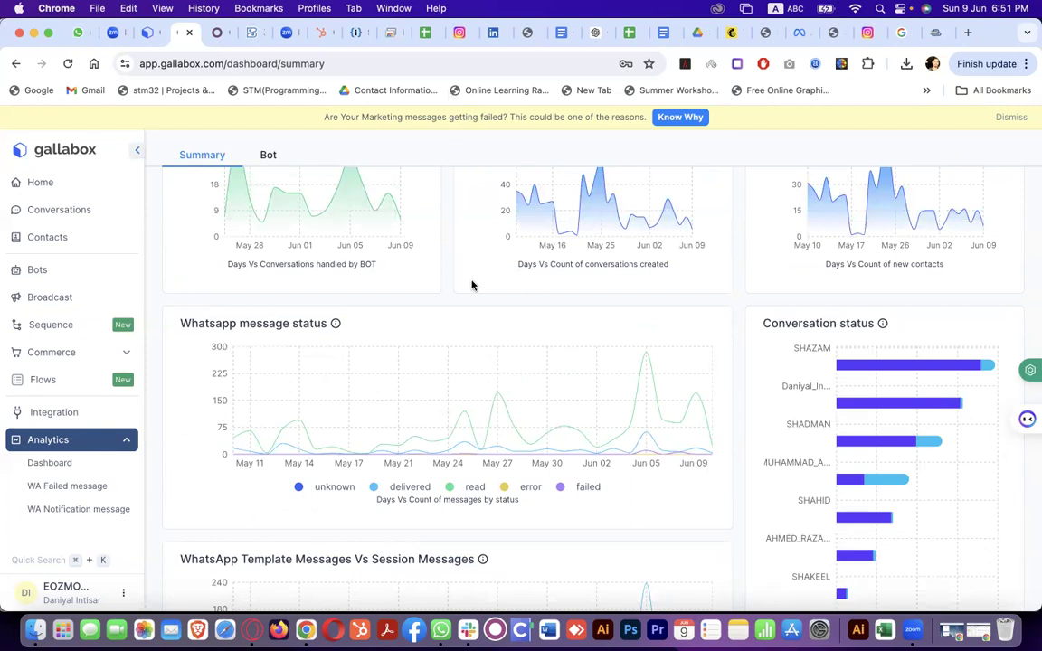
scroll(472, 286, up, 5)
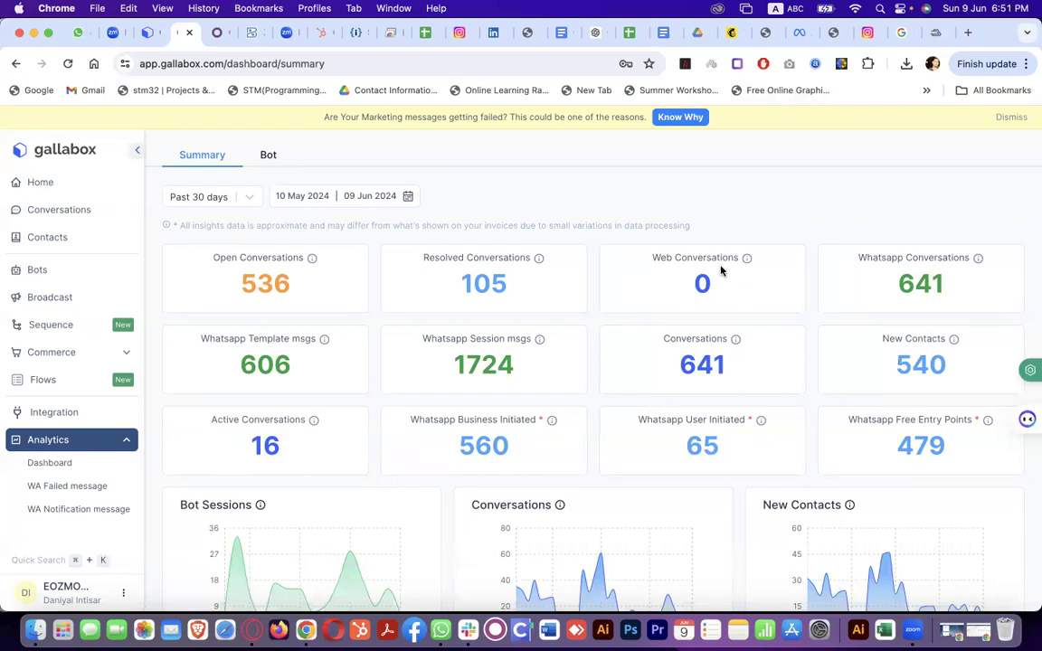
In Odoo Project, view the Bank Account Opening task board and return to the projects list
click(219, 35)
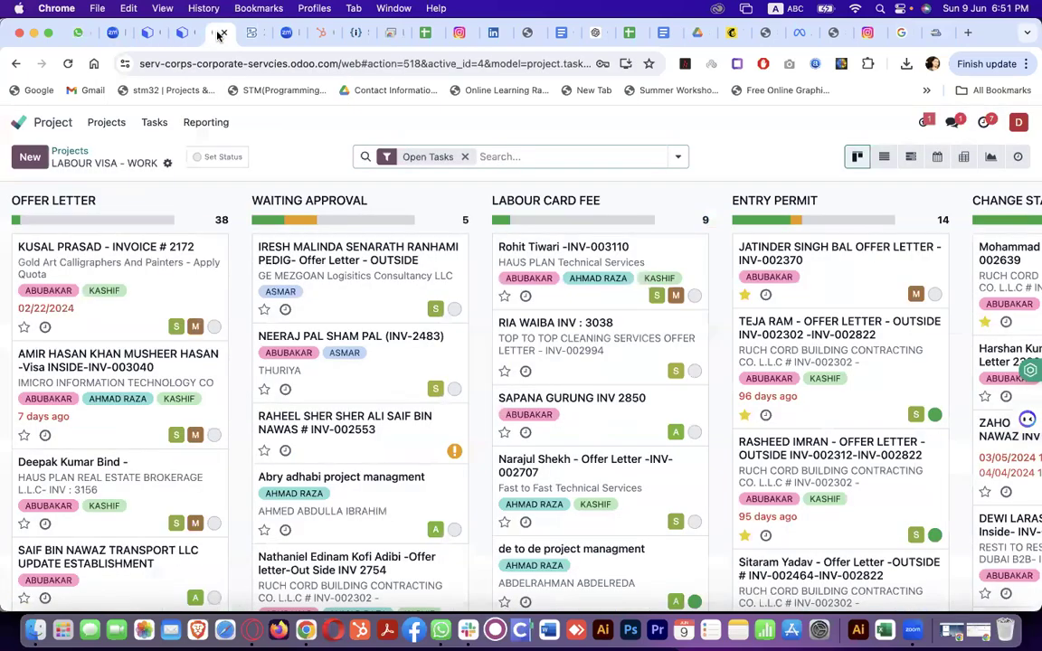
click(40, 118)
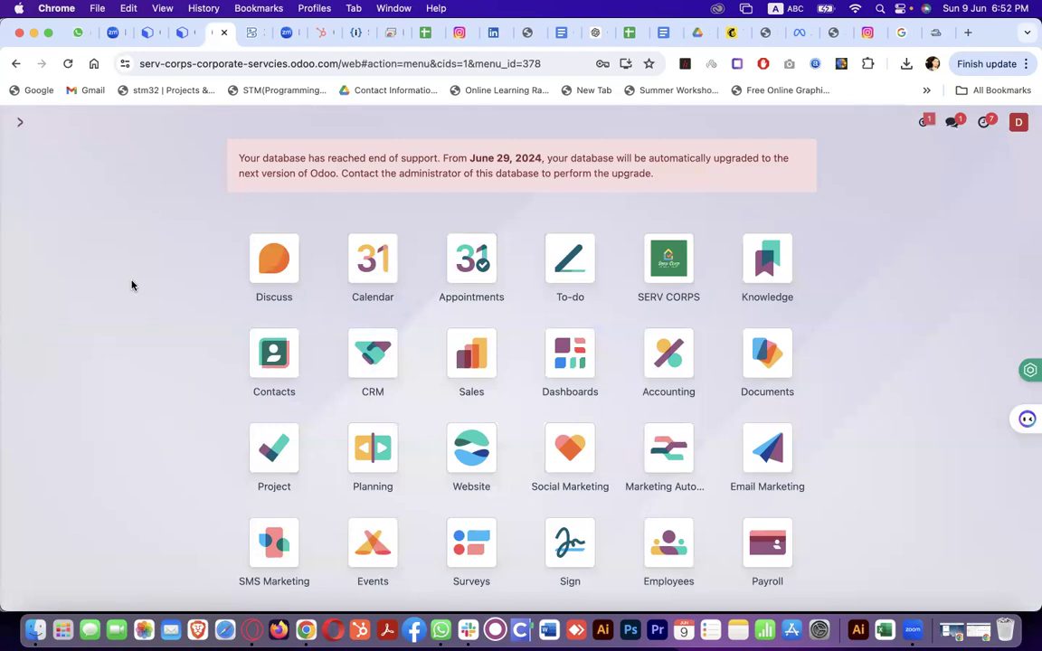
click(278, 443)
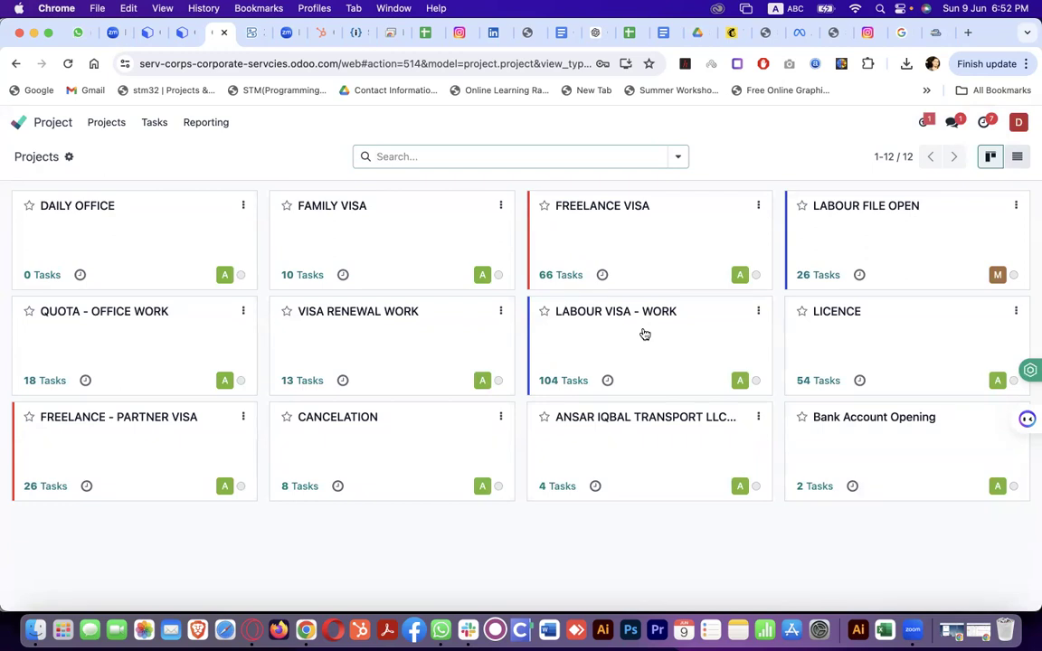
click(945, 475)
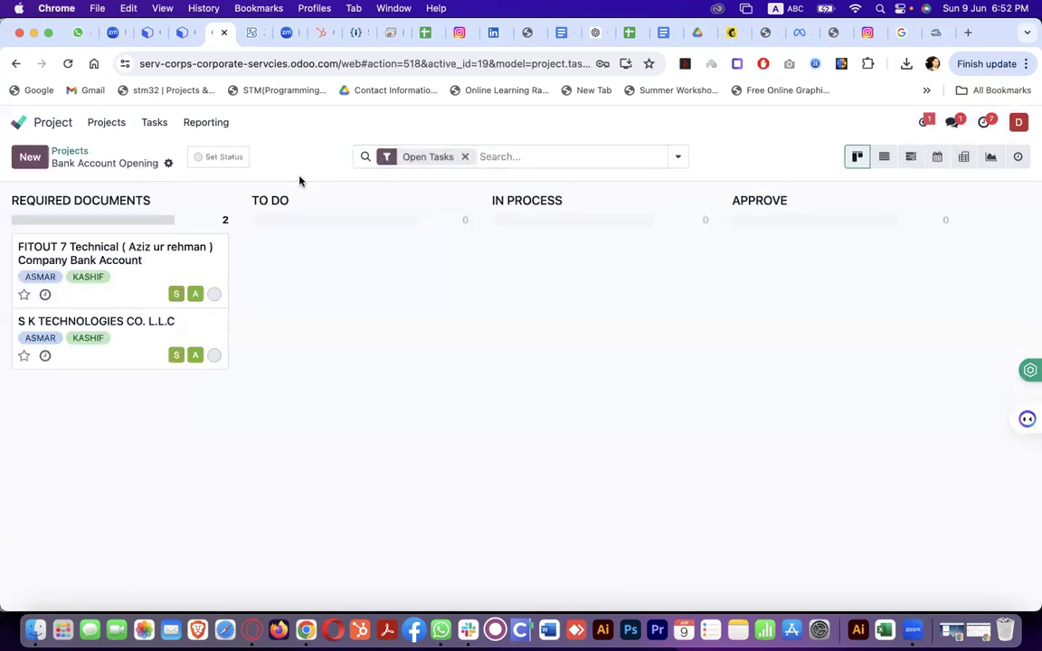
click(16, 62)
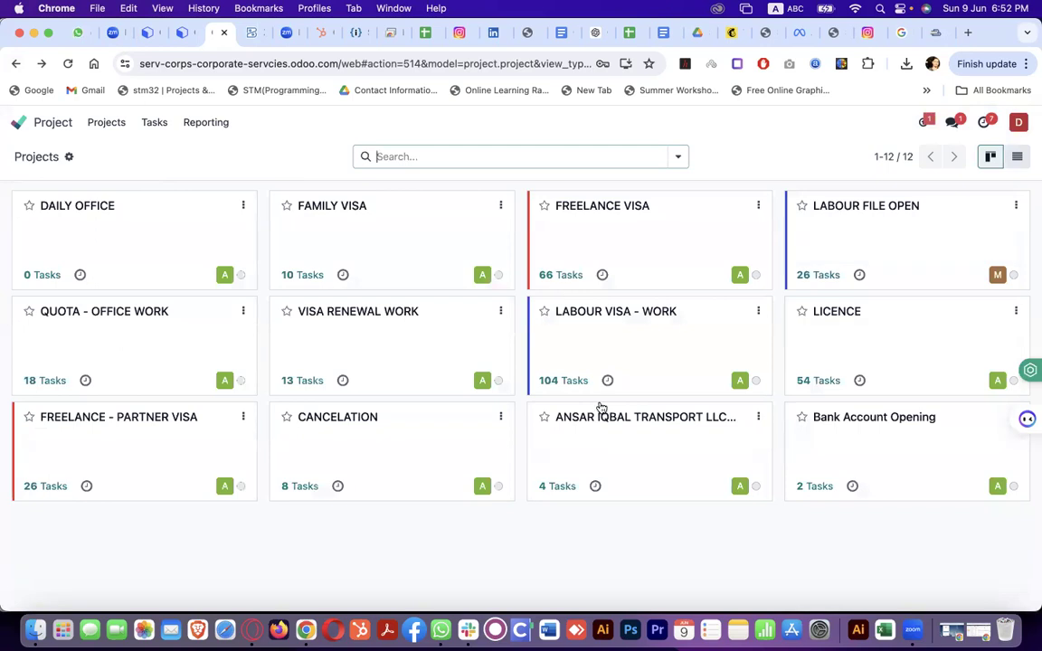
Review the LABOUR VISA - WORK task board columns, then go back to the Odoo home menu
click(673, 335)
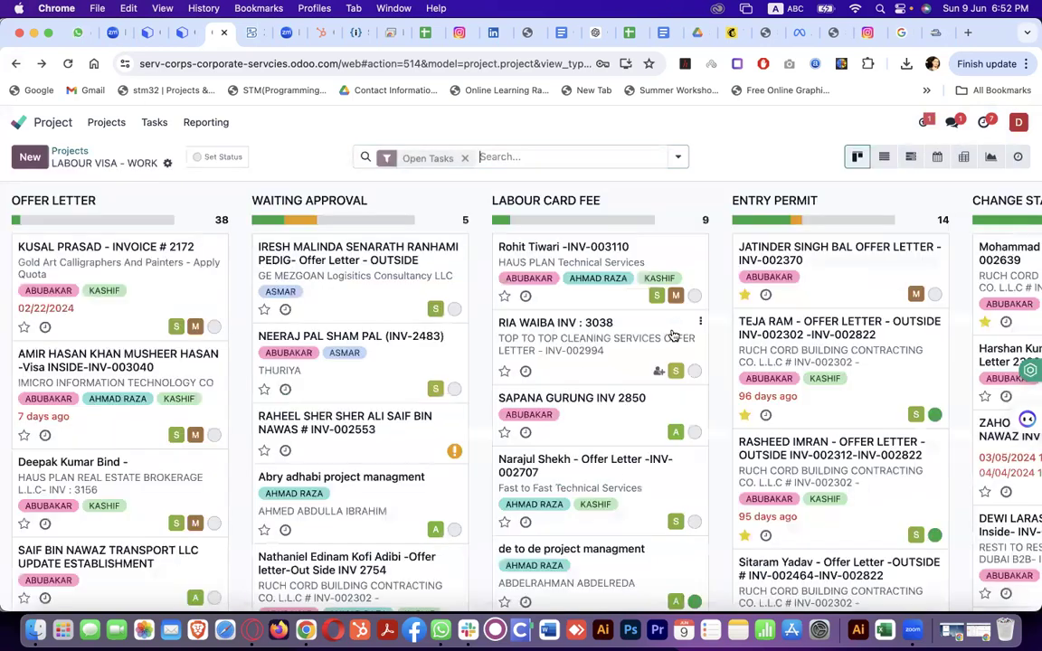
scroll(573, 473, right, 2)
scroll(573, 473, right, 10)
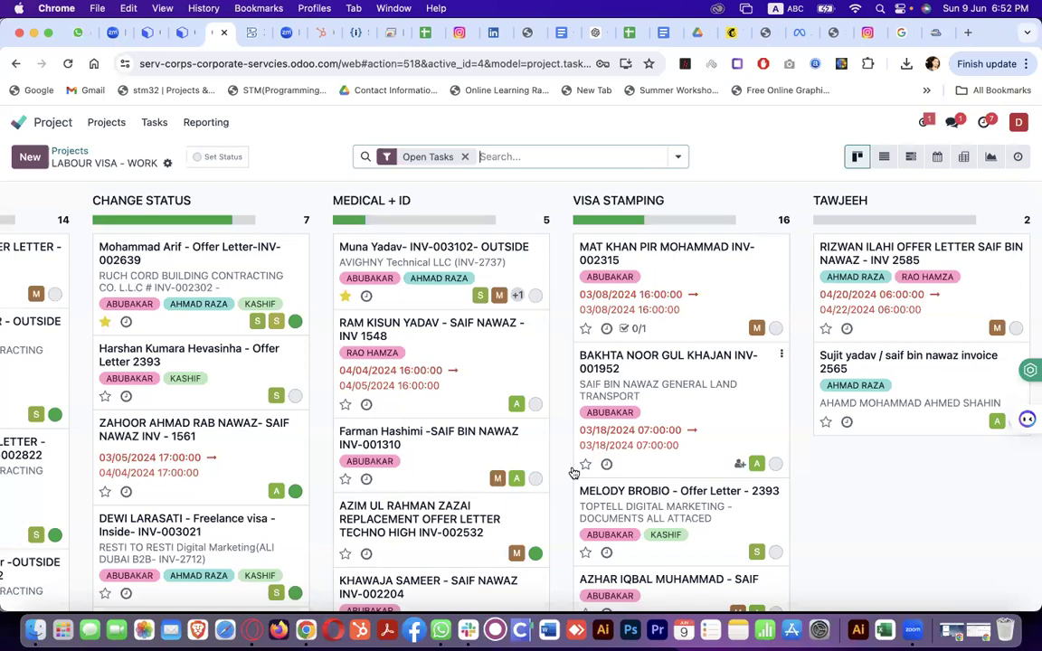
scroll(573, 474, left, 12)
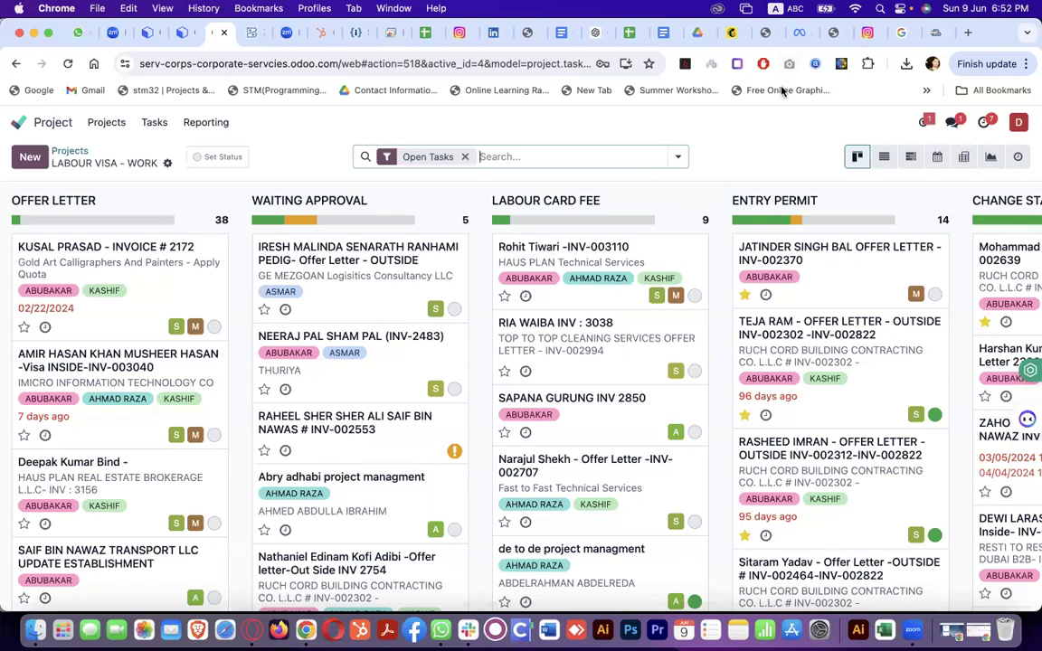
click(38, 123)
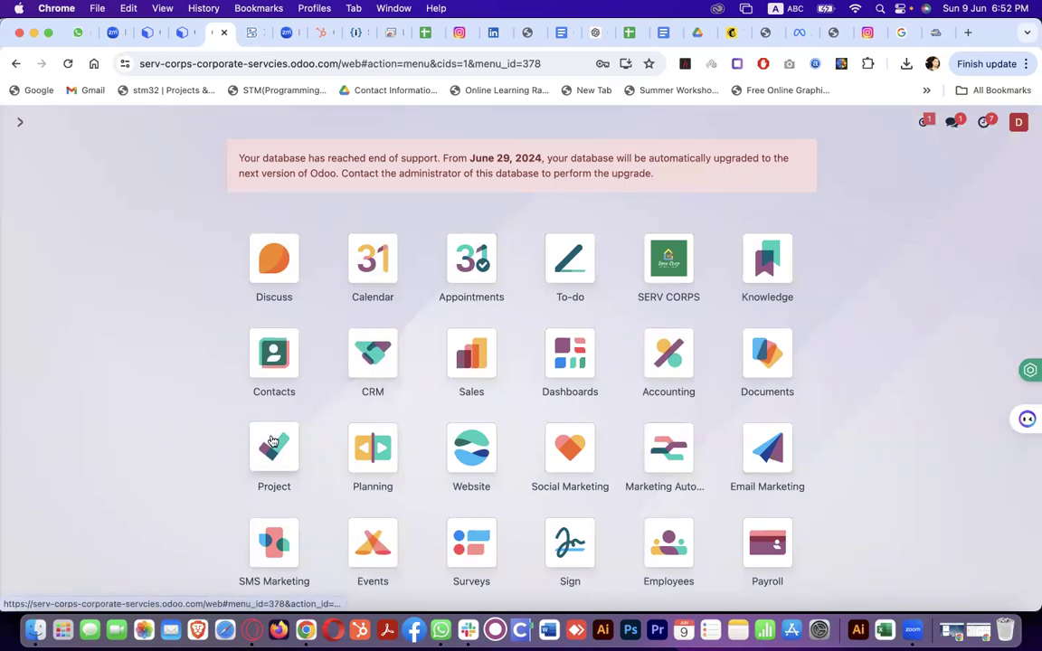
Open Odoo's Install a Module page and scroll down through the module list
scroll(650, 405, down, 2)
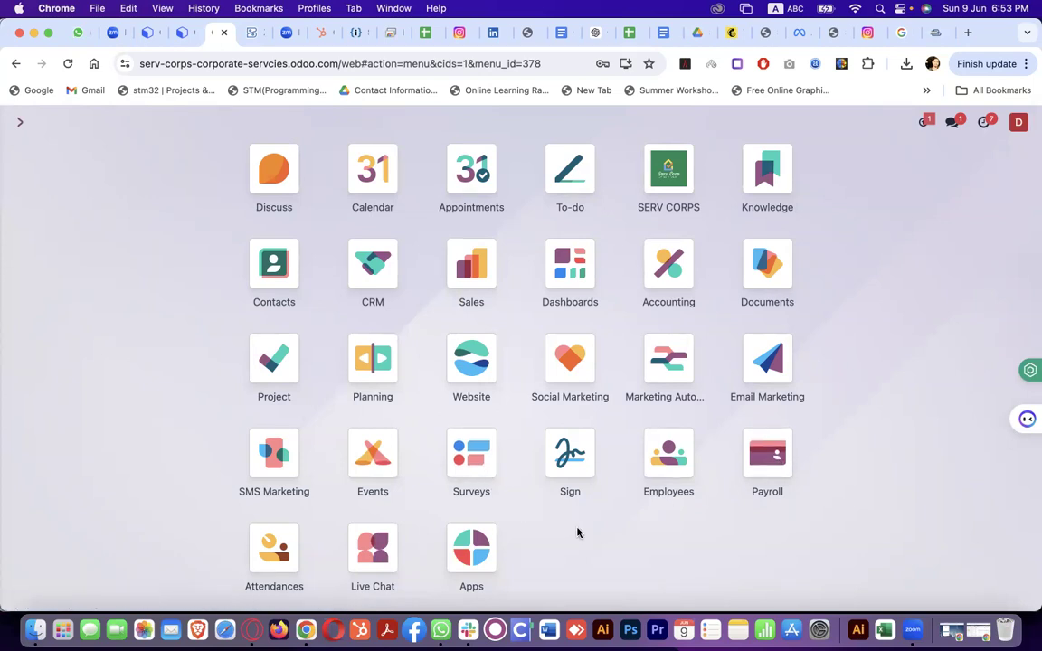
click(480, 549)
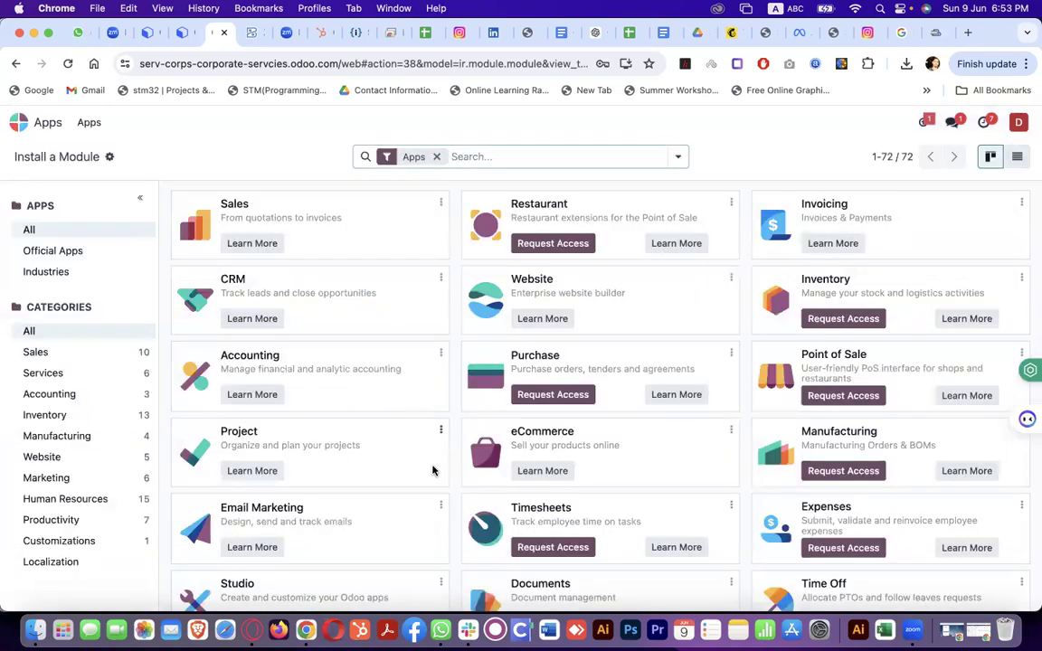
scroll(432, 470, down, 10)
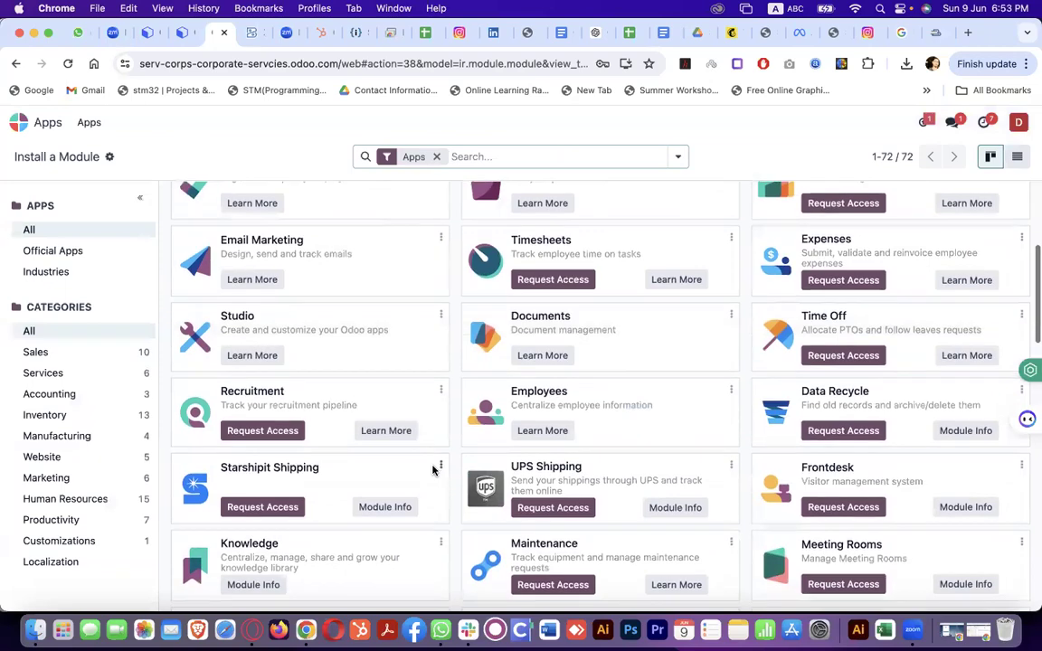
scroll(432, 470, down, 5)
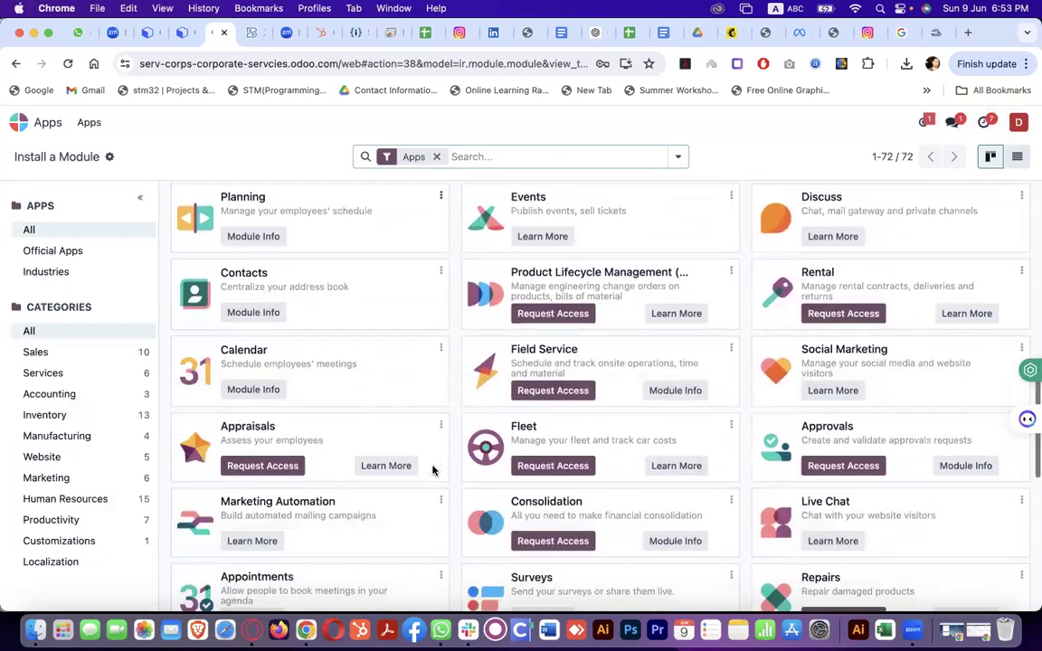
scroll(432, 471, down, 10)
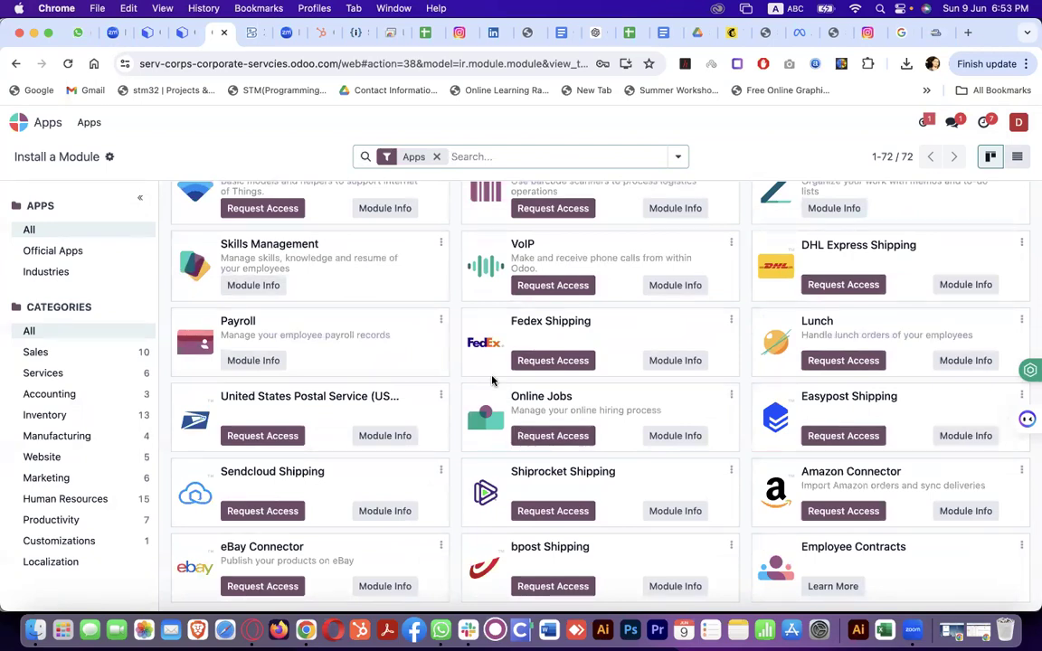
Scroll back up, return to Odoo's home app menu and open the SERV CORPS app
scroll(492, 381, up, 7)
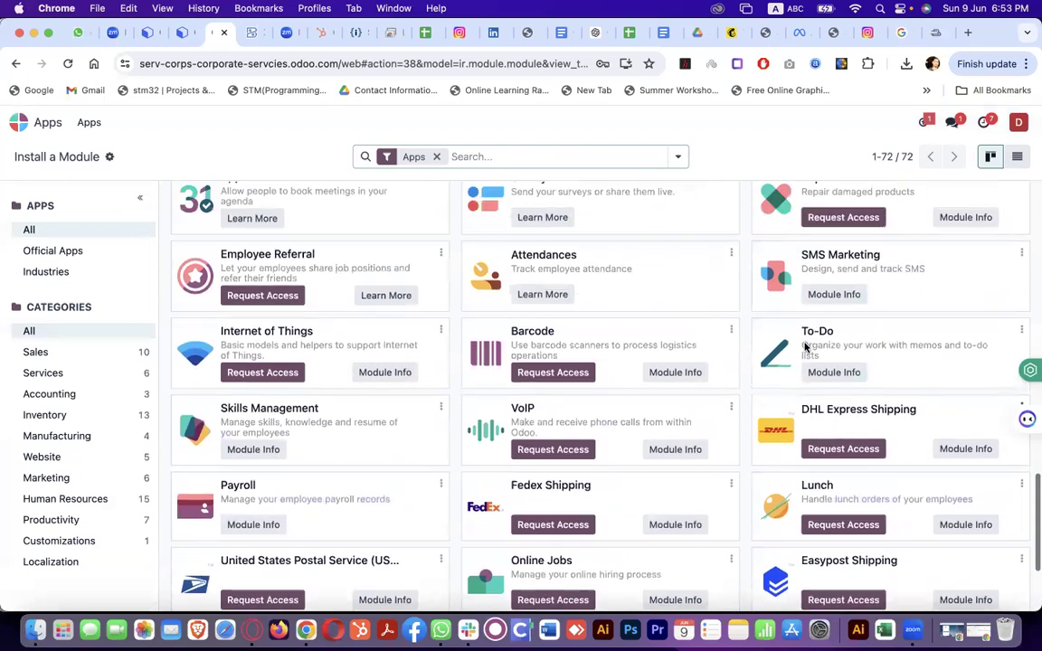
scroll(804, 346, up, 4)
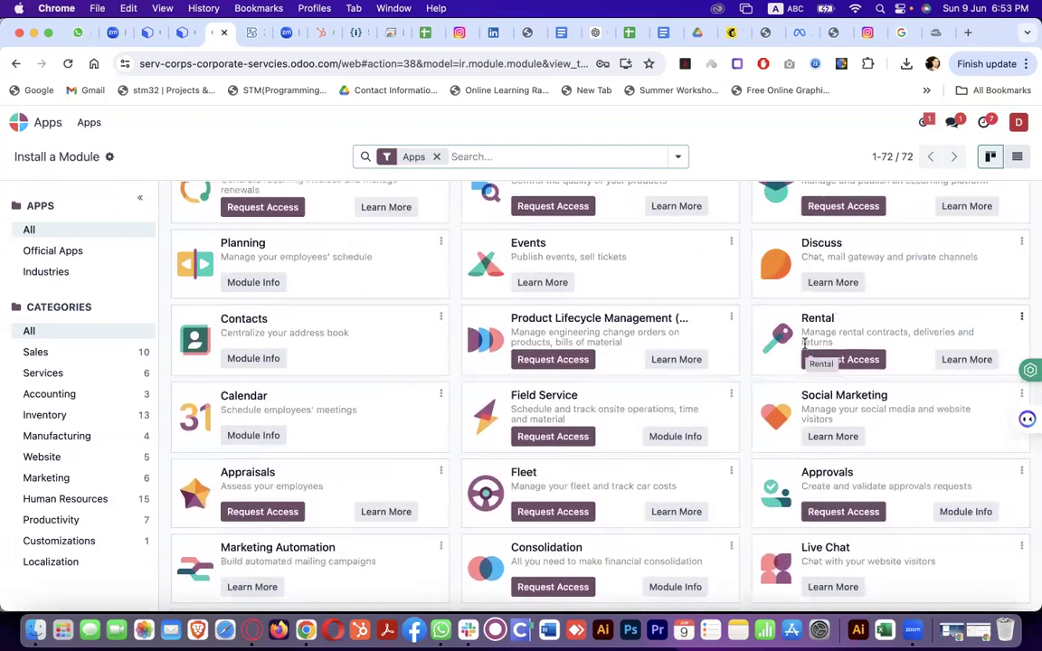
scroll(805, 345, up, 6)
scroll(804, 347, up, 8)
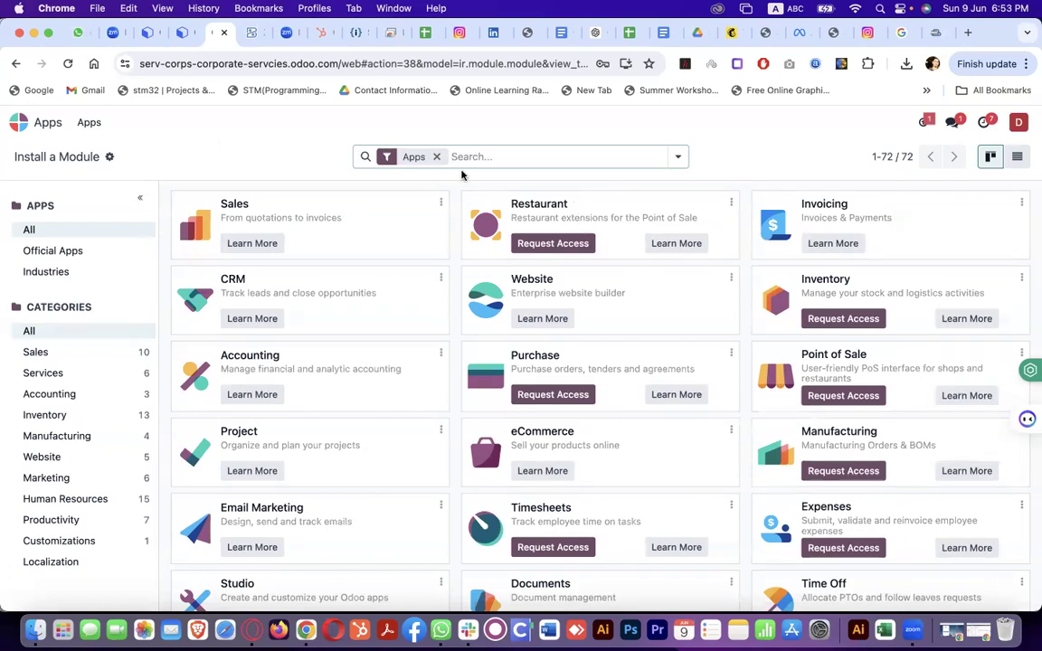
click(40, 123)
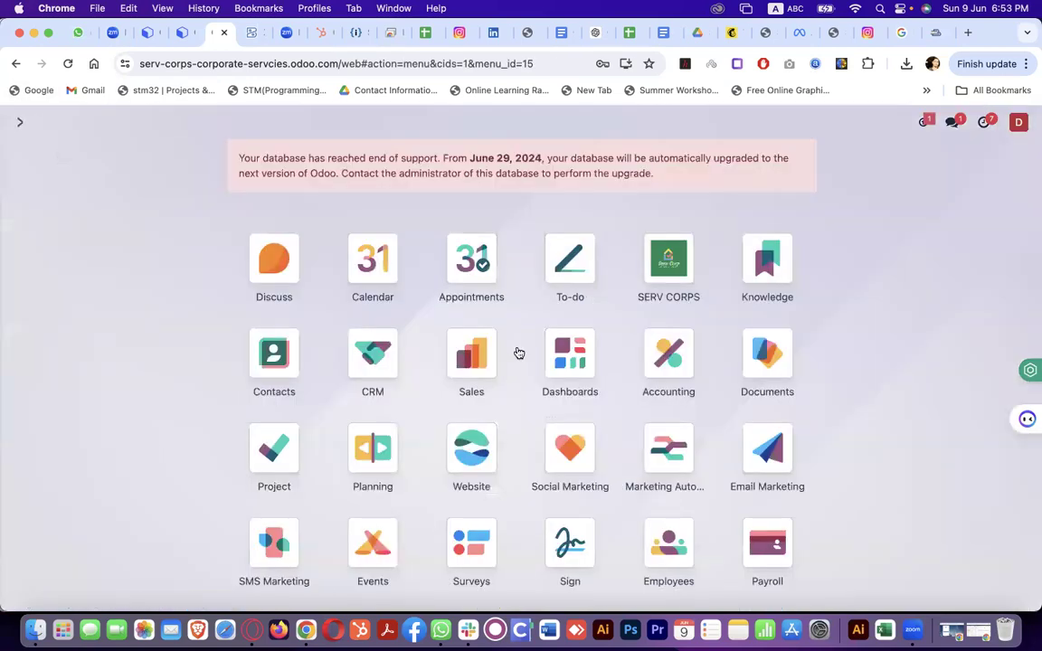
click(664, 269)
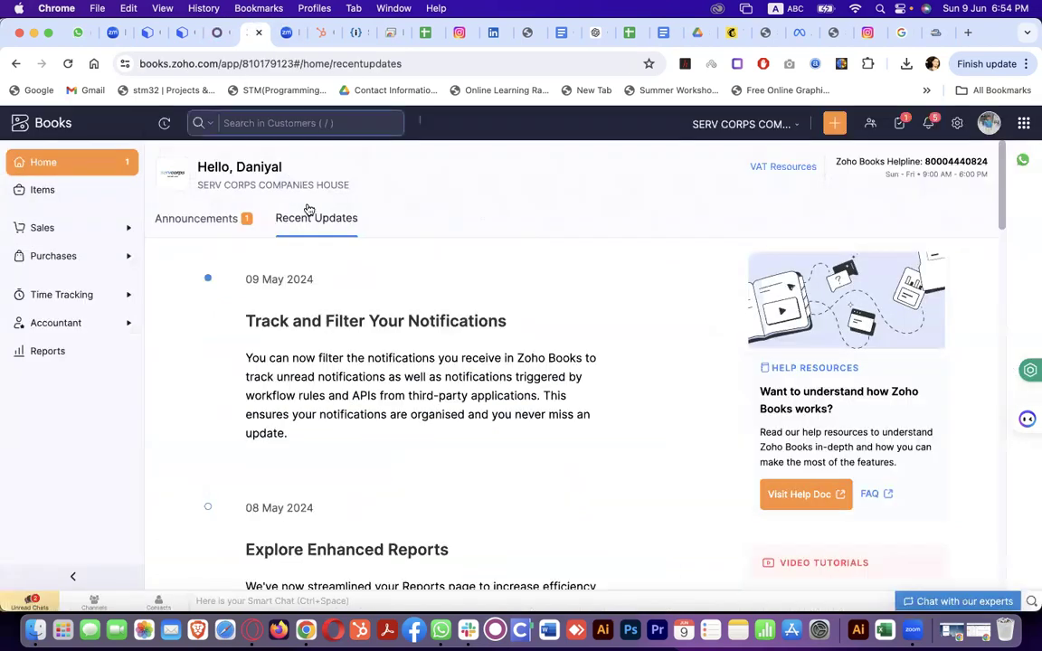
Sign in to the NS Digital Marketing Zoho Books organization with the saved password, postponing MFA setup
click(73, 230)
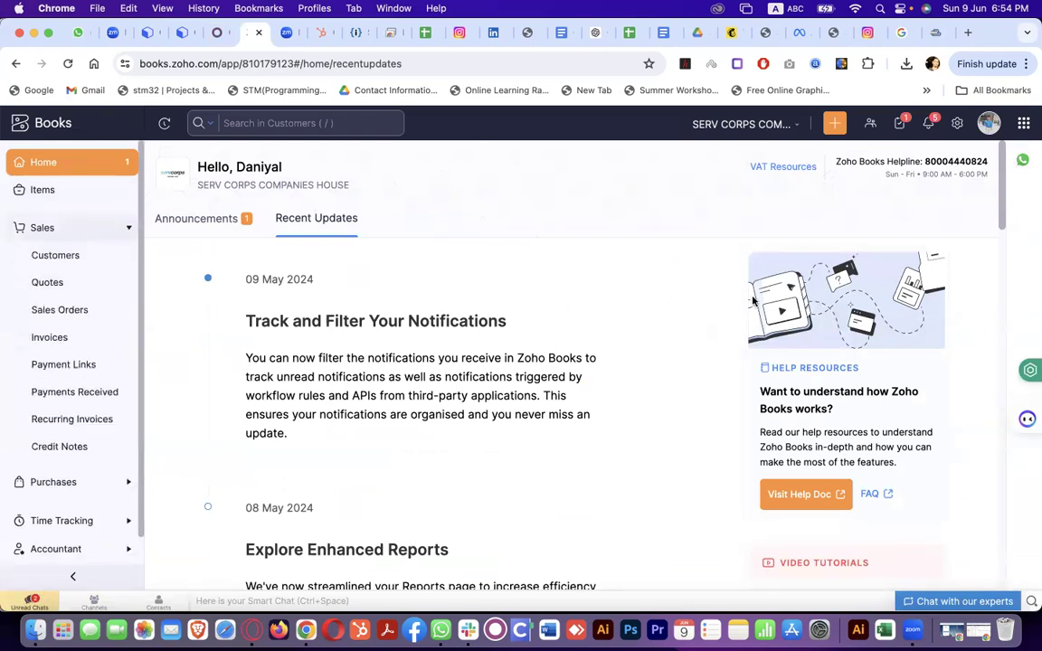
key(ctrl+Up)
click(460, 165)
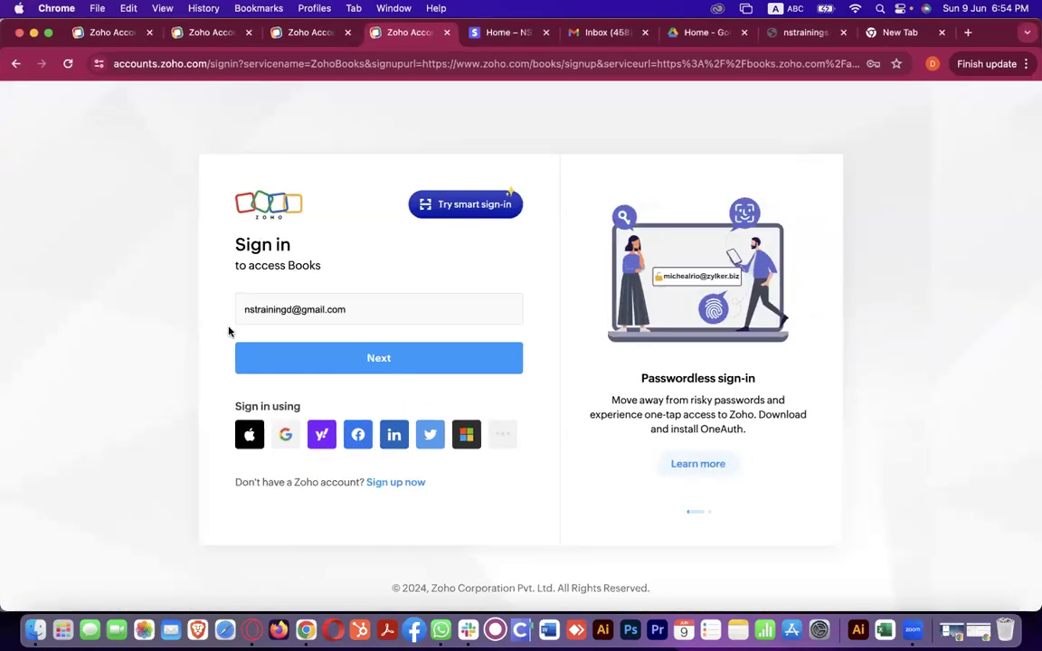
click(306, 356)
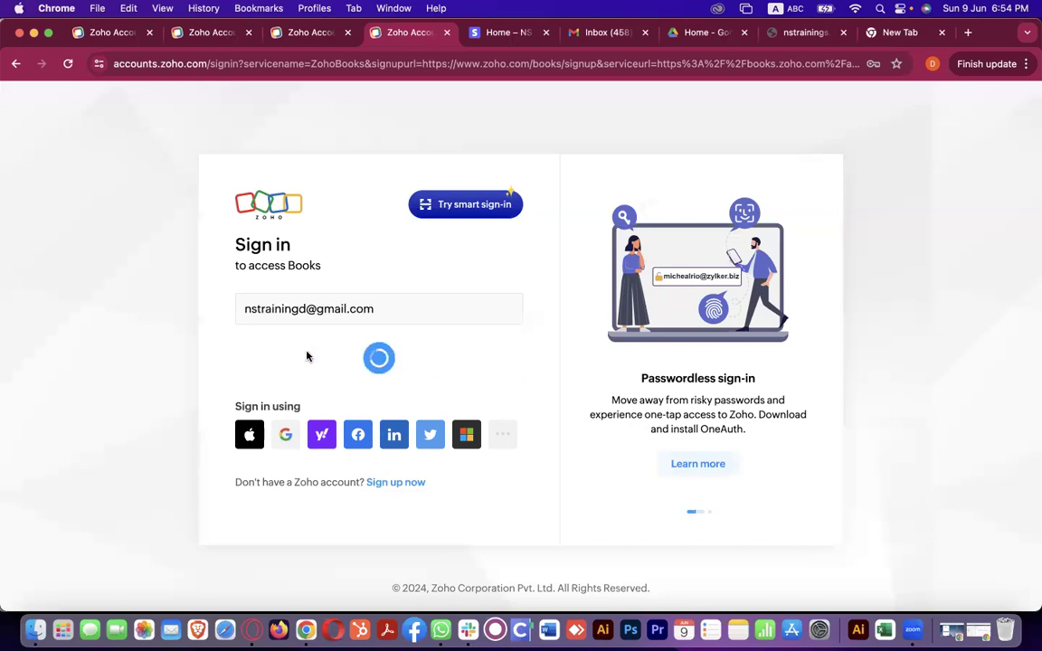
click(418, 439)
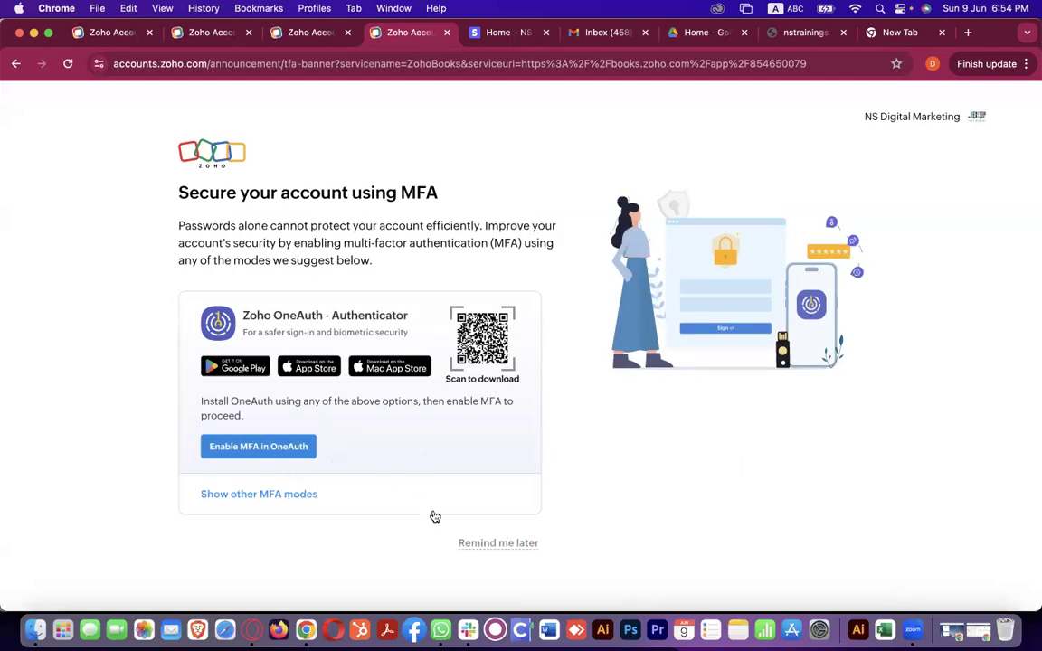
click(467, 542)
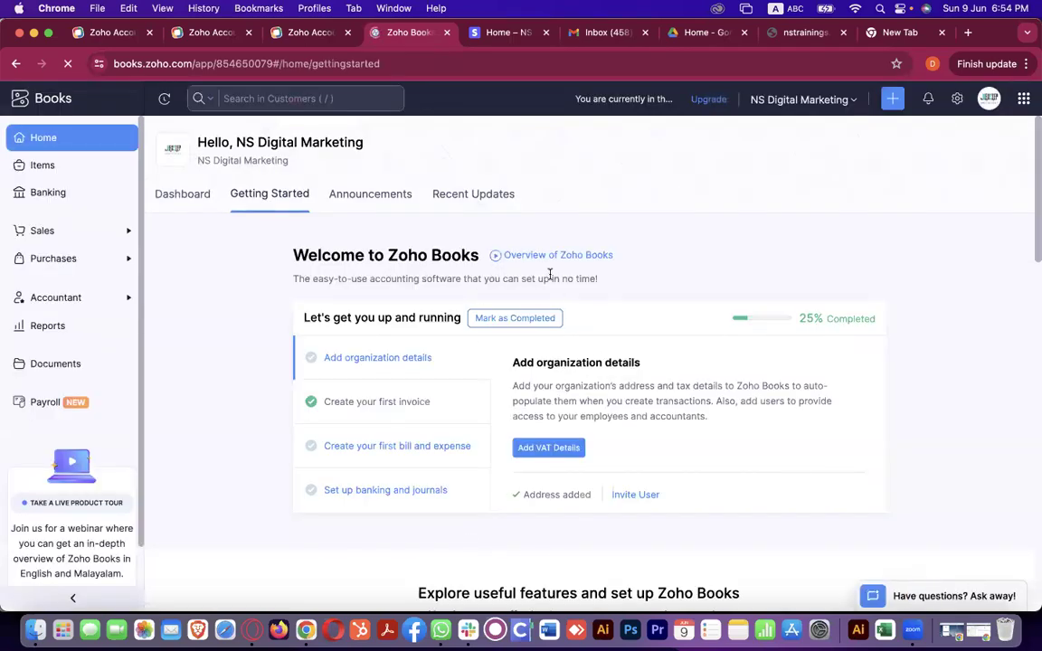
From Sales > Invoices, download INV-000001 via PDF/Print > PDF and open the downloaded file
click(90, 231)
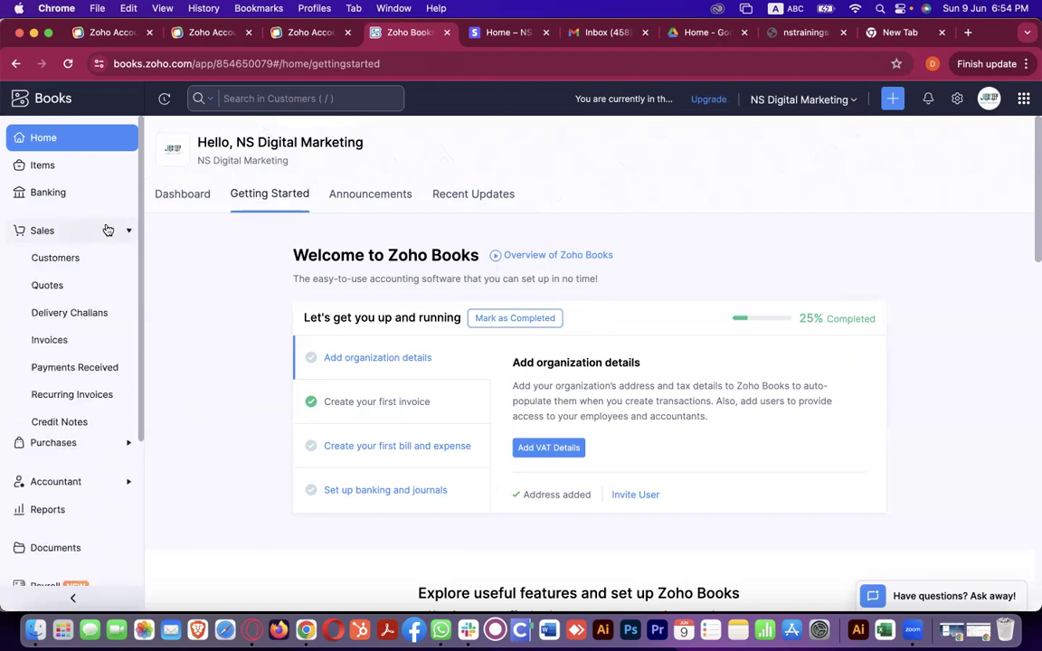
click(80, 340)
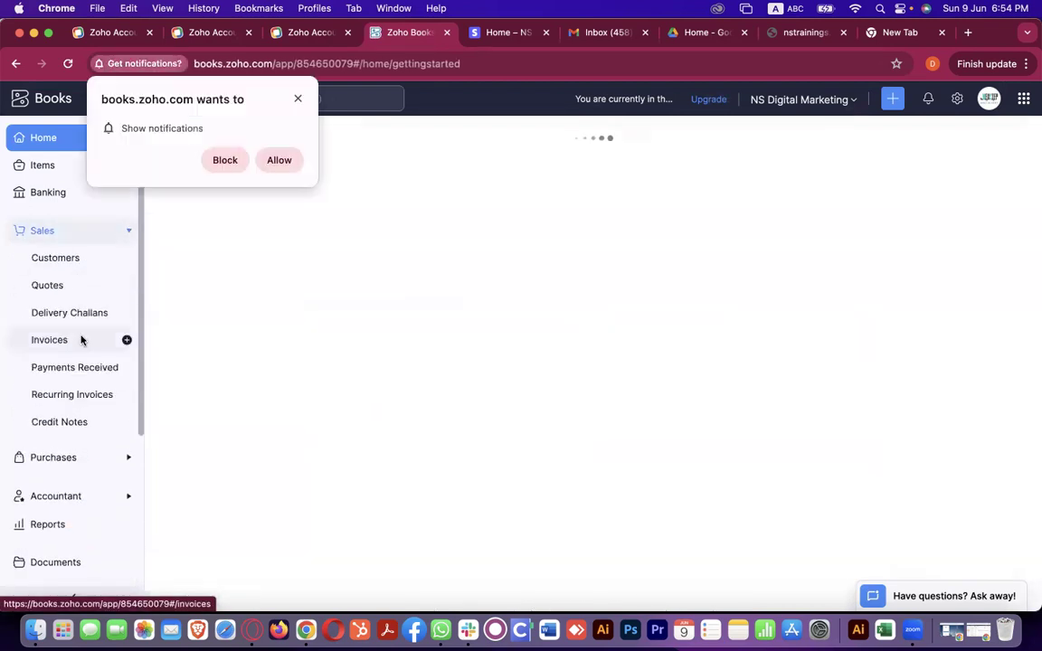
click(282, 160)
click(311, 211)
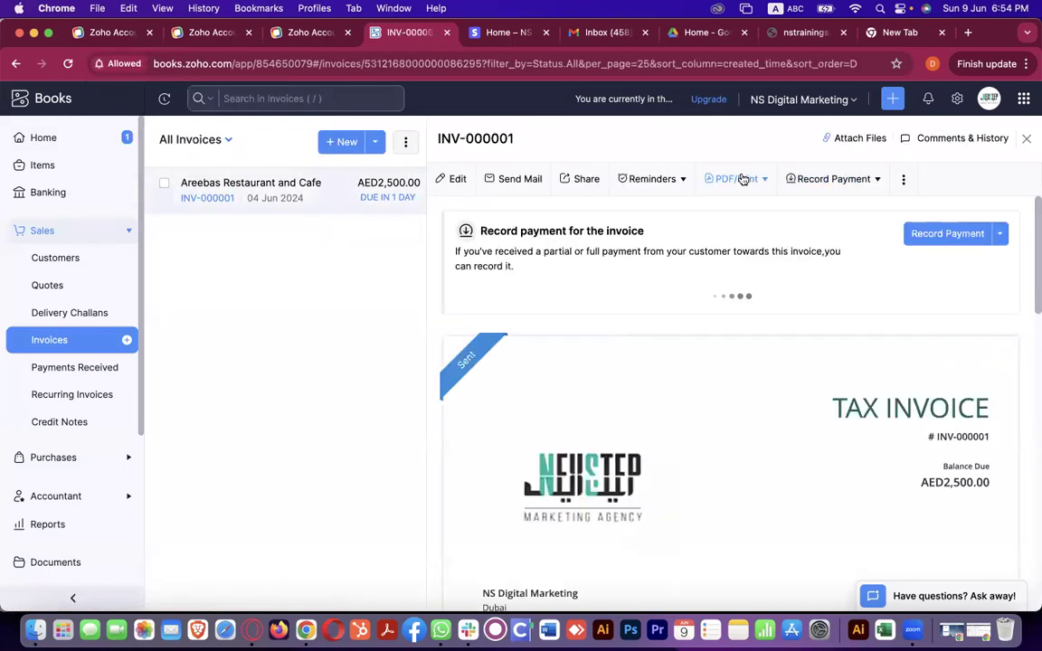
click(736, 179)
click(742, 210)
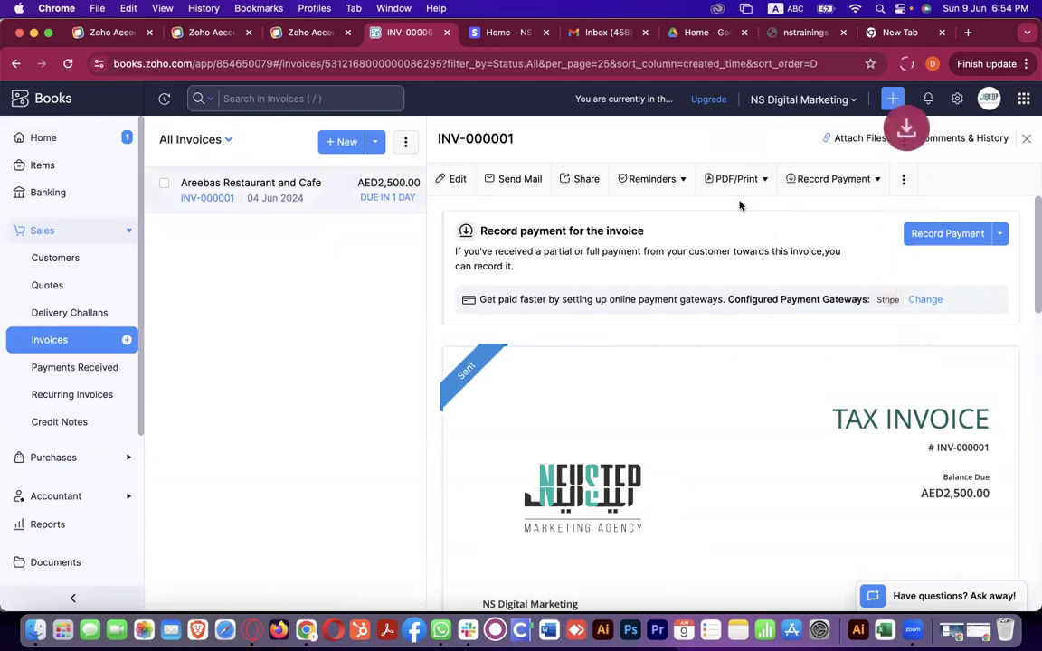
click(828, 98)
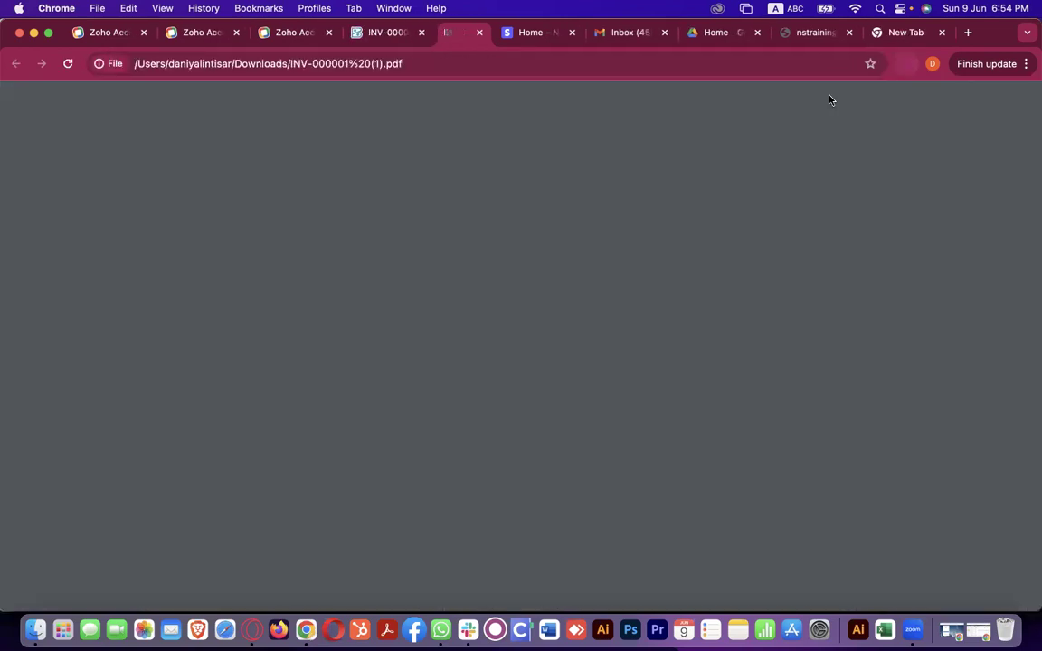
Check both pages of the INV-000001 PDF, then switch to HubSpot's All contacts list
scroll(714, 385, down, 10)
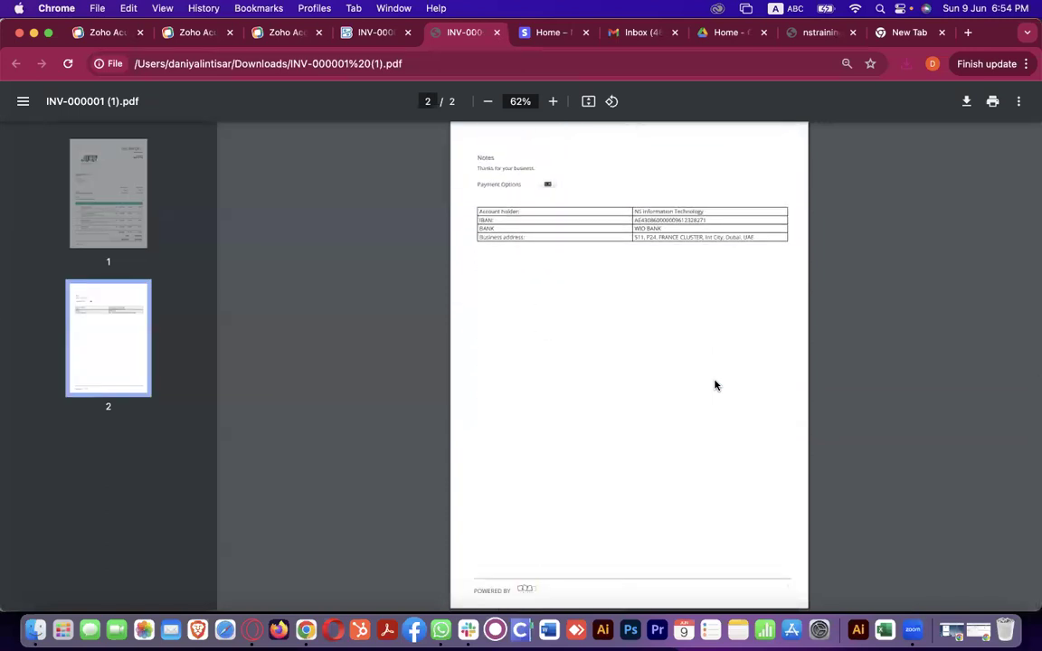
scroll(722, 430, up, 8)
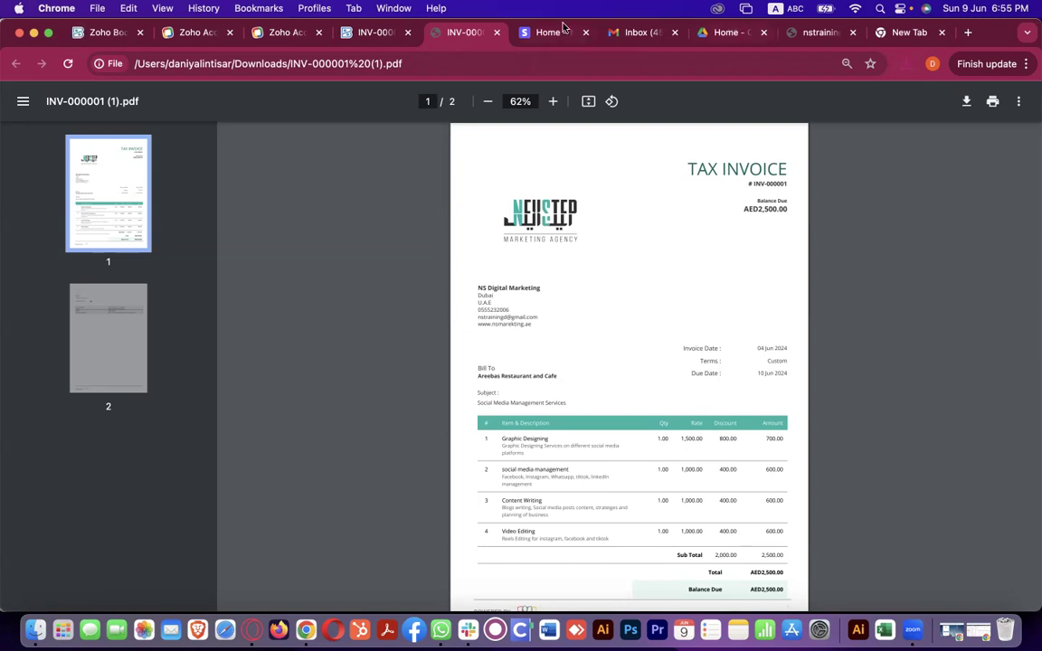
key(ctrl+Up)
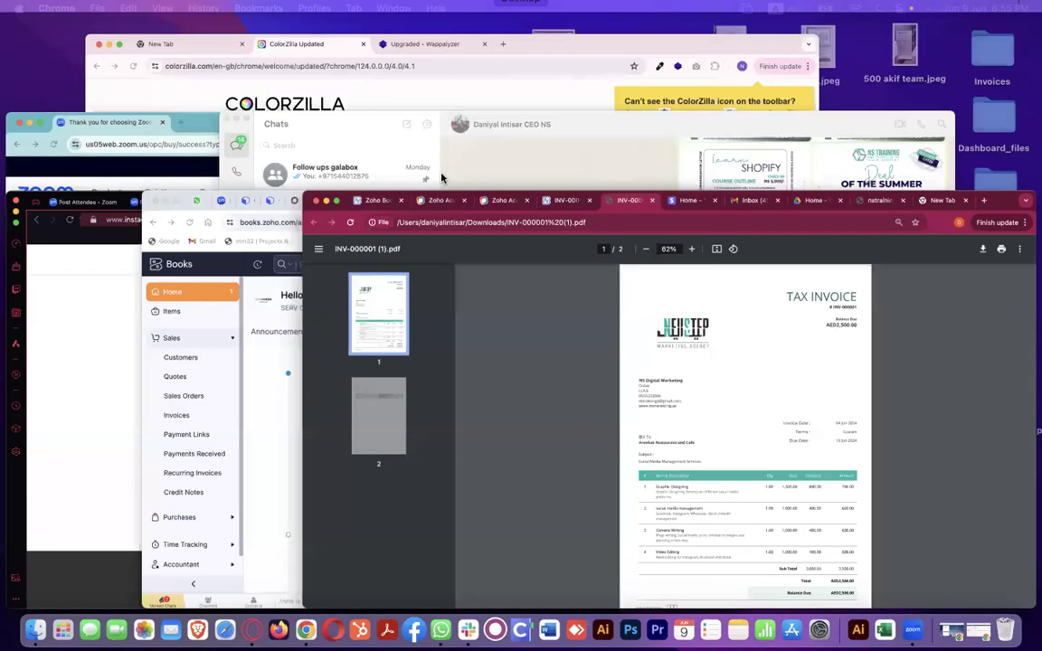
click(505, 514)
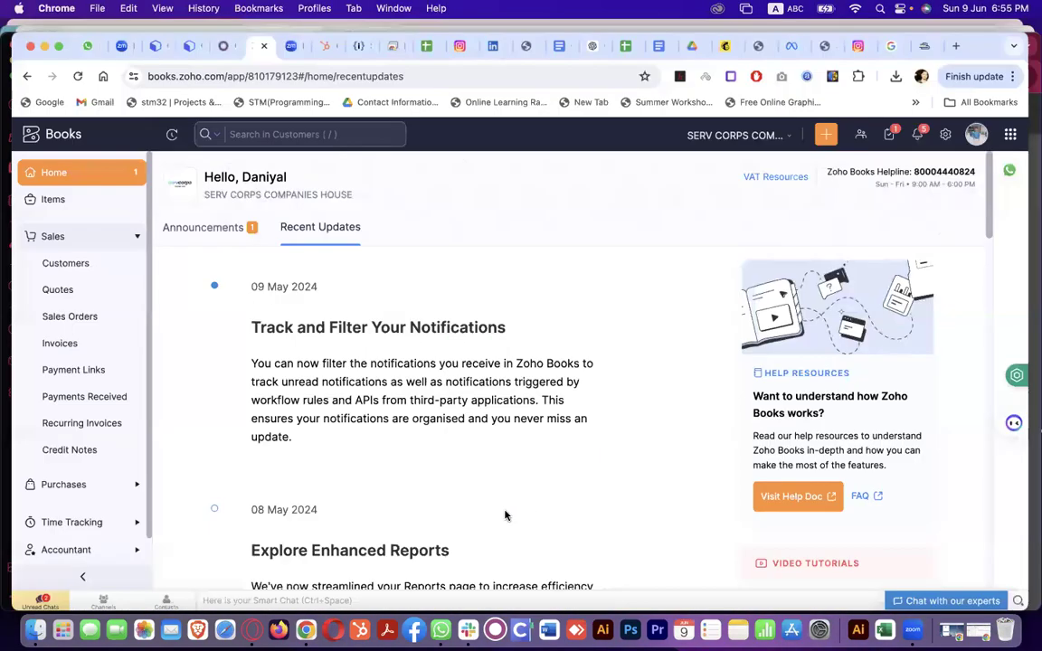
click(322, 33)
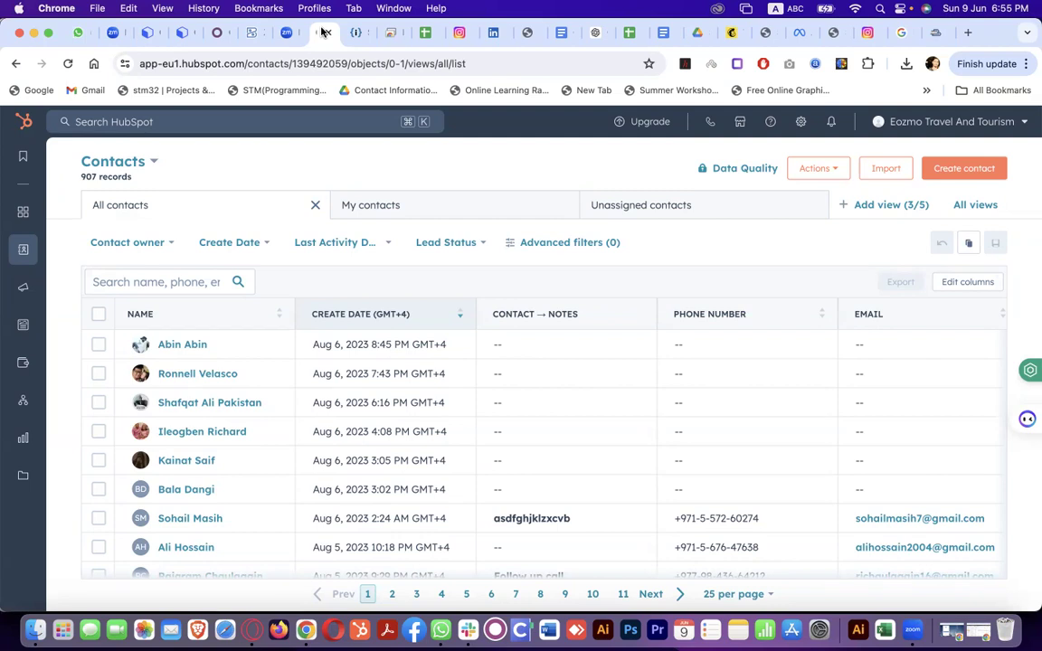
Scroll HubSpot's 907 contacts, then switch to the Dubai business consultant's Instagram profile tab
scroll(321, 440, down, 3)
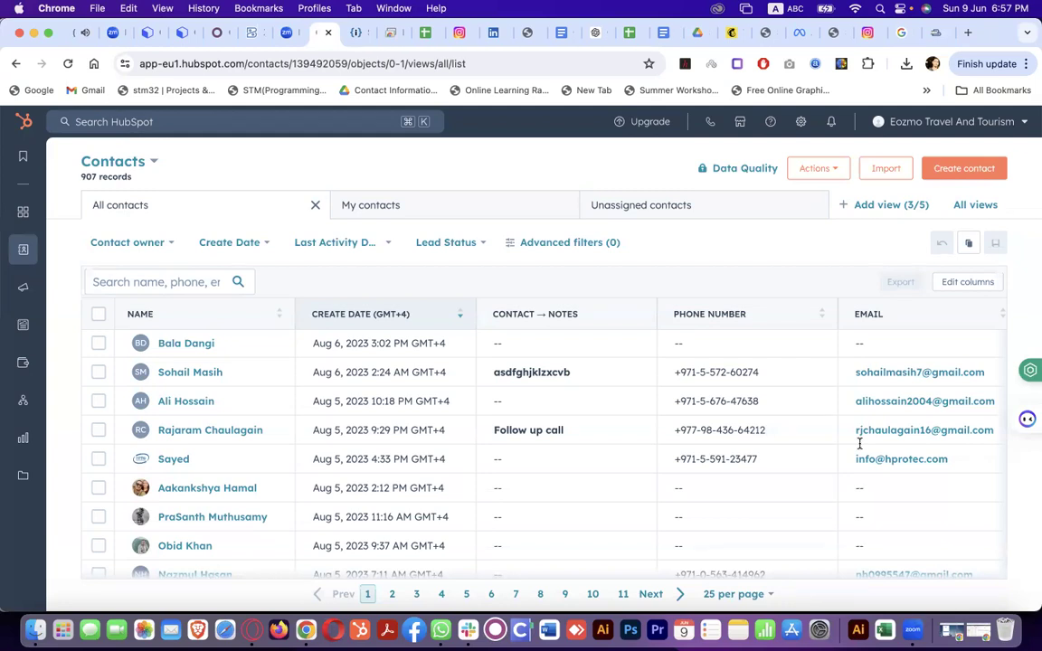
click(866, 32)
click(452, 33)
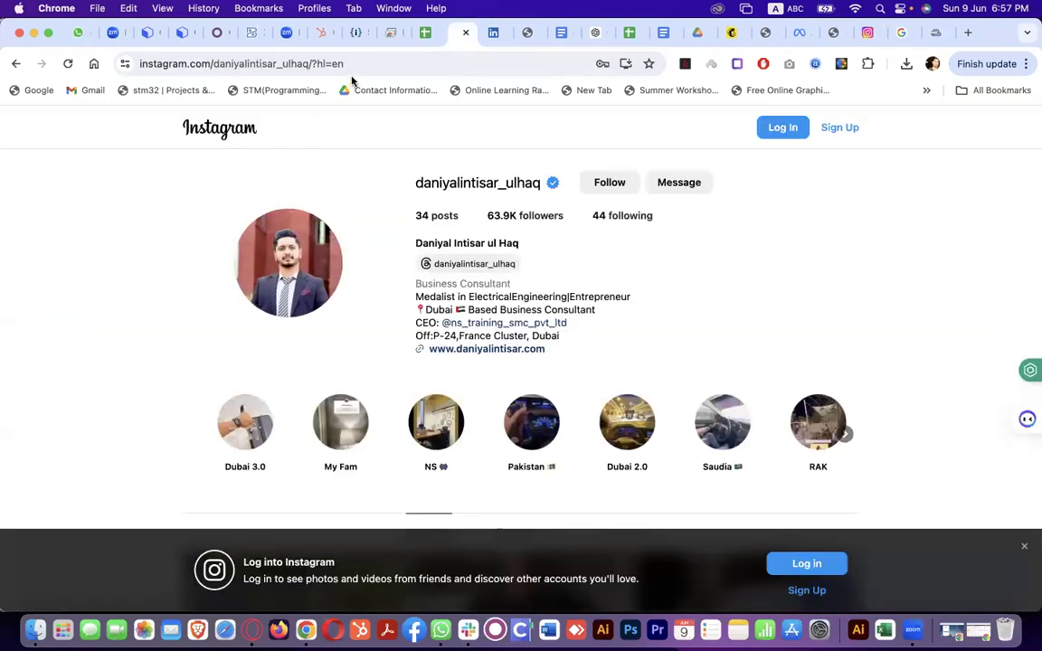
click(318, 65)
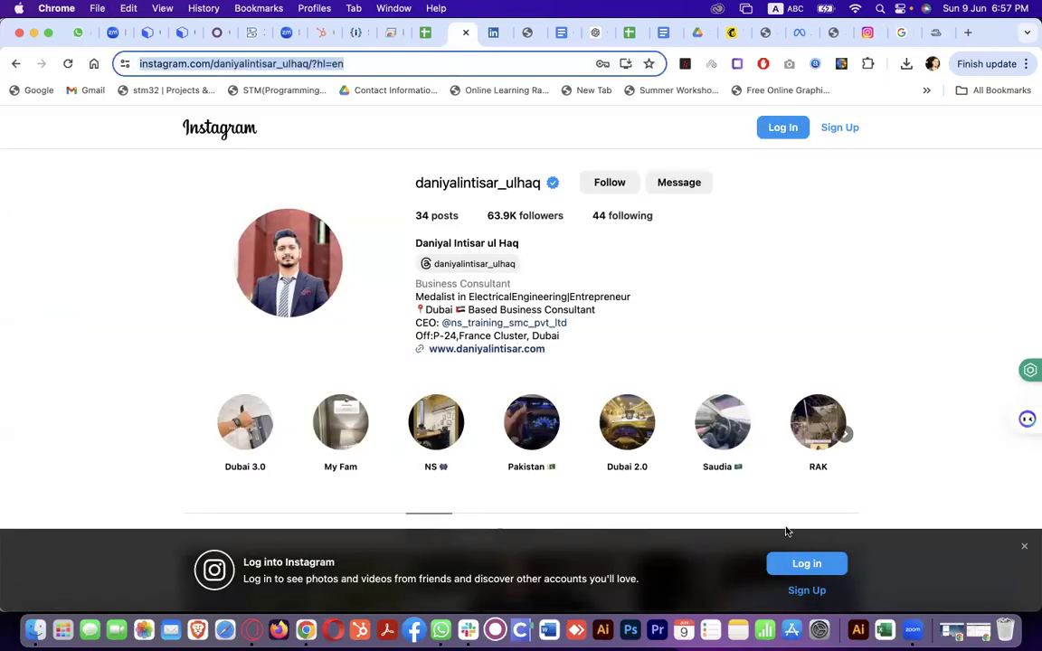